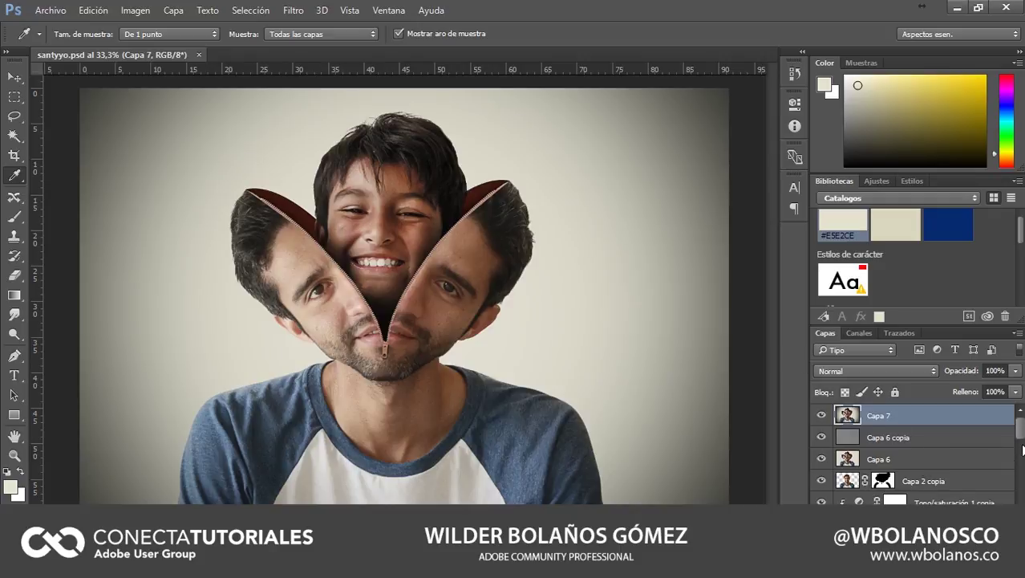
mouse_move(1021, 433)
mouse_down()
mouse_move(1021, 502)
mouse_move(1020, 434)
mouse_move(1010, 428)
mouse_up()
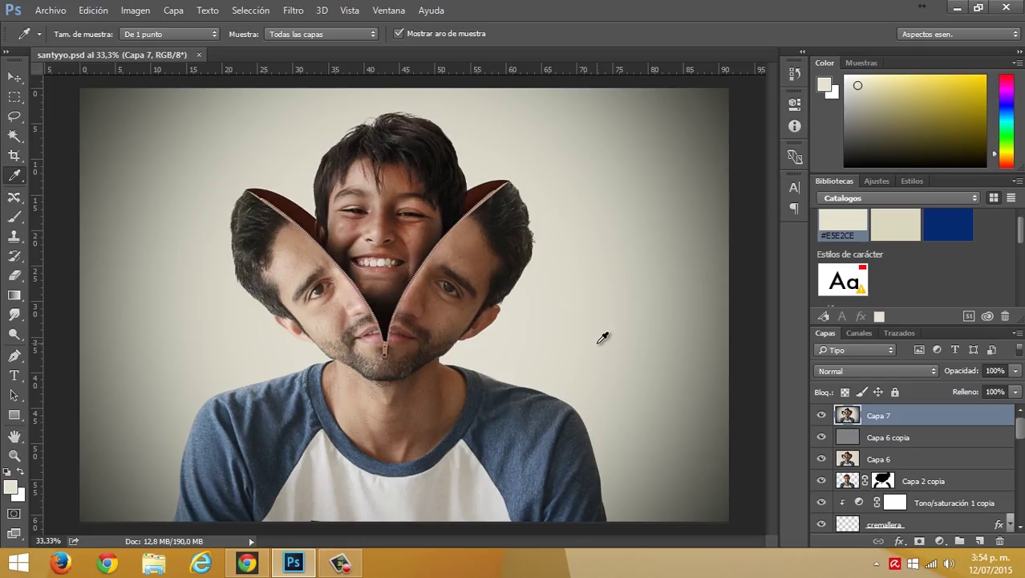
- Create a new document named "Mi Yo Interno", 2000 by 1000 pixels, with colour management turned off
click(50, 10)
click(69, 28)
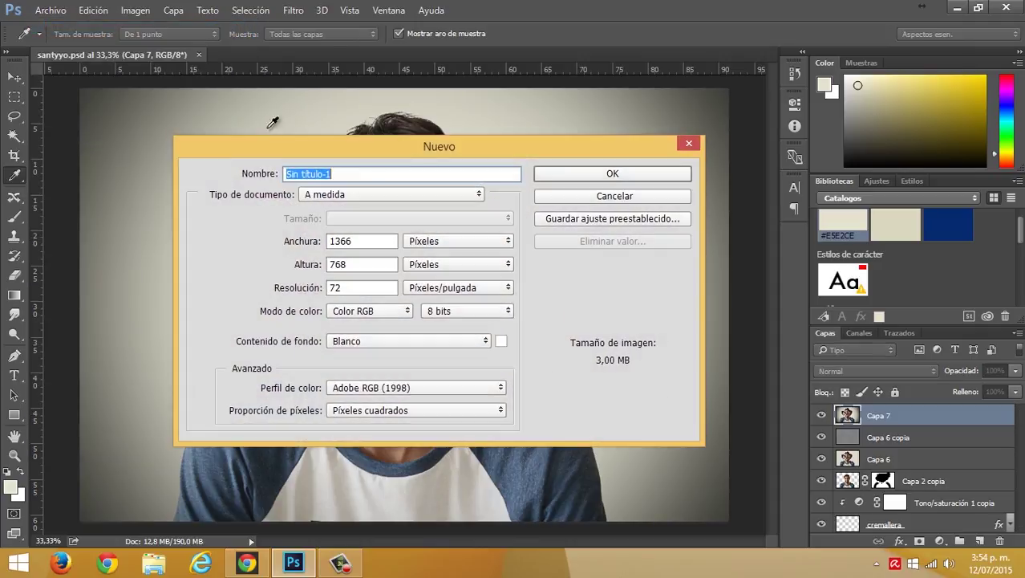
key(Tab)
text(2000)
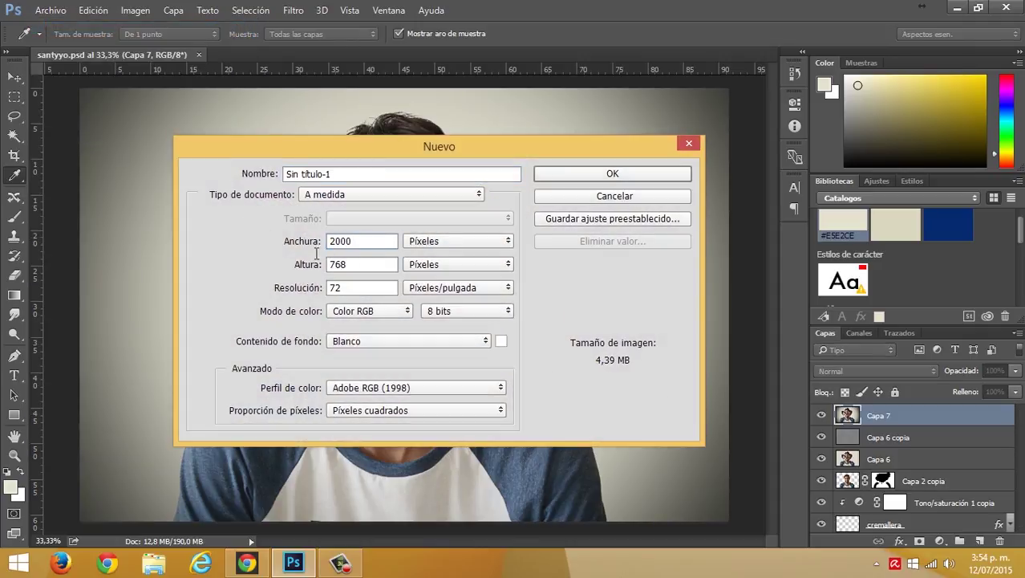
key(Tab)
text(1000)
key(Tab)
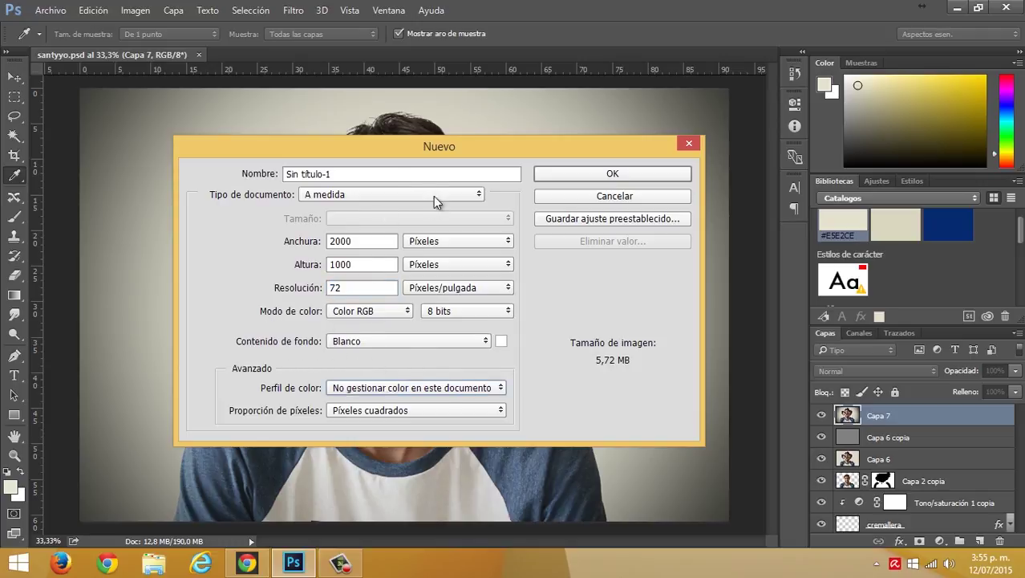
click(243, 177)
text(Mi Yo Interno)
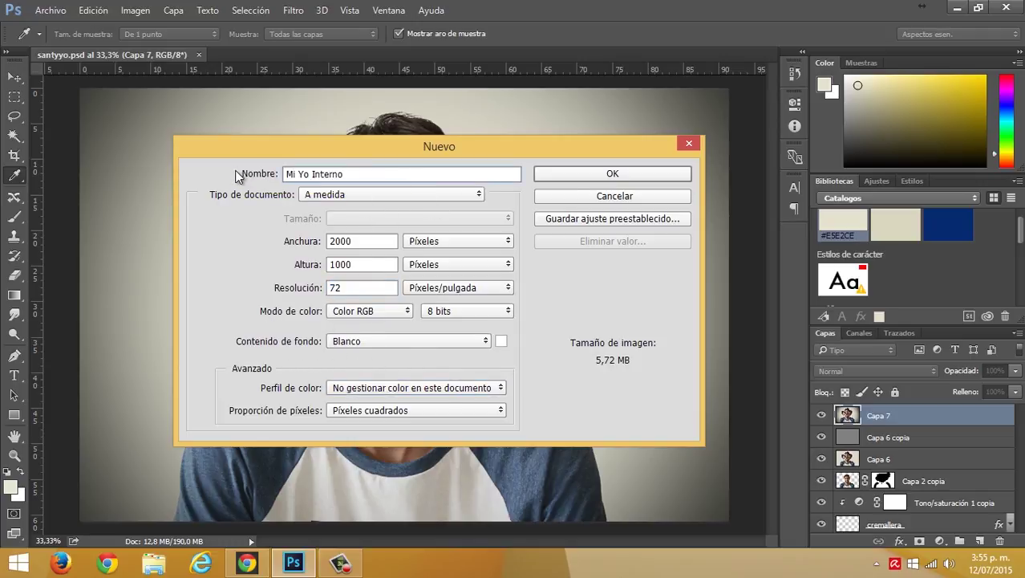
click(573, 177)
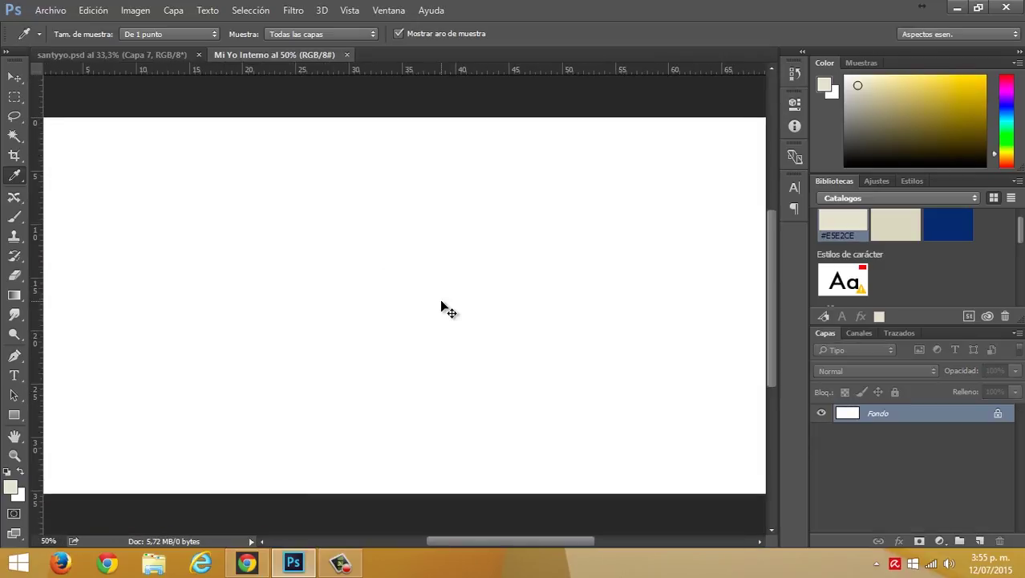
- Open the JPEG portrait of the adult man in the blue-sleeved shirt from the wetransfer-8311dd folder
key(ctrl+minus)
key(ctrl+plus)
key(ctrl+minus)
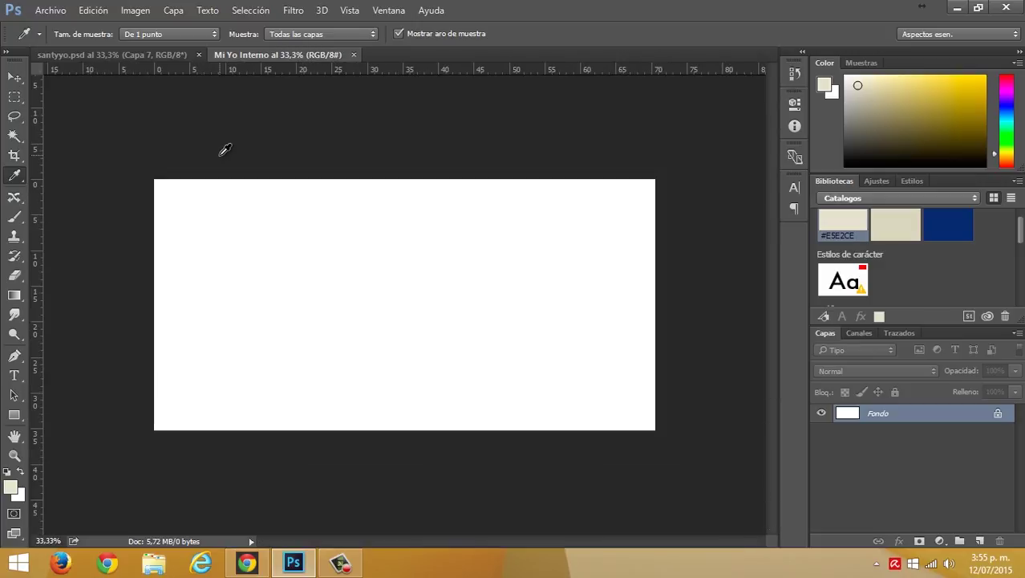
click(49, 9)
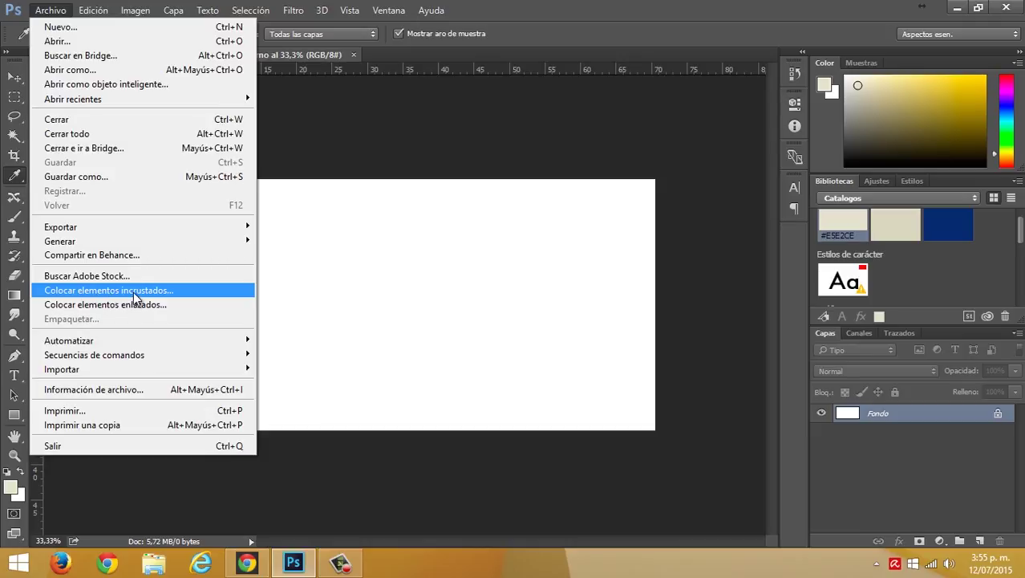
click(62, 45)
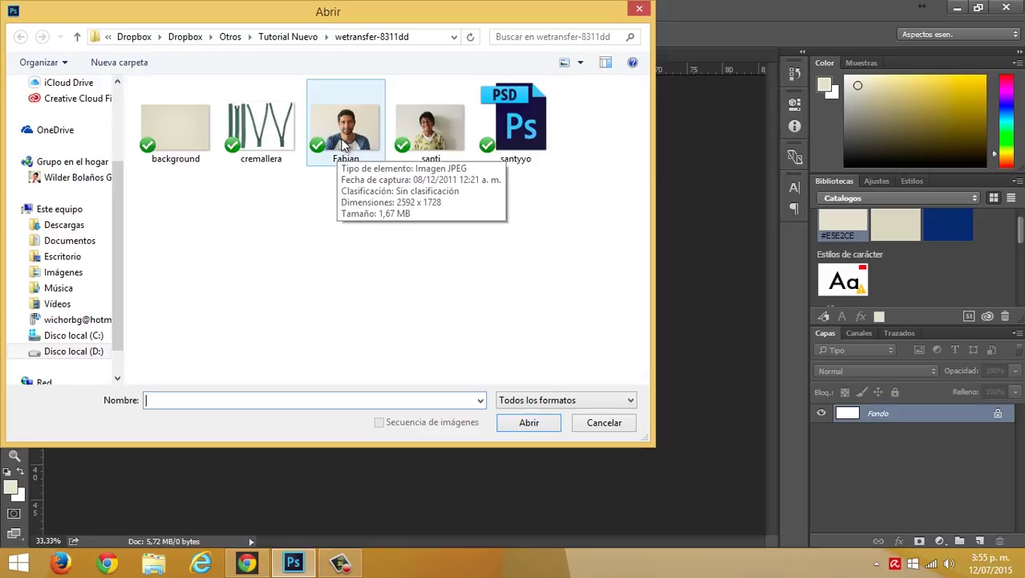
click(343, 145)
click(524, 422)
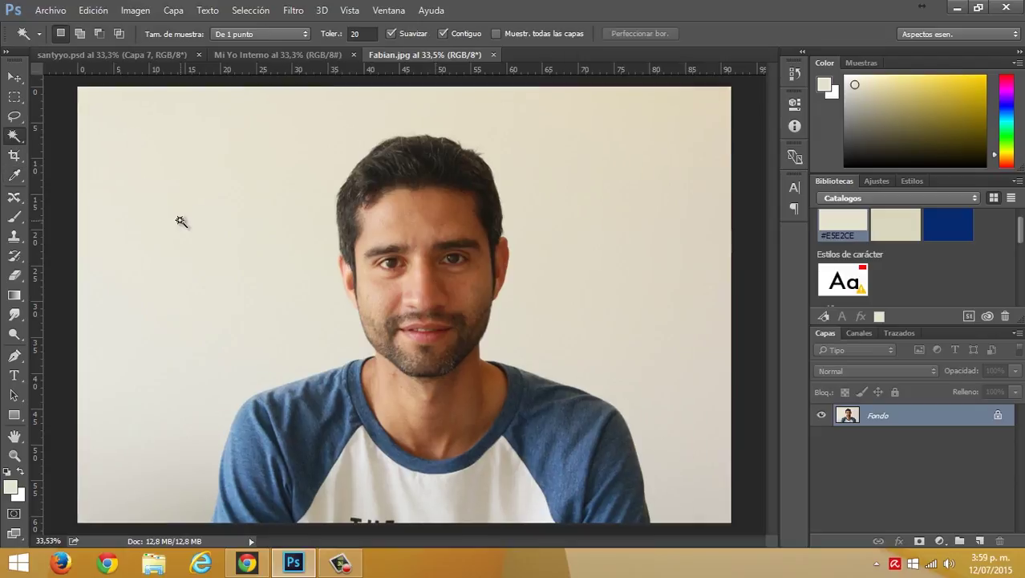
- Select the entire plain backdrop around the man with the Magic Wand and invert the selection
click(196, 226)
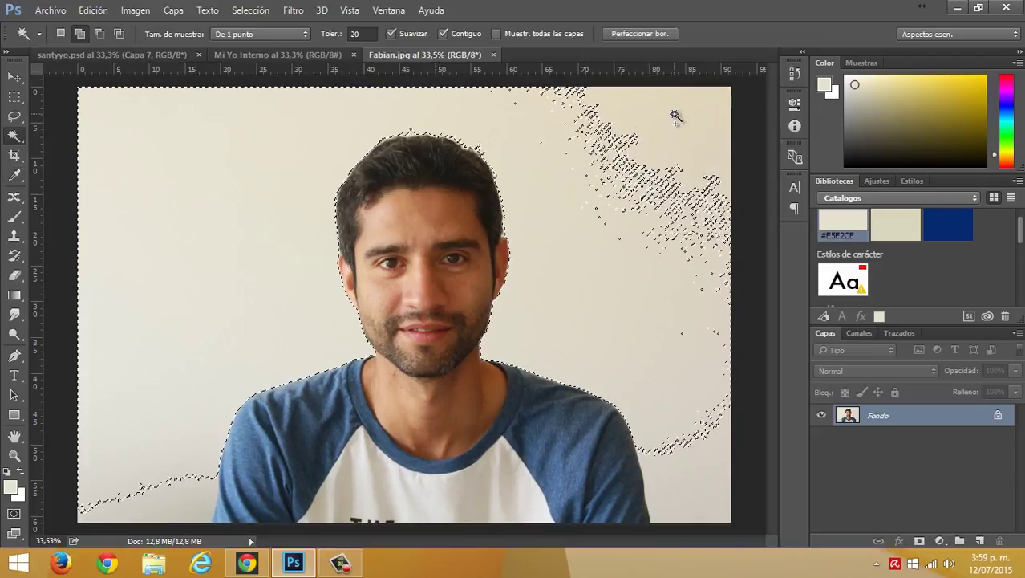
shift+click(614, 146)
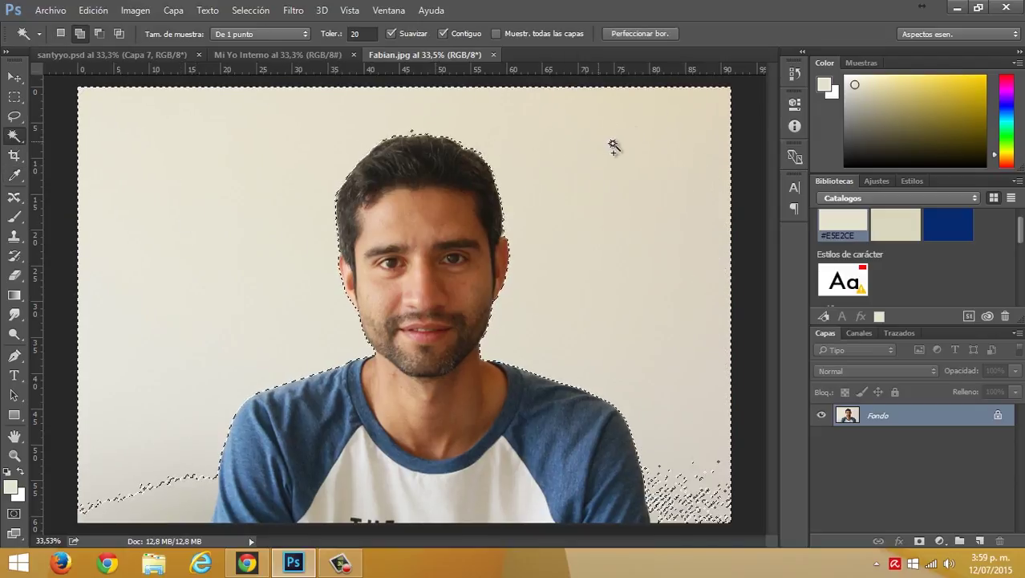
shift+click(683, 491)
shift+click(187, 469)
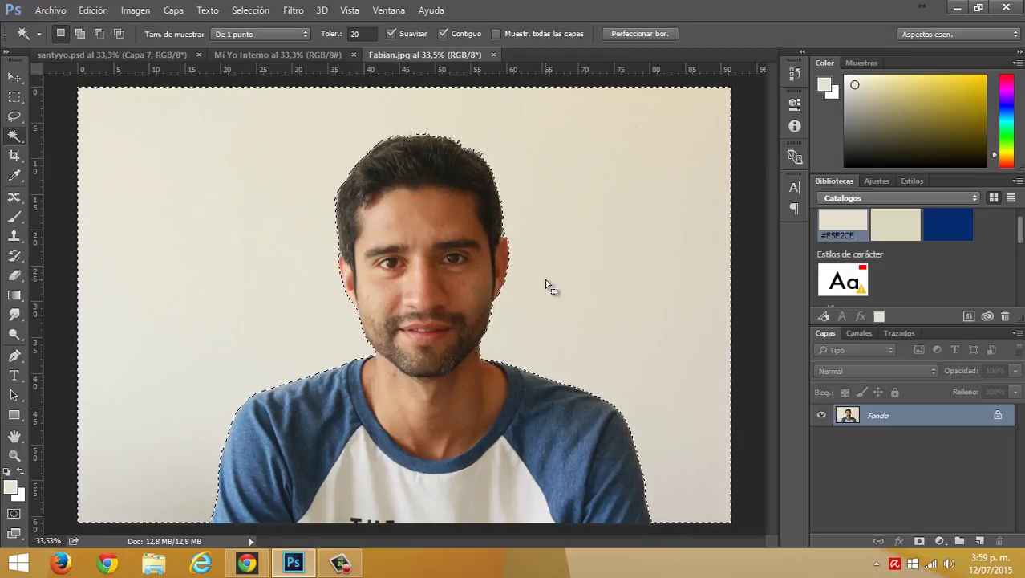
key(ctrl+shift+i)
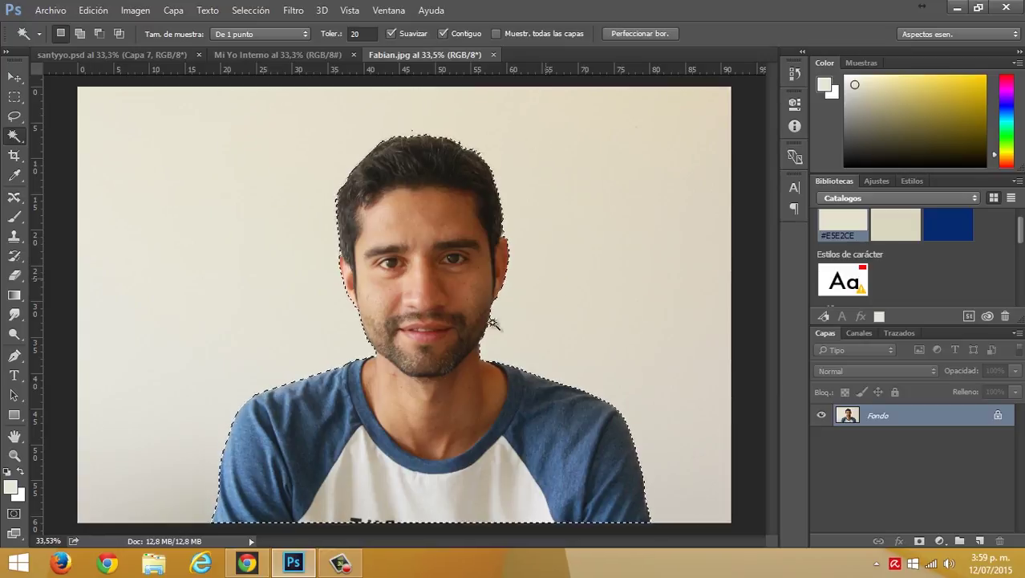
- Open Refine Edge for the man's selection and set the edge detection radius to 3.0 px
click(619, 34)
key(Down)
key(Down)
key(Down)
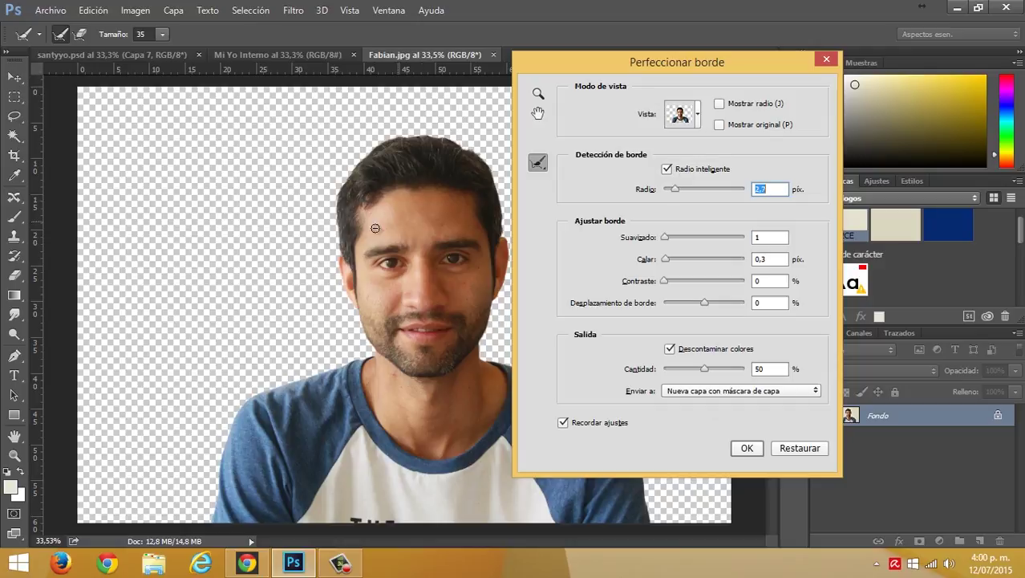
click(406, 275)
click(406, 275)
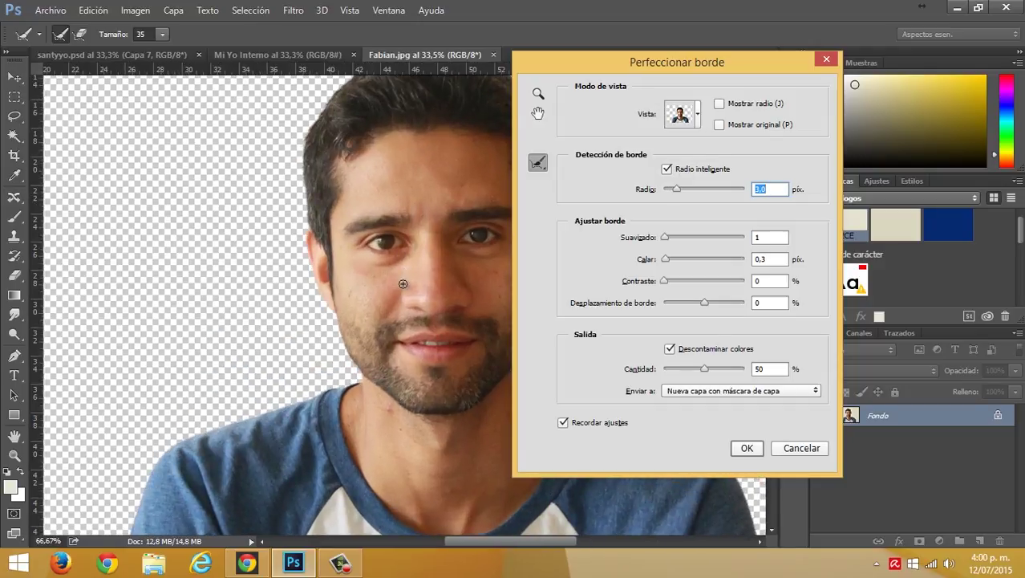
click(417, 252)
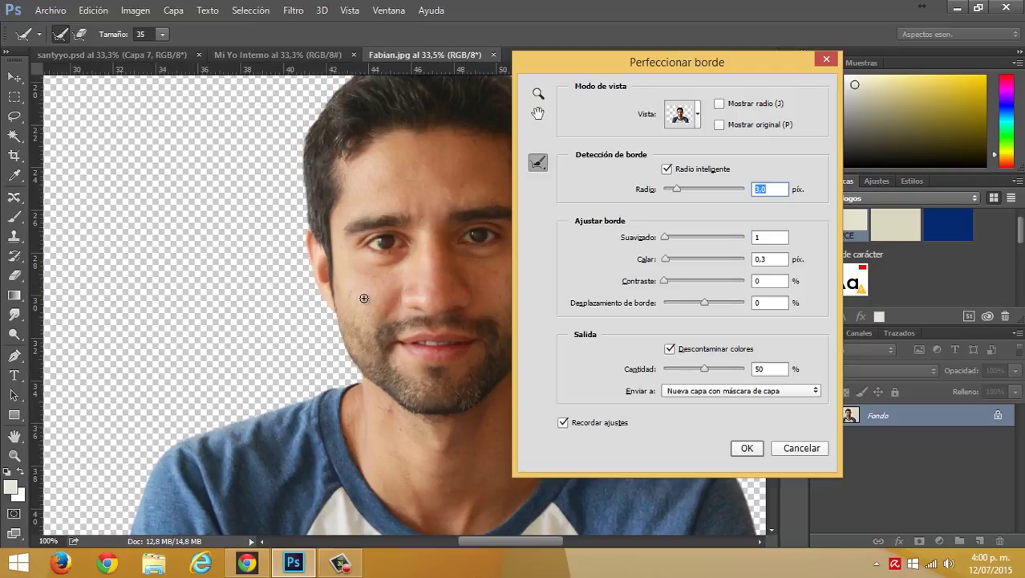
key(ctrl+plus)
key(ctrl+minus)
key(ctrl+minus)
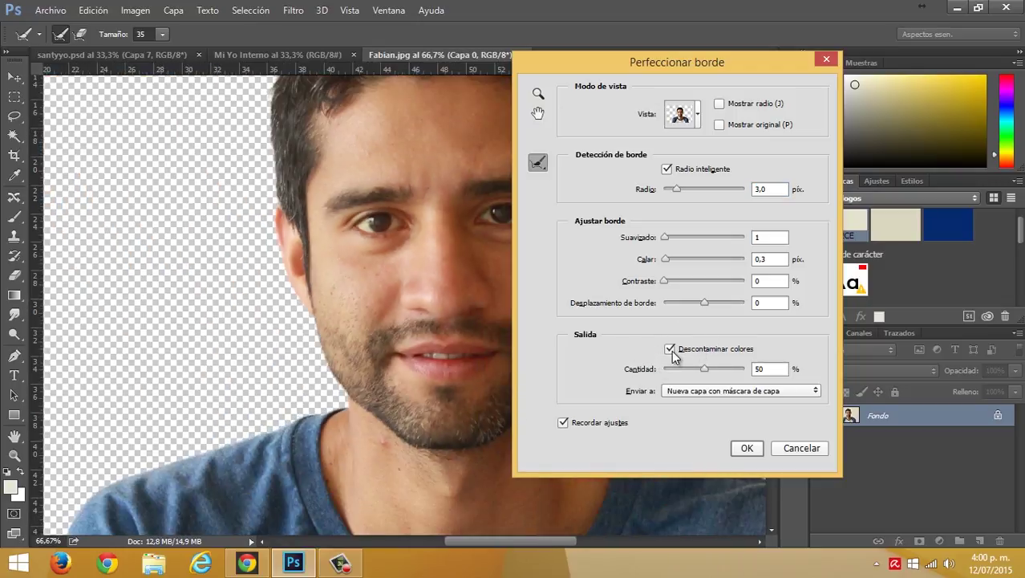
key(ctrl+minus)
- Turn off Decontaminate Colors and Smart Radius in the Refine Edge settings
click(672, 351)
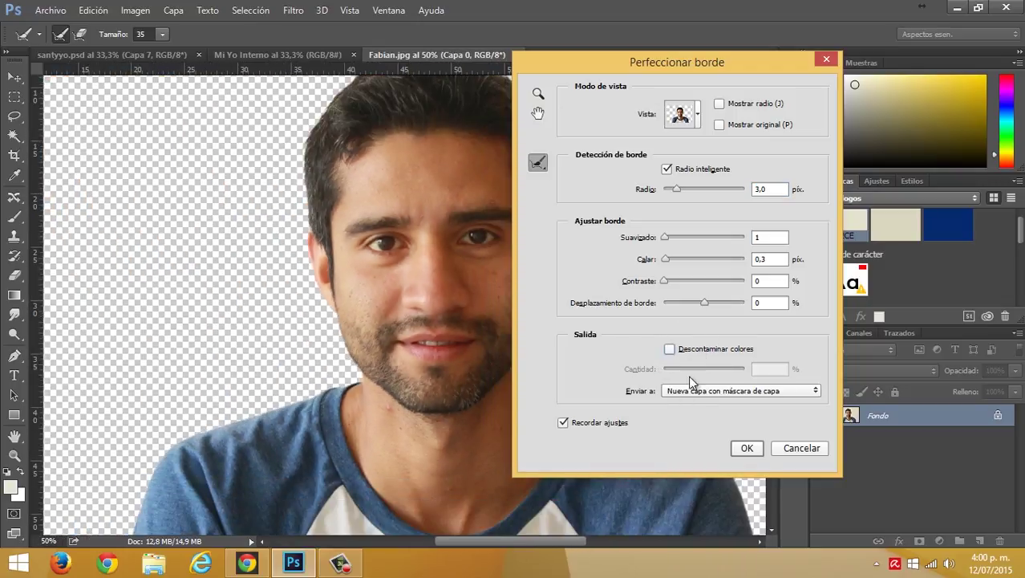
click(664, 170)
key(space)
drag(610, 68, 672, 77)
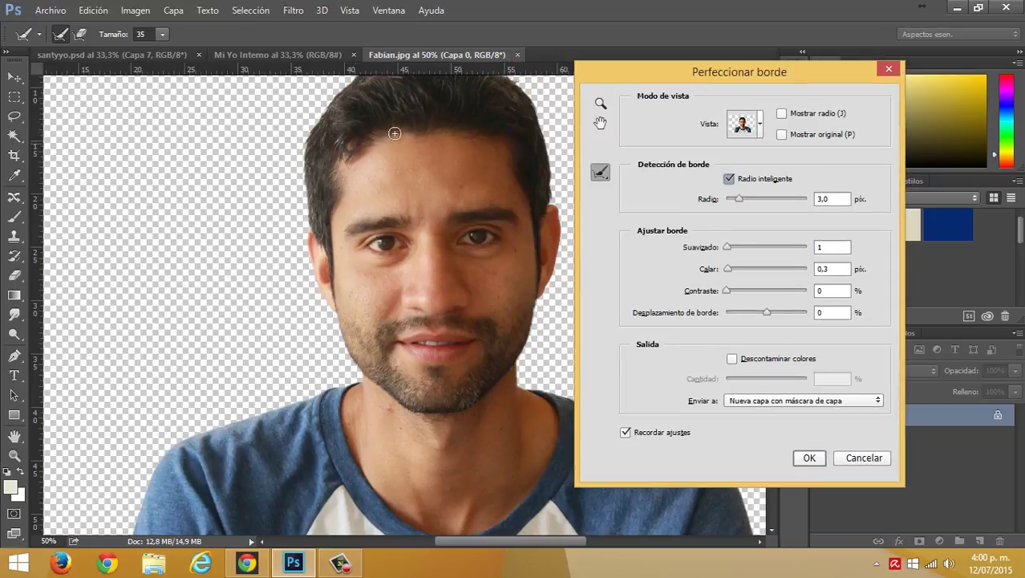
key(space)
key(ctrl+minus)
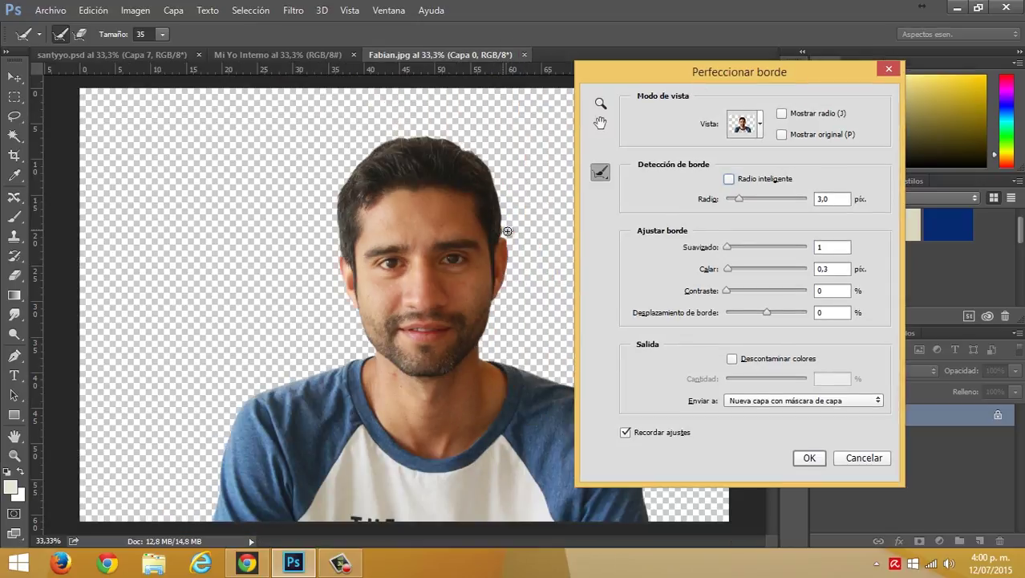
- Brush the refine radius along the man's hair edge and output the result to a new layer with layer mask
mouse_move(499, 238)
mouse_down()
mouse_move(493, 186)
mouse_move(476, 157)
mouse_up()
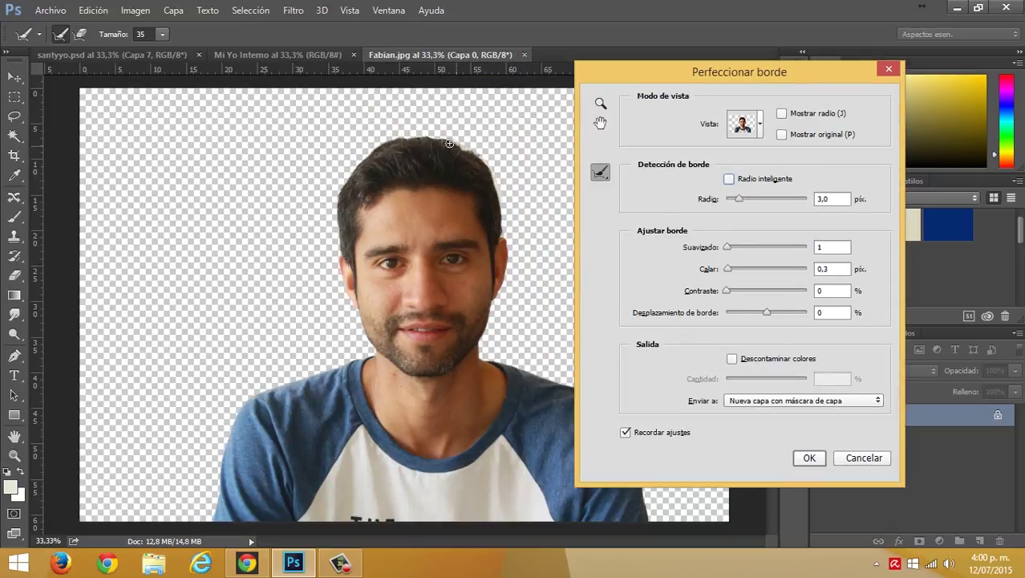
mouse_move(412, 139)
mouse_down()
mouse_move(382, 141)
mouse_move(346, 168)
mouse_move(335, 199)
mouse_move(342, 254)
mouse_up()
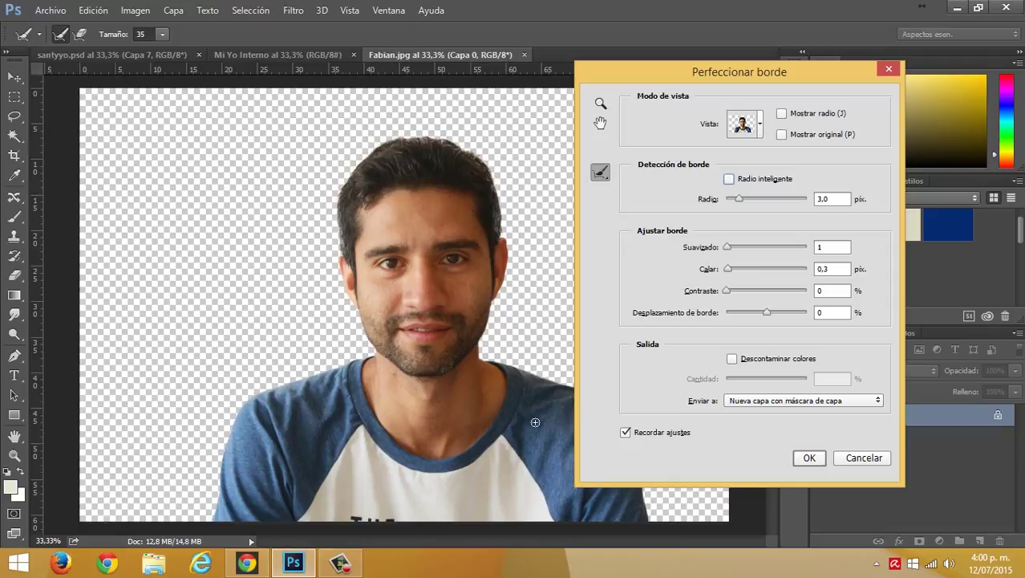
click(777, 402)
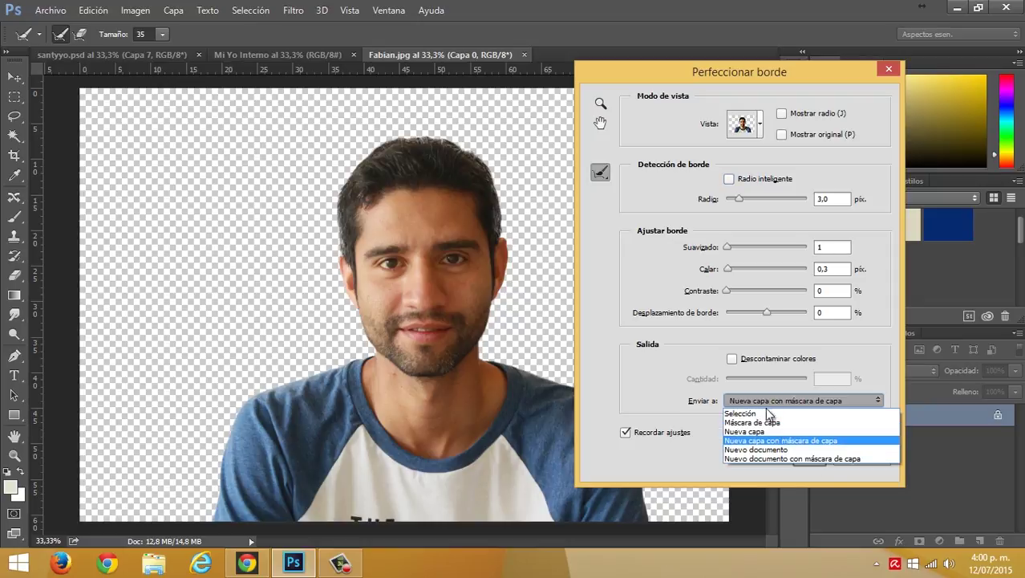
click(778, 443)
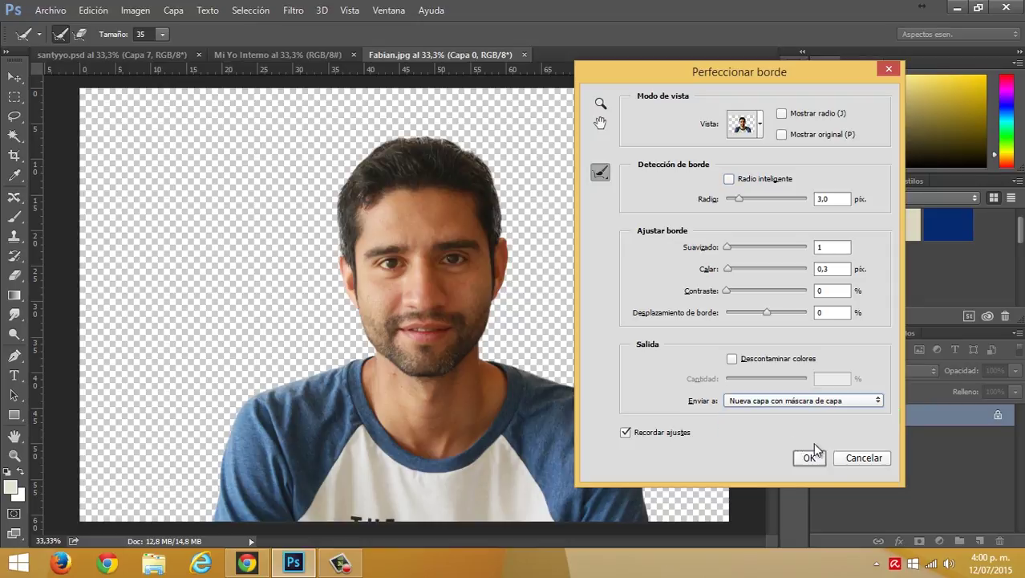
click(809, 452)
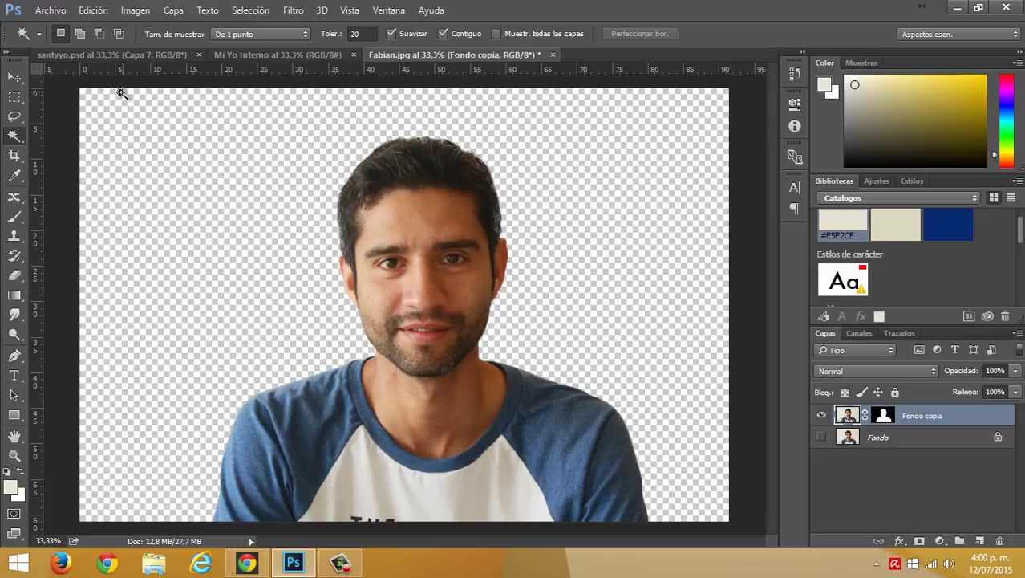
- Move the masked cut-out layer into the Mi Yo Interno document and convert it to a smart object
click(14, 77)
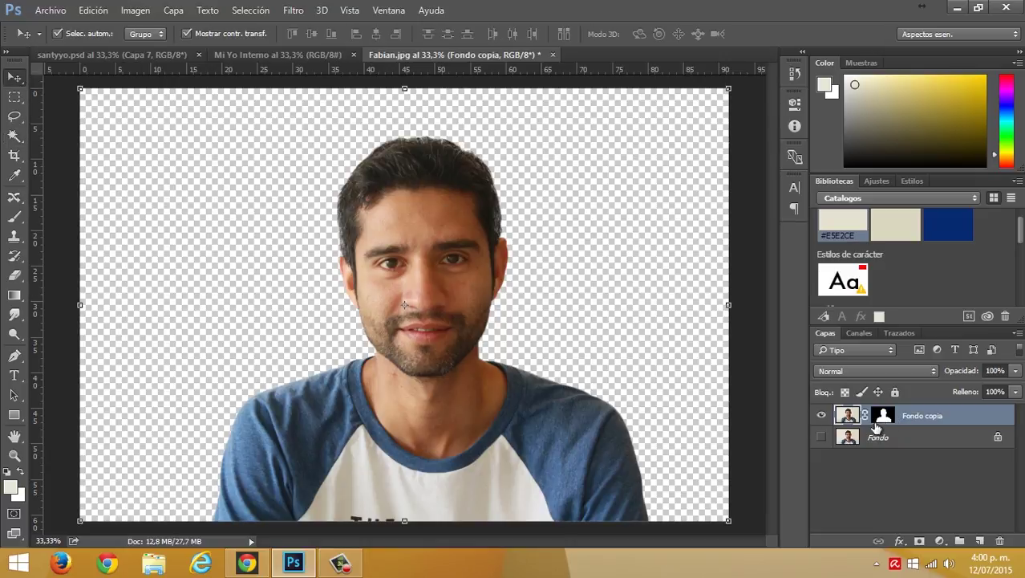
drag(421, 265, 405, 193)
right_click(921, 416)
click(594, 255)
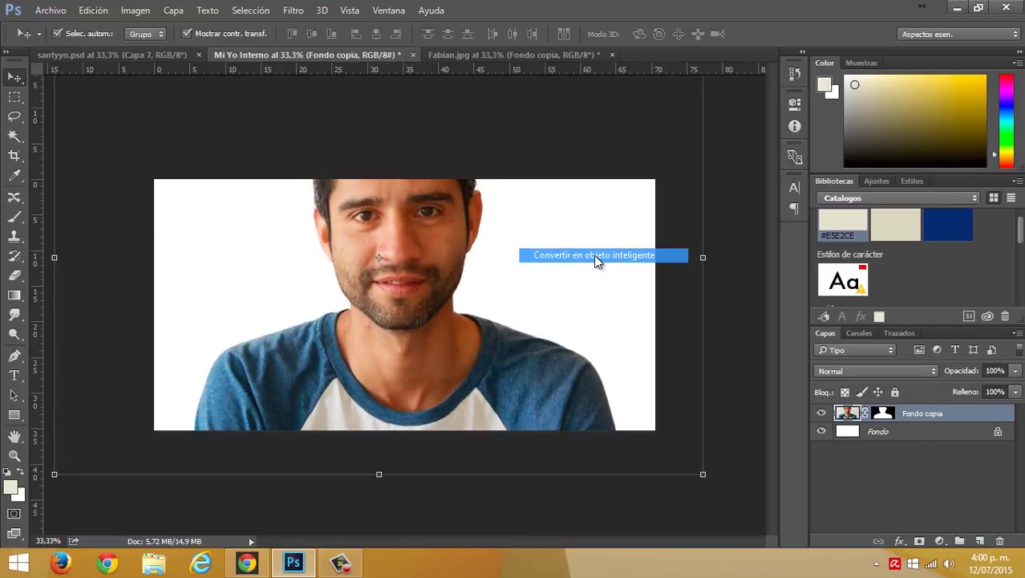
- Scale the man's smart object down until the whole head fits the canvas, and centre it horizontally with the torso running off the lower edge
drag(458, 265, 453, 206)
scroll(518, 165, down, 1)
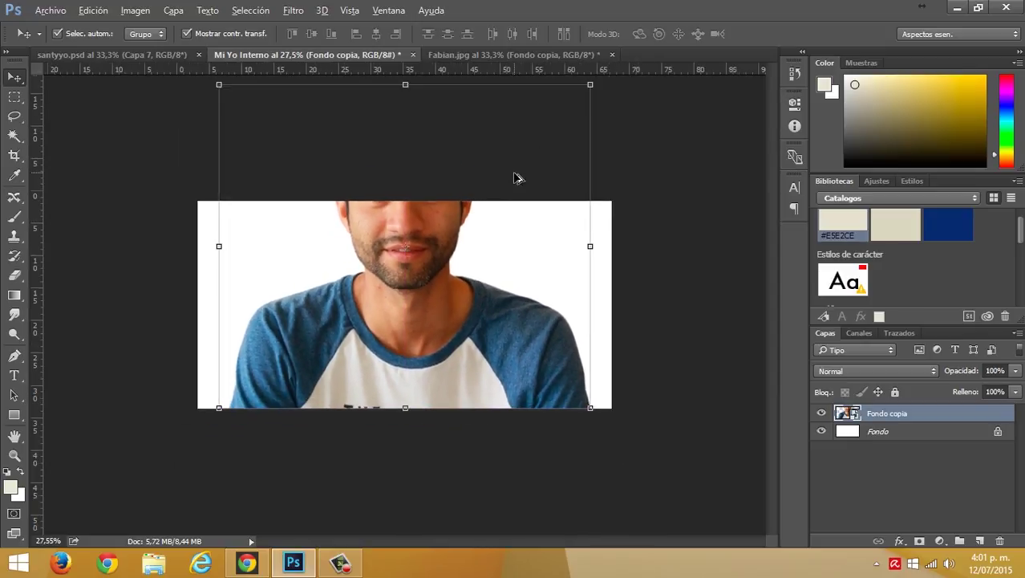
click(590, 86)
drag(589, 86, 458, 238)
drag(403, 279, 461, 310)
key(Return)
key(ctrl+plus)
key(ctrl+plus)
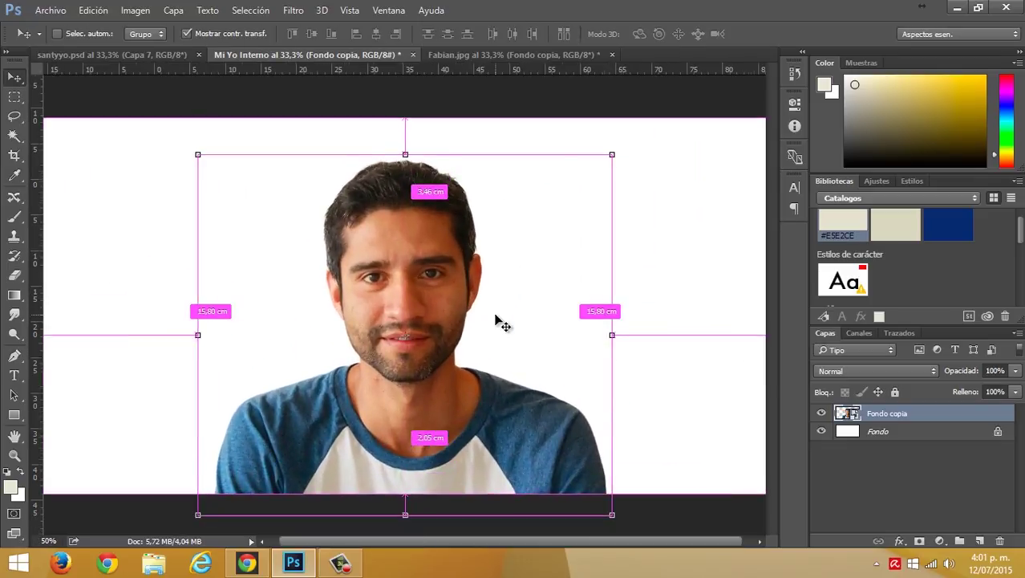
click(500, 96)
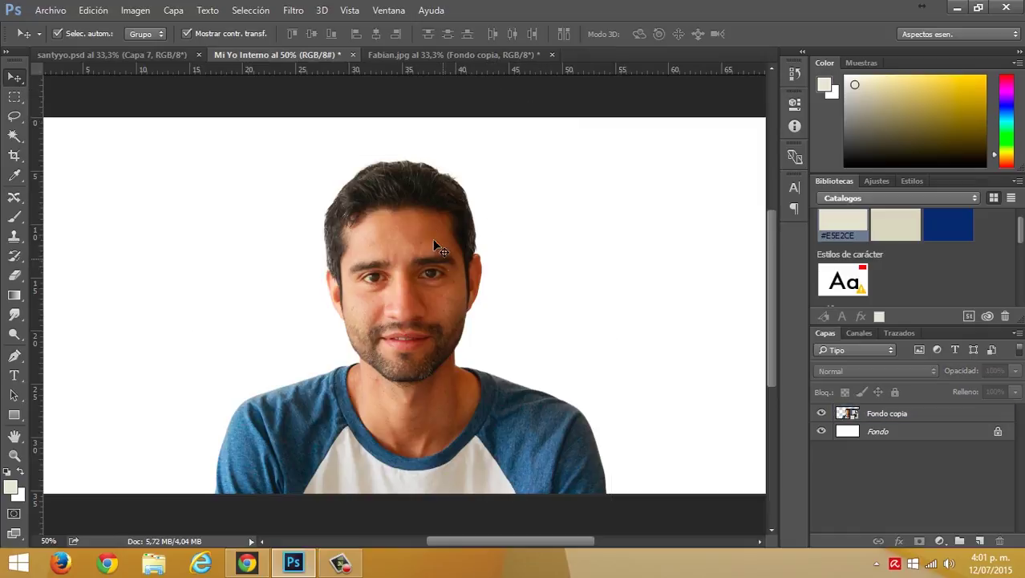
- Close the source portrait document without saving its changes
click(536, 55)
click(552, 55)
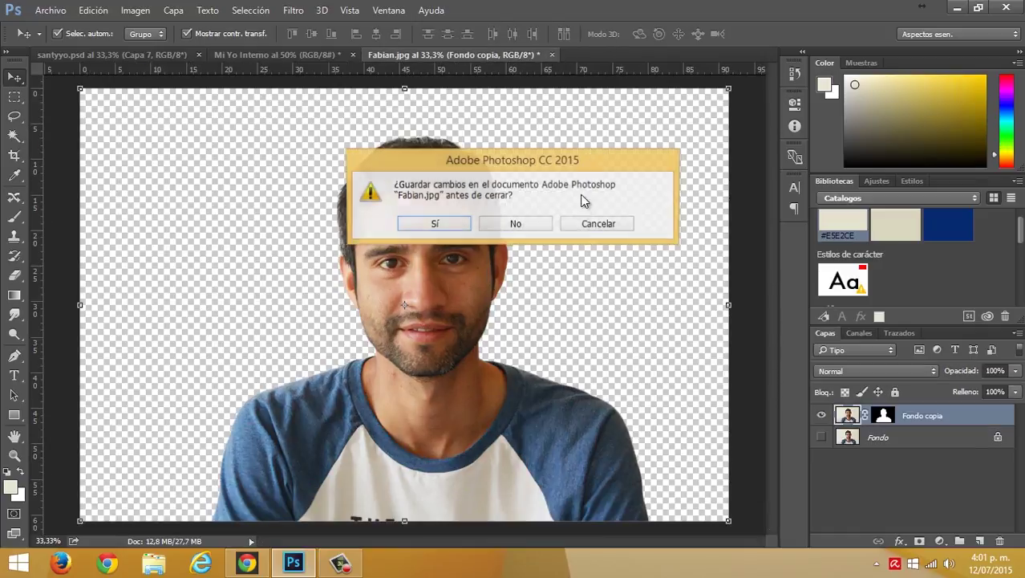
click(516, 223)
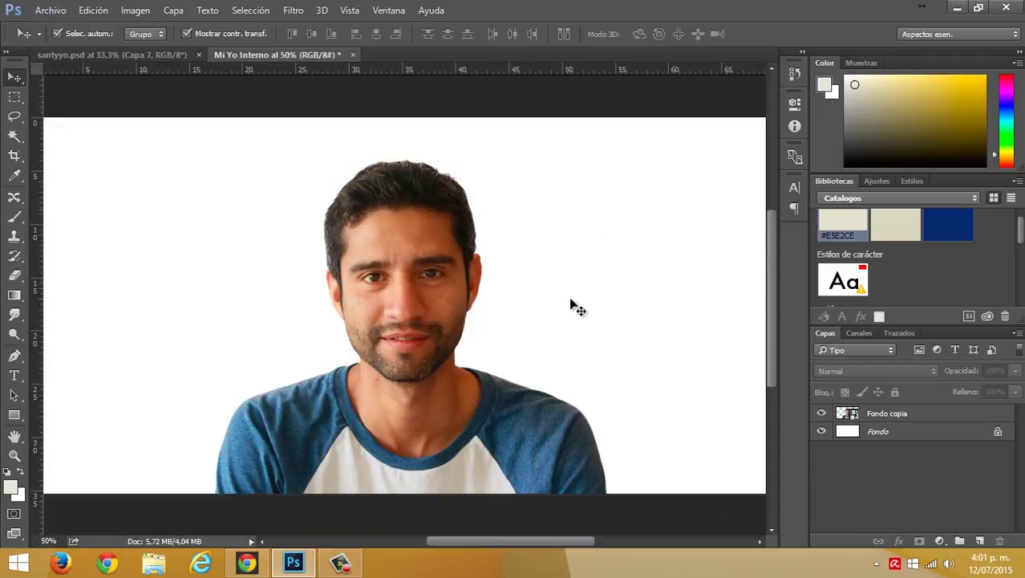
- Draw a white 2150 × 1150 px rectangle shape covering the whole canvas and nudge it to extend evenly past the edges
key(ctrl+minus)
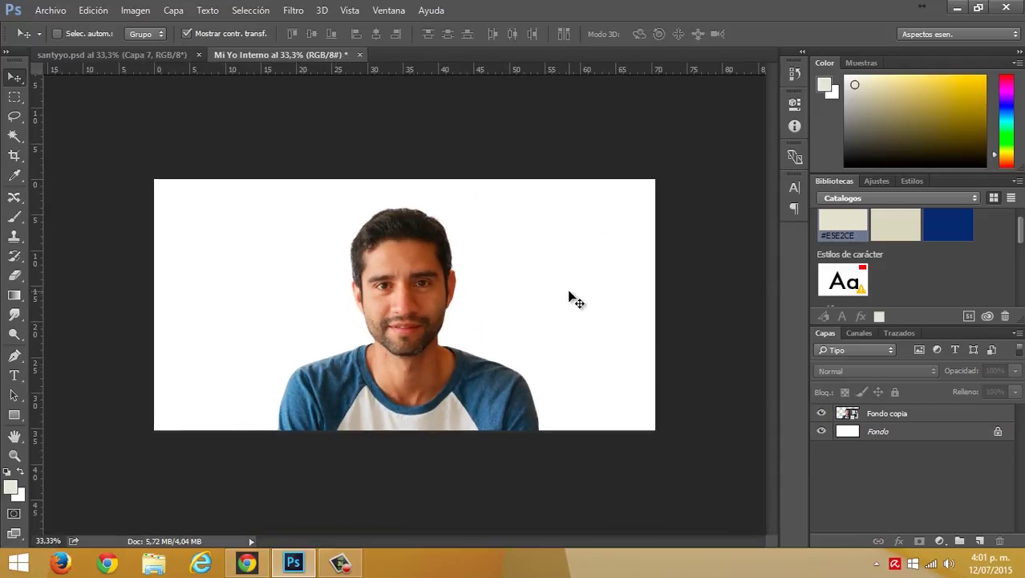
click(14, 415)
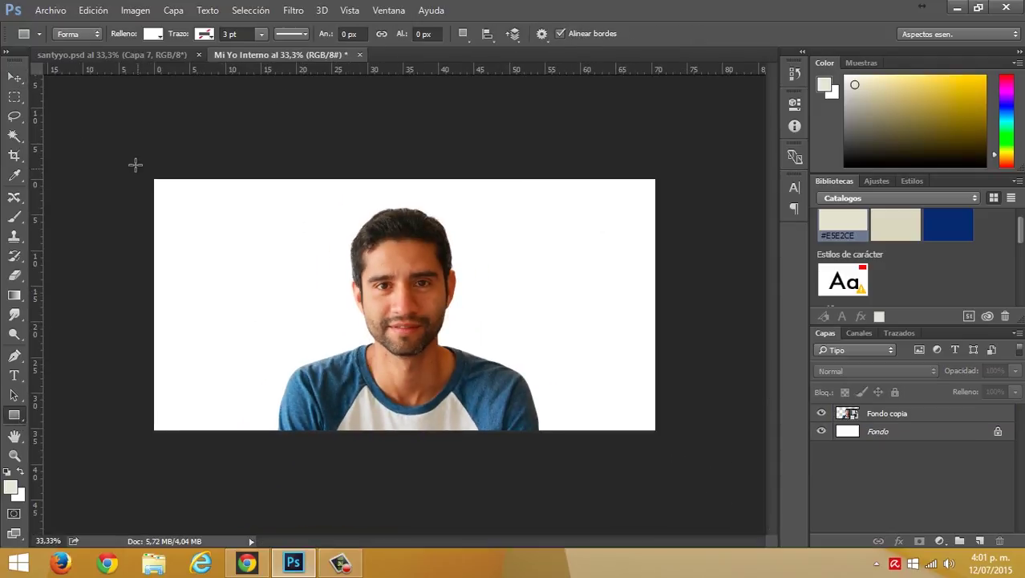
drag(134, 163, 672, 451)
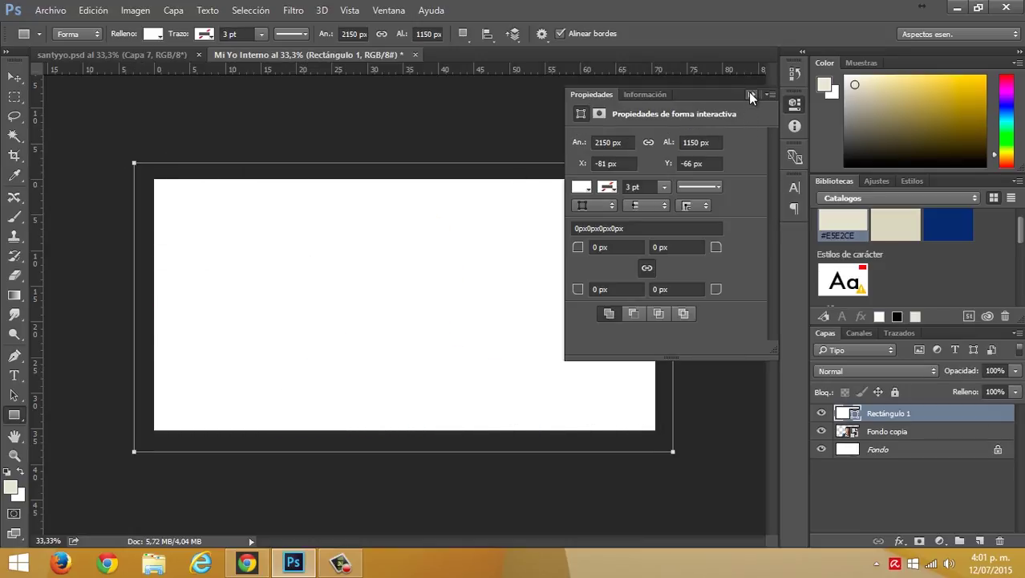
click(751, 95)
click(14, 77)
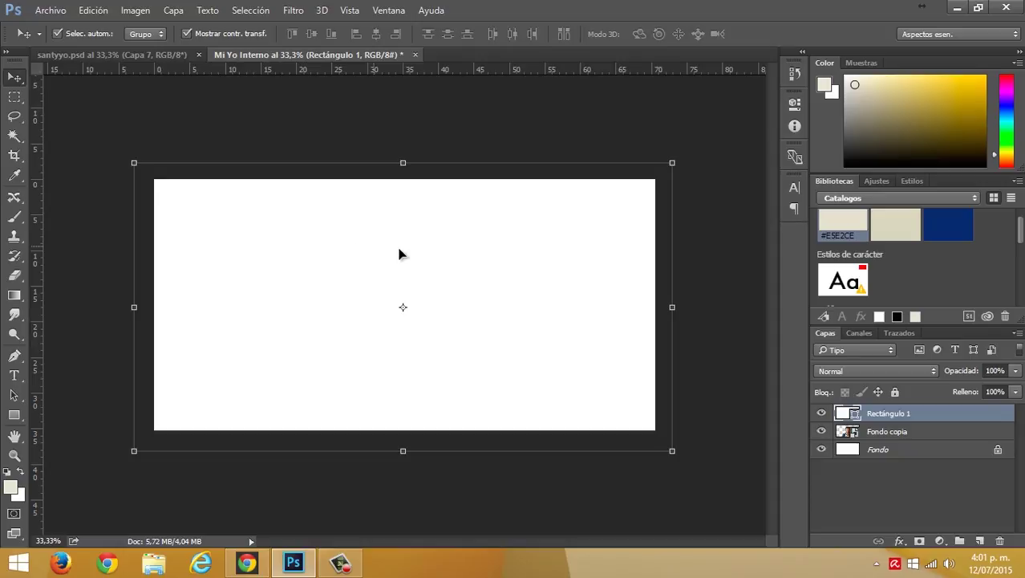
drag(401, 254, 420, 258)
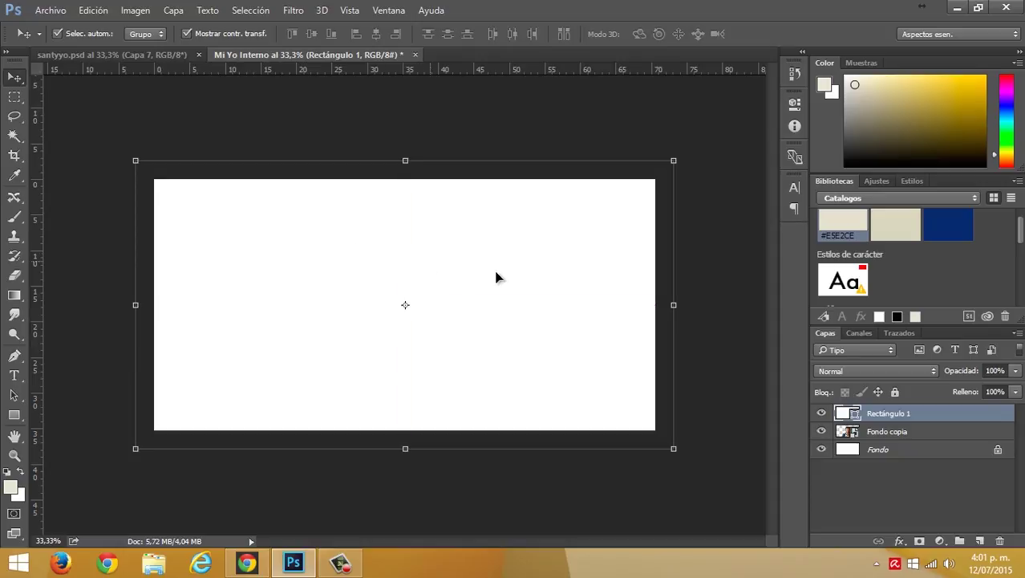
- Add a Gradient Overlay layer style to the rectangle
right_click(950, 411)
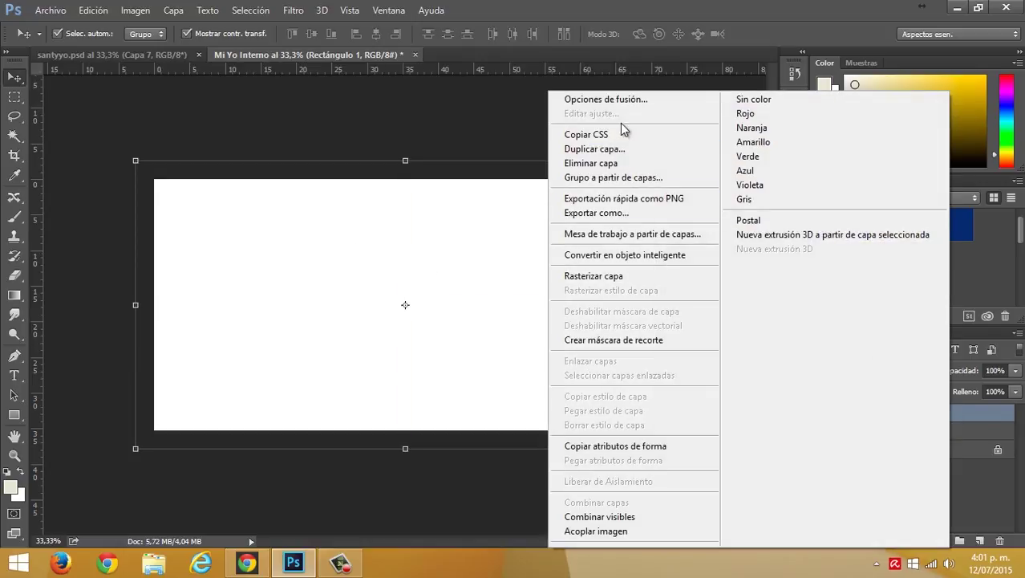
click(613, 99)
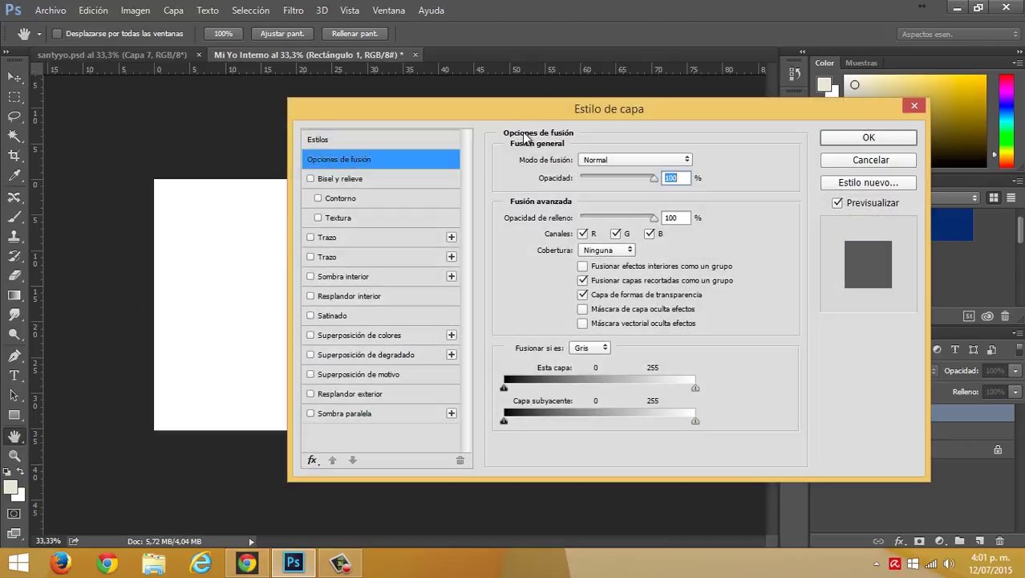
drag(497, 110, 705, 179)
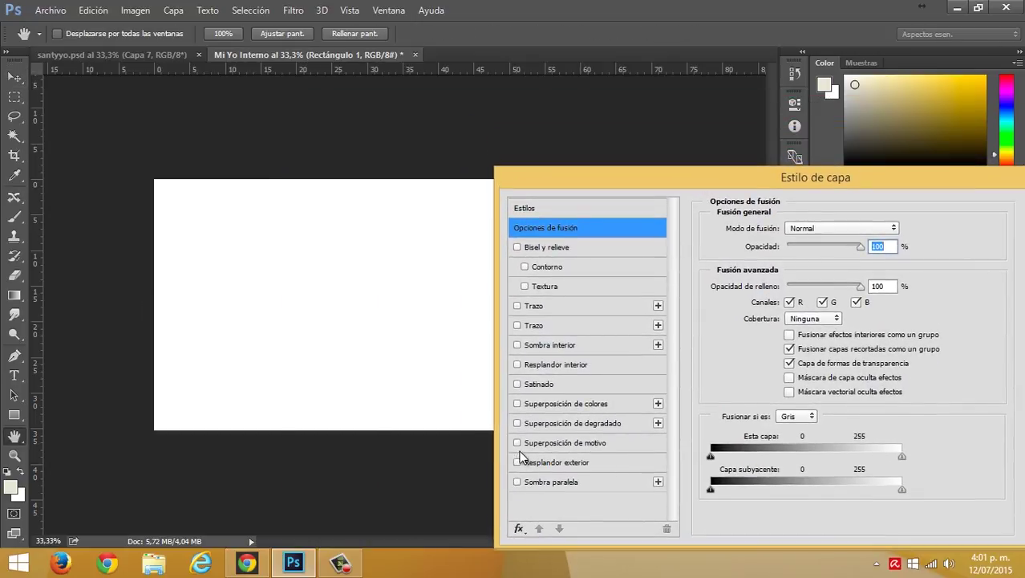
click(549, 423)
drag(736, 176, 355, 173)
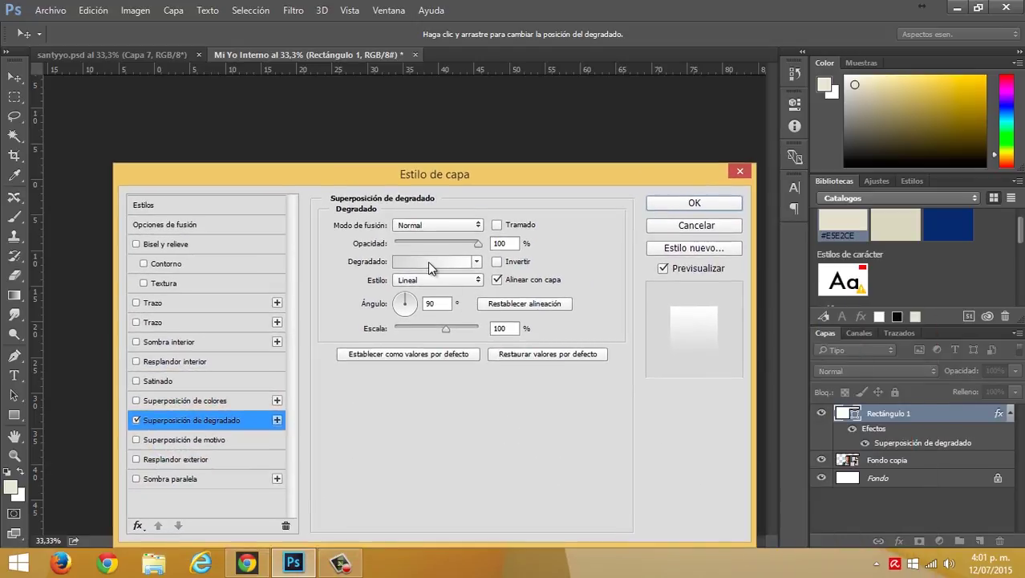
- Edit the overlay gradient and change its starting colour stop to a pale warm beige
click(430, 263)
drag(778, 75, 389, 107)
double_click(303, 367)
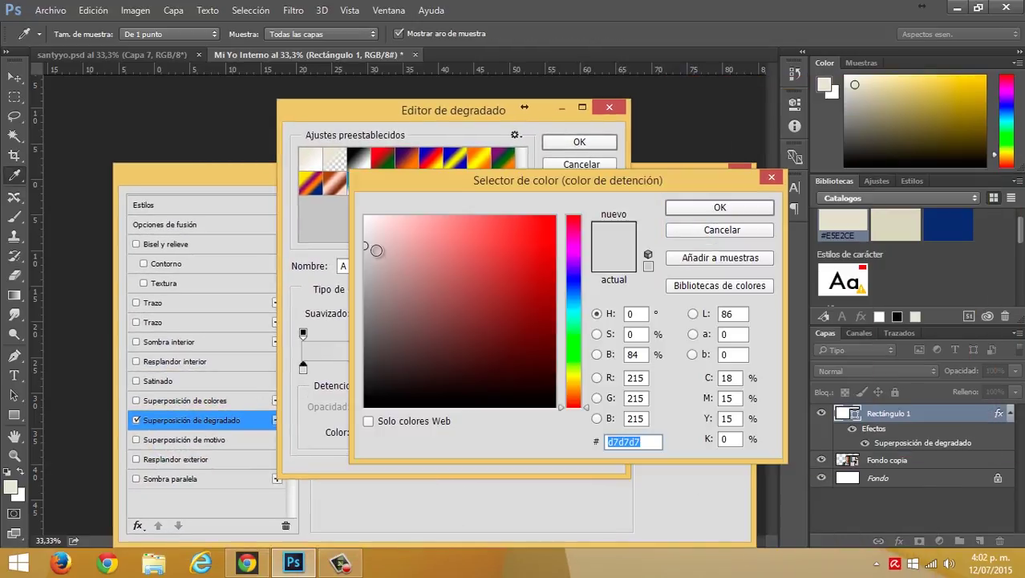
drag(377, 250, 376, 228)
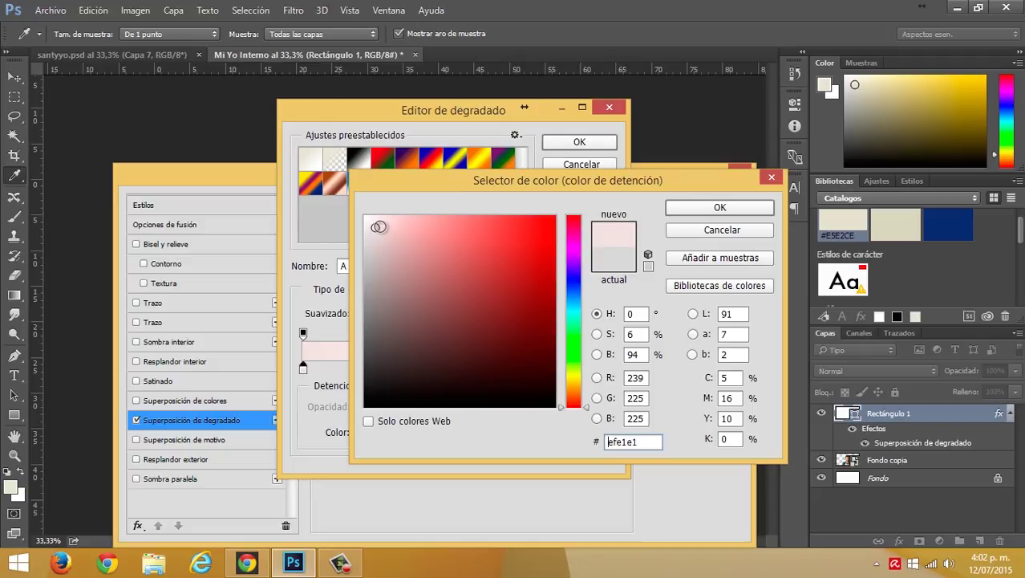
drag(575, 407, 573, 388)
click(720, 207)
- Set the gradient's end colour stop to the pale cream efede0 and accept the edited gradient
click(603, 371)
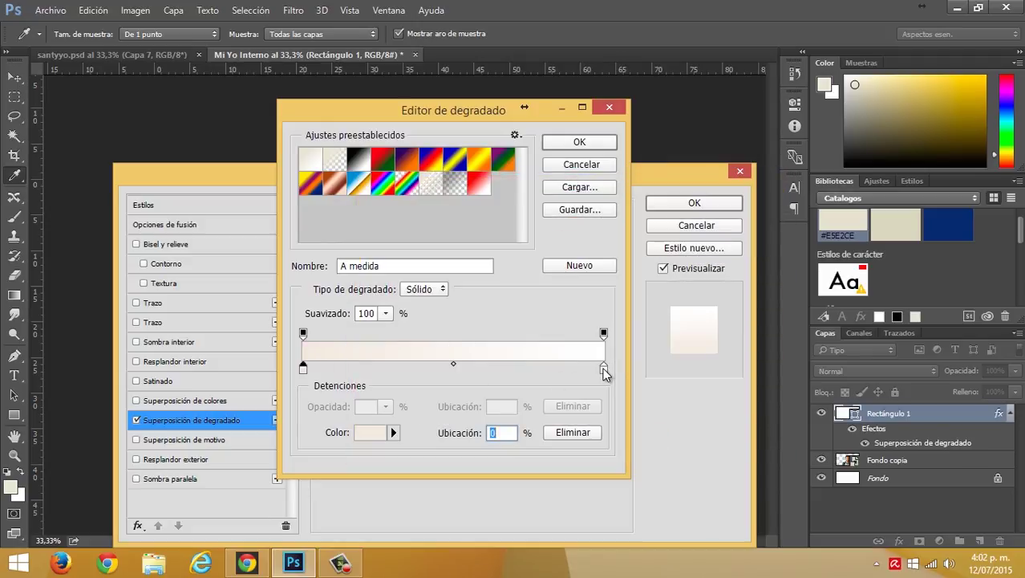
double_click(603, 371)
drag(379, 228, 376, 227)
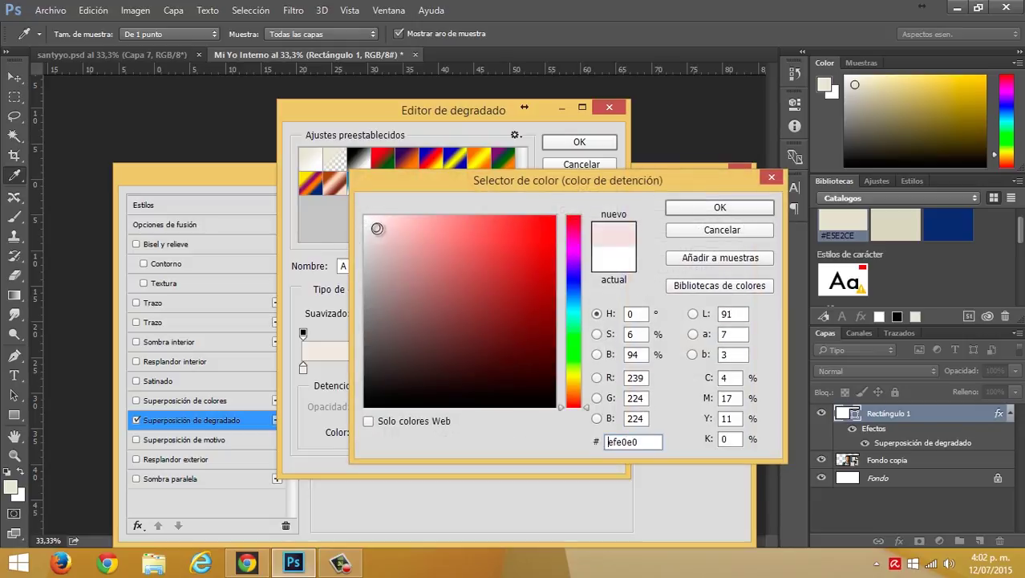
drag(564, 404, 568, 383)
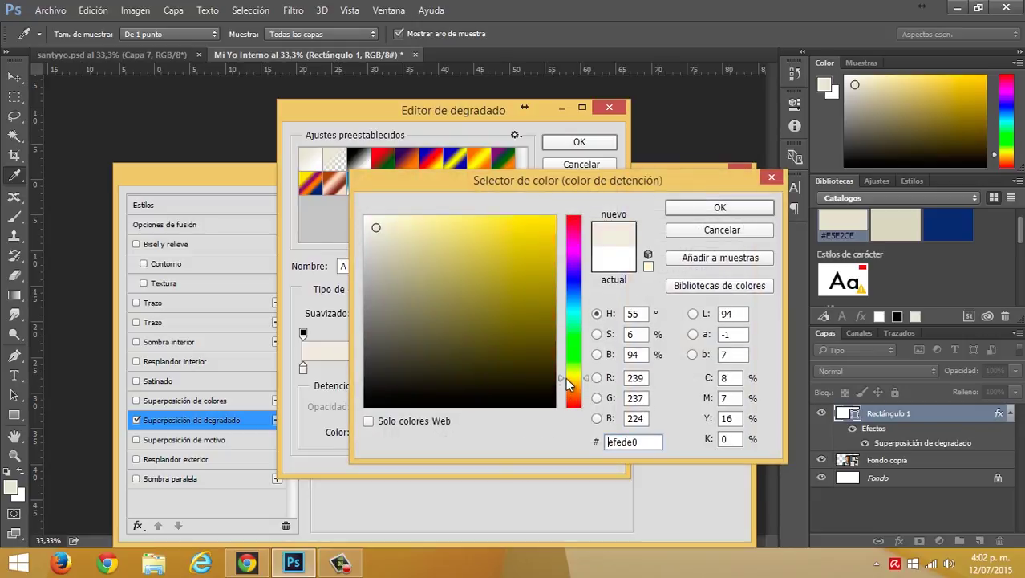
click(711, 208)
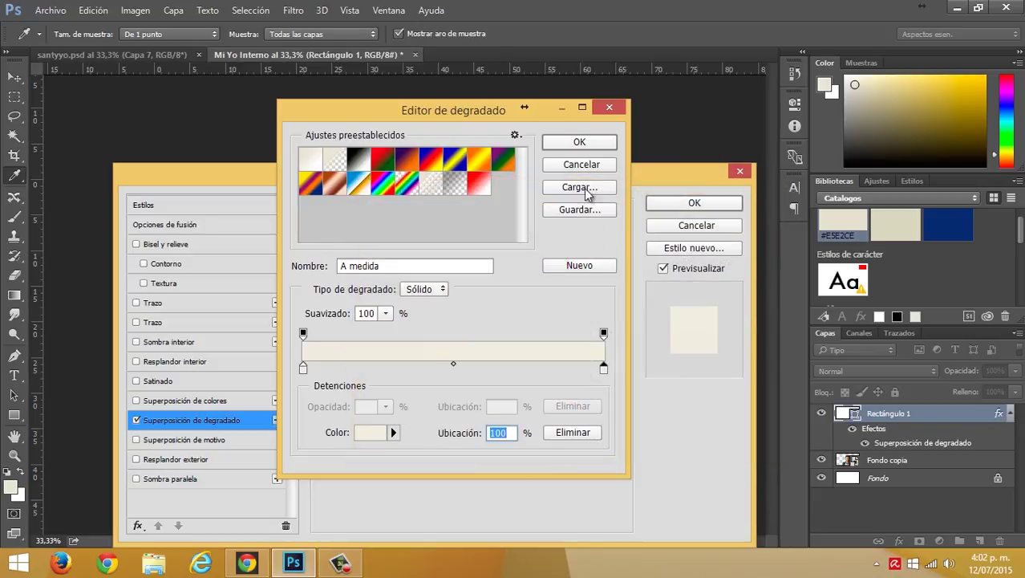
click(579, 142)
- Apply the gradient overlay as Radial at 105% scale and move the rectangle layer beneath the man's layer
click(437, 279)
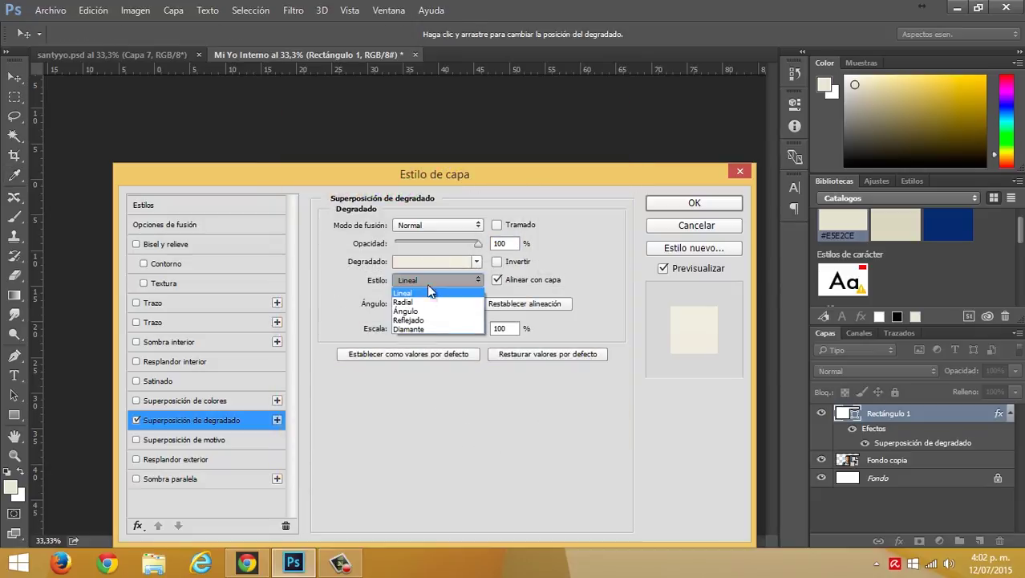
click(409, 302)
drag(336, 175, 857, 128)
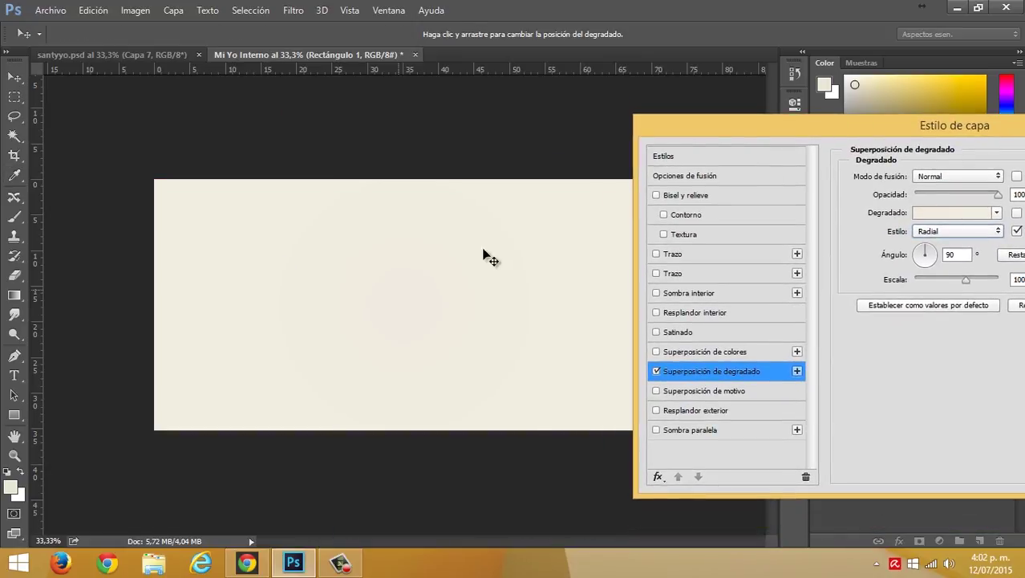
drag(752, 132, 593, 142)
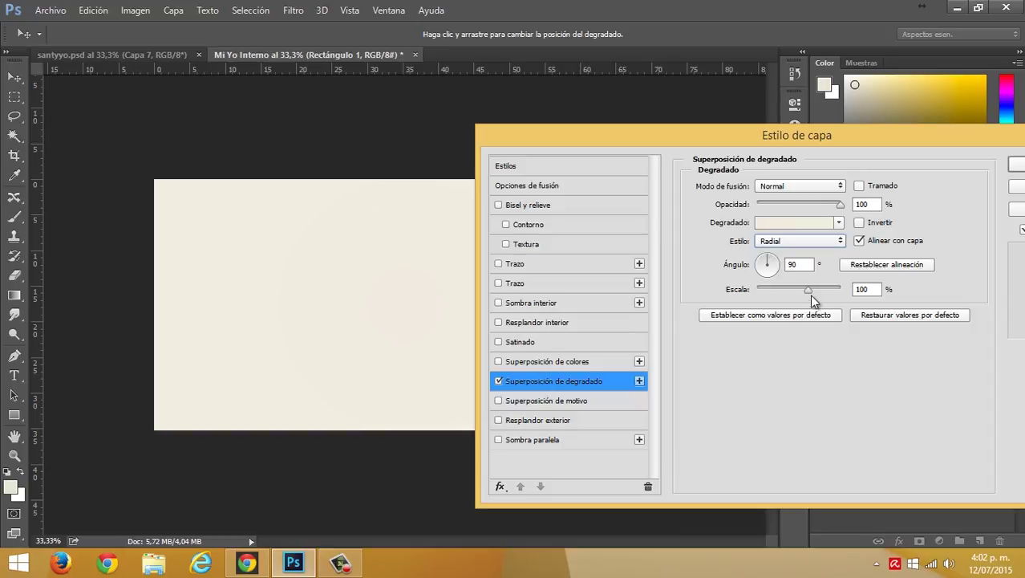
mouse_move(810, 293)
mouse_down()
mouse_move(764, 296)
mouse_move(811, 293)
mouse_up()
drag(928, 140, 725, 142)
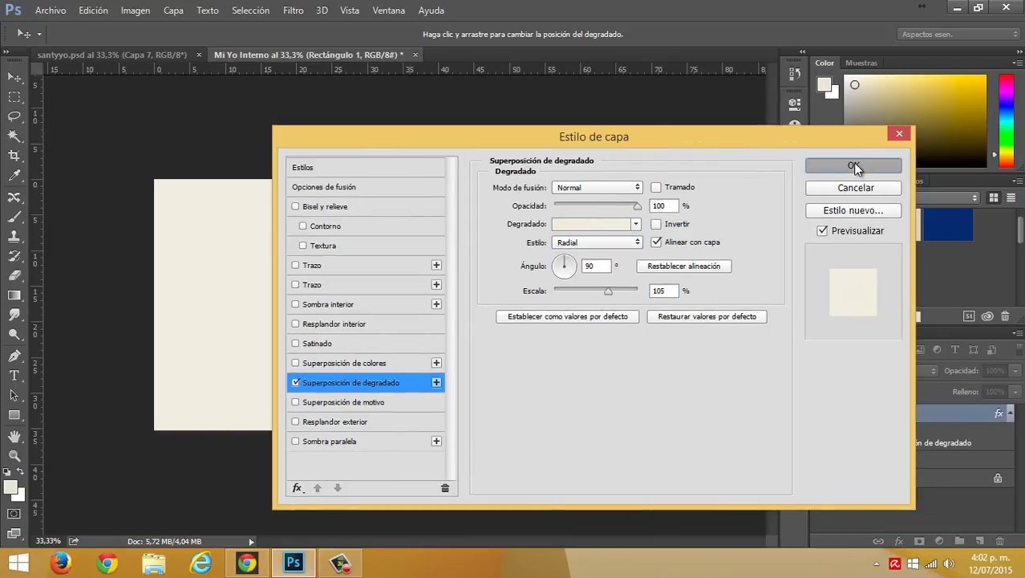
click(853, 165)
drag(910, 420, 914, 473)
click(384, 137)
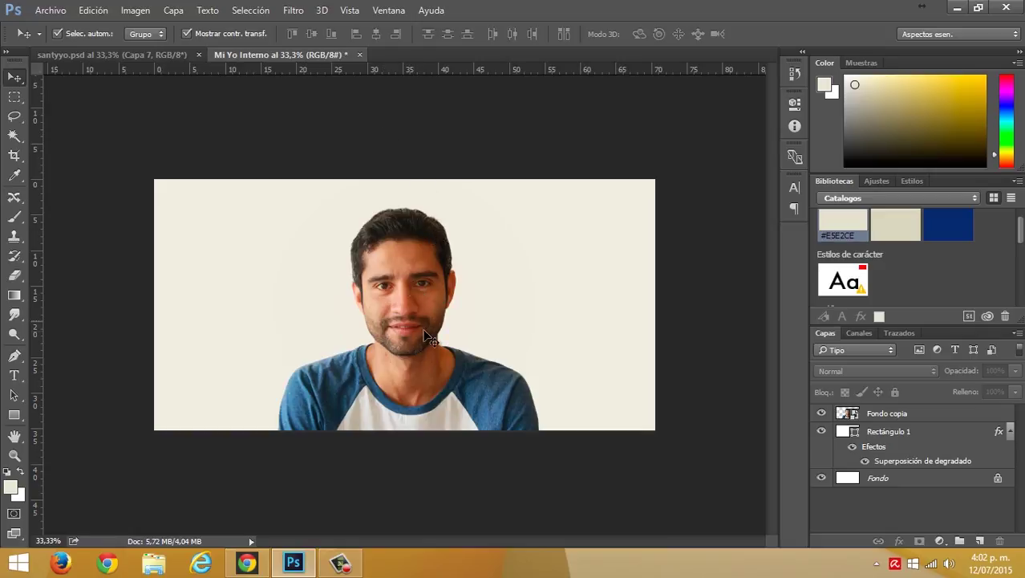
- Rename the man's layer as Personaje and the rectangle layer as Fondo, and collapse the rectangle's effects list
scroll(381, 377, down, 1)
scroll(382, 382, up, 3)
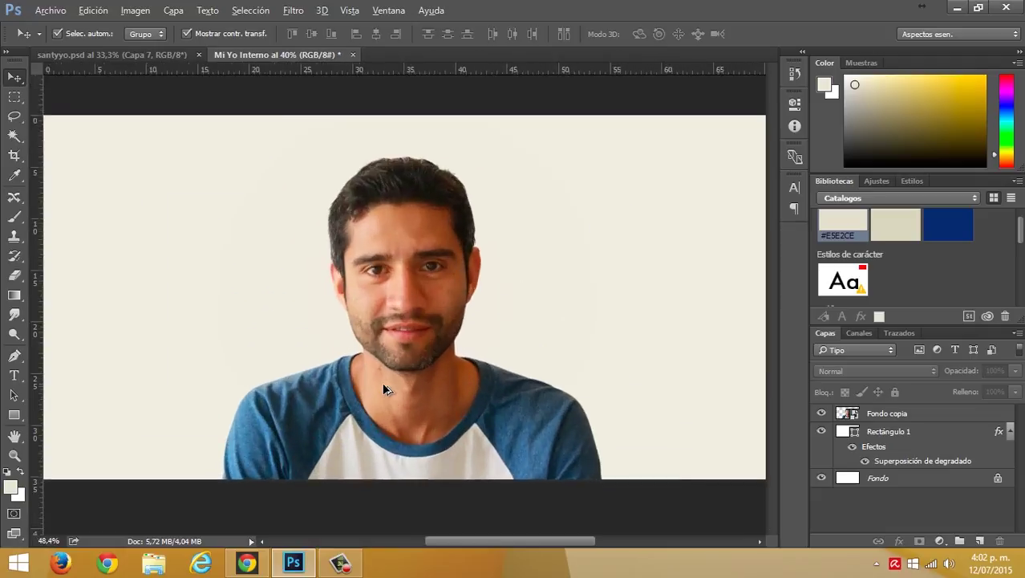
scroll(383, 390, up, 5)
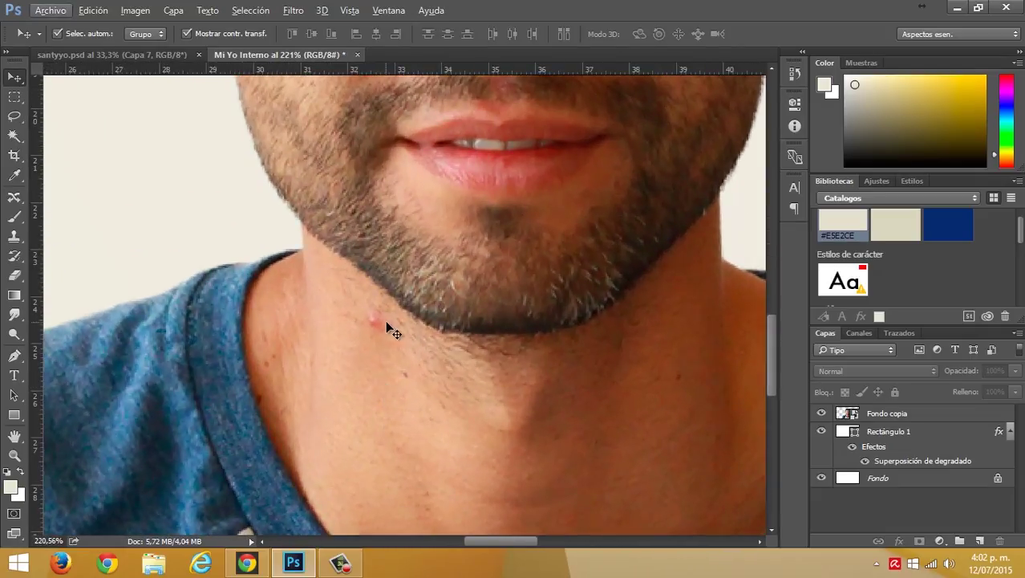
click(891, 414)
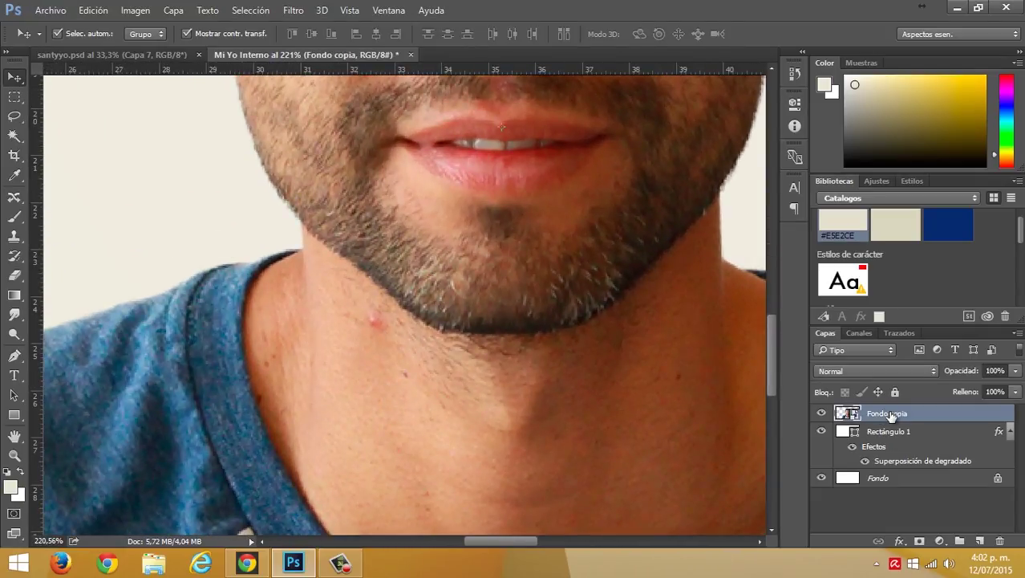
double_click(889, 414)
text(Personaje)
key(Return)
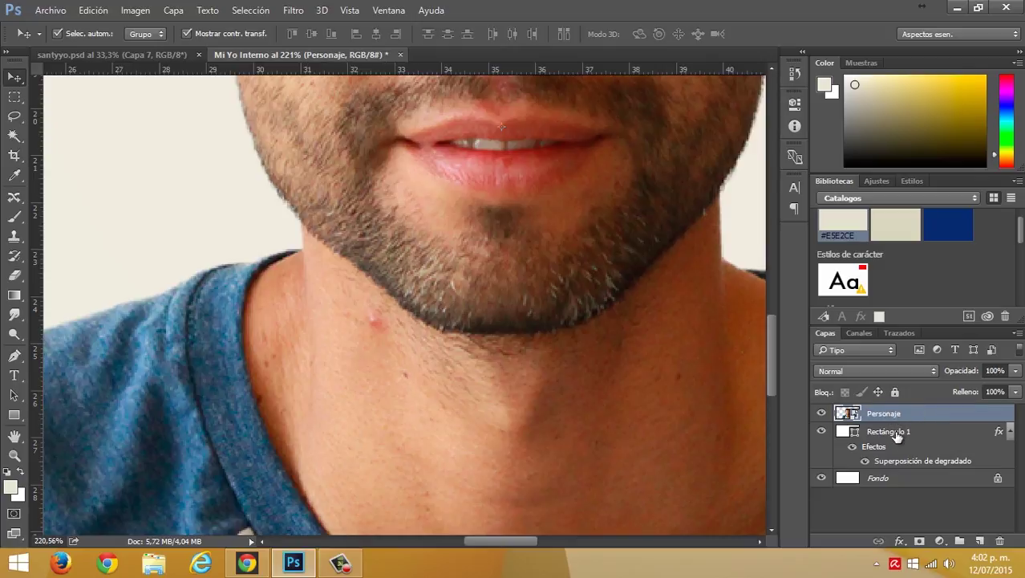
double_click(892, 432)
text(Fondo)
key(Return)
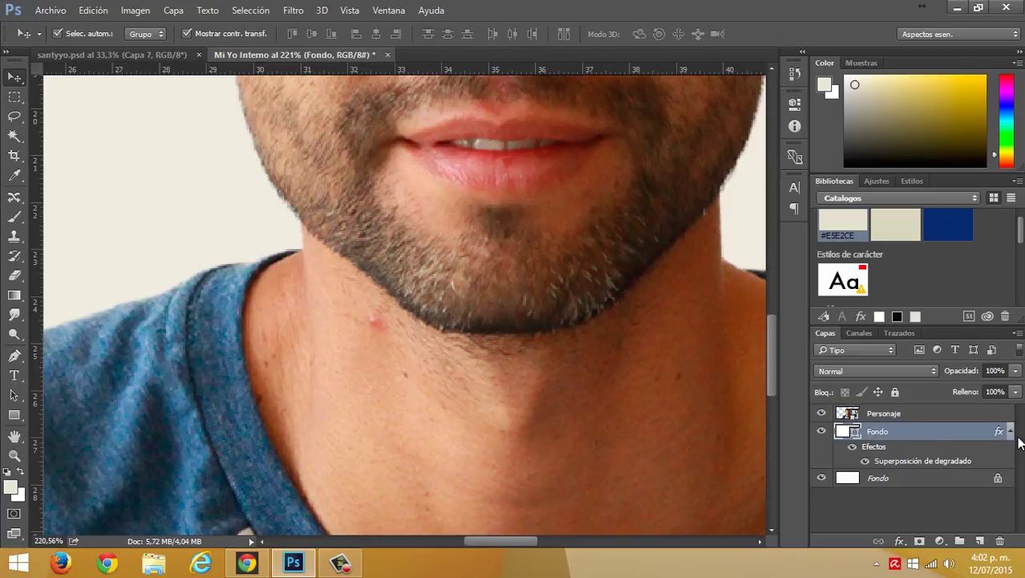
click(1009, 432)
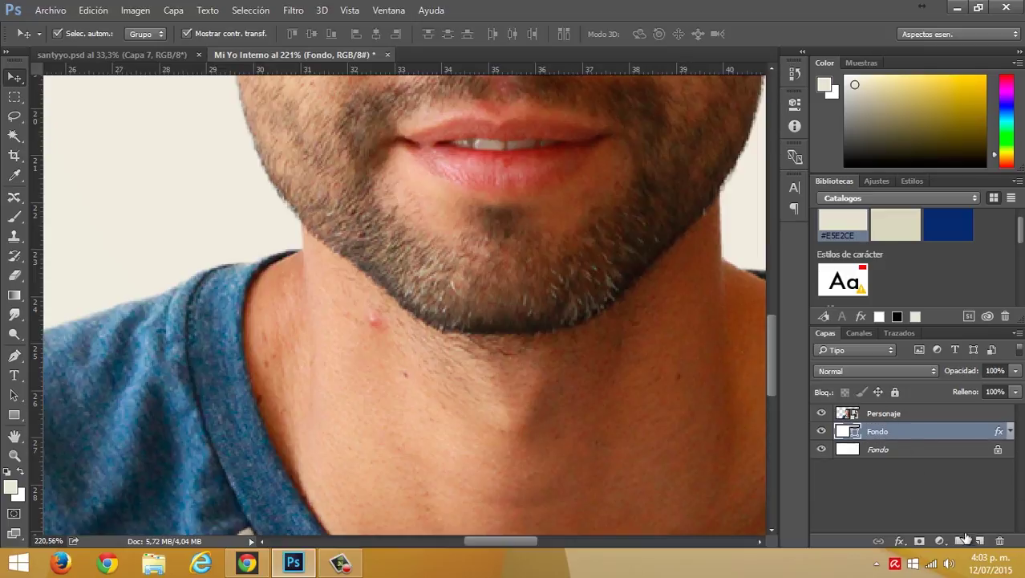
- Add an empty layer above Personaje and set the Healing Brush to sample from all layers (Todas)
click(891, 416)
click(979, 540)
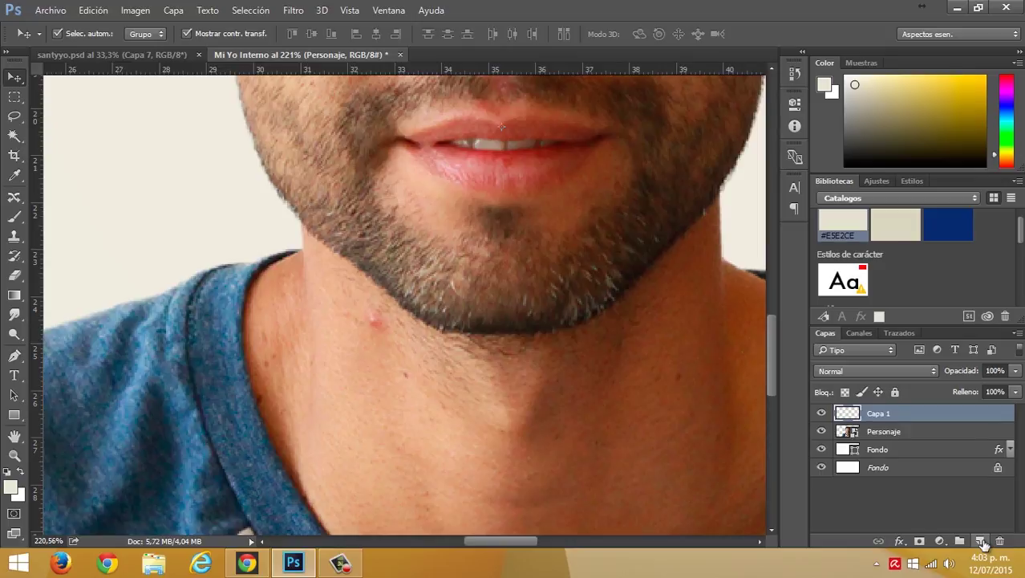
key(j)
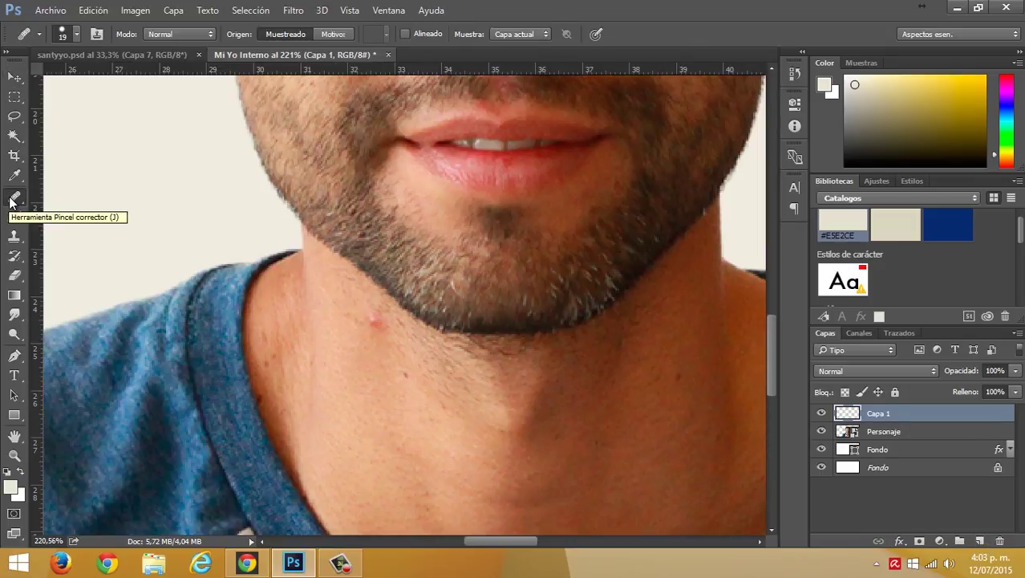
click(521, 34)
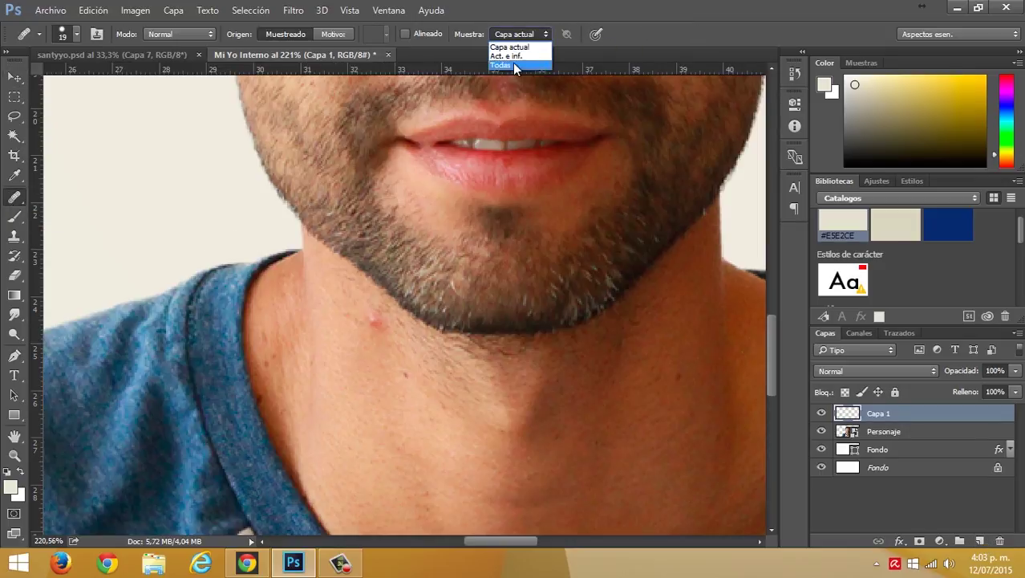
click(512, 64)
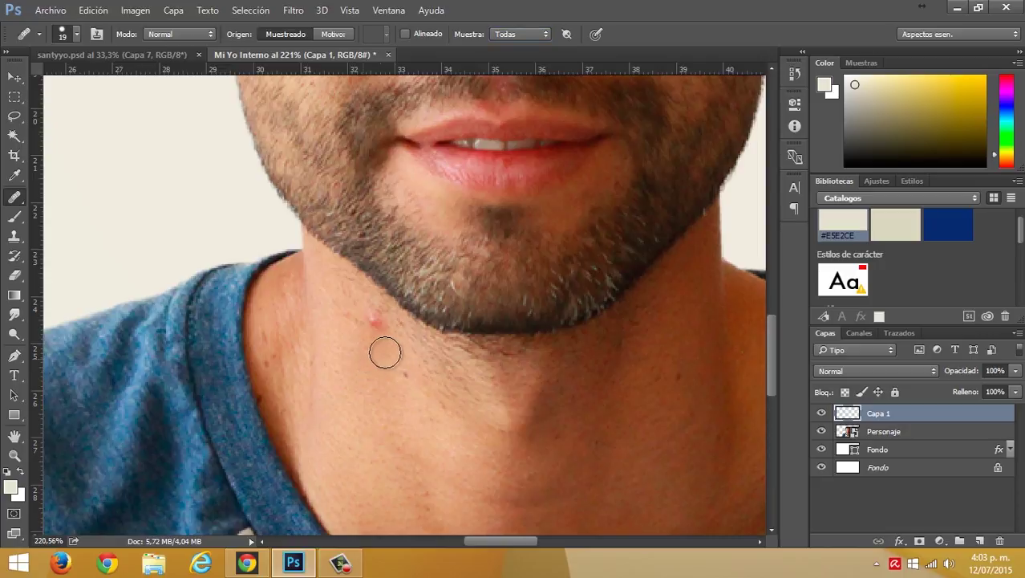
- Heal the red spot below the man's jaw and the blemishes on the shaded side of his neck
click(378, 321)
drag(606, 352, 507, 287)
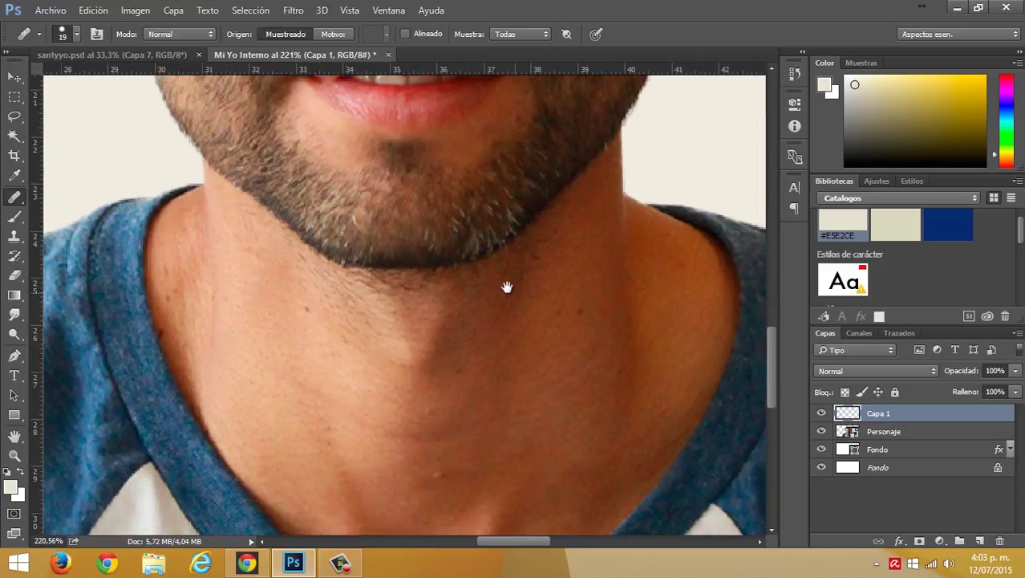
alt+click(510, 366)
click(546, 278)
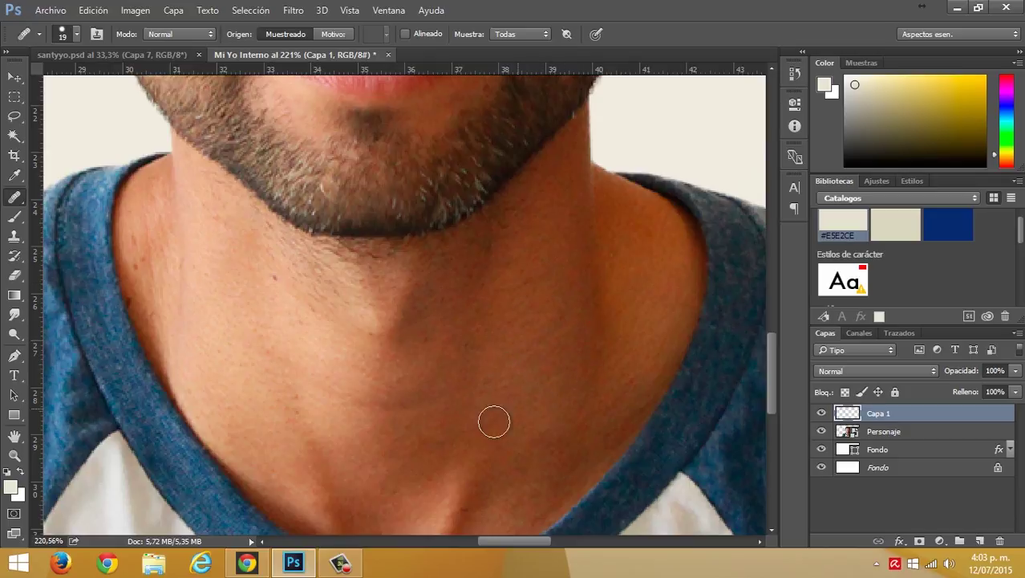
mouse_move(470, 395)
mouse_down()
mouse_move(490, 338)
mouse_move(503, 338)
mouse_up()
alt+click(551, 407)
click(521, 361)
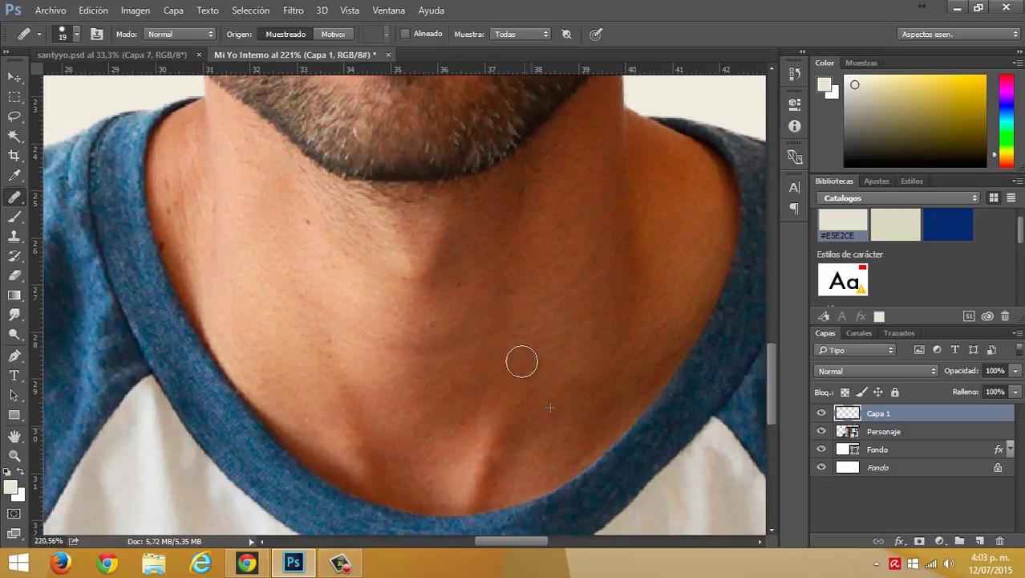
- Heal the moles and blemishes on the lit side and lower centre of the man's neck
click(311, 255)
alt+click(272, 275)
click(191, 157)
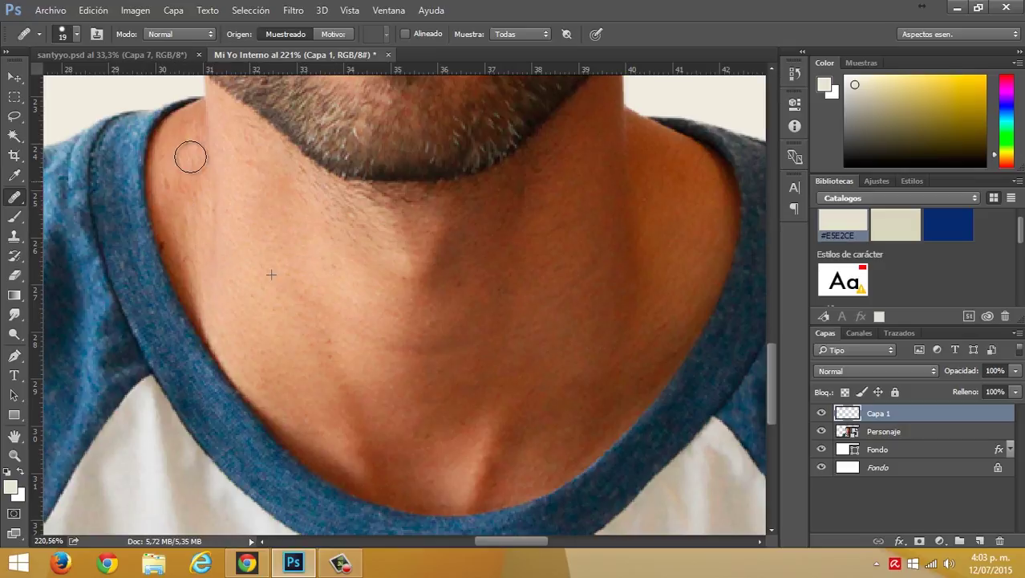
mouse_move(190, 157)
mouse_down()
mouse_move(360, 275)
mouse_move(348, 412)
mouse_move(478, 328)
mouse_move(441, 485)
mouse_up()
click(516, 289)
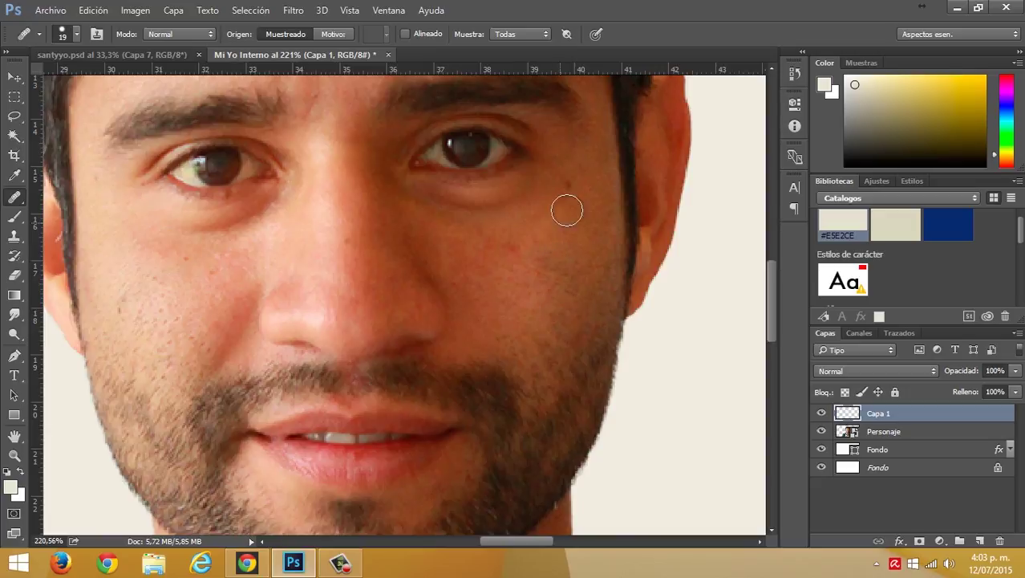
- Heal the blemishes on the man's face, including the red bumps above the eyebrow on the shaded side
click(332, 258)
drag(343, 193, 368, 239)
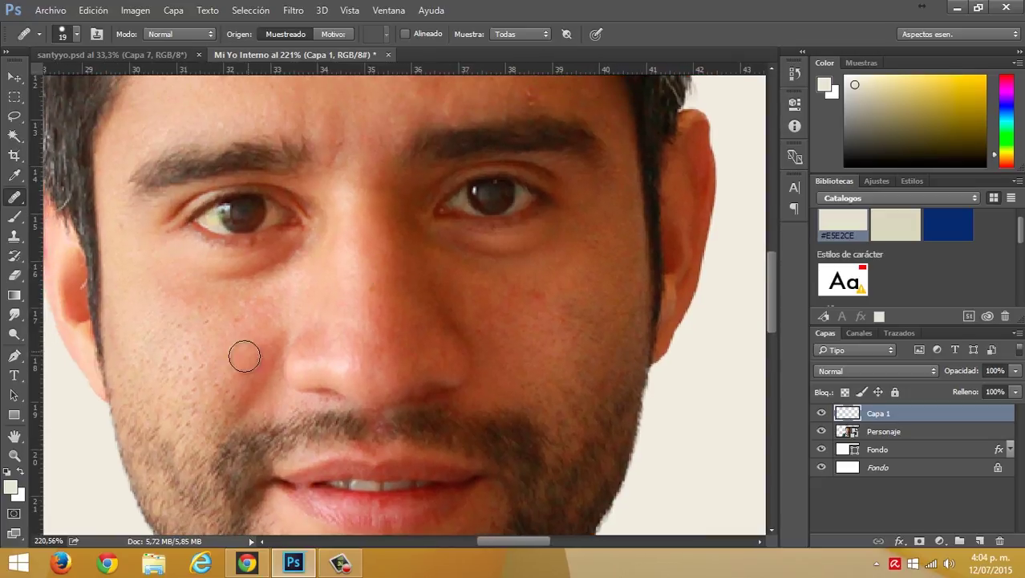
drag(353, 142, 364, 269)
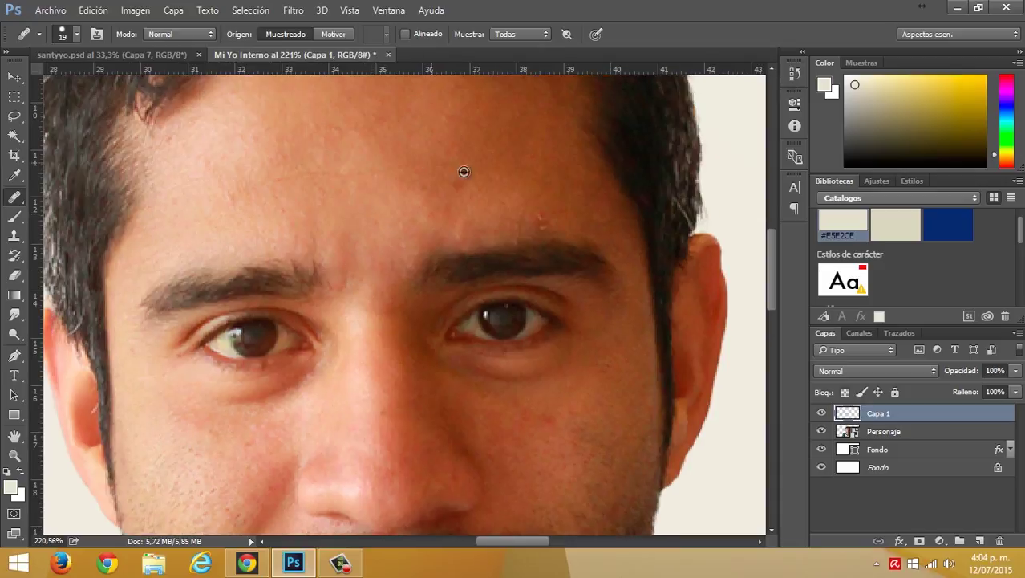
click(538, 215)
key(alt)
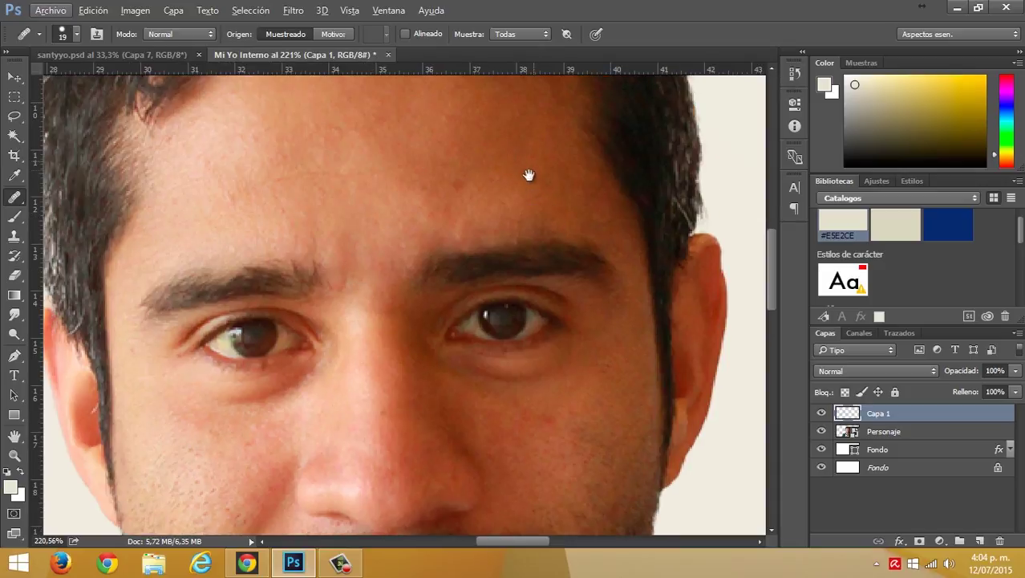
- Heal the remaining spots across the man's forehead and above the eyebrow on the lit side
drag(529, 175, 506, 220)
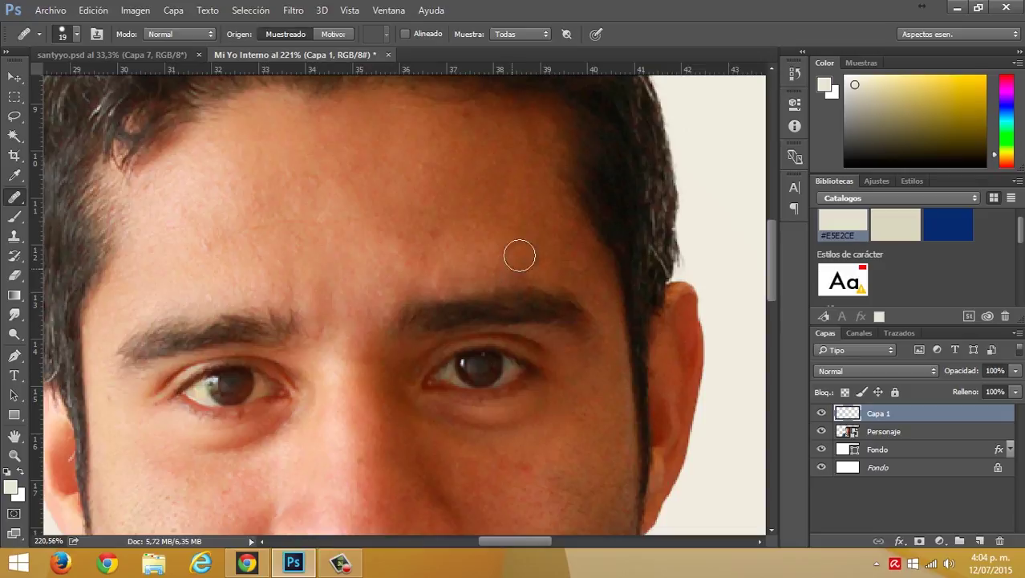
drag(393, 210, 510, 224)
click(353, 316)
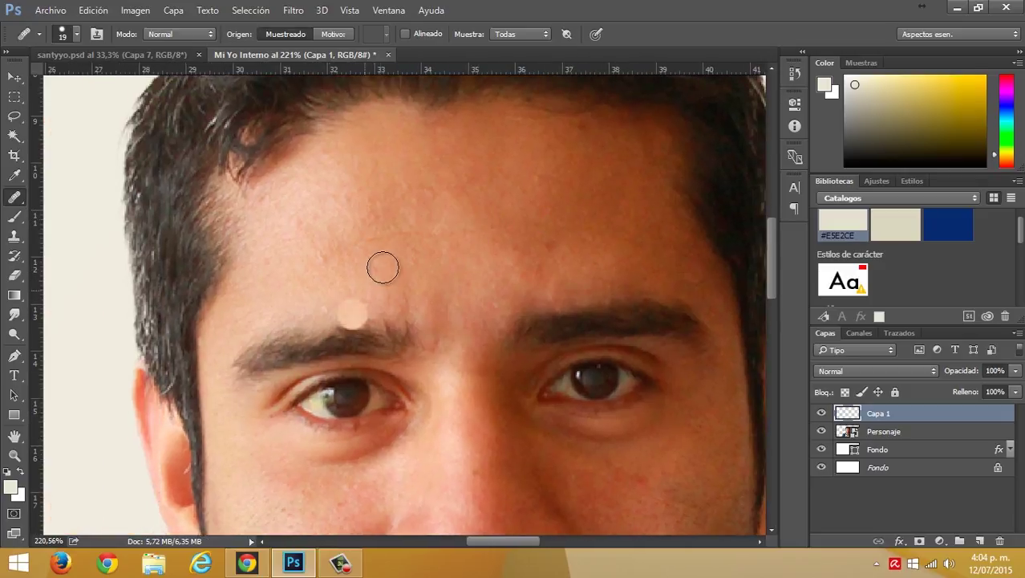
click(383, 268)
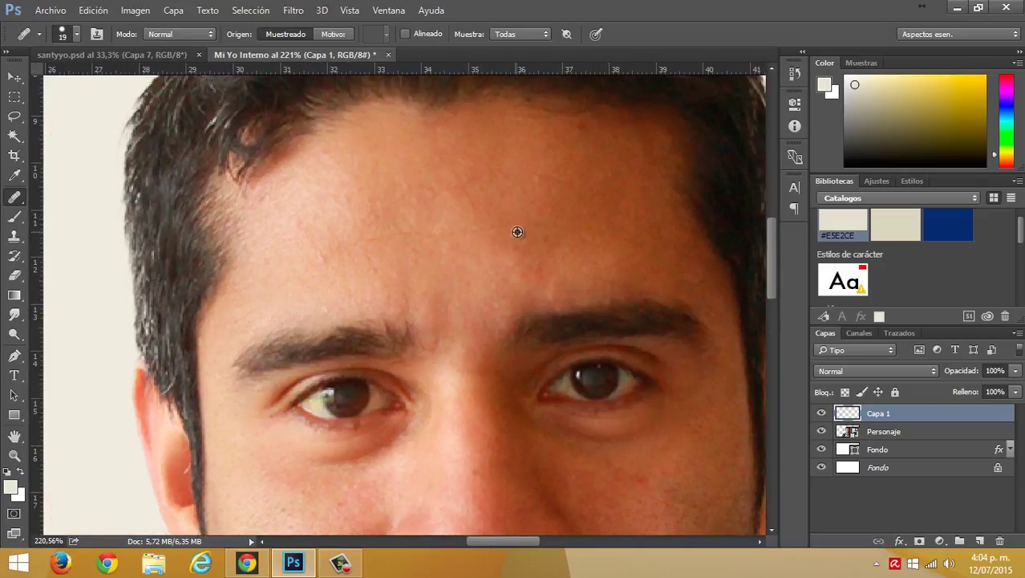
click(322, 256)
- Hide both Fondo layers and stamp Personaje and Capa 1 together into a new merged layer
key(ctrl+minus)
key(ctrl+minus)
key(ctrl+minus)
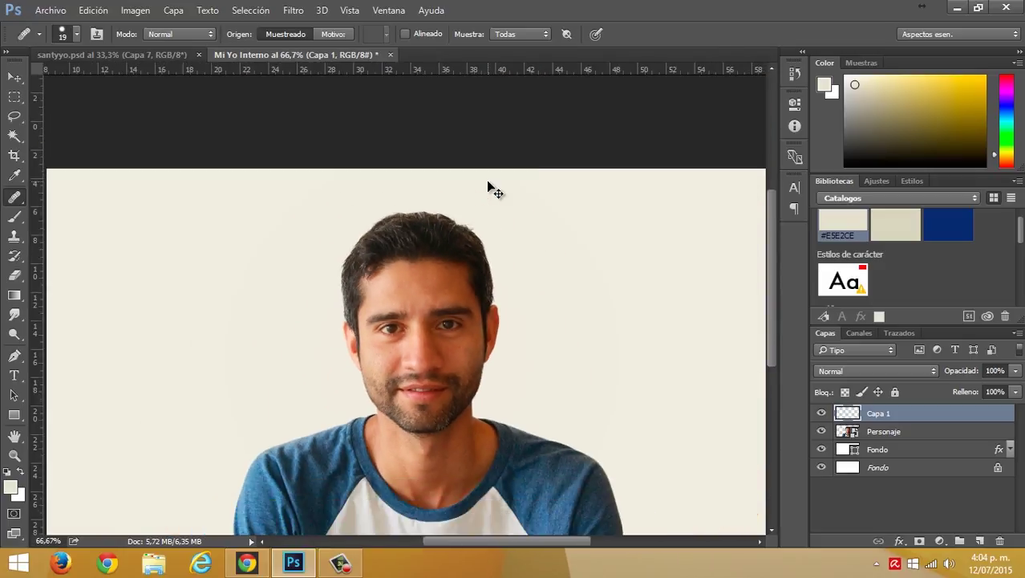
key(ctrl+minus)
key(ctrl+minus)
key(ctrl+plus)
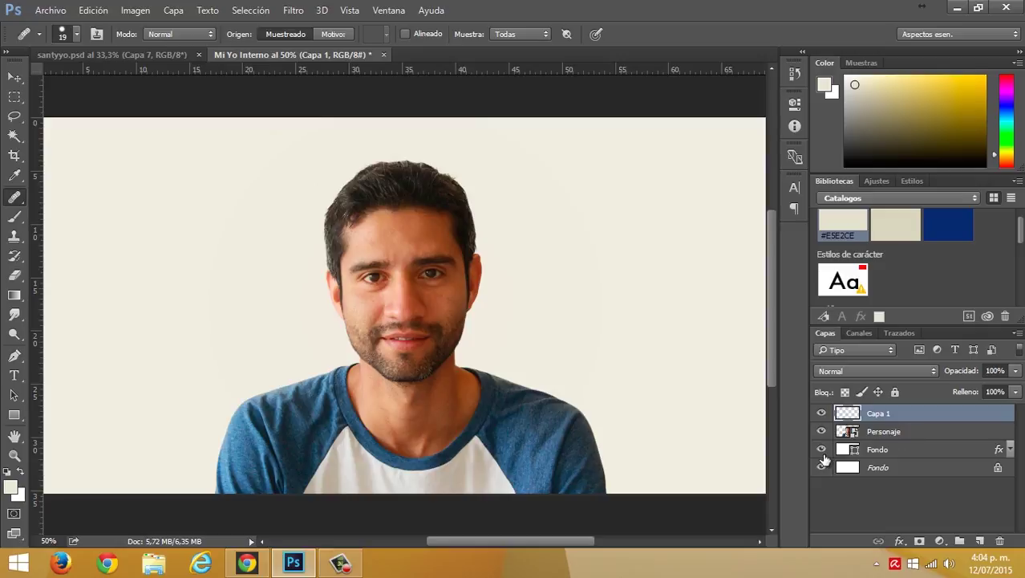
drag(822, 451, 814, 467)
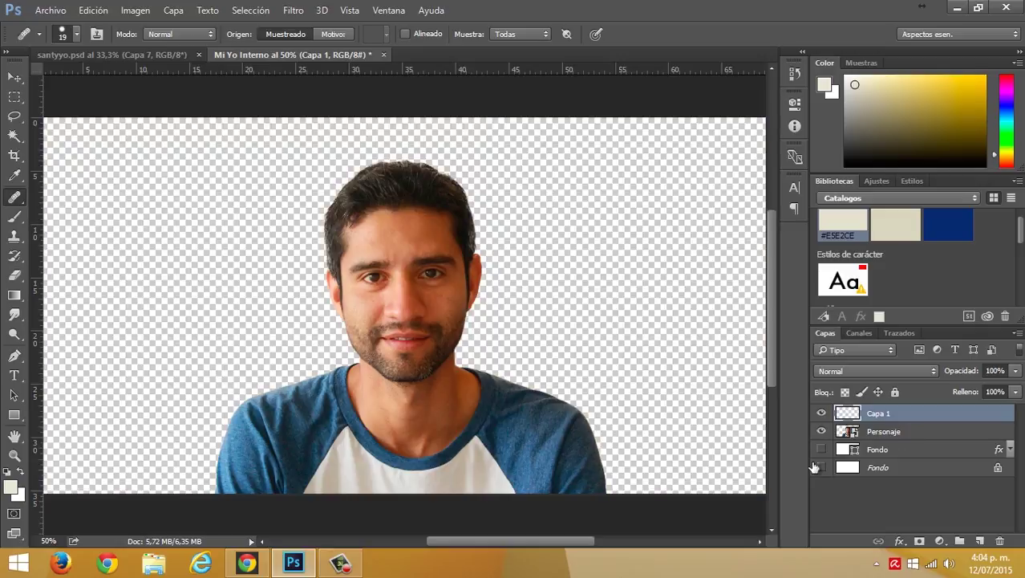
click(903, 433)
shift+click(904, 415)
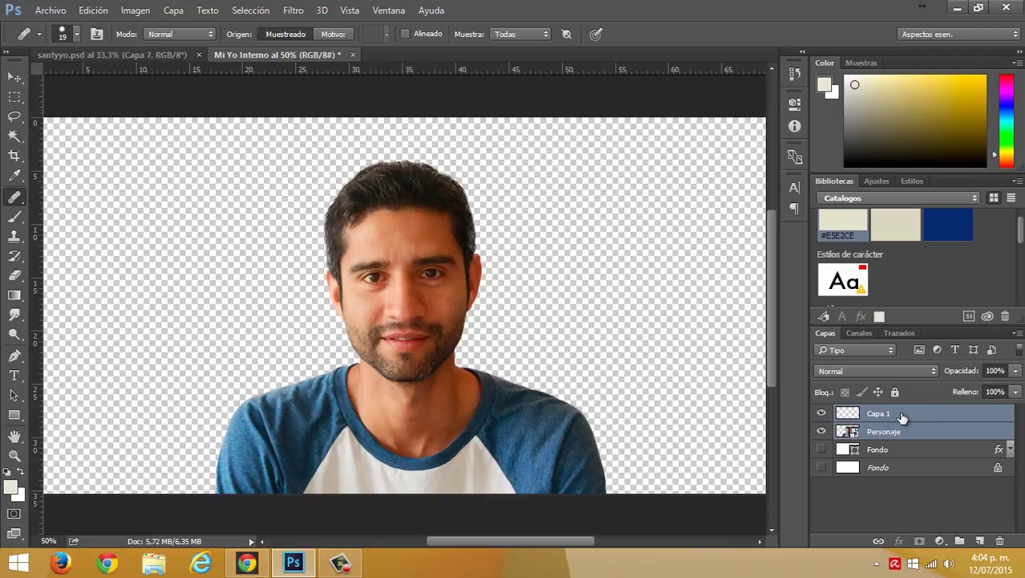
key(ctrl+alt+e)
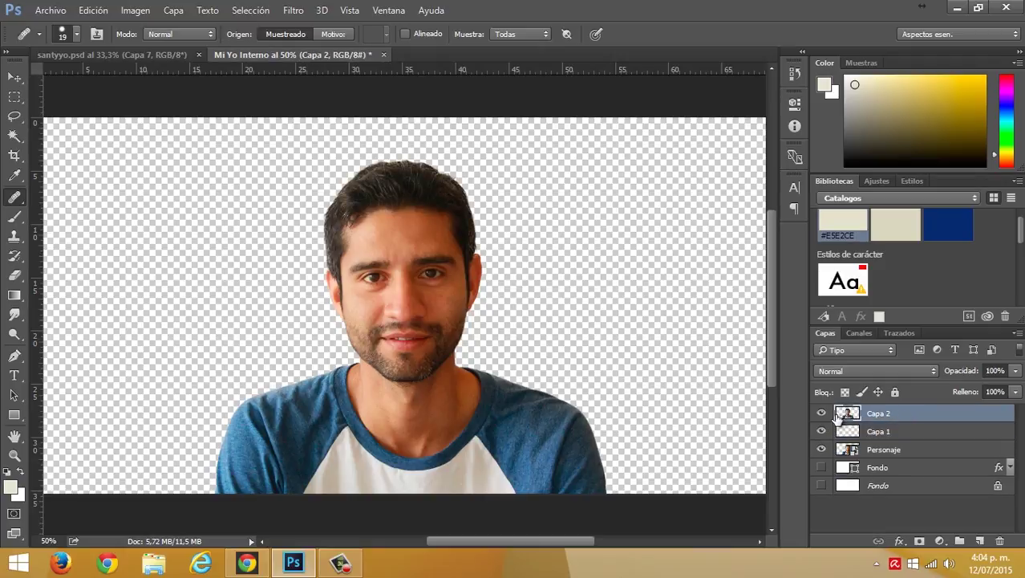
- Hide Capa 1 and Personaje and show the gradient Fondo layer again, keeping the locked white Fondo hidden
drag(822, 432, 818, 473)
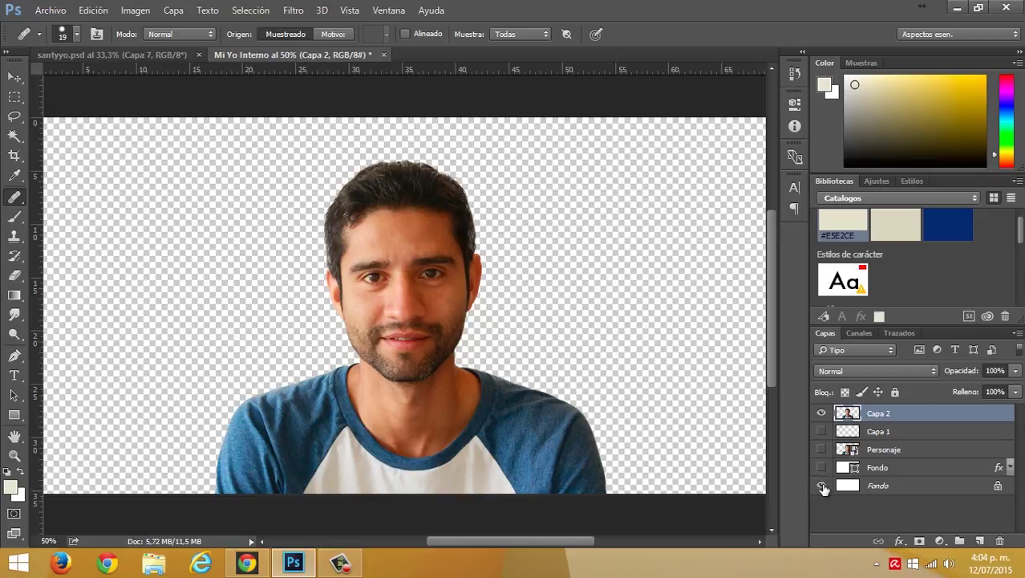
click(821, 487)
click(822, 486)
click(821, 467)
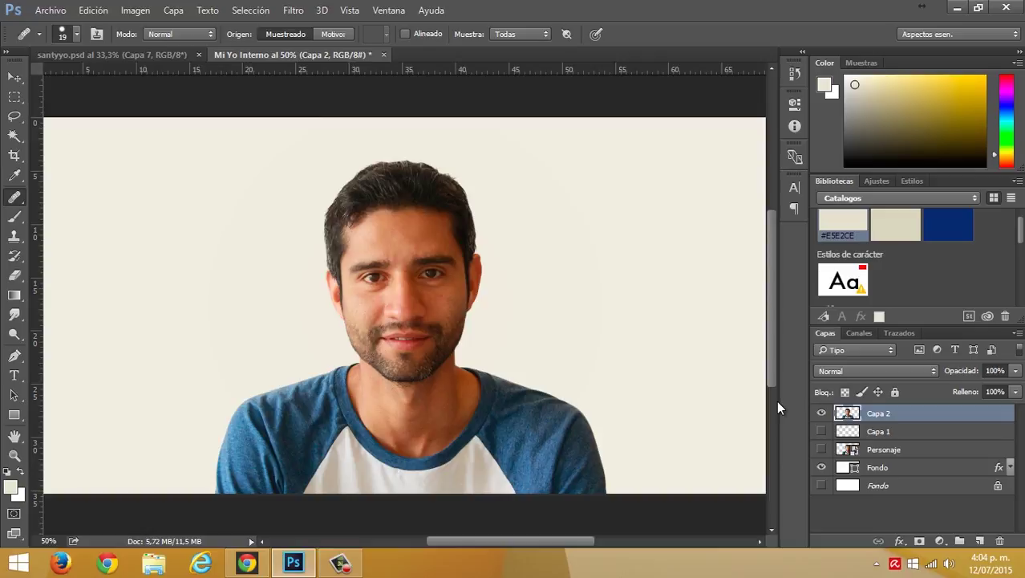
- Add a vertical guide at 50%, through the centre of the canvas
key(ctrl+minus)
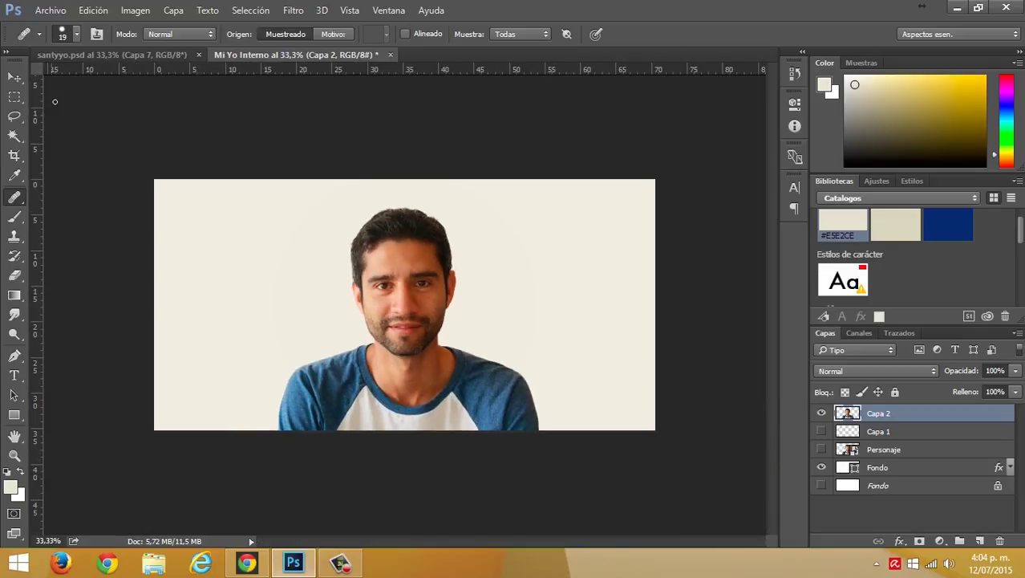
click(341, 11)
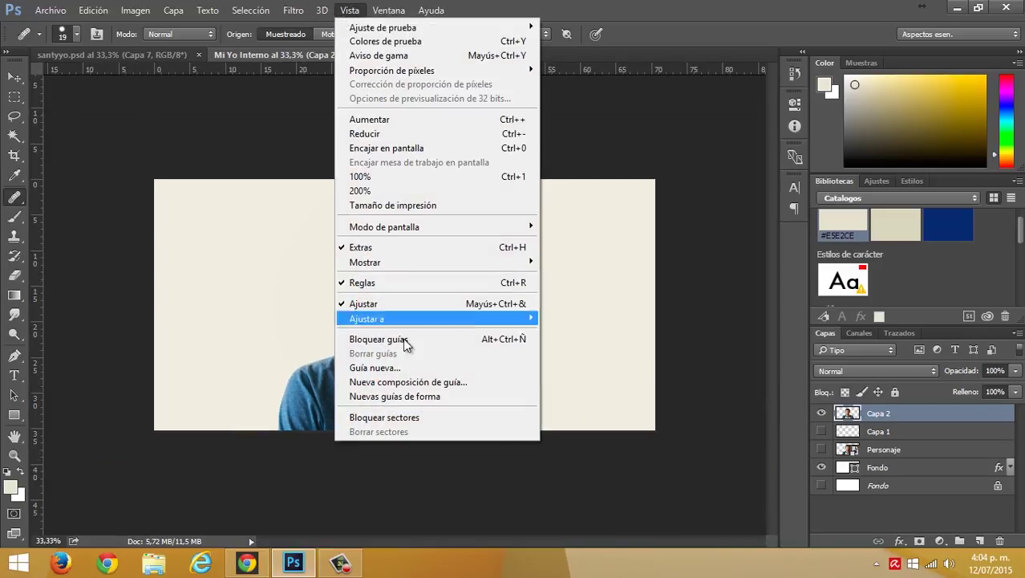
click(397, 363)
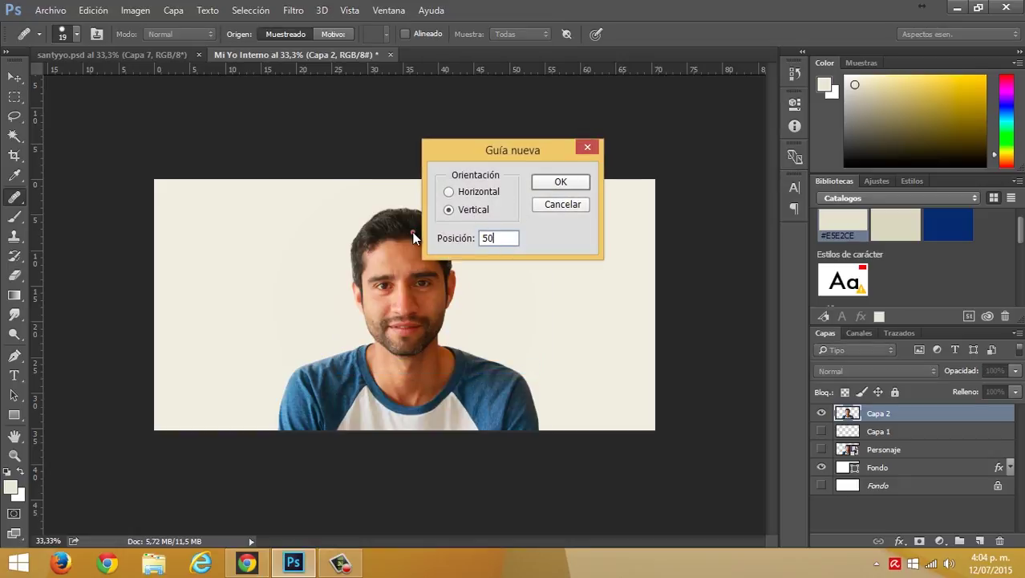
text(50)
click(560, 182)
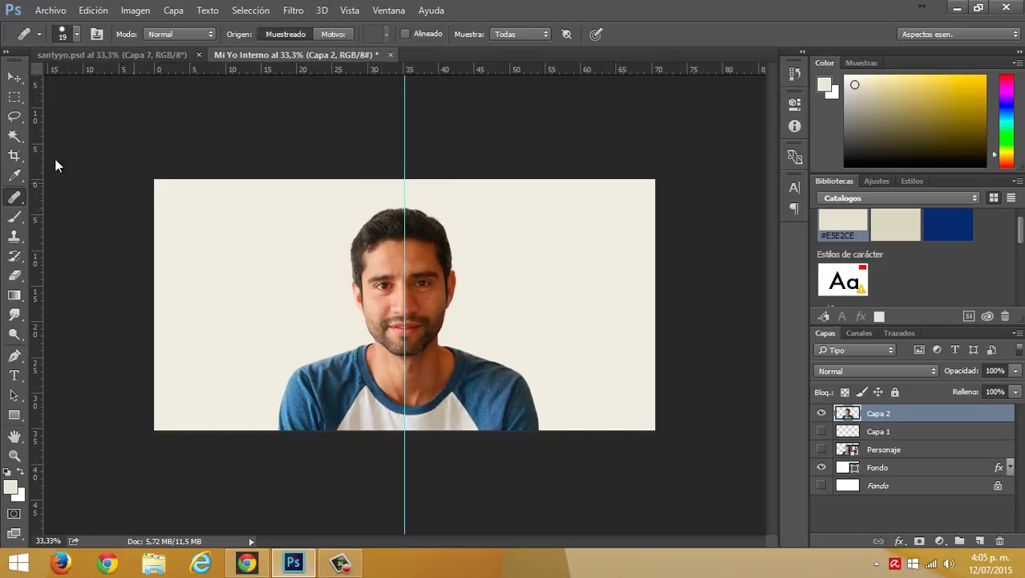
- Move the merged portrait slightly down and to the left so the face is centred on the guide
click(14, 77)
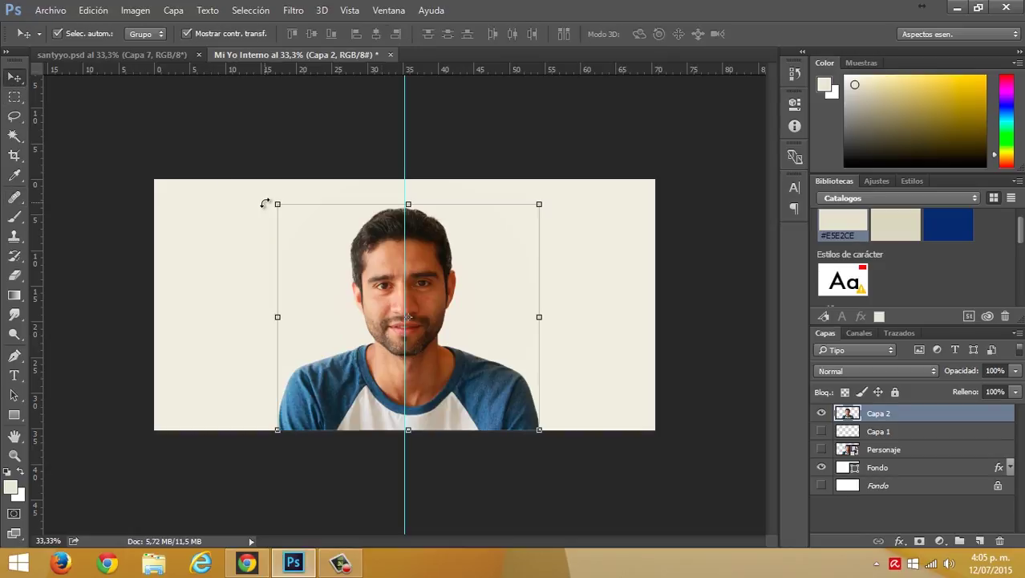
key(ctrl+plus)
drag(621, 147, 620, 154)
drag(472, 257, 468, 279)
key(Left)
key(Left)
key(Return)
- Select the canvas area left of the guide and copy that half of the portrait to a new layer
click(16, 96)
drag(91, 112, 405, 522)
scroll(418, 264, up, 3)
drag(113, 91, 414, 506)
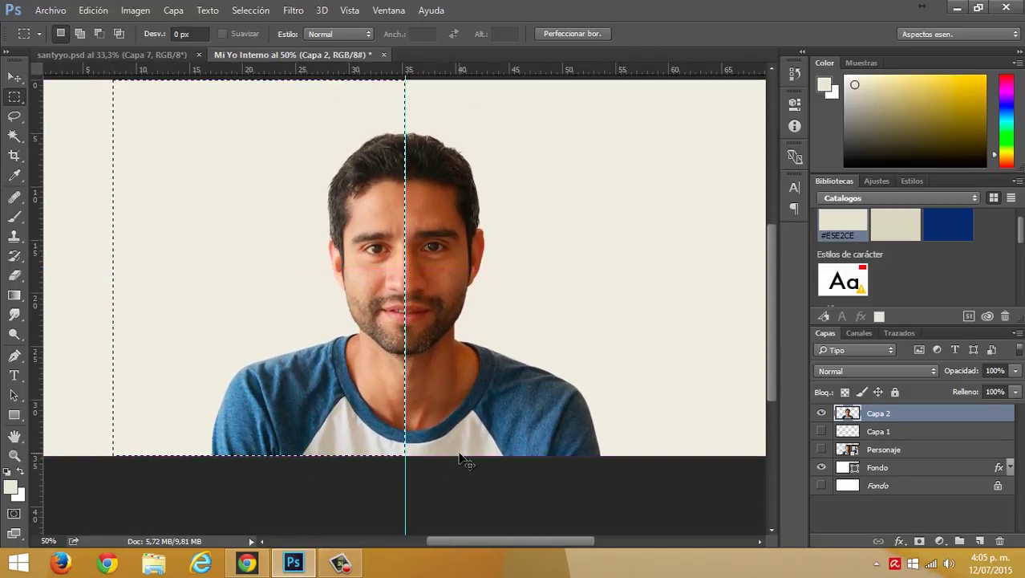
key(ctrl+j)
- Duplicate the half-portrait layer Capa 3, hide the full portrait Capa 2 and clear the selection
key(ctrl+minus)
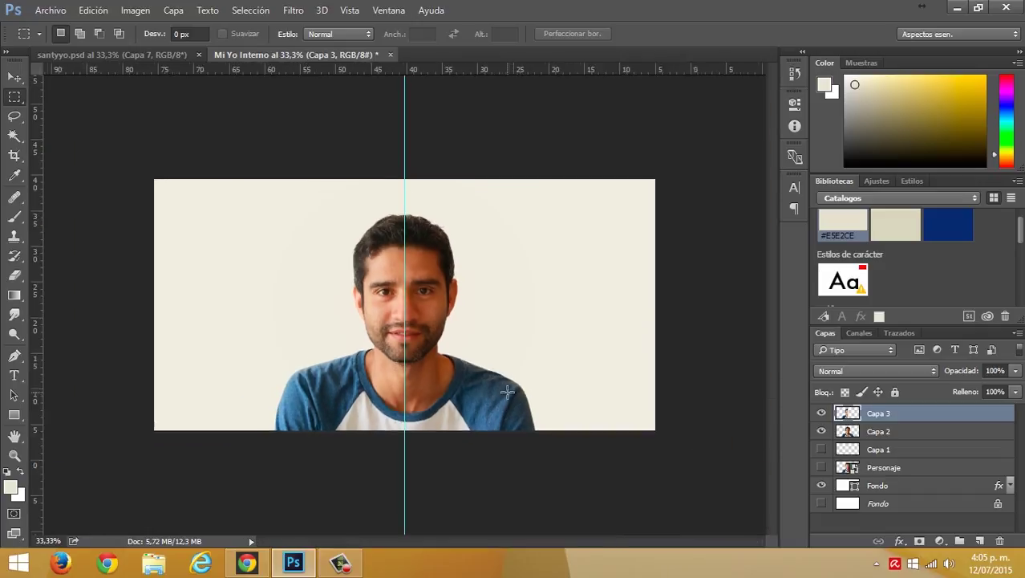
drag(554, 307, 421, 479)
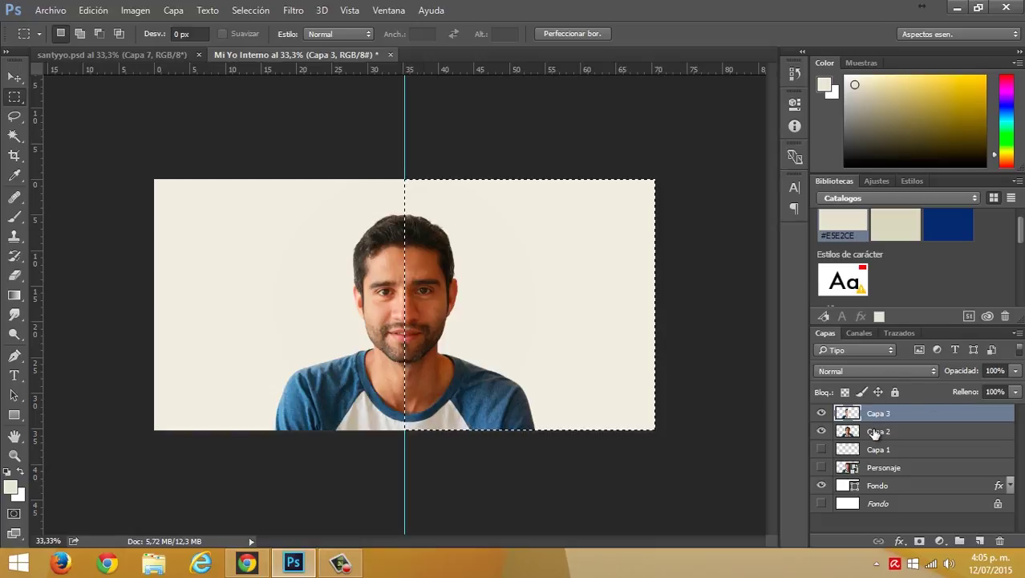
drag(878, 414, 979, 539)
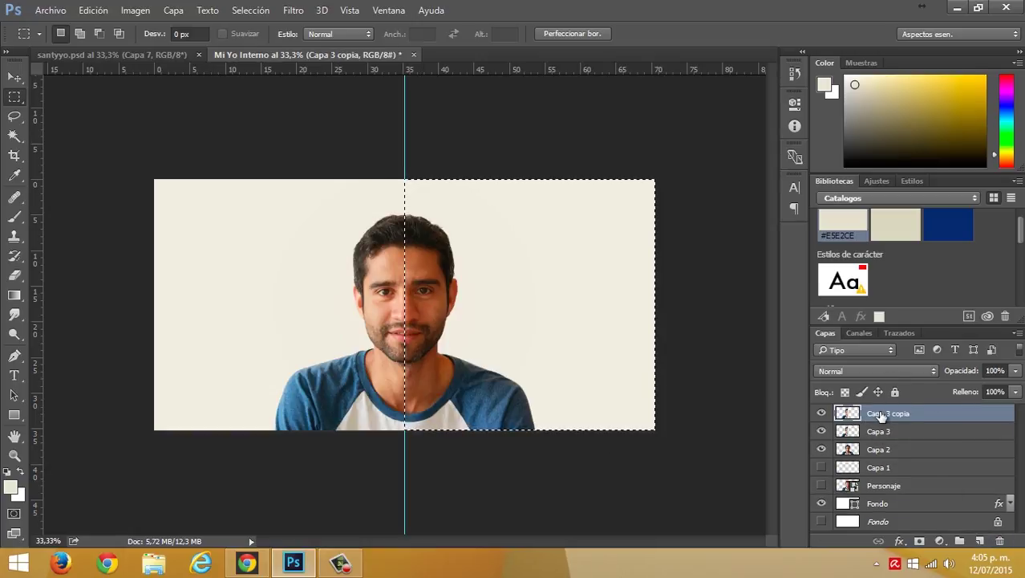
click(821, 449)
click(458, 337)
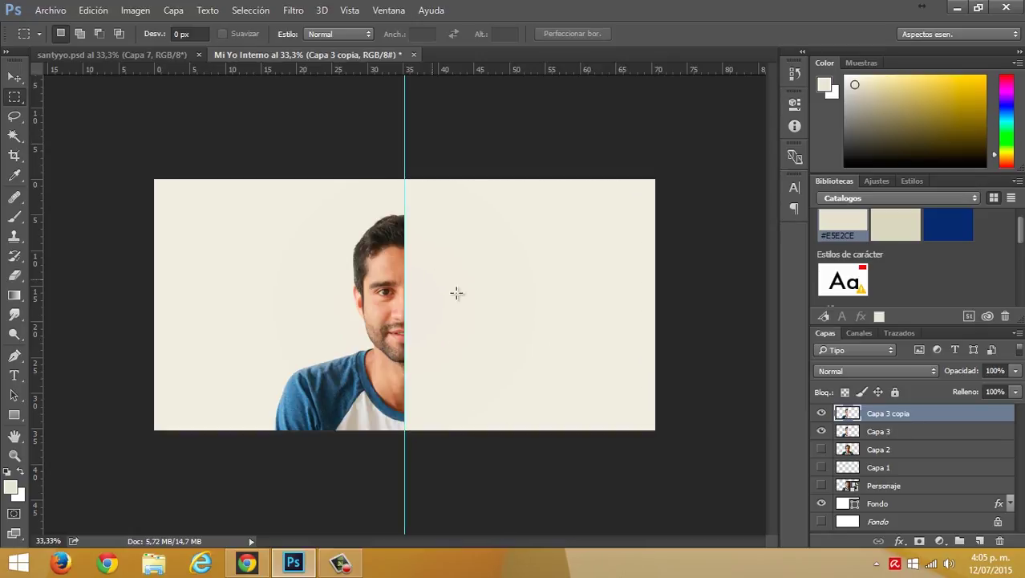
- Flip the half-portrait copy horizontally and move it to X 1260 px, against the guide, to complete a symmetrical man
key(ctrl+t)
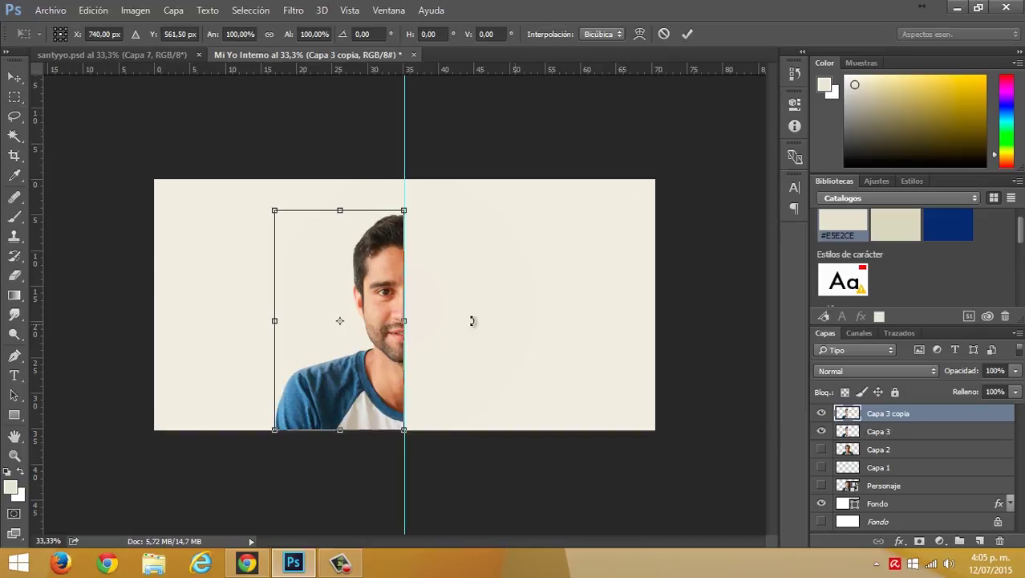
right_click(395, 302)
click(444, 277)
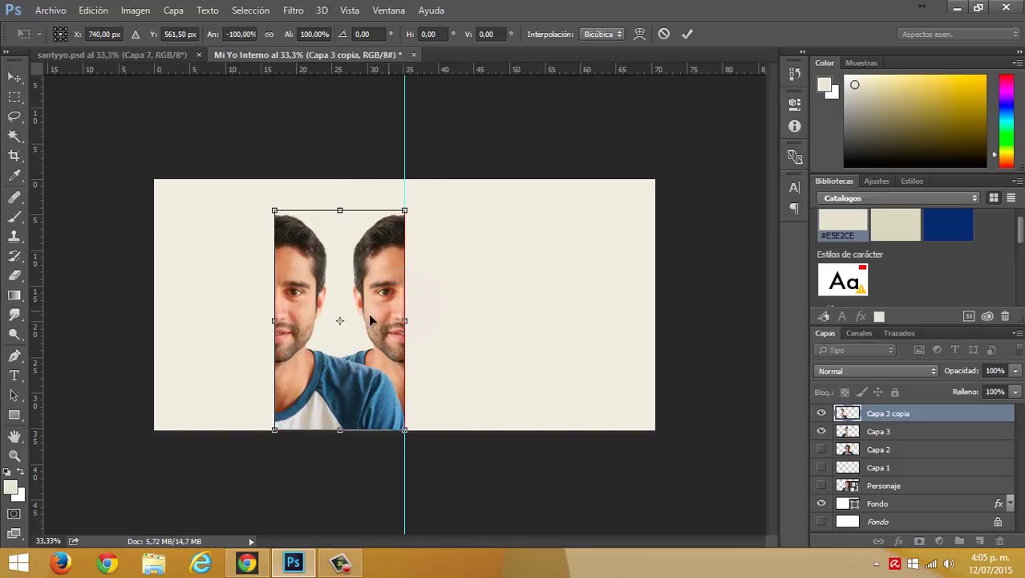
drag(300, 326, 430, 334)
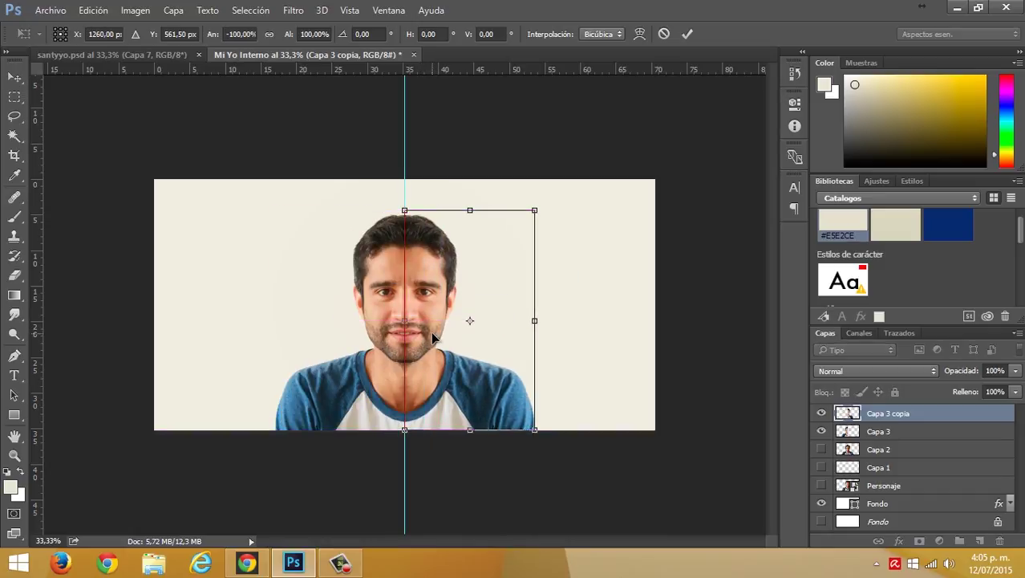
key(Return)
key(ctrl+plus)
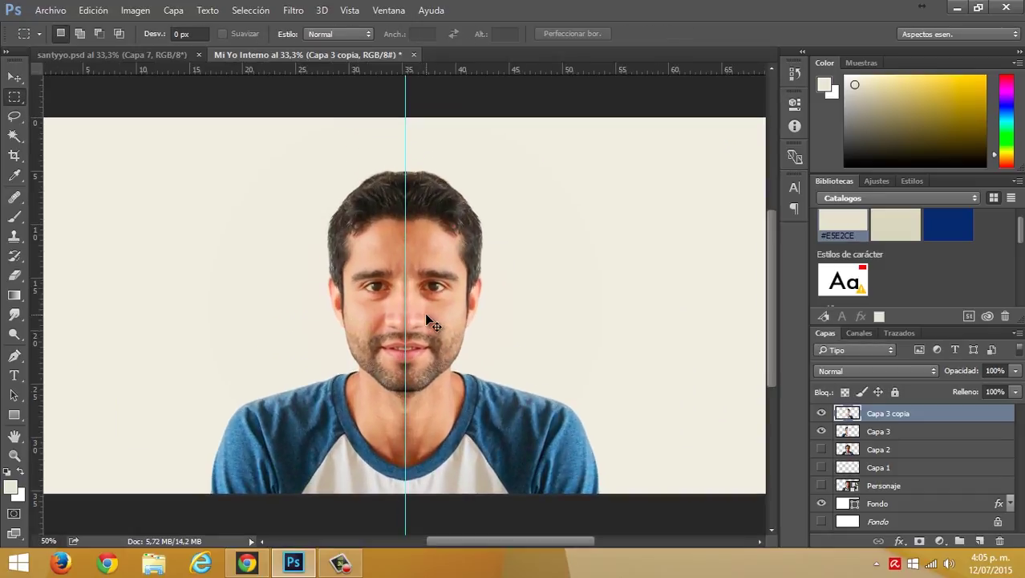
key(ctrl+plus)
key(ctrl+minus)
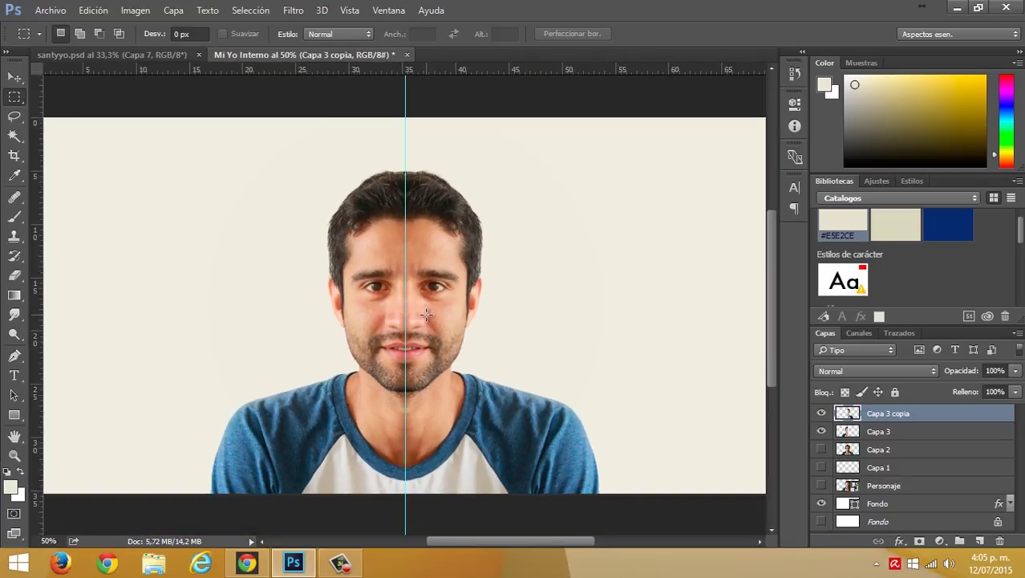
- Start Puppet Warp on Capa 3 and place pins along the head, face centre, mouth, jaw, neck, shoulder and shirt
click(887, 433)
click(136, 10)
mouse_move(93, 10)
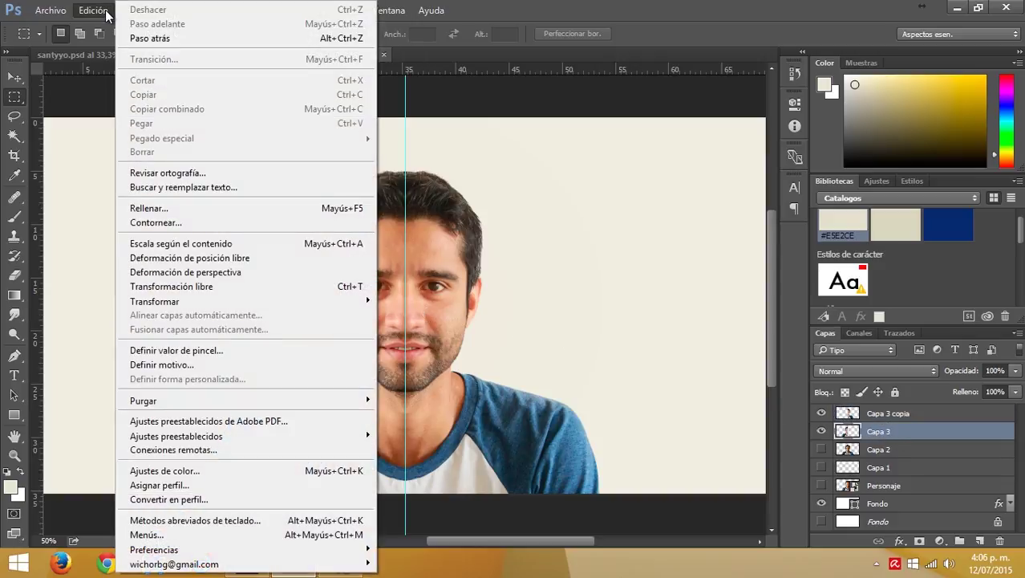
click(211, 264)
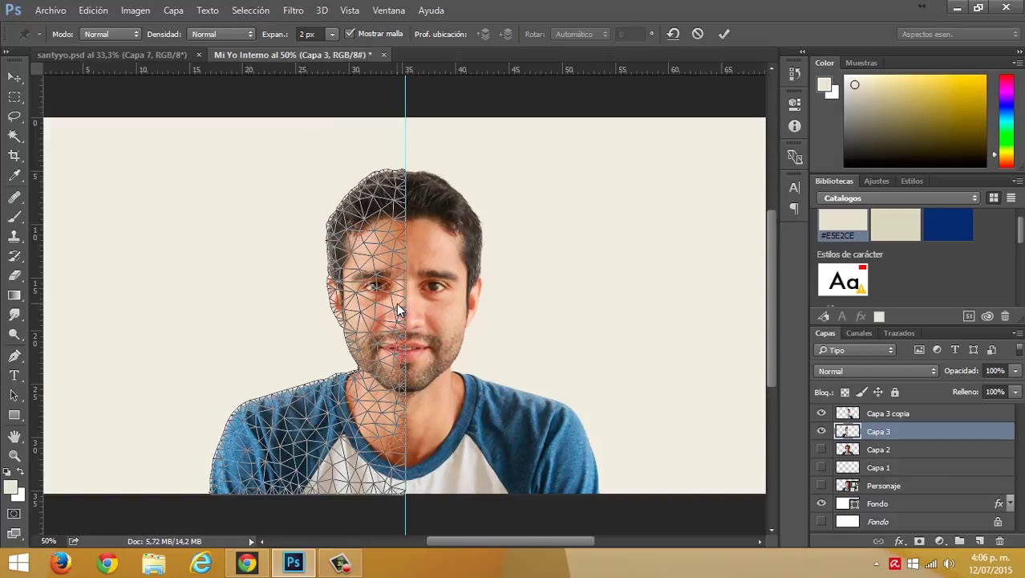
click(396, 179)
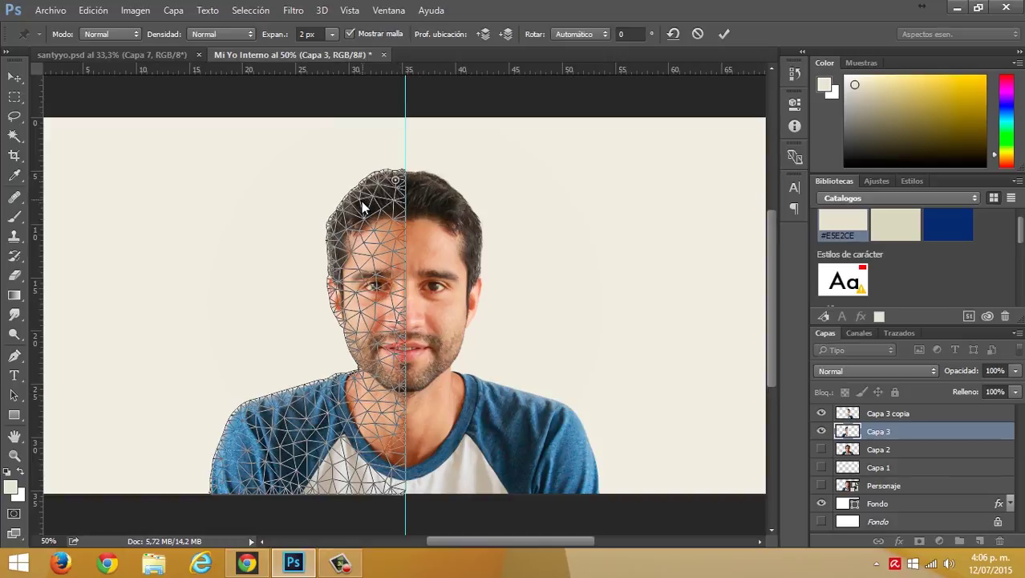
click(394, 264)
click(392, 386)
click(384, 426)
click(358, 414)
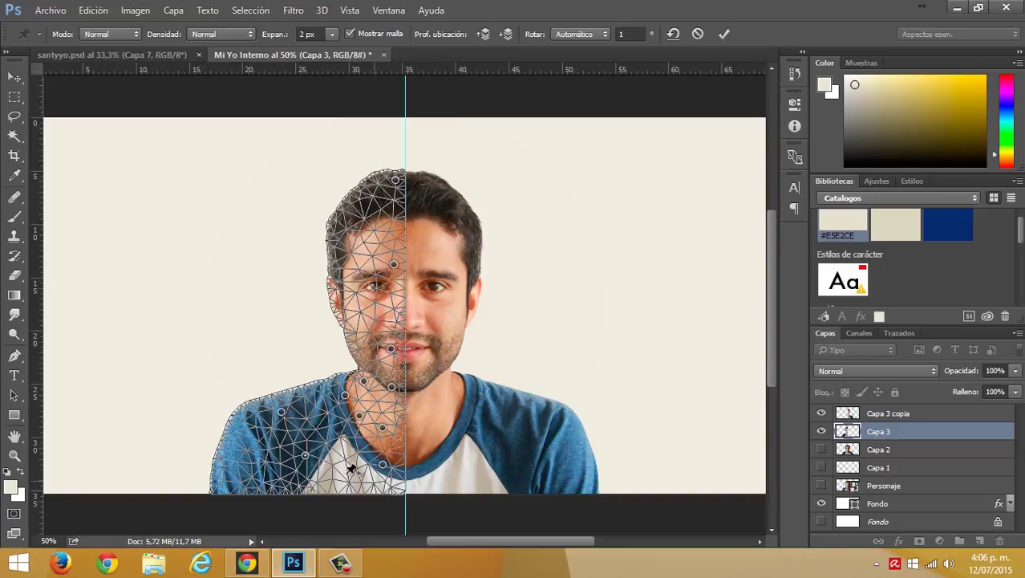
click(242, 462)
- Bend the head and face of half-portrait Capa 3 outward from the guide, curving its cut edge with the Puppet Warp pins, and apply the warp
drag(399, 183, 317, 190)
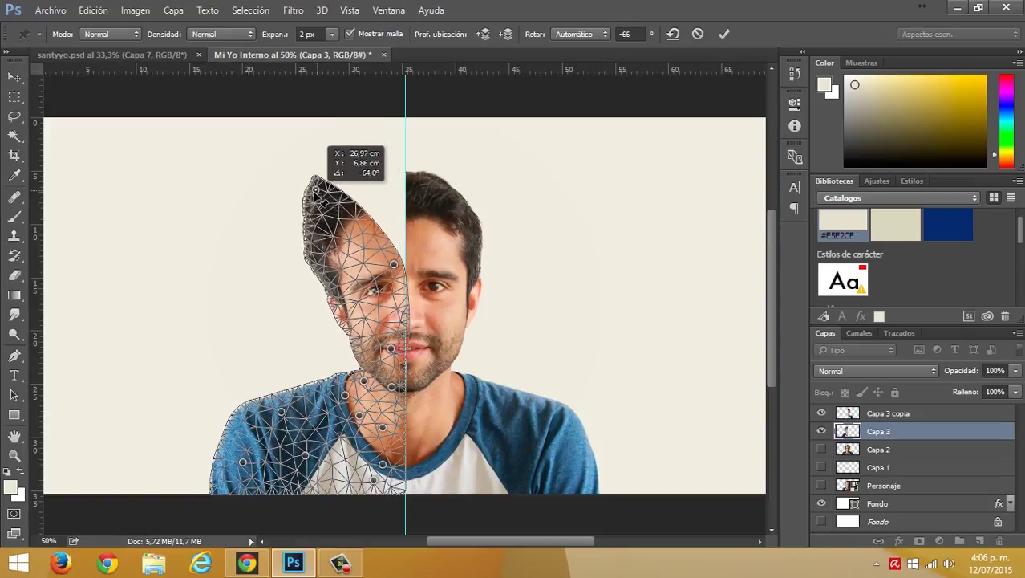
drag(394, 264, 354, 265)
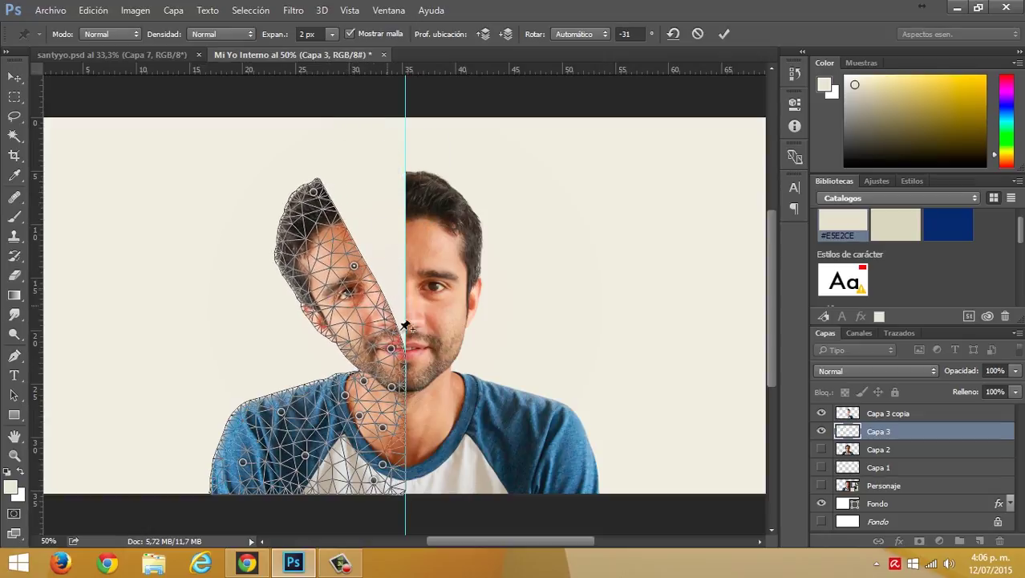
drag(391, 348, 393, 345)
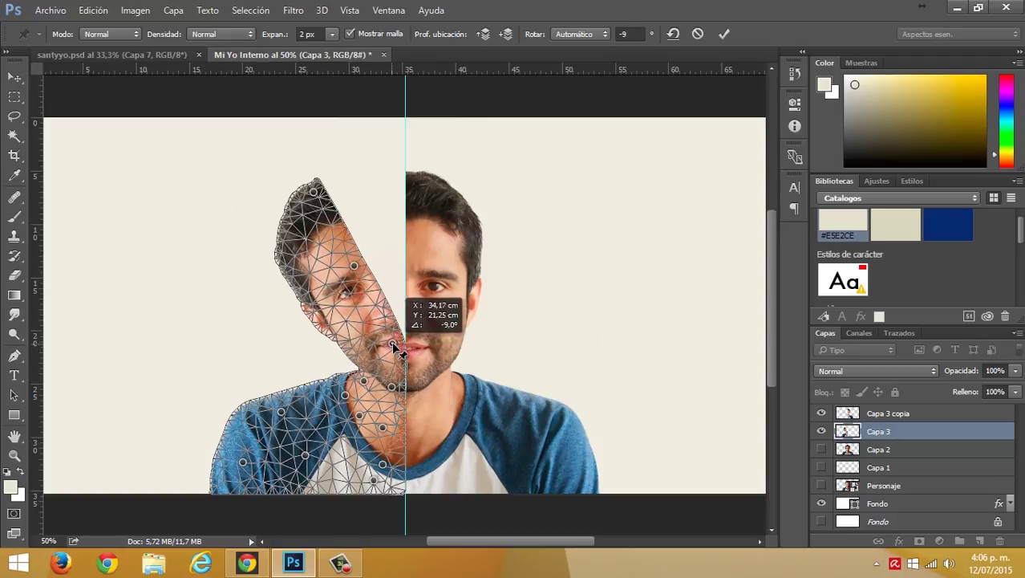
drag(314, 190, 275, 214)
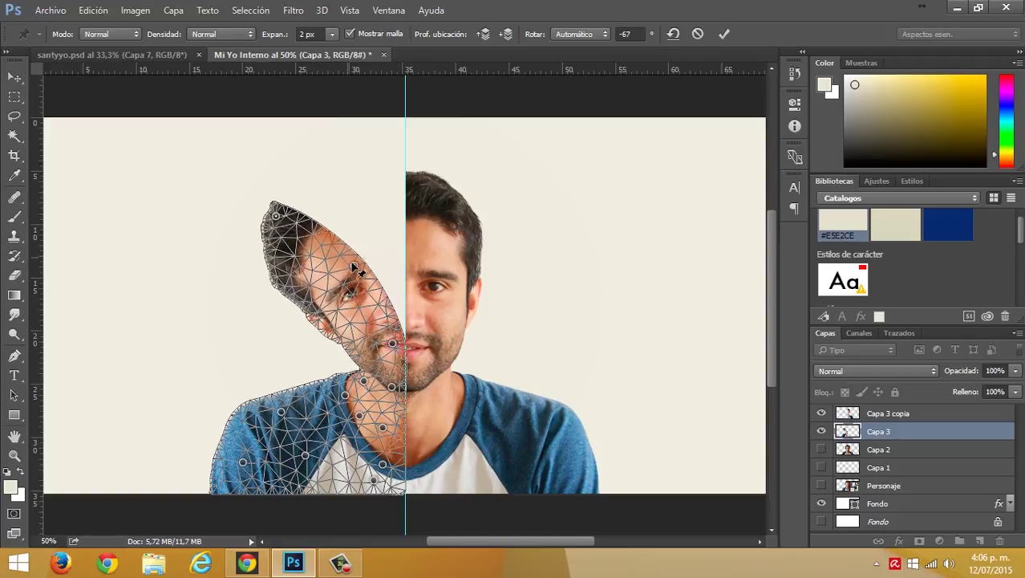
drag(354, 267, 353, 259)
drag(276, 215, 259, 223)
drag(354, 260, 358, 263)
drag(259, 223, 278, 230)
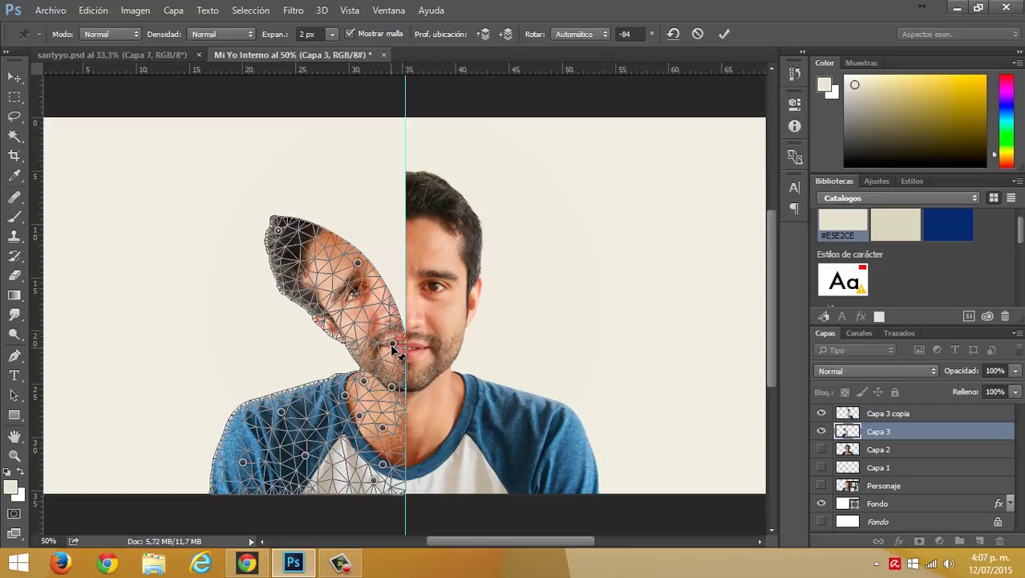
drag(392, 347, 400, 298)
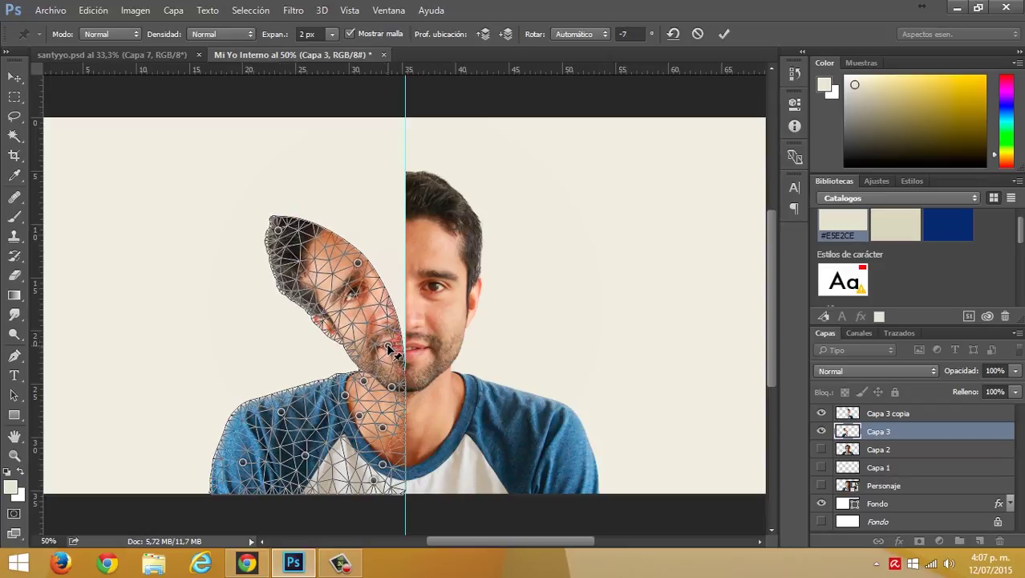
click(722, 36)
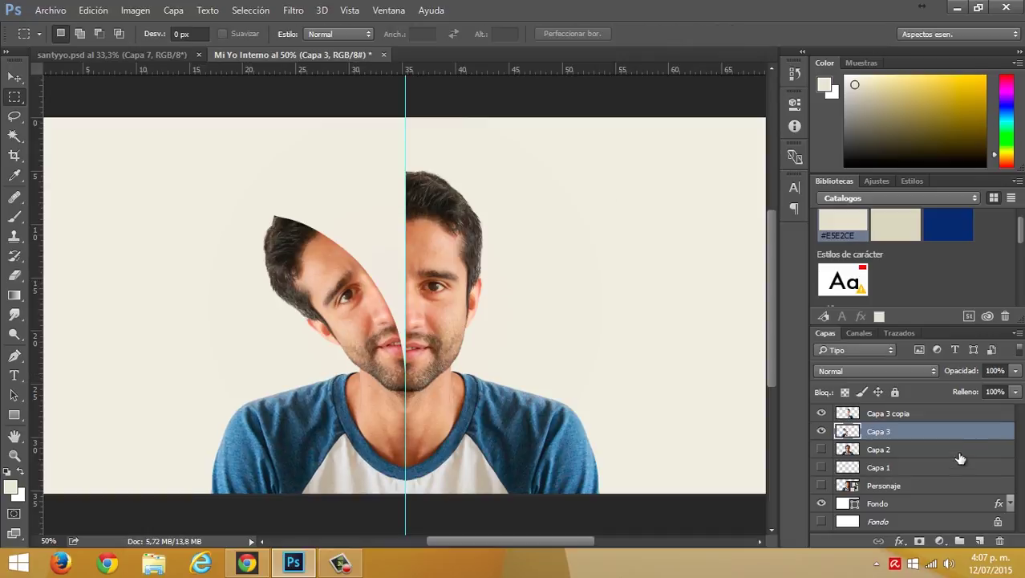
- Duplicate the warped Capa 3, flip the copy horizontally at X 1261,50 px against the guide, and hide the unwarped half Capa 3 copia
drag(915, 431, 977, 539)
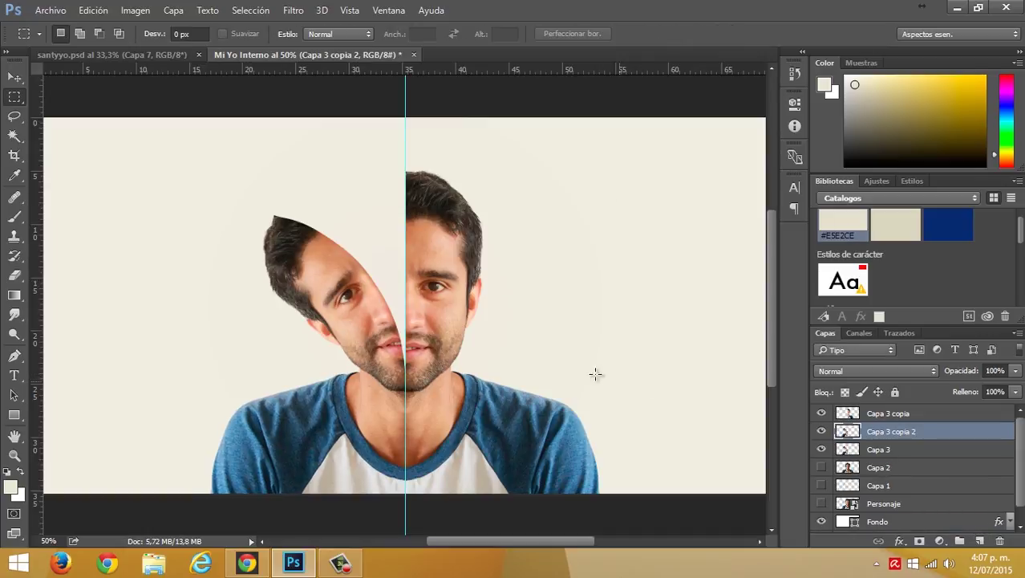
key(ctrl+t)
right_click(329, 300)
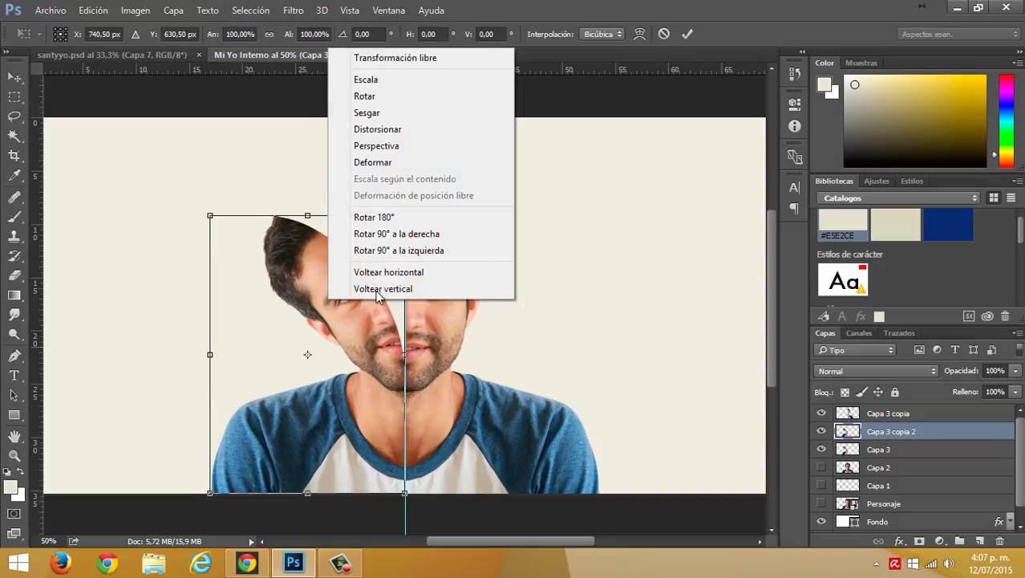
click(383, 272)
drag(277, 315, 479, 316)
key(m)
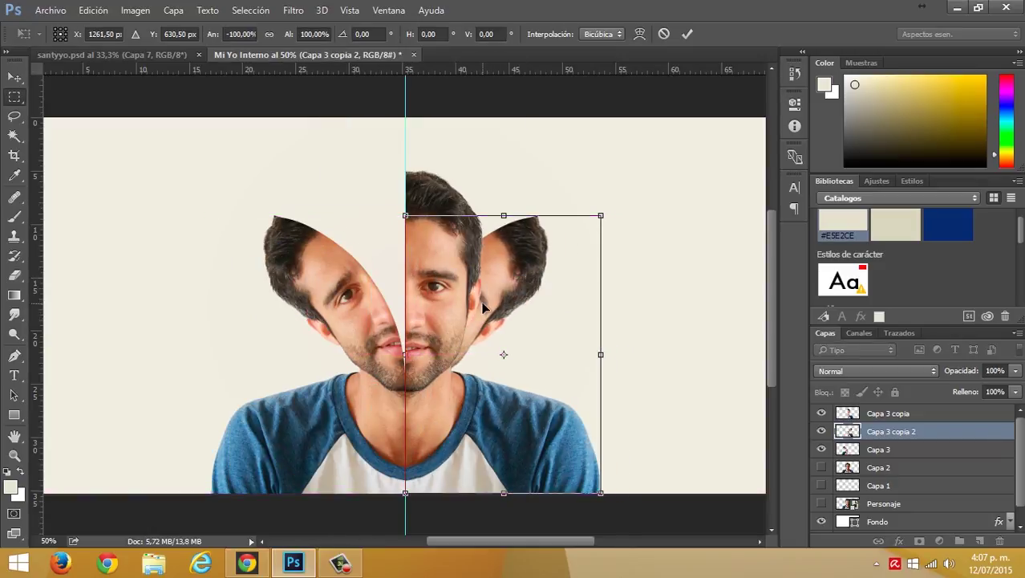
key(Return)
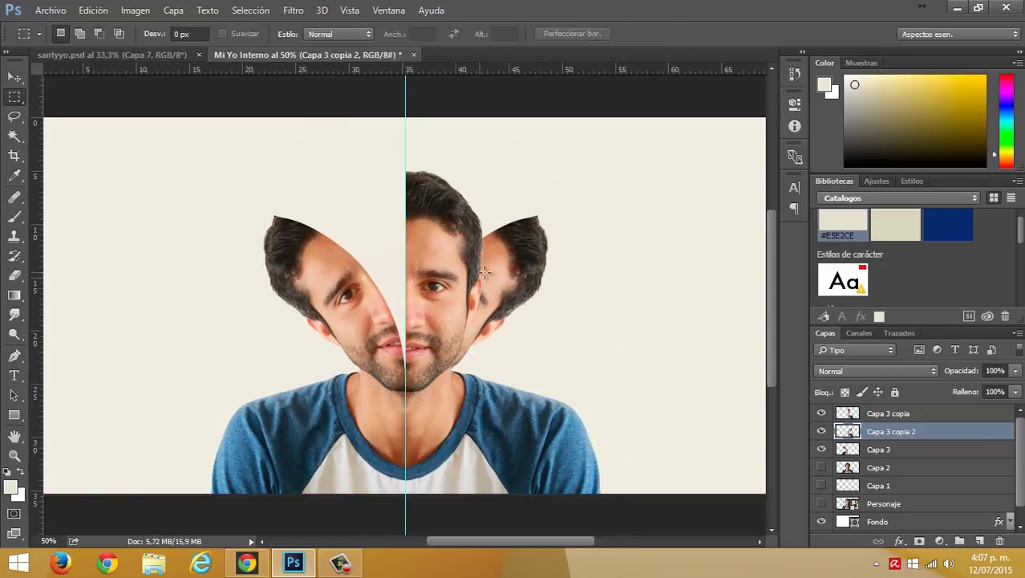
click(822, 414)
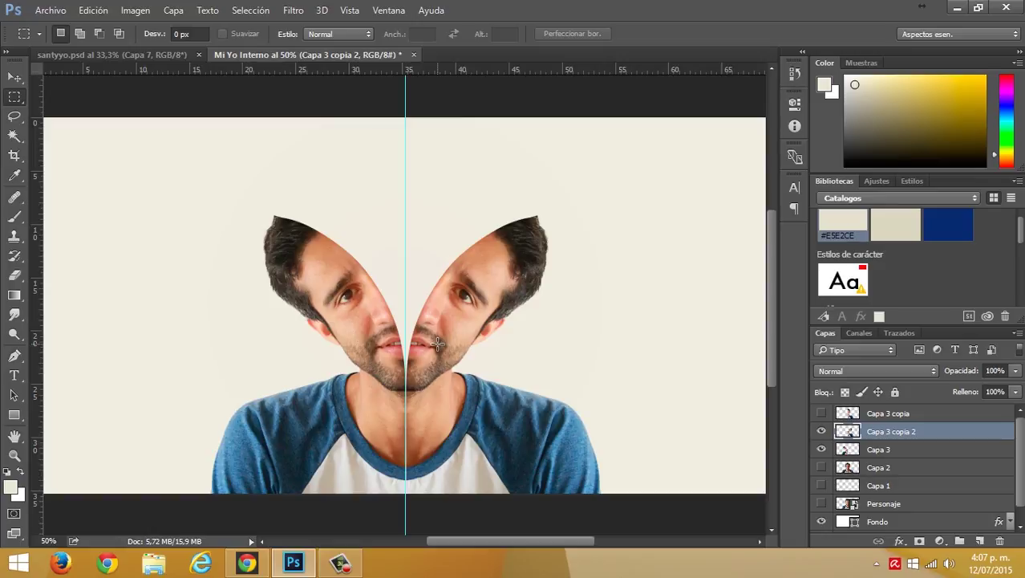
- Place the cremallera image as an embedded element over the split portrait at its default size
click(49, 10)
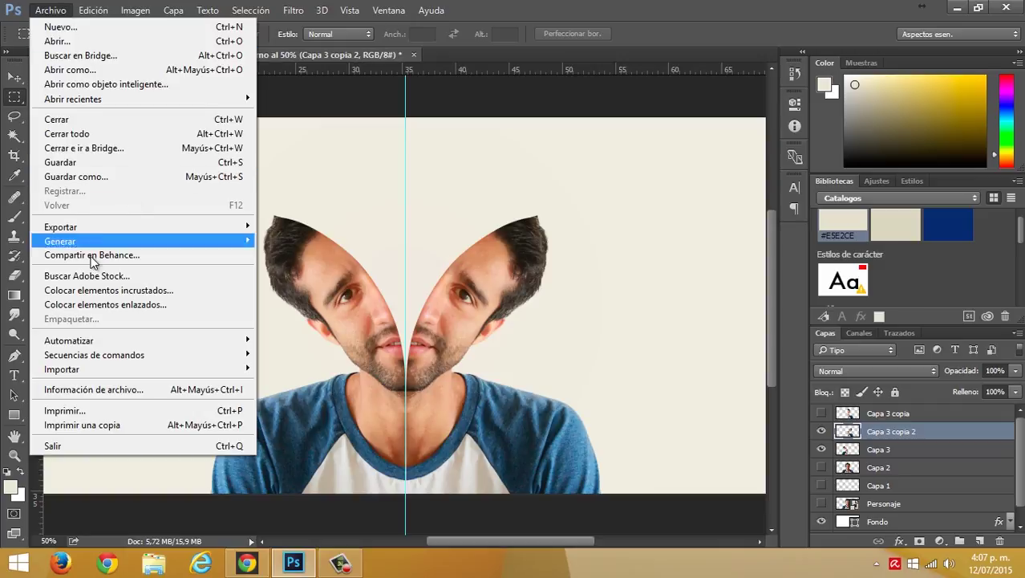
click(158, 291)
click(281, 138)
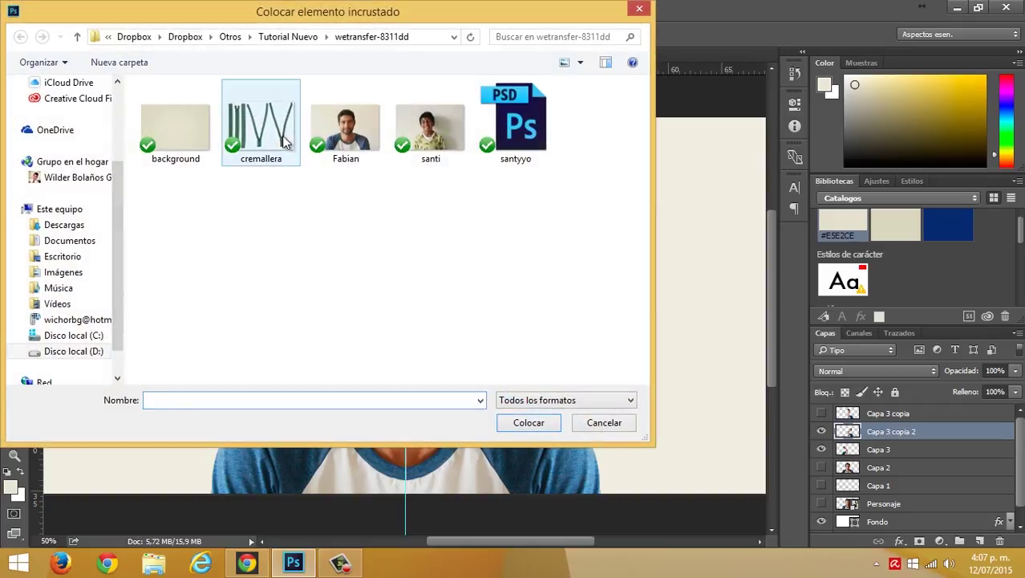
double_click(281, 138)
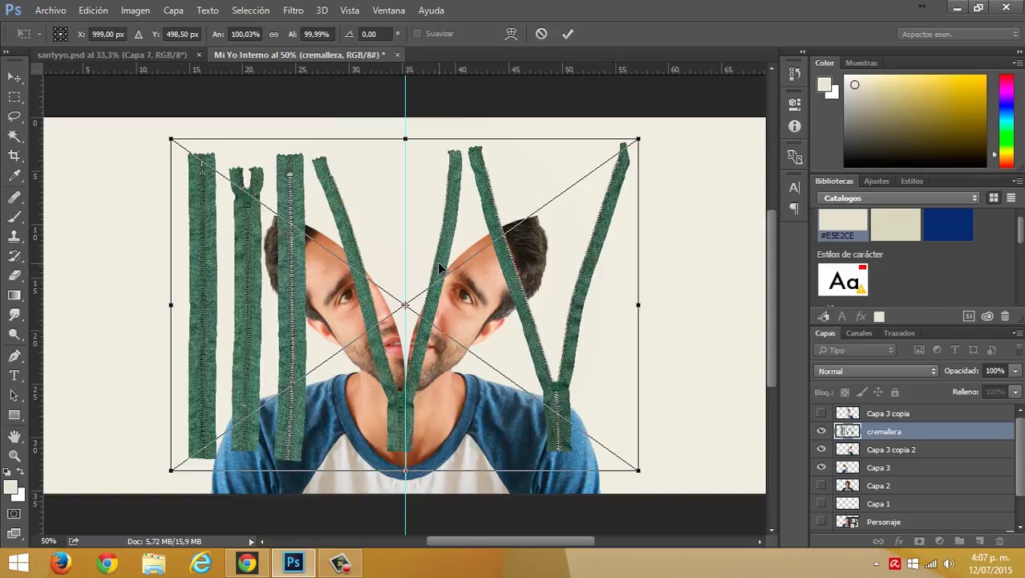
key(Return)
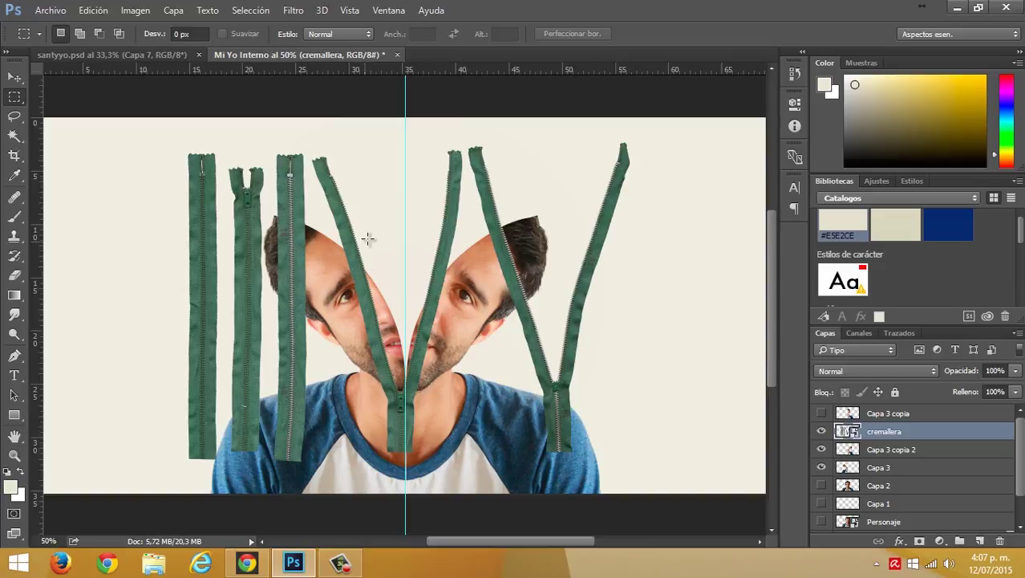
- Lasso the open V-shaped zipper with the slider by the guide, copy it to a new layer, and delete the cremallera layer
click(15, 116)
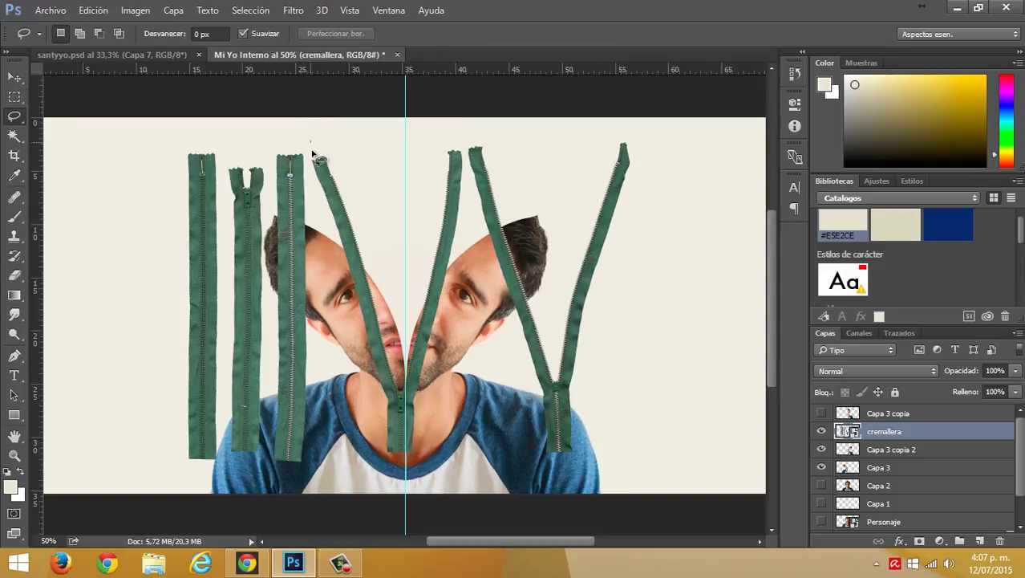
mouse_move(311, 171)
mouse_down()
mouse_move(307, 287)
mouse_move(354, 436)
mouse_move(383, 483)
mouse_move(421, 477)
mouse_move(457, 373)
mouse_move(470, 285)
mouse_move(459, 127)
mouse_move(337, 134)
mouse_up()
click(309, 153)
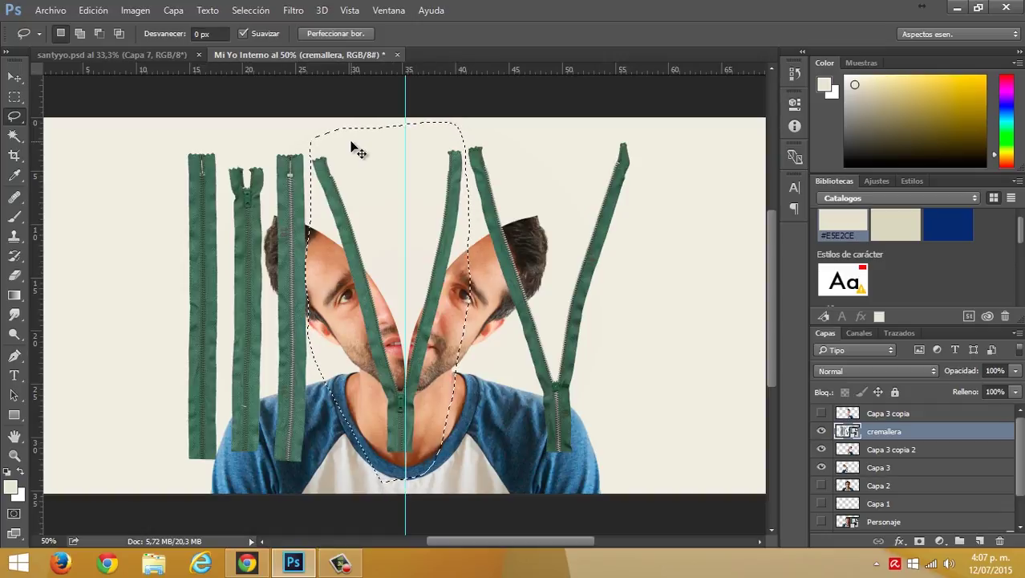
key(ctrl+j)
drag(883, 449, 1000, 541)
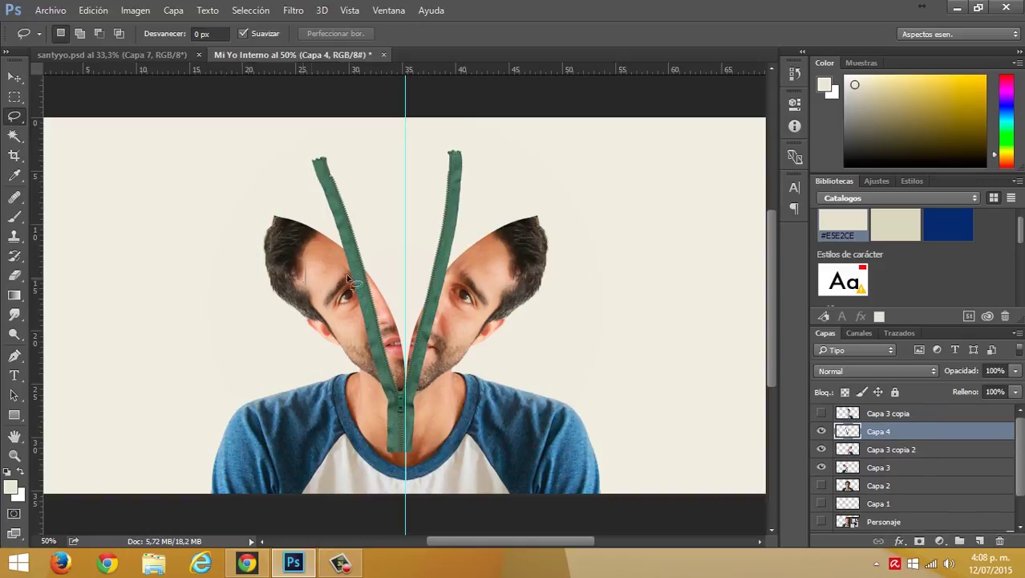
drag(256, 274, 257, 272)
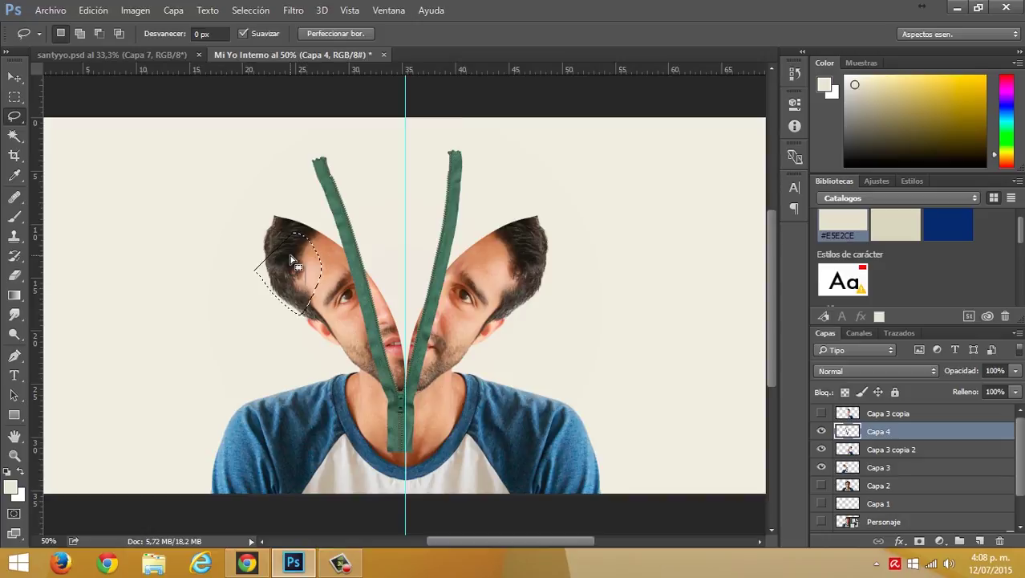
key(ctrl+d)
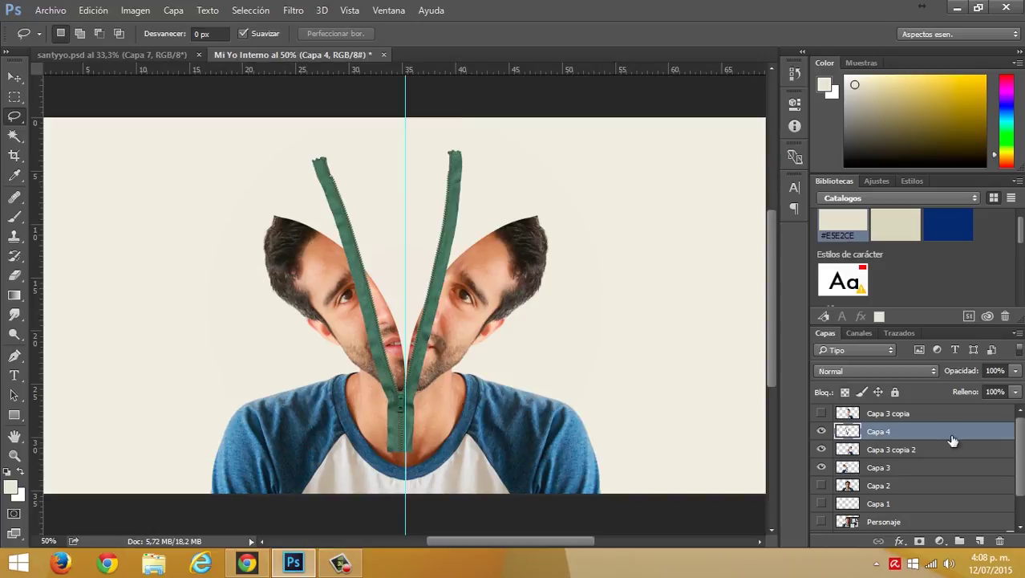
ctrl+click(849, 433)
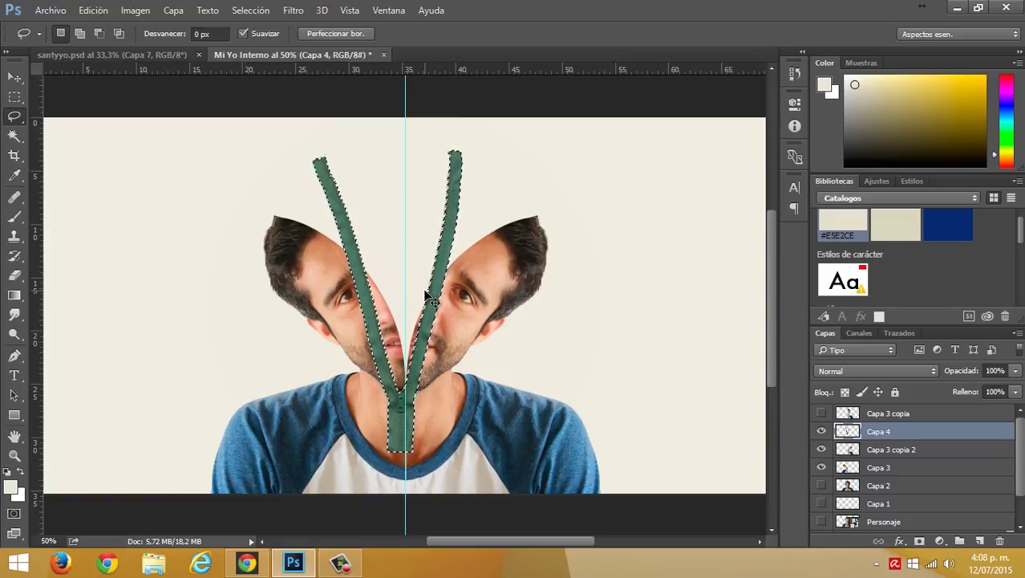
key(ctrl+d)
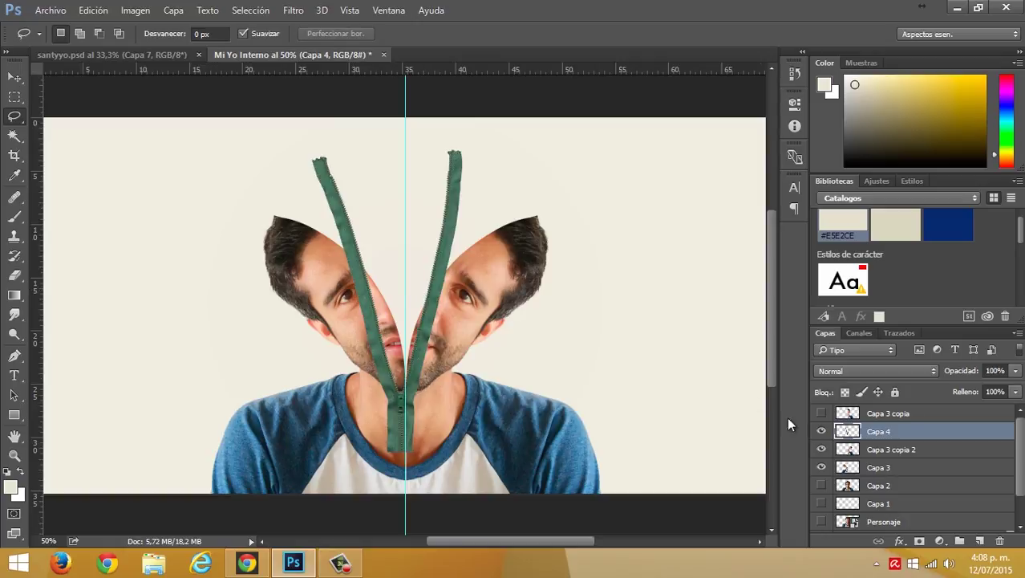
- Convert zipper layer Capa 4 to a smart object and move it up so its slider sits on the guide near the chin
right_click(901, 434)
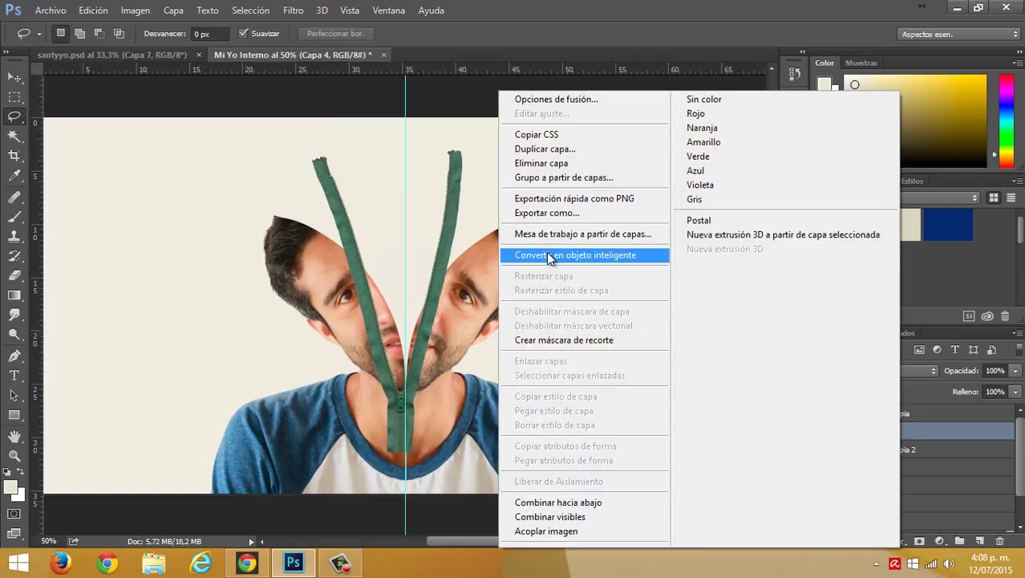
click(548, 254)
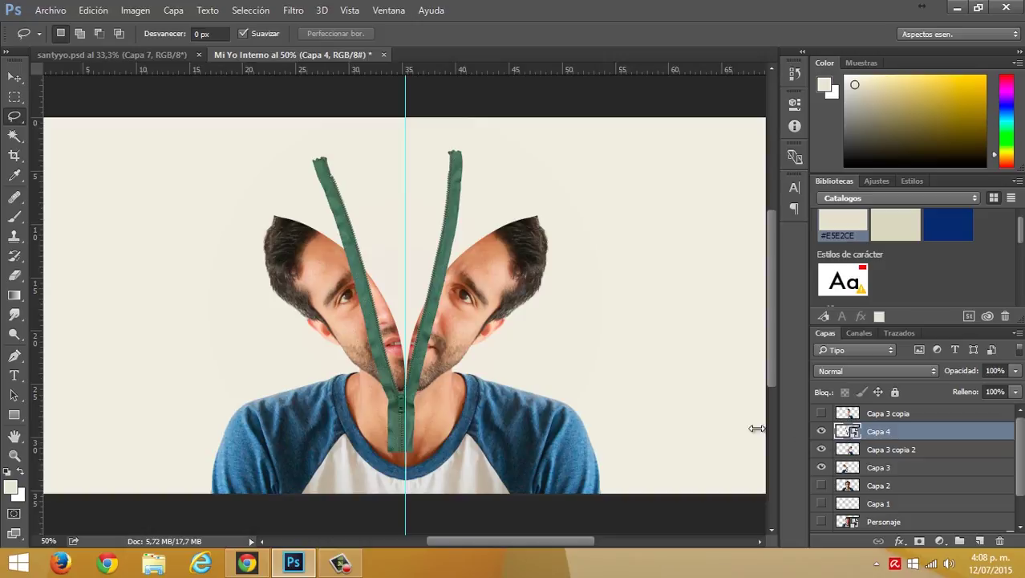
key(v)
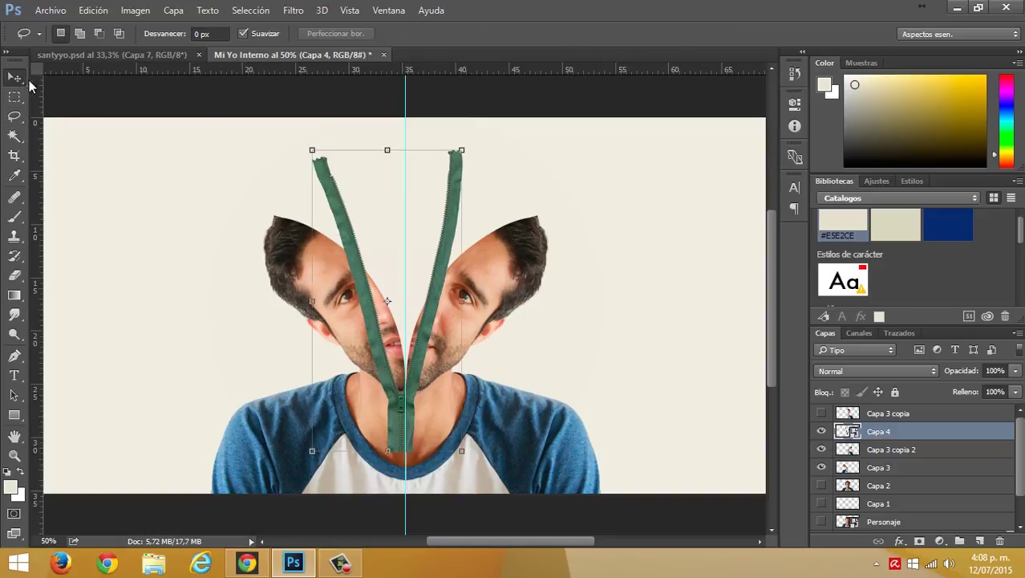
mouse_move(446, 196)
mouse_down()
mouse_move(461, 167)
mouse_move(458, 183)
mouse_up()
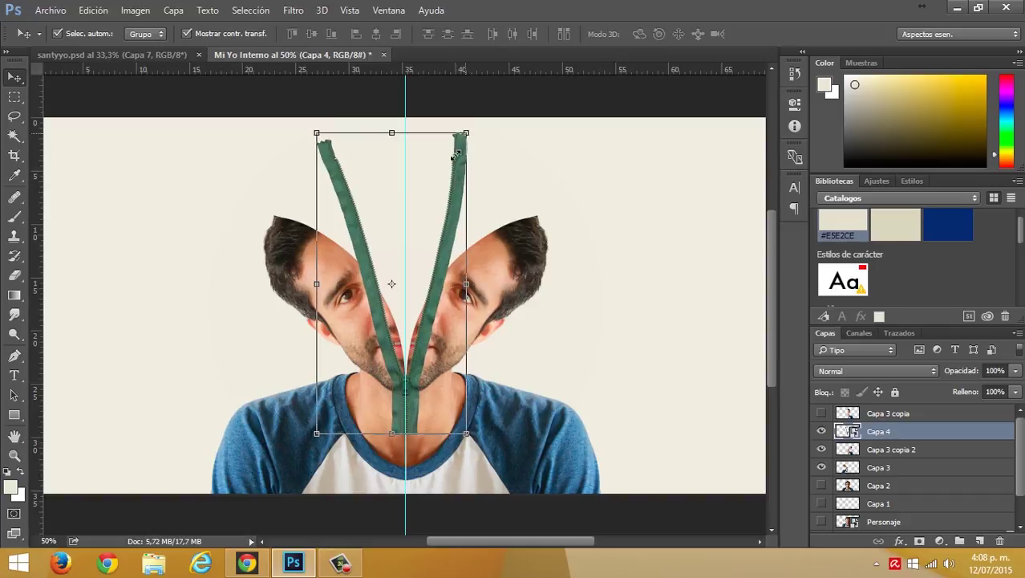
- Scale the zipper down proportionally and align its slider and closed teeth with the vertical guide at the chin
drag(466, 132, 447, 169)
mouse_move(445, 223)
mouse_down()
mouse_move(455, 227)
mouse_move(450, 209)
mouse_up()
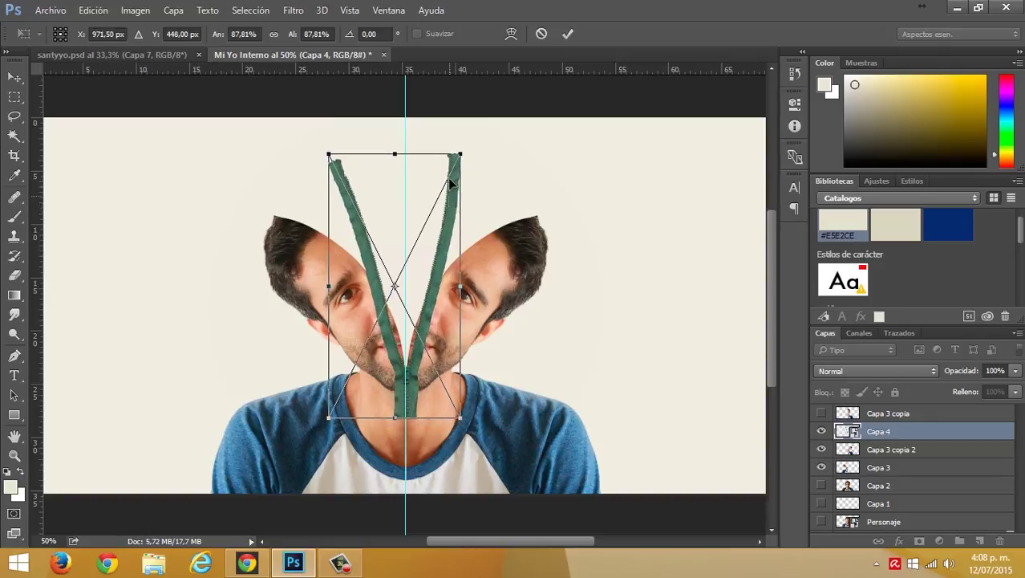
drag(458, 153, 455, 163)
key(Return)
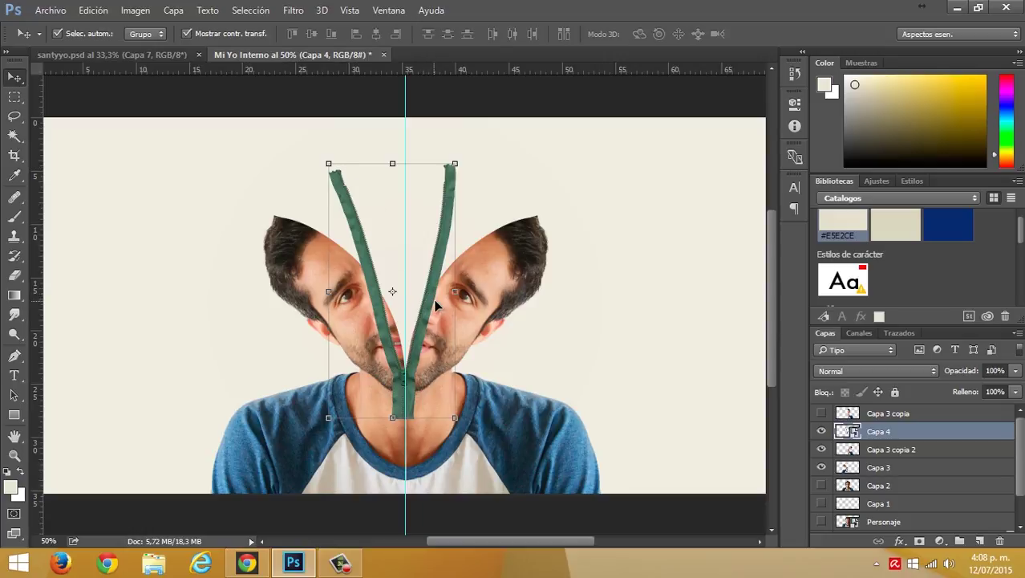
key(ctrl+plus)
key(ctrl+plus)
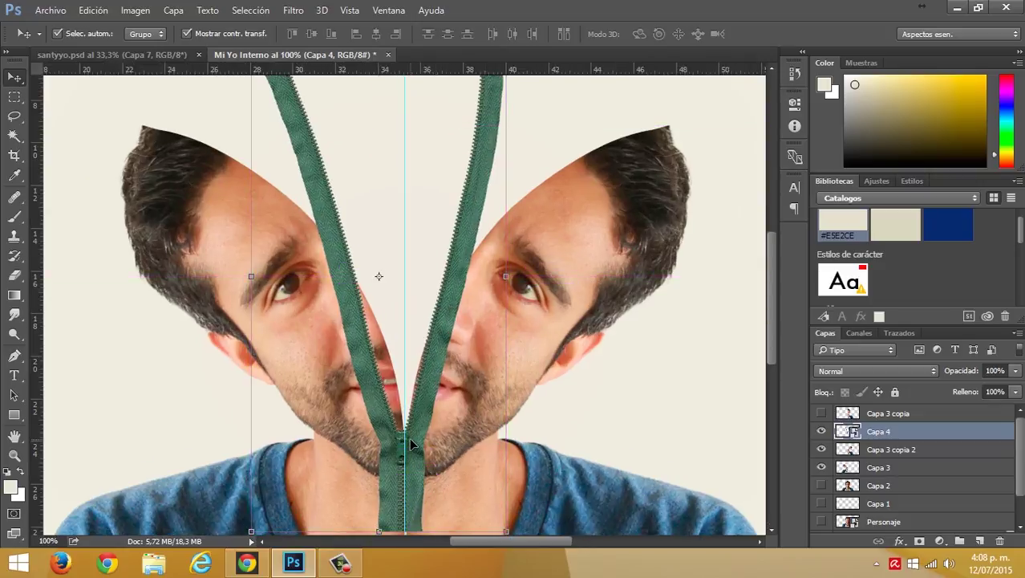
drag(410, 437, 415, 436)
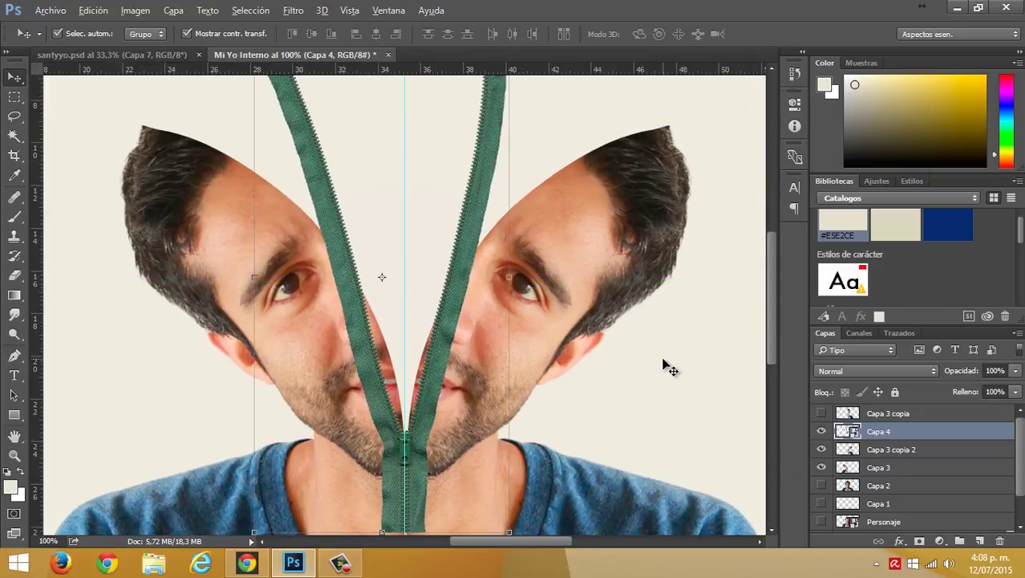
- Select the area left of the guide, copy that half of the zipper to a new layer, and hide Capa 4
scroll(668, 368, down, 3)
scroll(556, 153, down, 1)
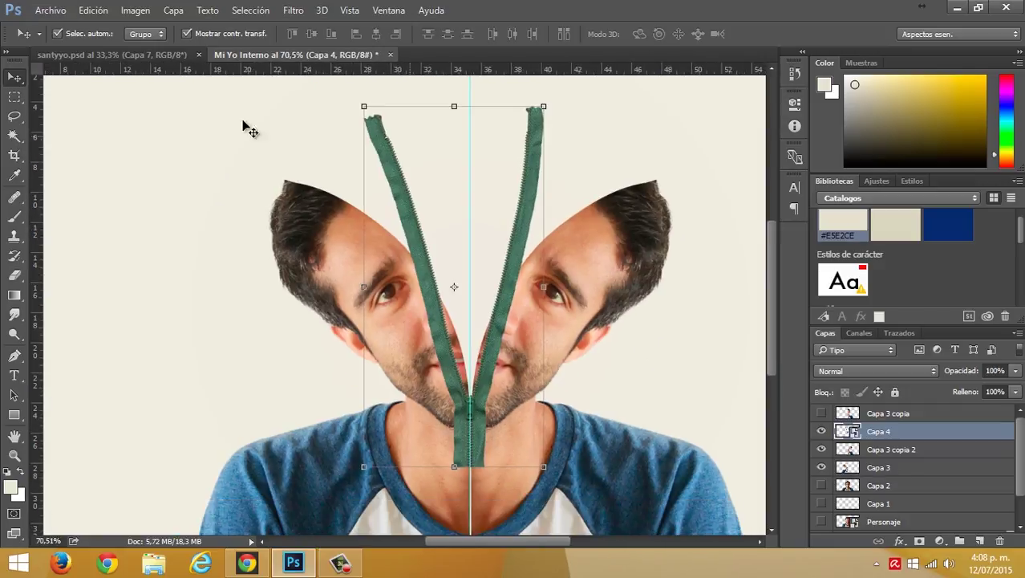
click(15, 97)
drag(213, 86, 471, 504)
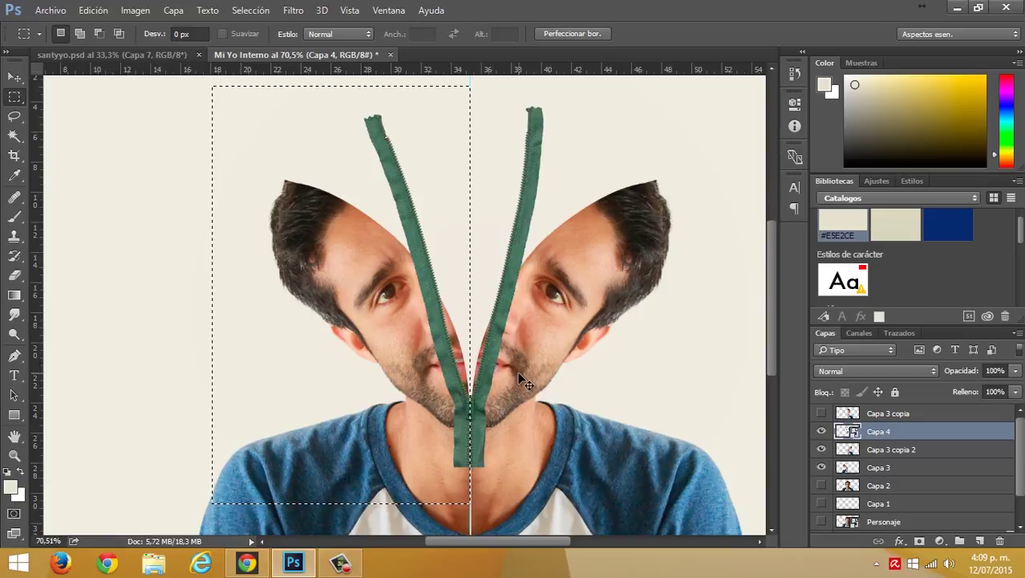
key(ctrl+j)
click(821, 450)
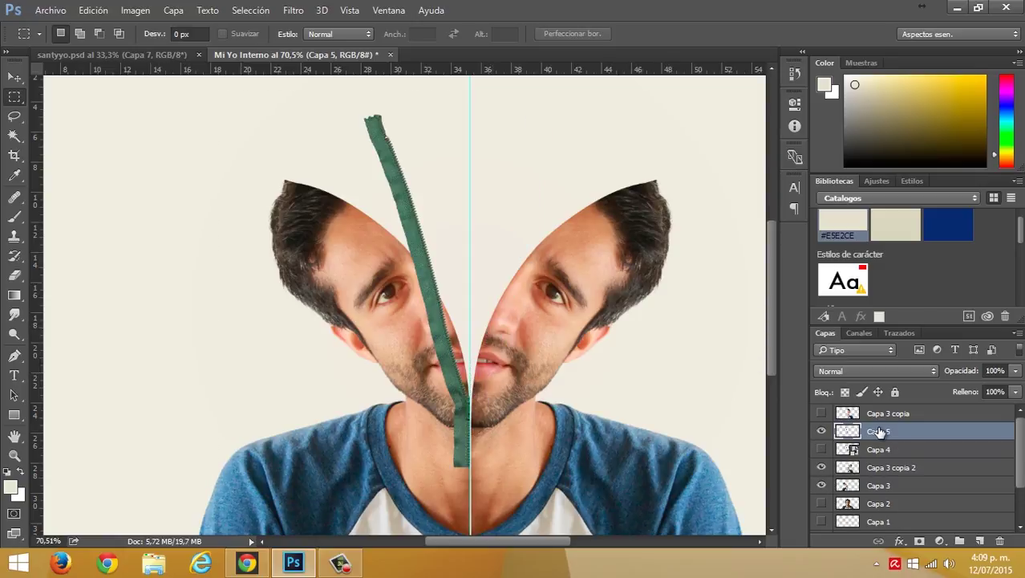
- Puppet-warp zipper half Capa 5 with pins along its length, bending it to follow the left half-face's cut edge up to the hair
click(110, 10)
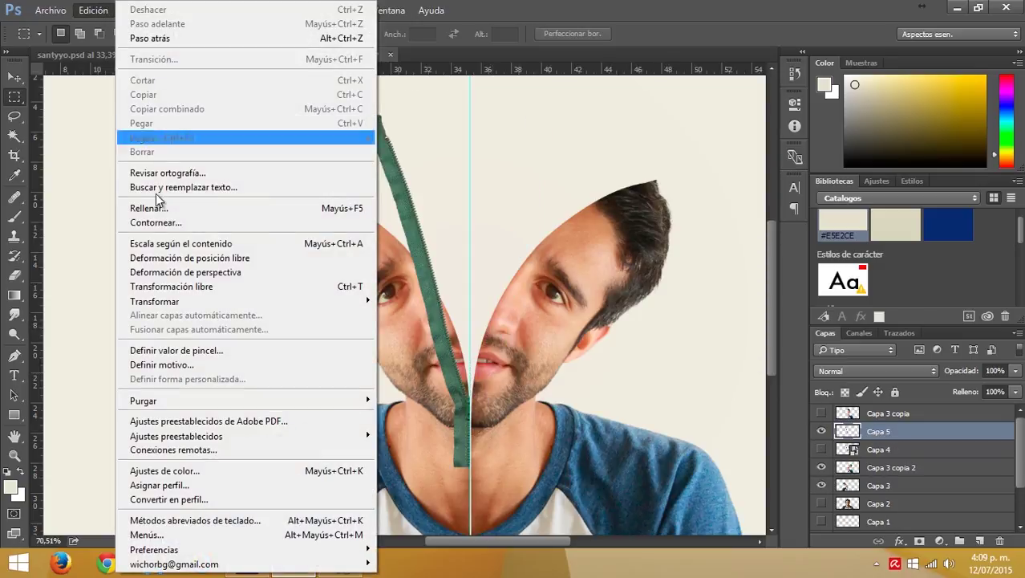
click(192, 261)
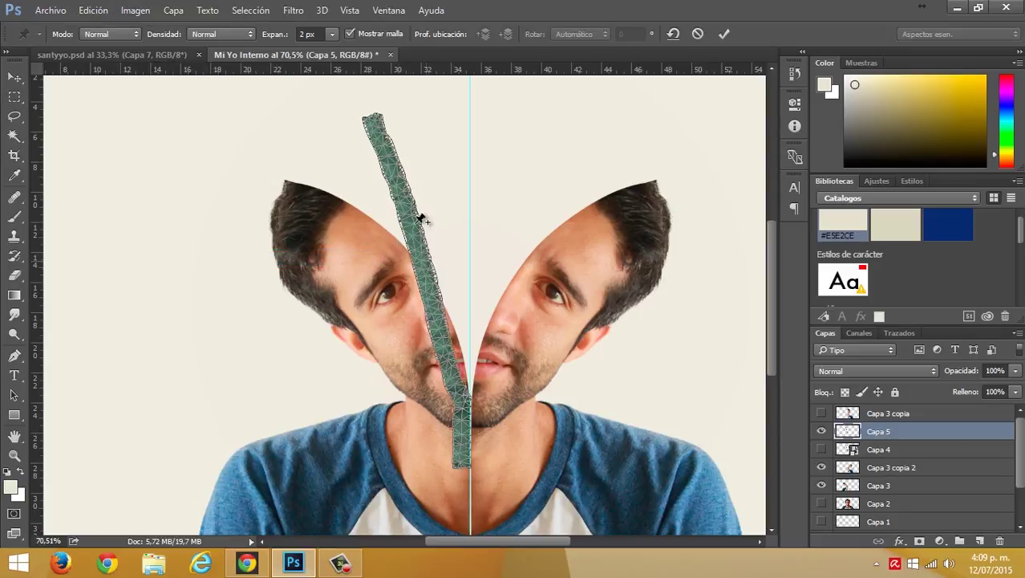
click(374, 124)
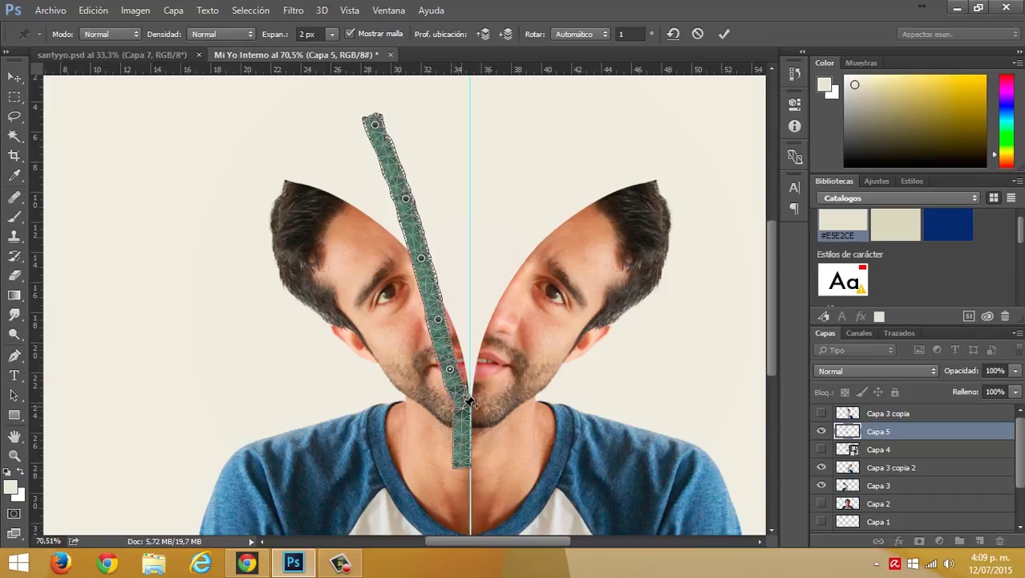
drag(452, 370, 457, 363)
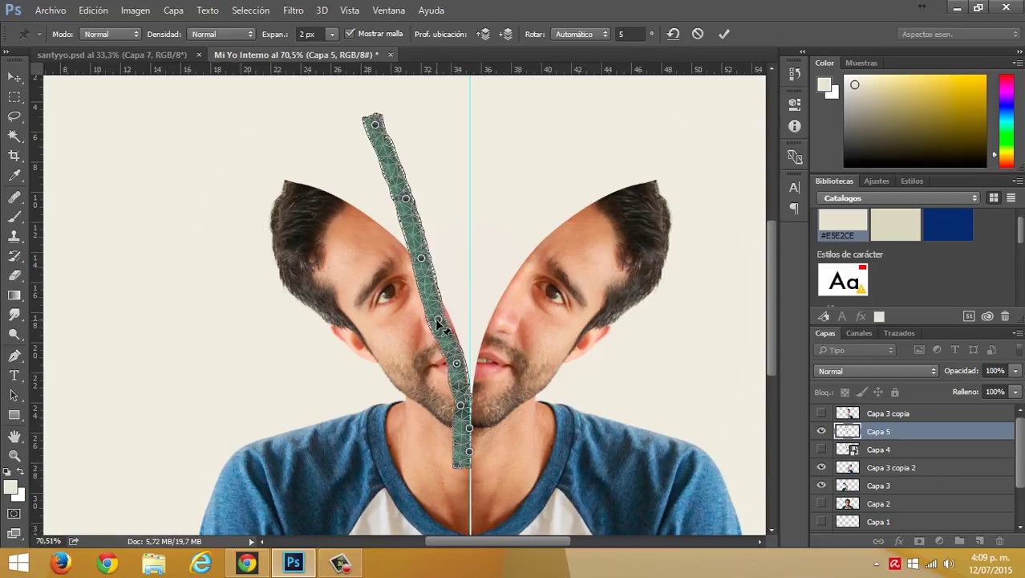
drag(438, 320, 443, 317)
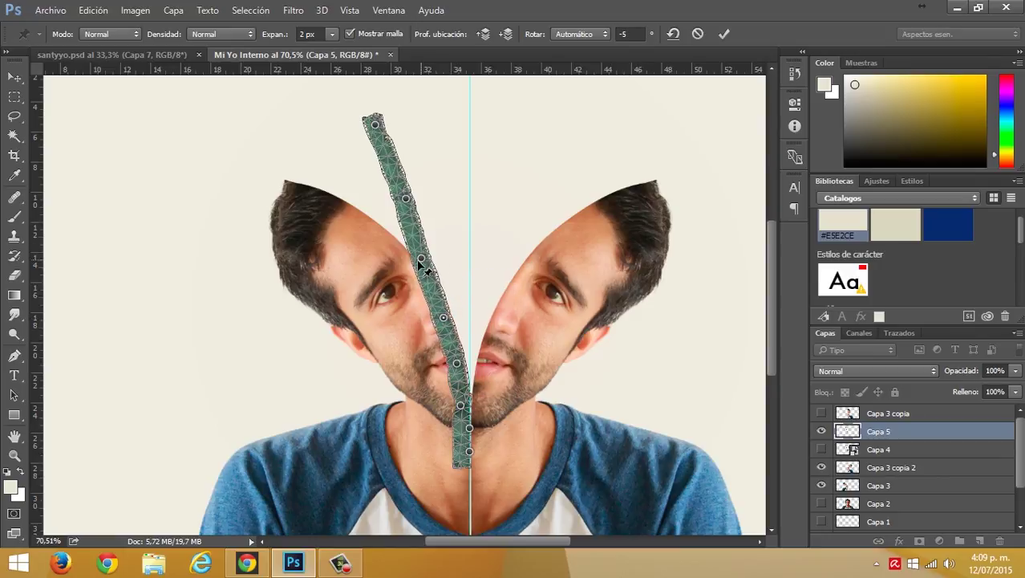
drag(421, 258, 409, 265)
drag(406, 200, 371, 222)
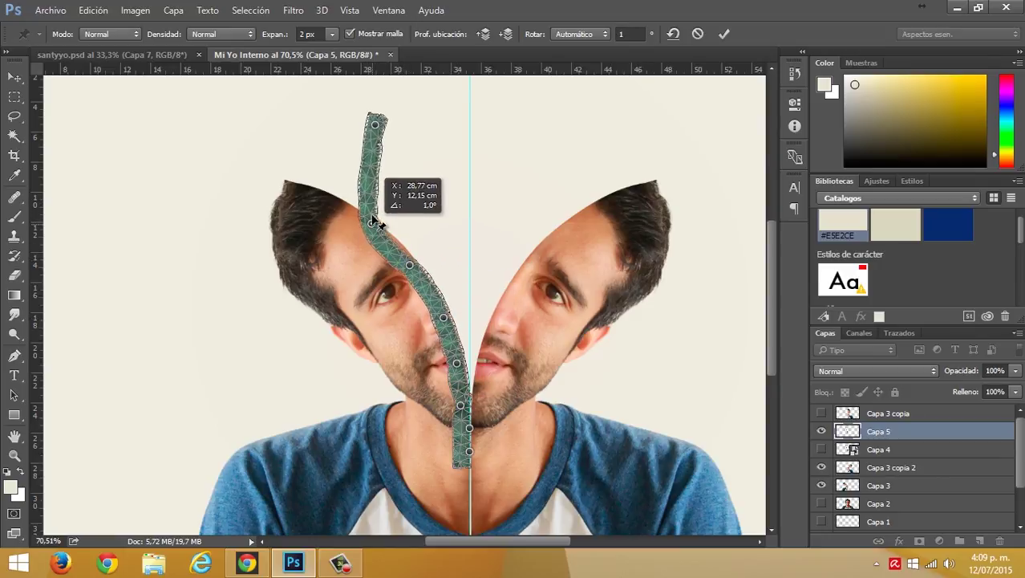
drag(374, 127, 288, 186)
- Fine-tune the warp pins beside the nose, eye and forehead so the zipper teeth protrude evenly past the face's edge
key(ctrl+plus)
key(ctrl+plus)
key(ctrl+plus)
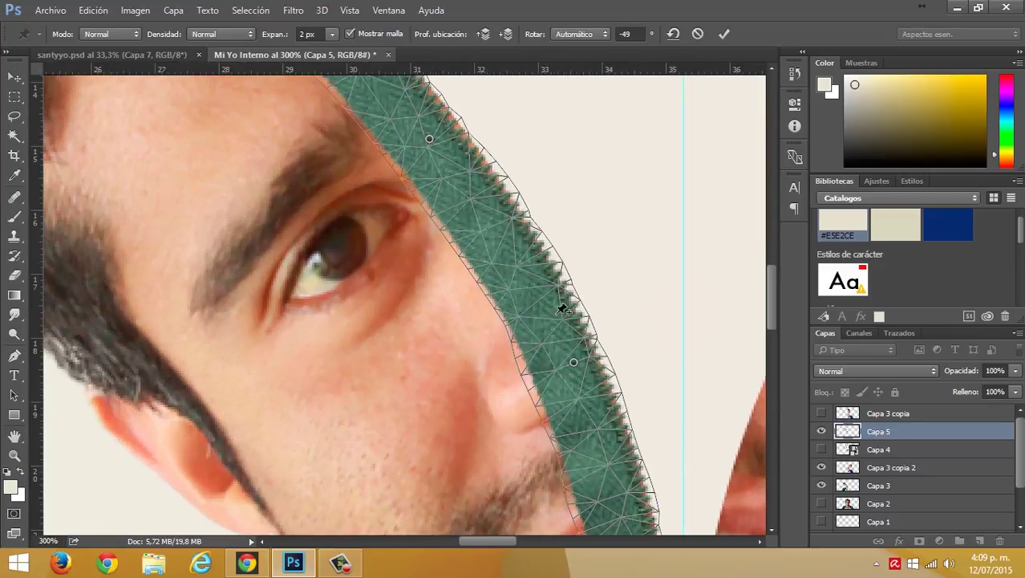
drag(571, 363, 577, 356)
scroll(518, 226, up, 3)
scroll(518, 226, left, 1)
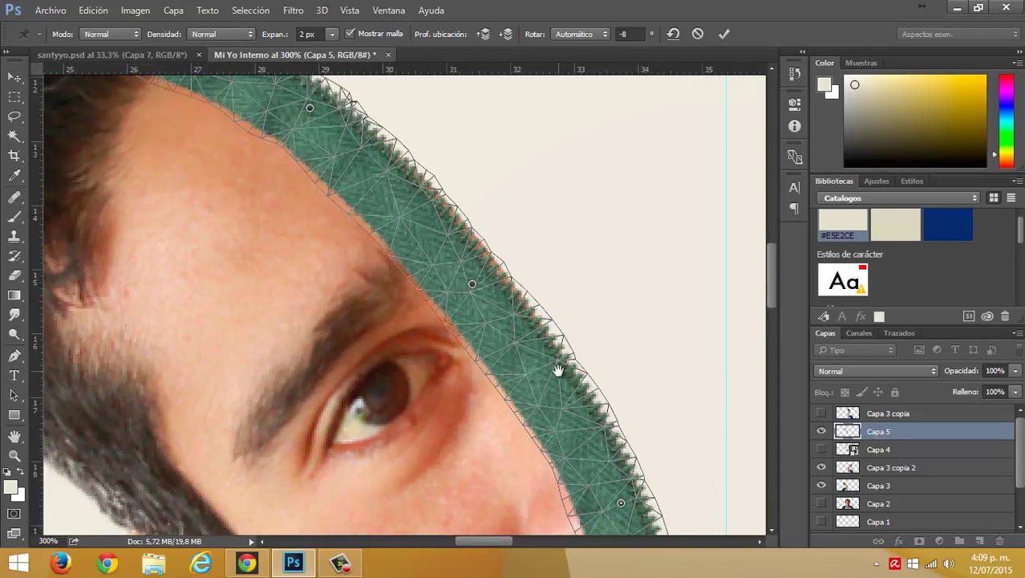
drag(475, 287, 480, 279)
scroll(435, 212, up, 5)
scroll(435, 212, left, 2)
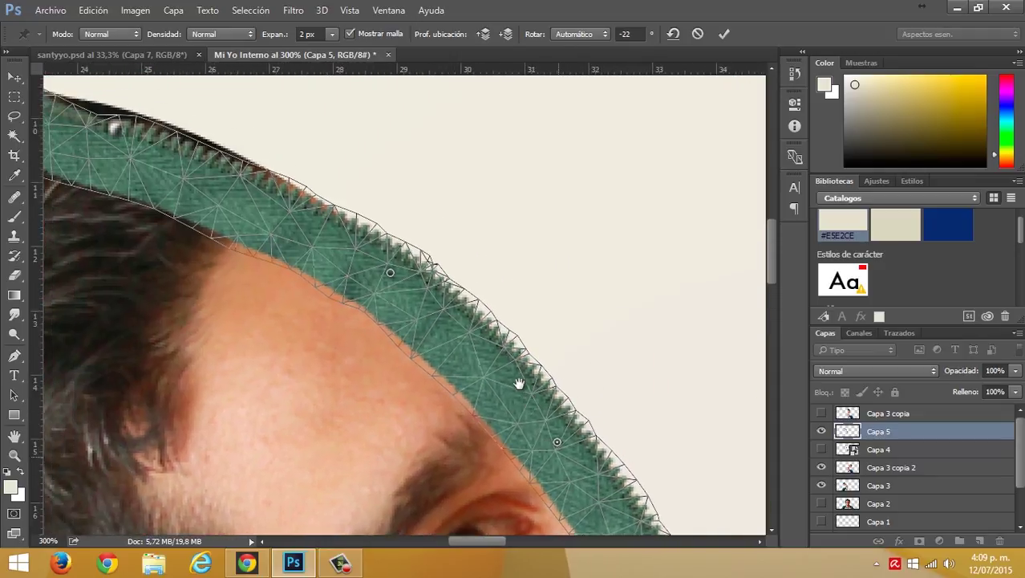
drag(390, 278, 394, 279)
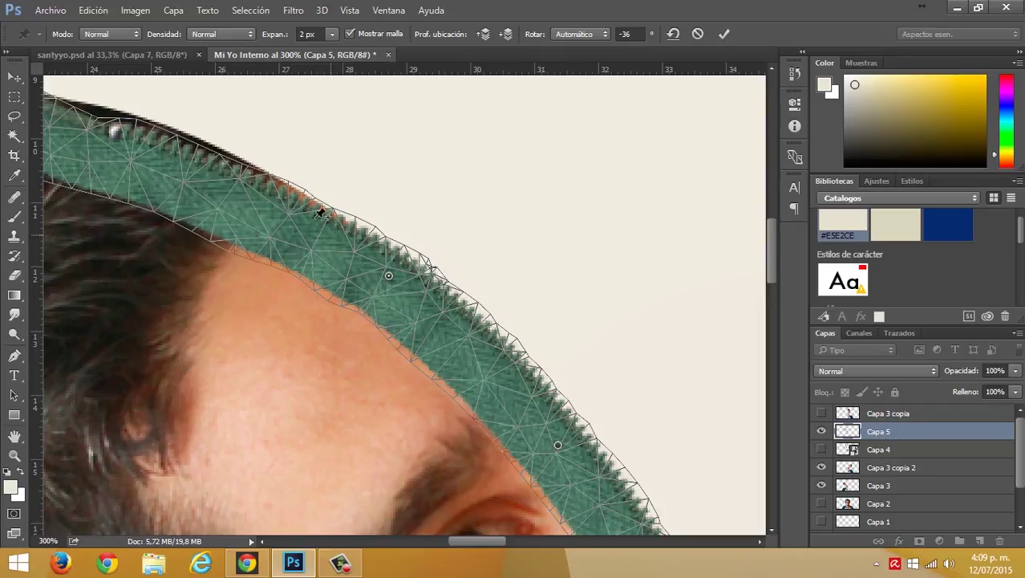
- Add a warp pin above the hair and adjust the zipper's end so its teeth clear the curved edge of the head
scroll(406, 293, up, 3)
scroll(406, 293, left, 2)
scroll(410, 301, up, 3)
scroll(410, 301, left, 2)
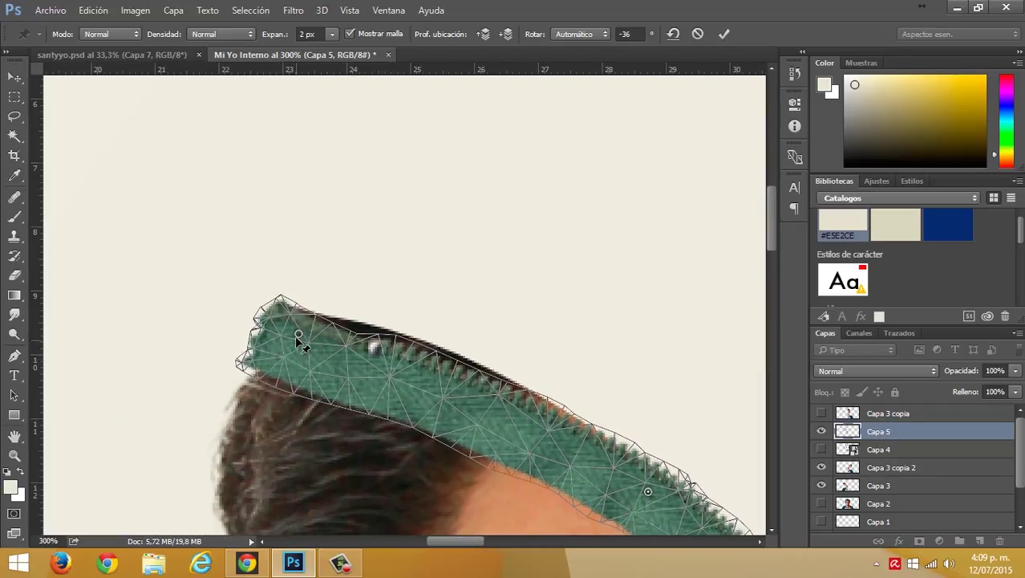
drag(297, 335, 306, 326)
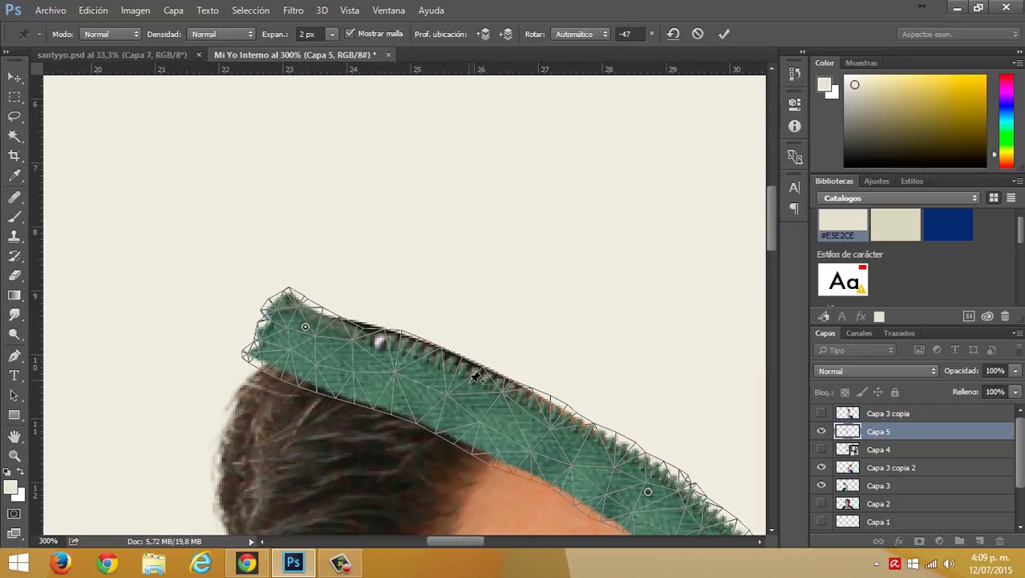
click(471, 409)
drag(472, 410, 474, 397)
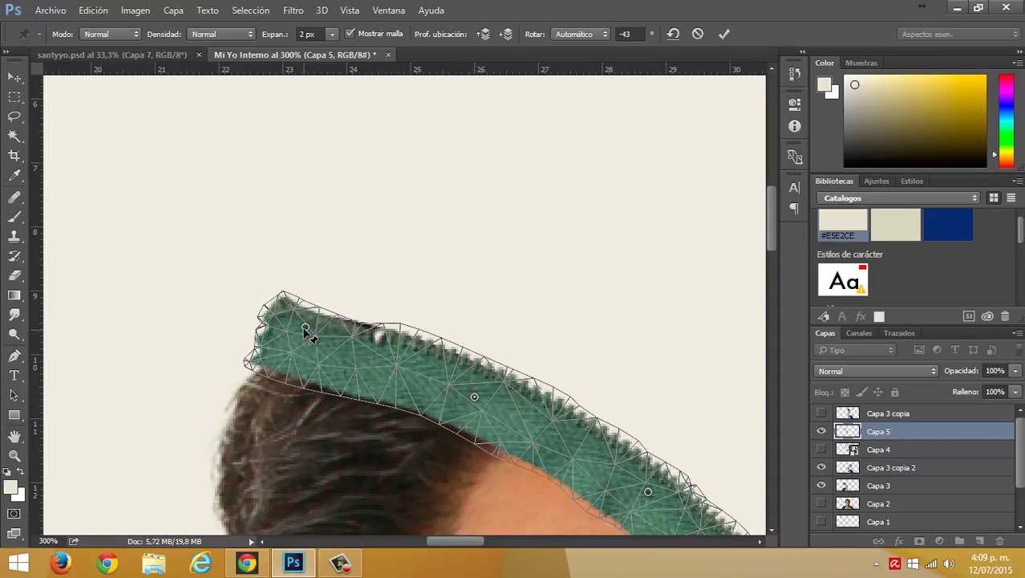
mouse_move(305, 327)
mouse_down()
mouse_move(327, 331)
mouse_move(308, 319)
mouse_move(299, 327)
mouse_up()
drag(396, 360, 385, 358)
- Adjust the warp pins beside the mouth and chin to fit the zipper to the face's edge, and apply the Puppet Warp
drag(554, 347, 384, 193)
drag(561, 321, 449, 201)
drag(522, 402, 434, 246)
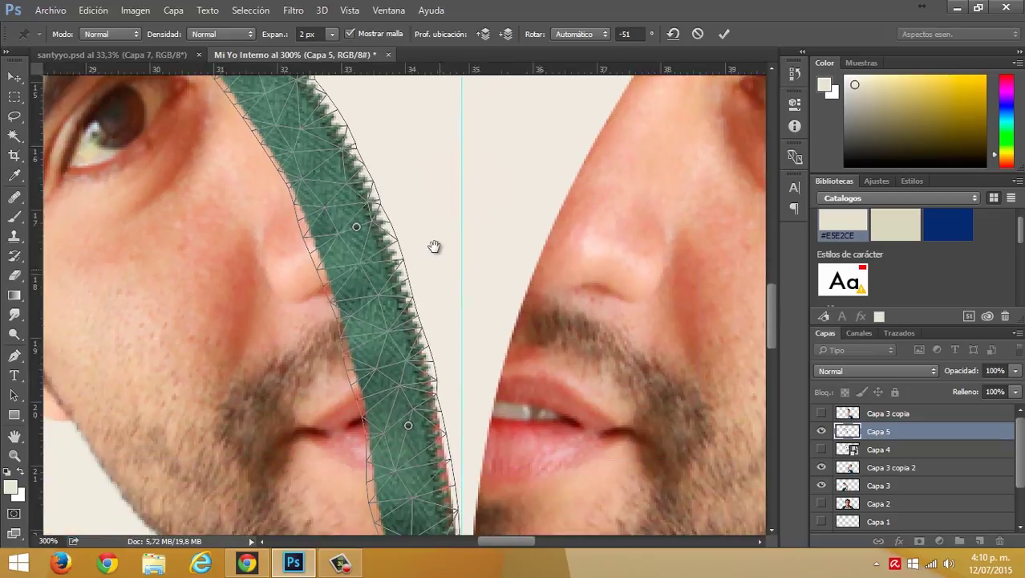
drag(432, 286, 424, 233)
drag(426, 367, 422, 301)
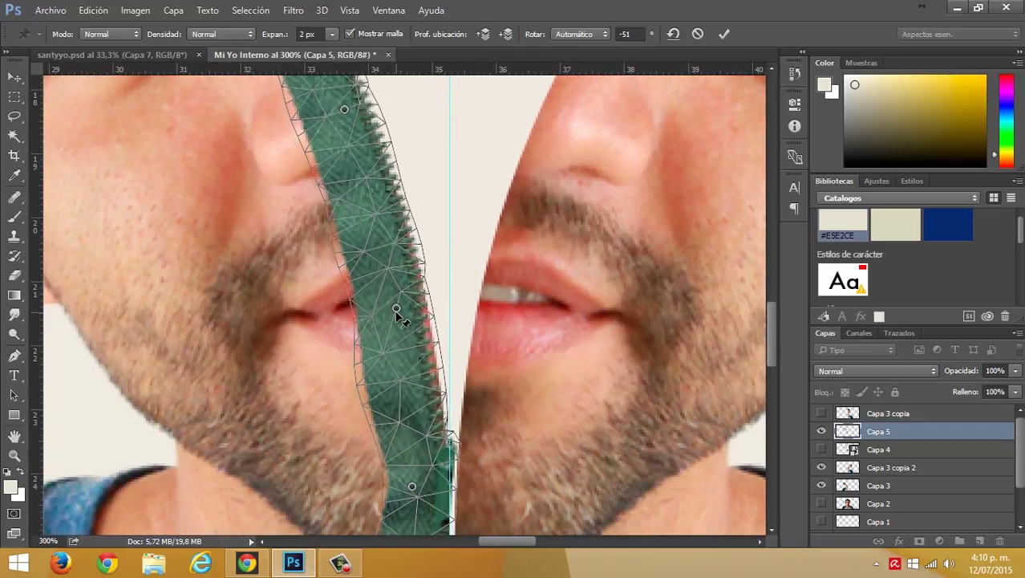
drag(485, 298, 481, 238)
drag(407, 427, 411, 424)
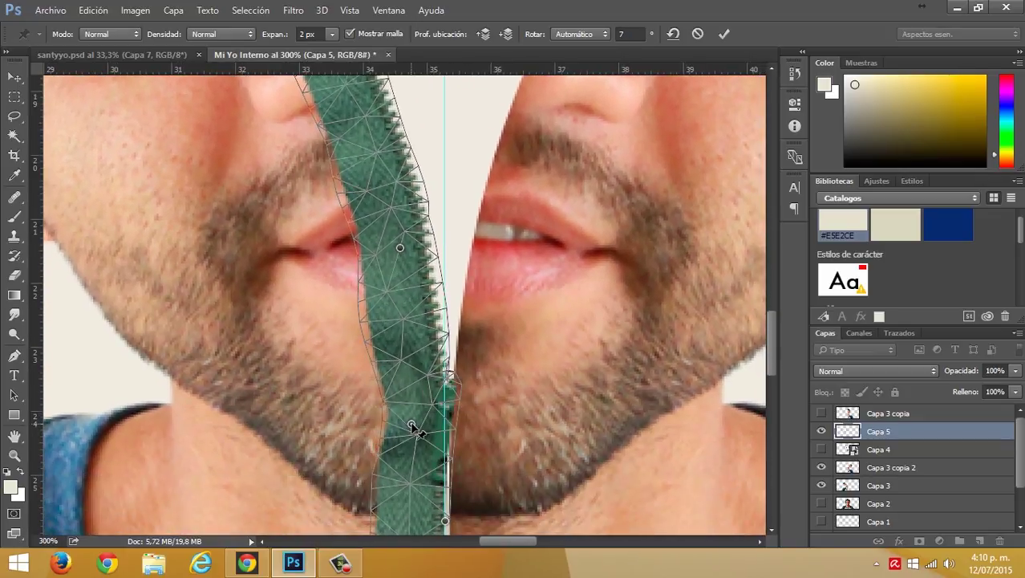
click(723, 34)
key(ctrl+minus)
key(ctrl+minus)
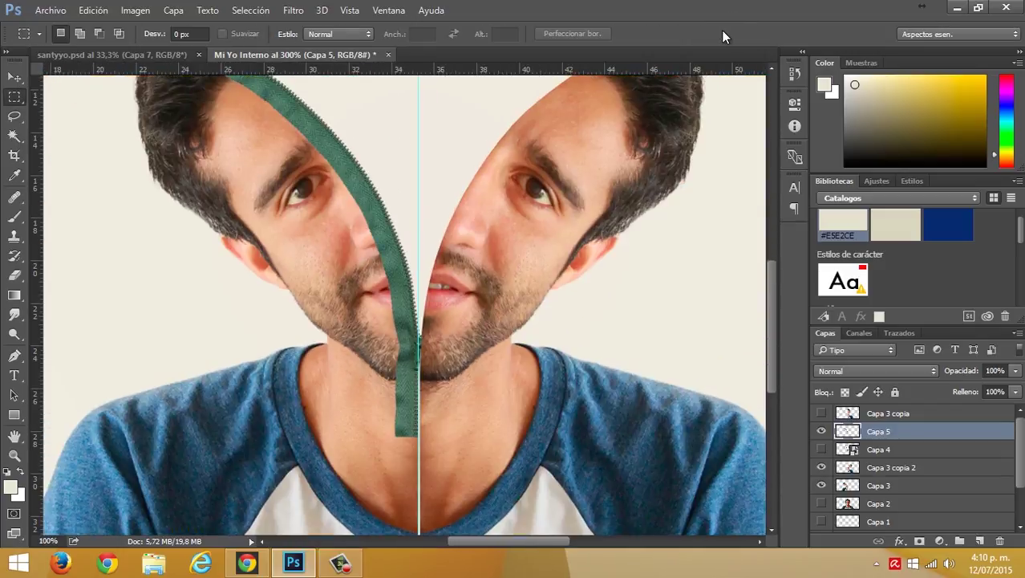
- Duplicate Capa 5, flip the copy horizontally, and align it with the right half-face so the teeth meet at the guide
key(ctrl+minus)
key(ctrl+j)
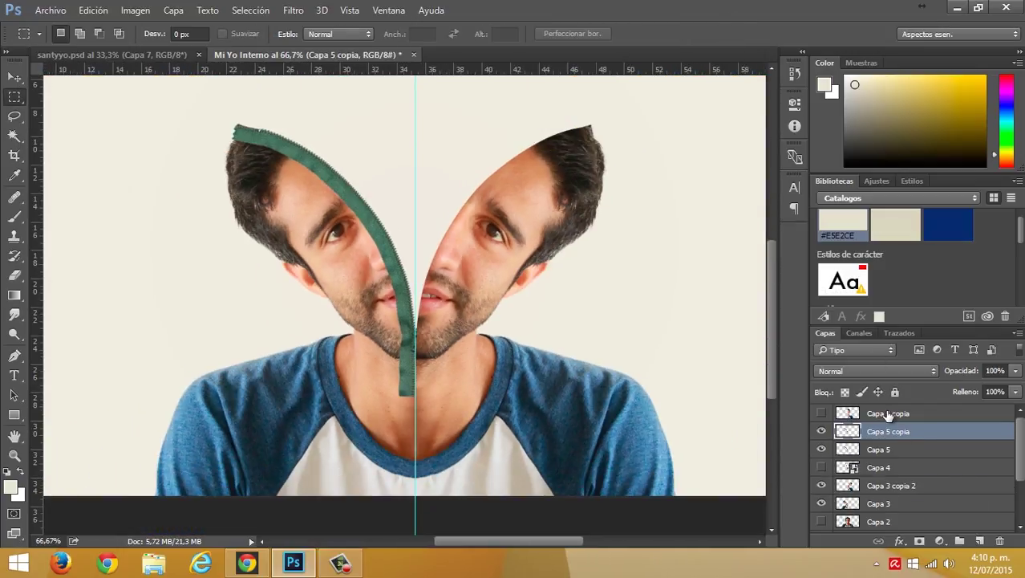
key(ctrl+t)
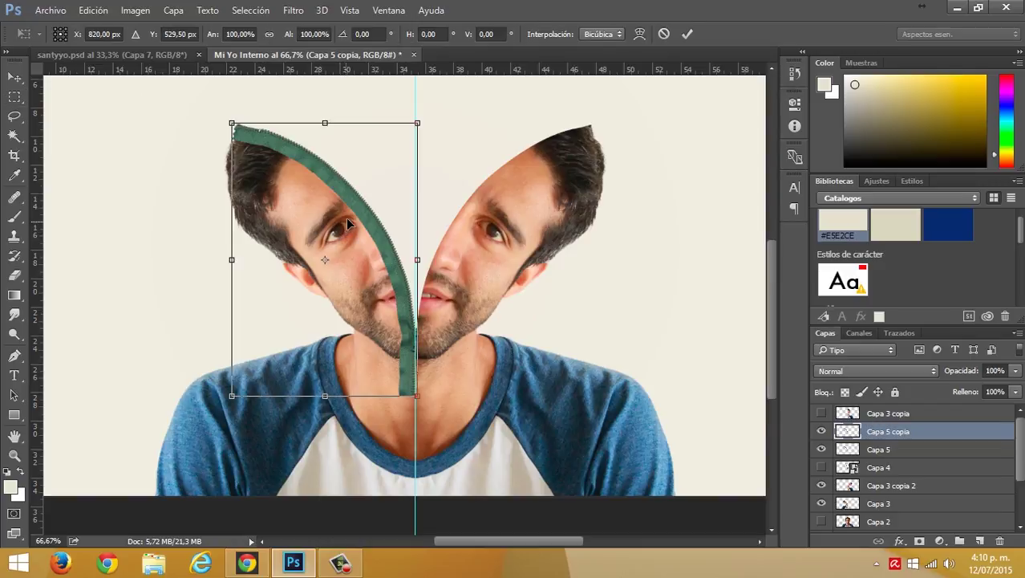
right_click(356, 226)
click(449, 449)
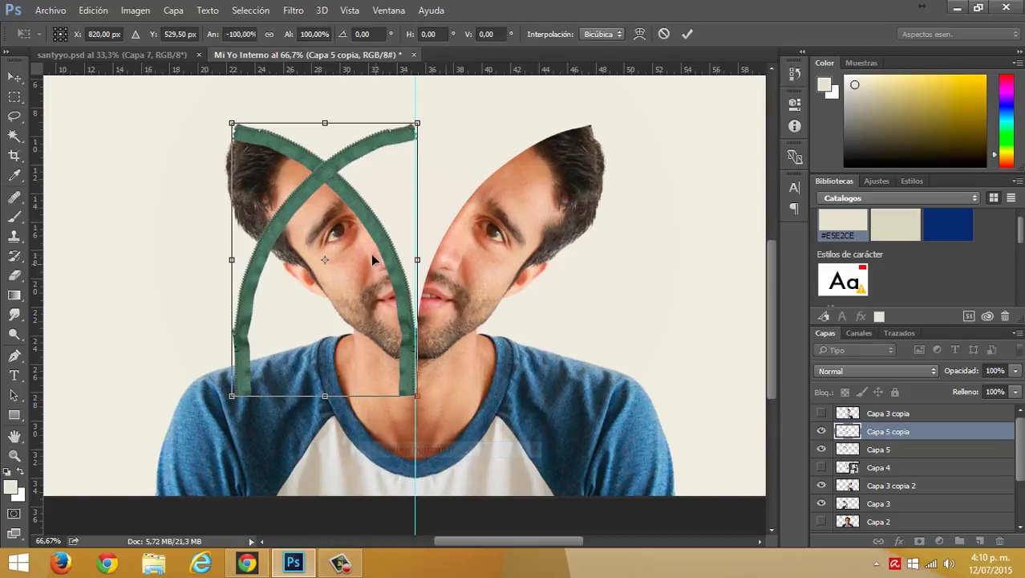
drag(276, 220, 457, 222)
key(ctrl+plus)
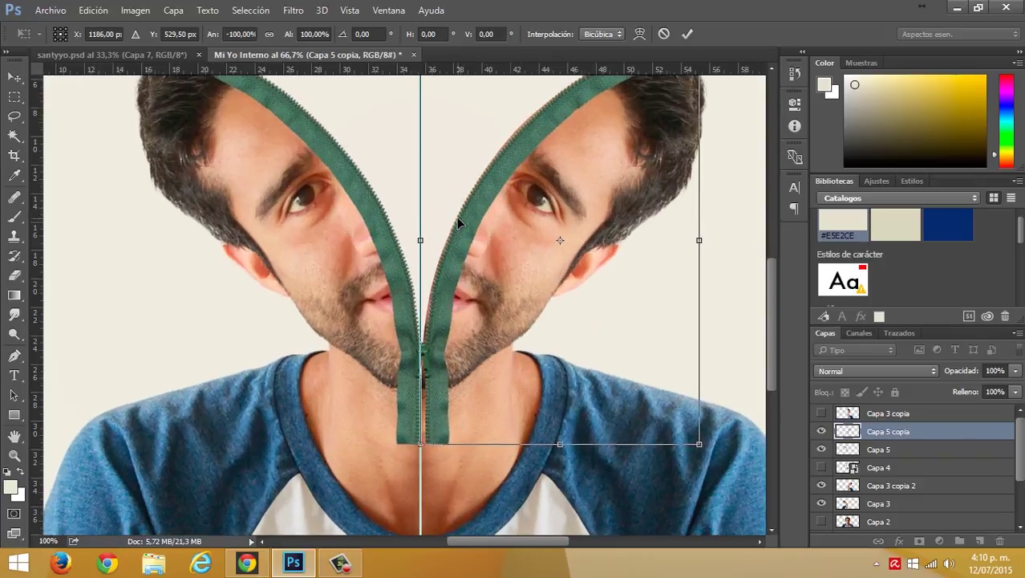
key(ctrl+plus)
drag(471, 257, 462, 260)
key(Return)
key(m)
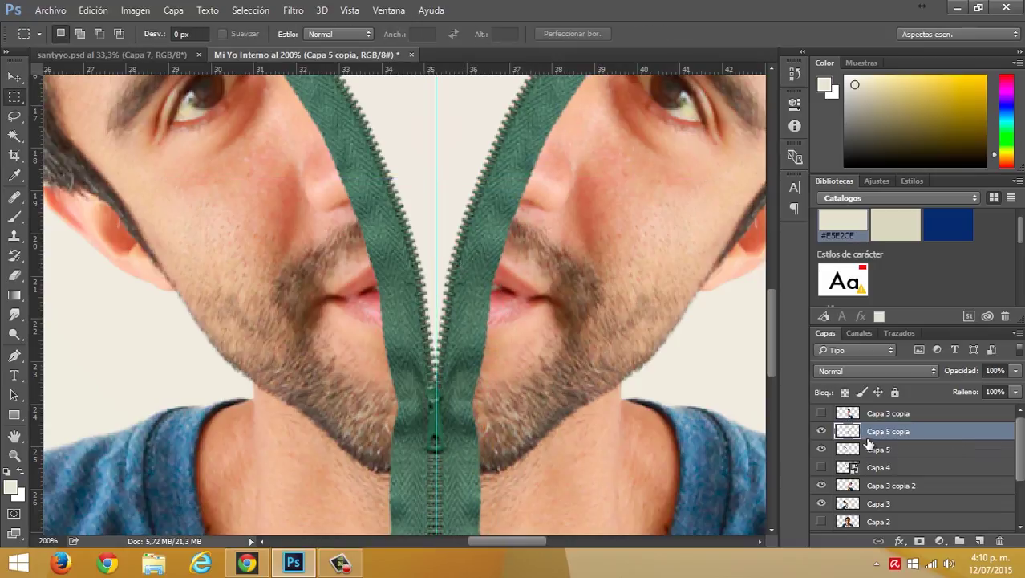
- Move Capa 5 and Capa 5 copia together below Capa 3 so only the zipper teeth protrude behind the faces
click(880, 415)
click(877, 454)
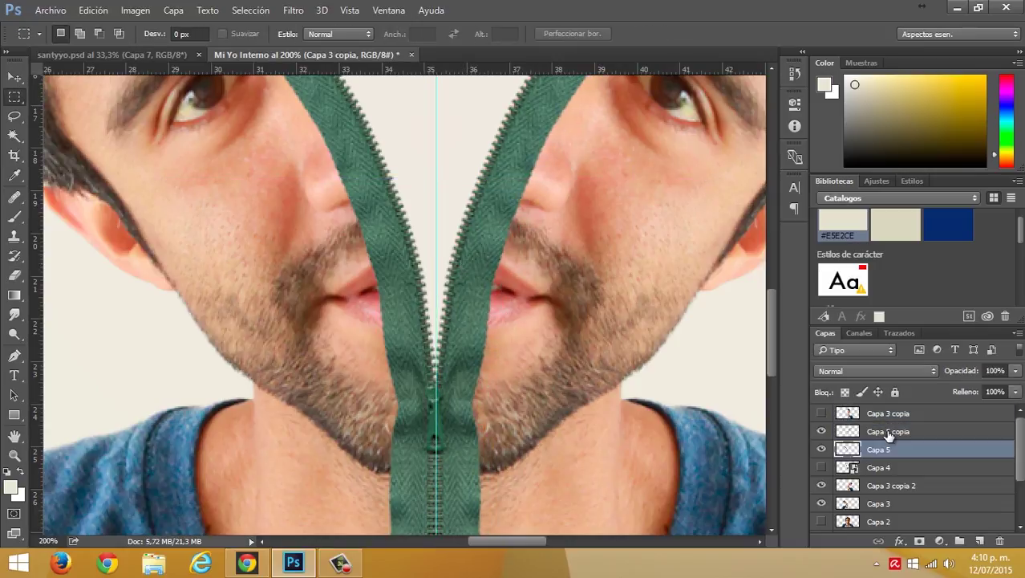
shift+click(909, 431)
drag(909, 431, 887, 491)
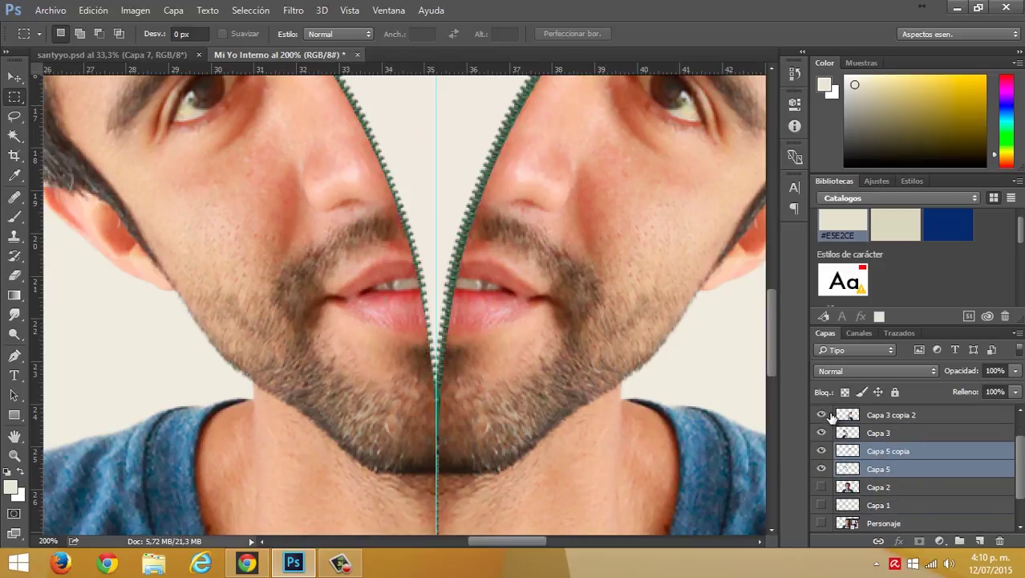
key(ctrl+0)
key(ctrl+1)
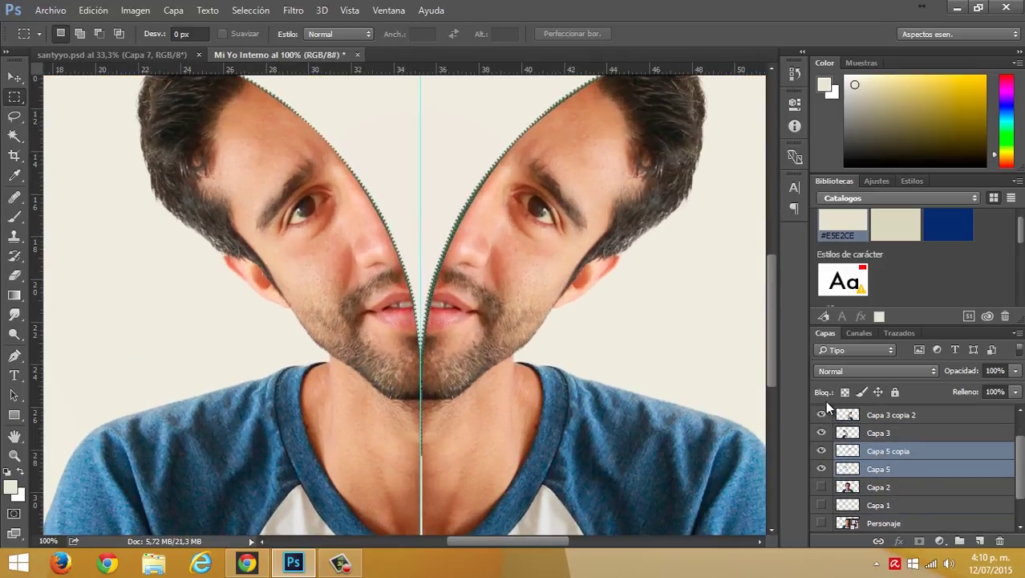
scroll(493, 270, up, 3)
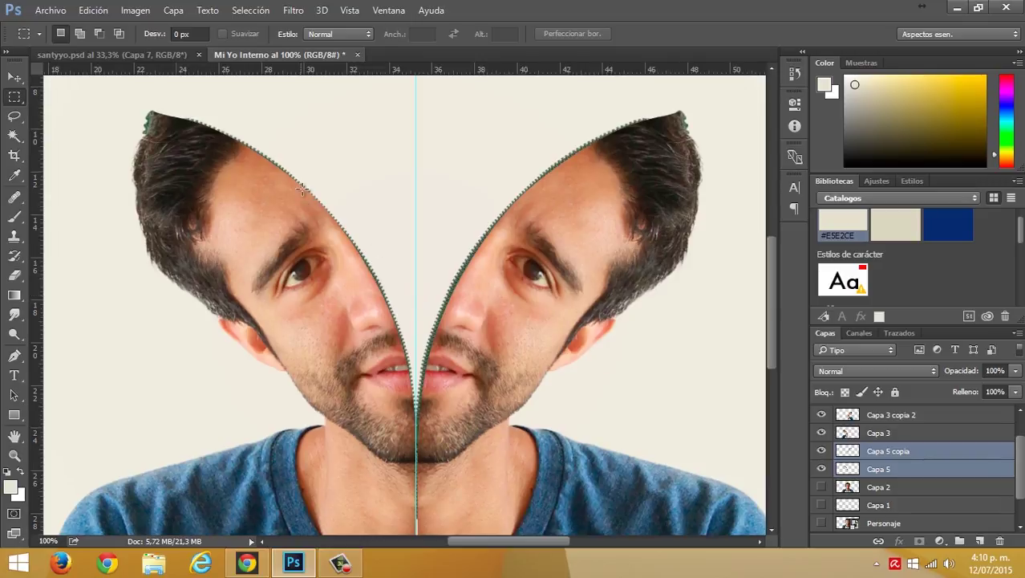
key(v)
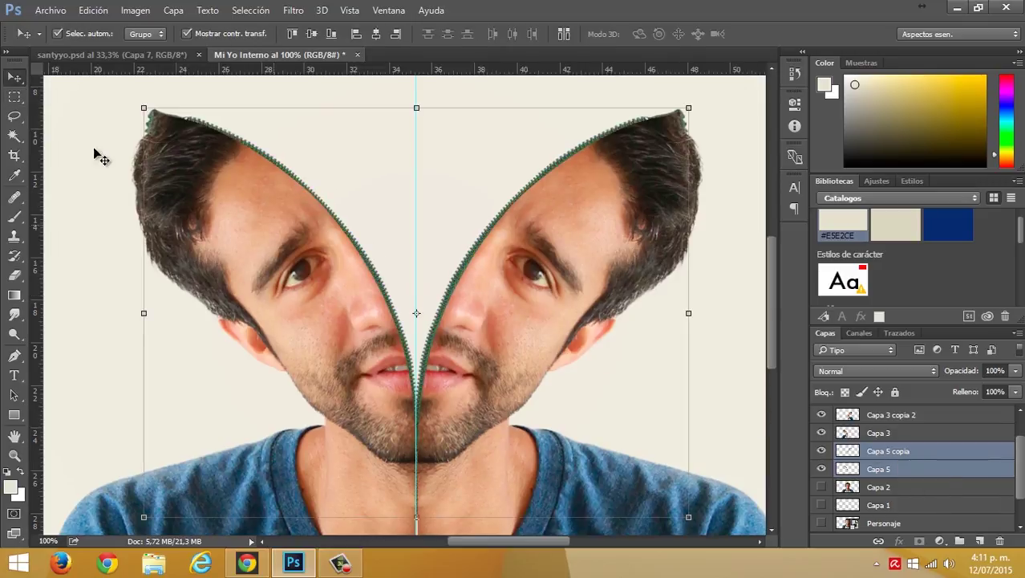
- Open the cremallera.png zipper image as a separate document
click(50, 10)
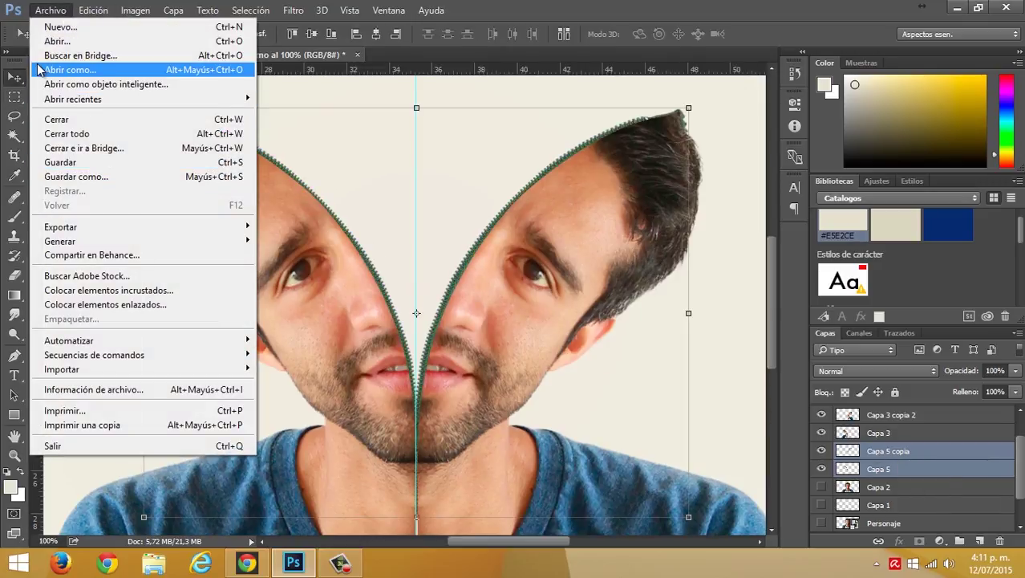
click(57, 41)
double_click(261, 121)
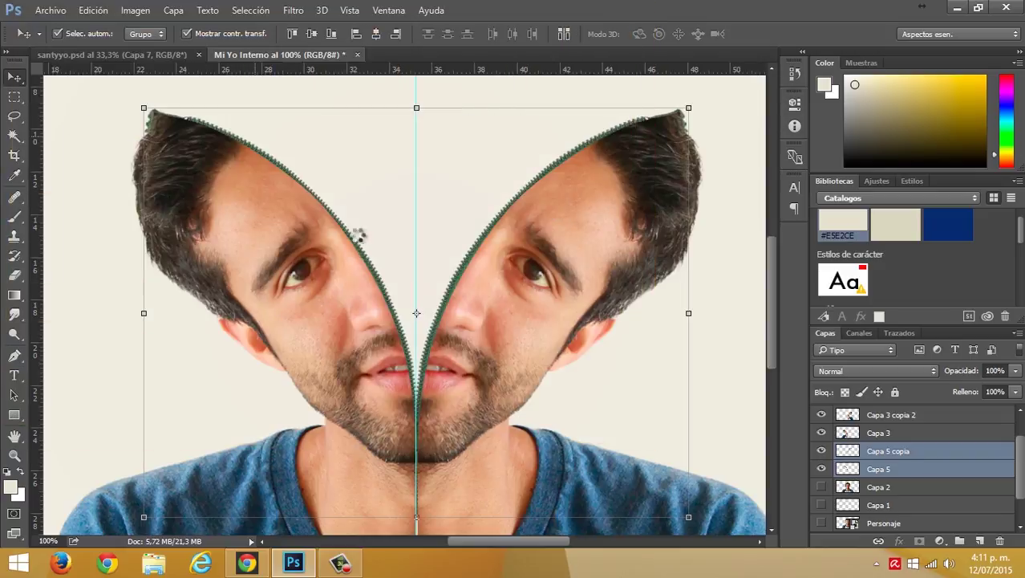
click(586, 304)
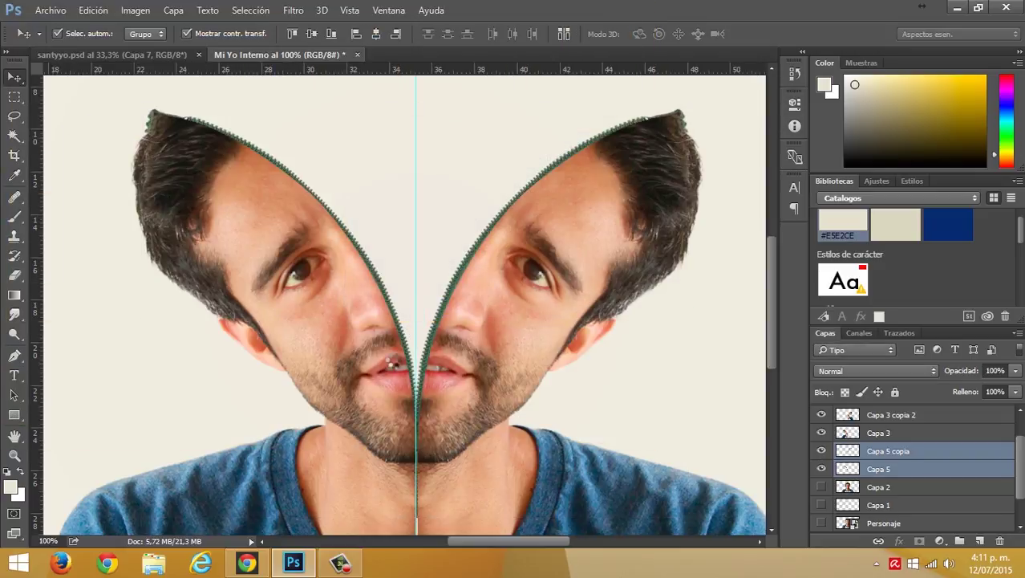
- Trace a closed Pen path around the green zipper slider in cremallera.png, including its two upper prongs and pull tab
scroll(402, 434, up, 4)
scroll(403, 434, up, 10)
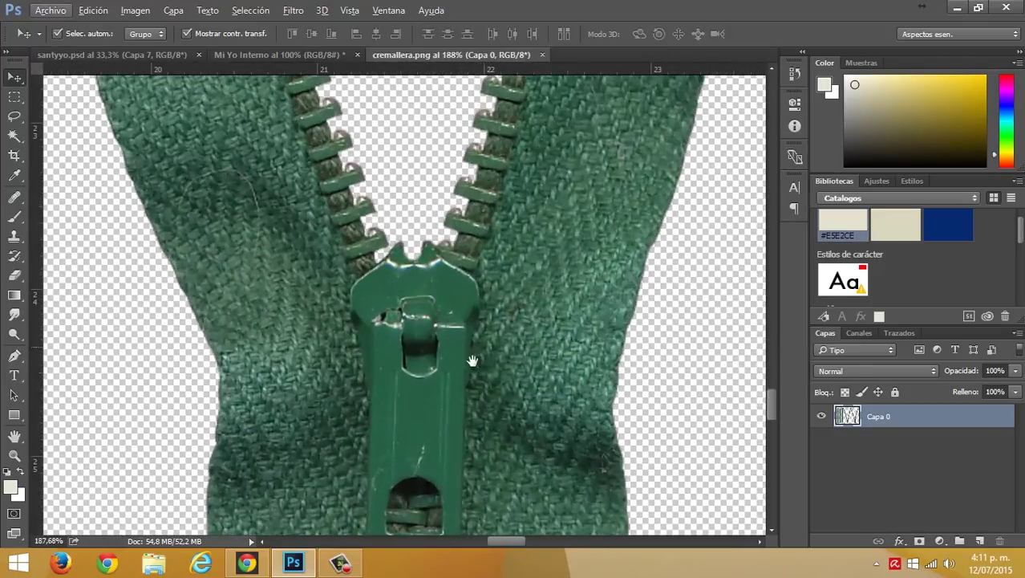
drag(472, 361, 446, 258)
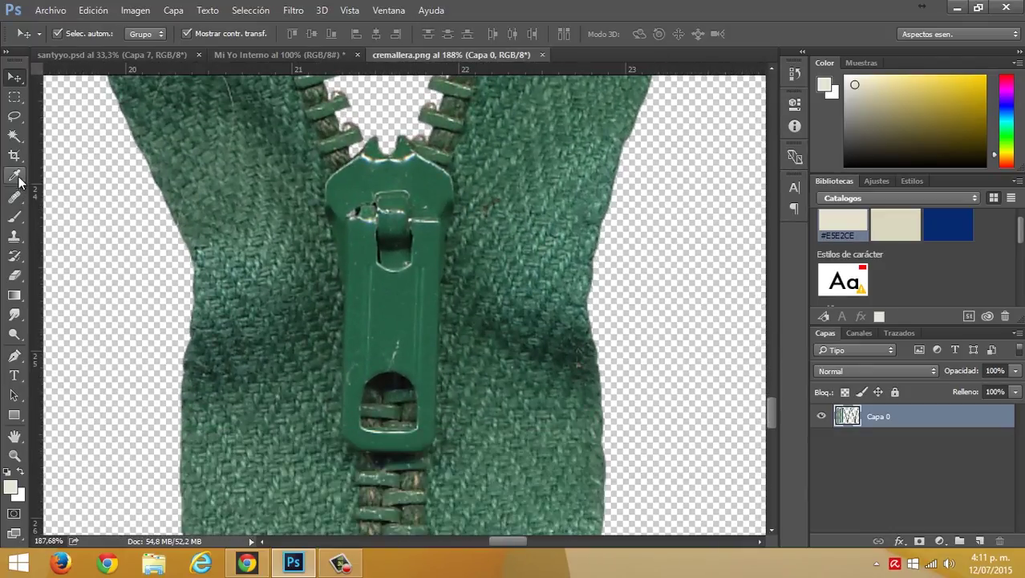
click(12, 121)
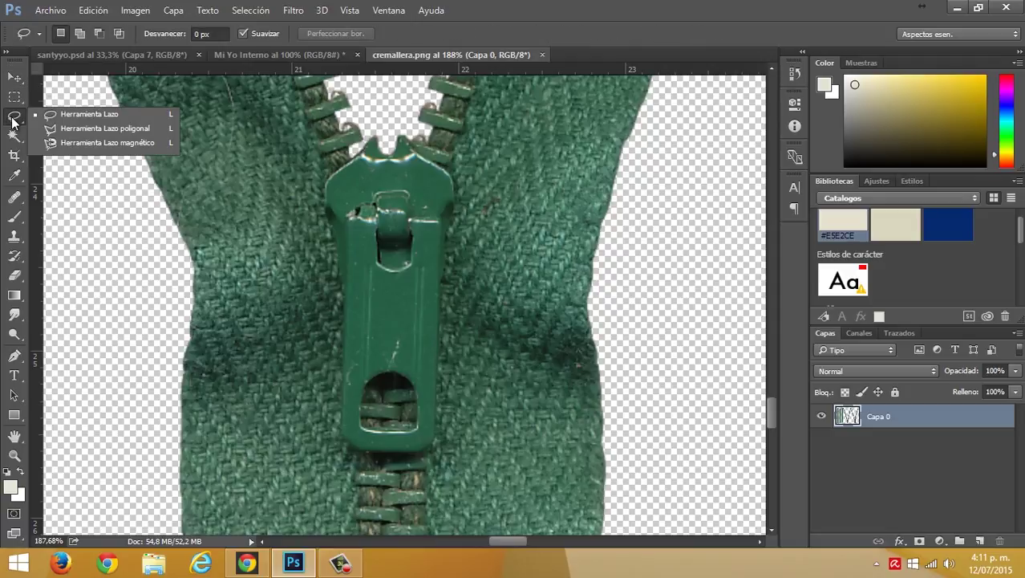
click(14, 356)
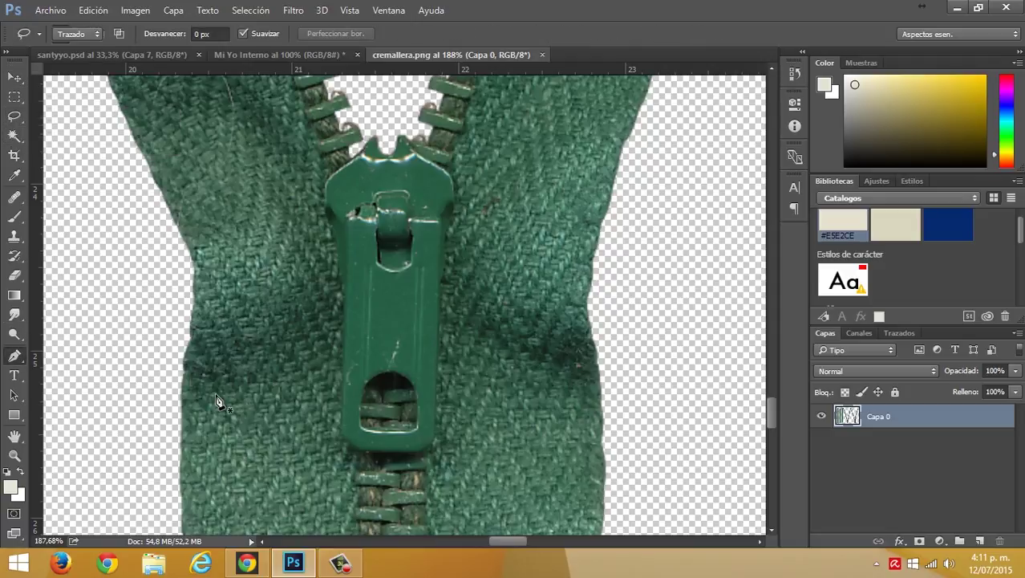
click(385, 452)
click(358, 451)
click(343, 439)
click(343, 296)
click(330, 225)
click(369, 138)
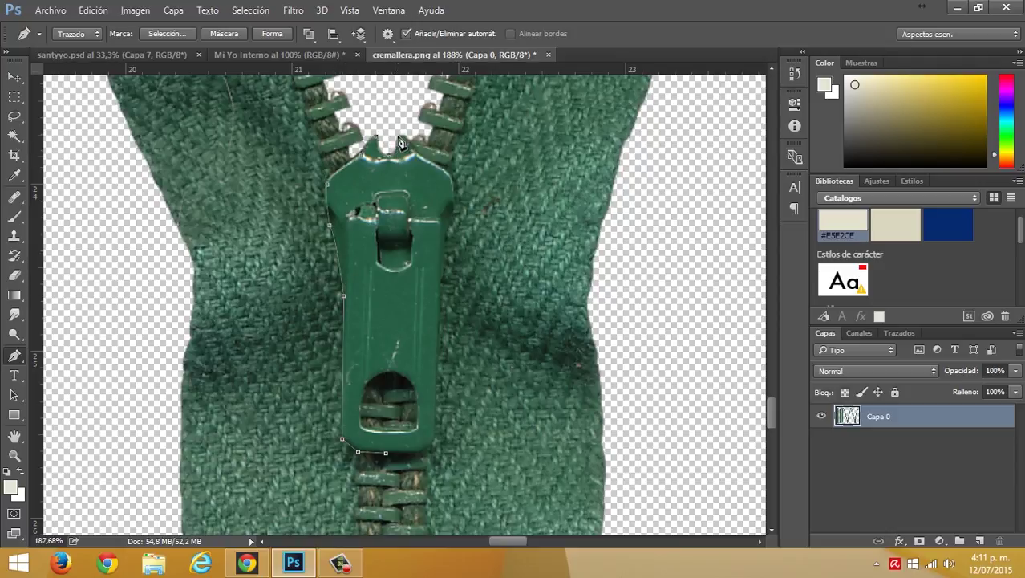
click(398, 138)
click(410, 143)
click(447, 170)
click(455, 208)
click(442, 279)
click(435, 397)
click(434, 433)
click(421, 453)
click(385, 452)
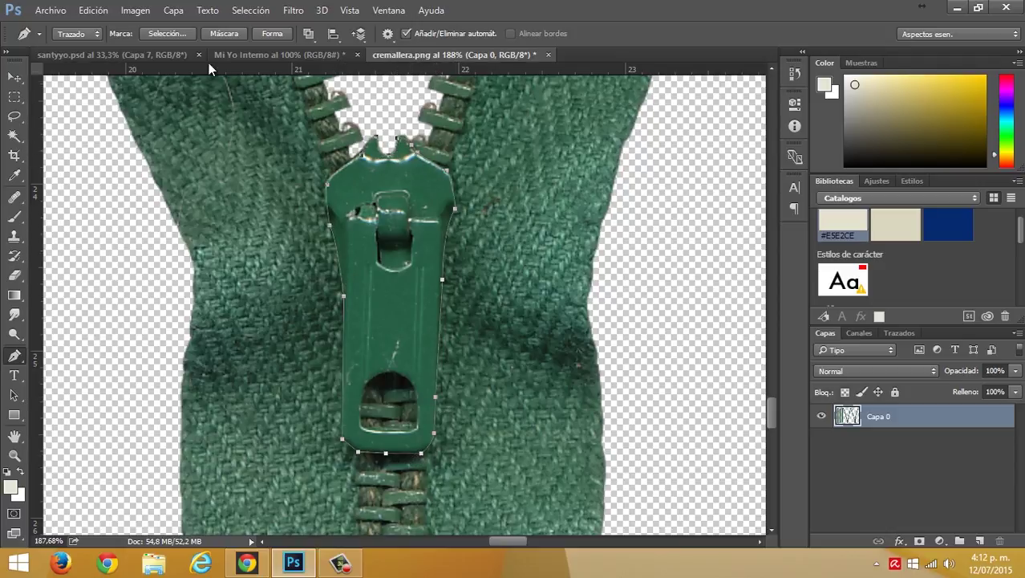
- Turn the slider path into a new anti-aliased selection with 0 px feather and copy it to its own layer
click(167, 34)
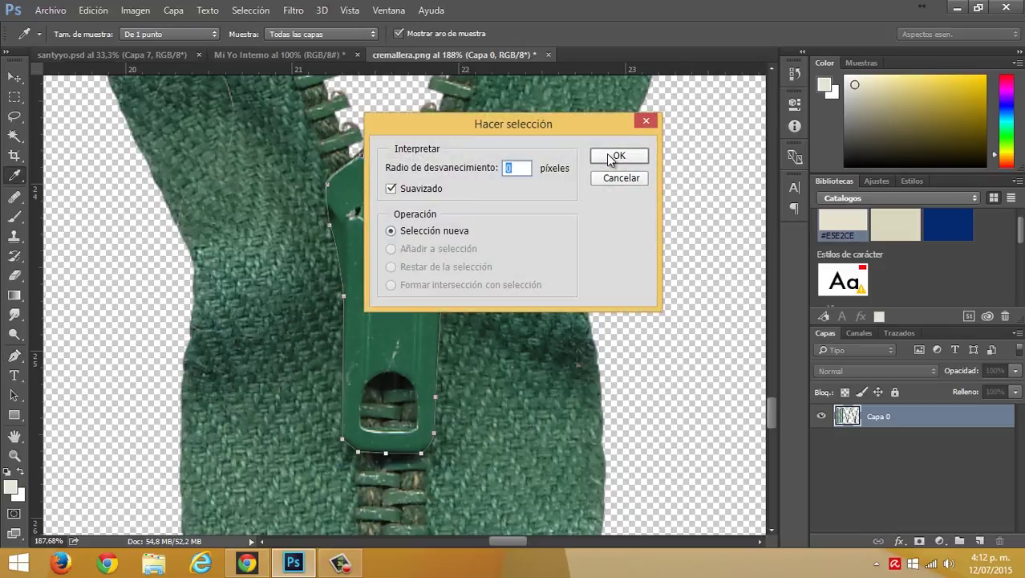
click(611, 157)
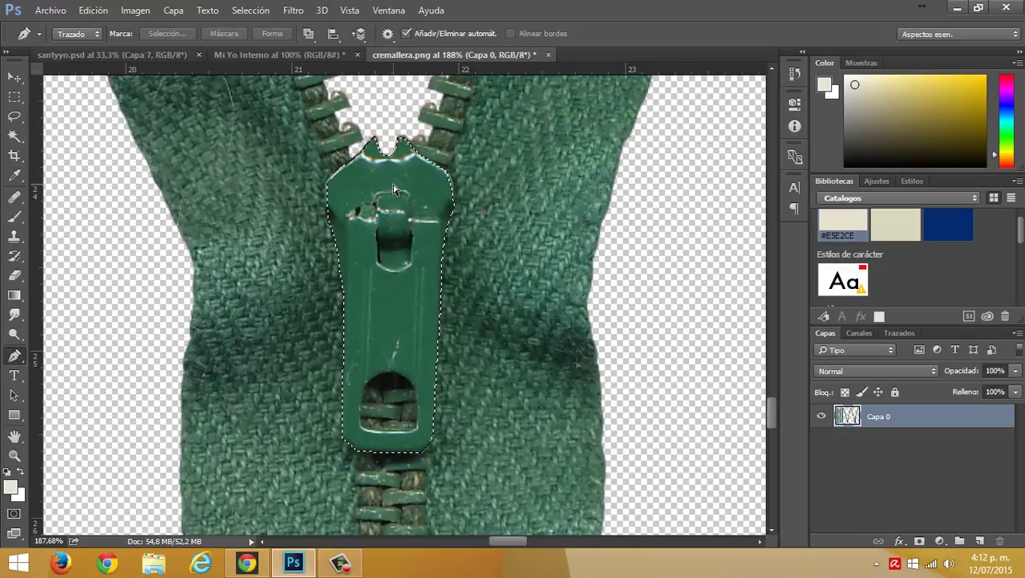
key(ctrl+j)
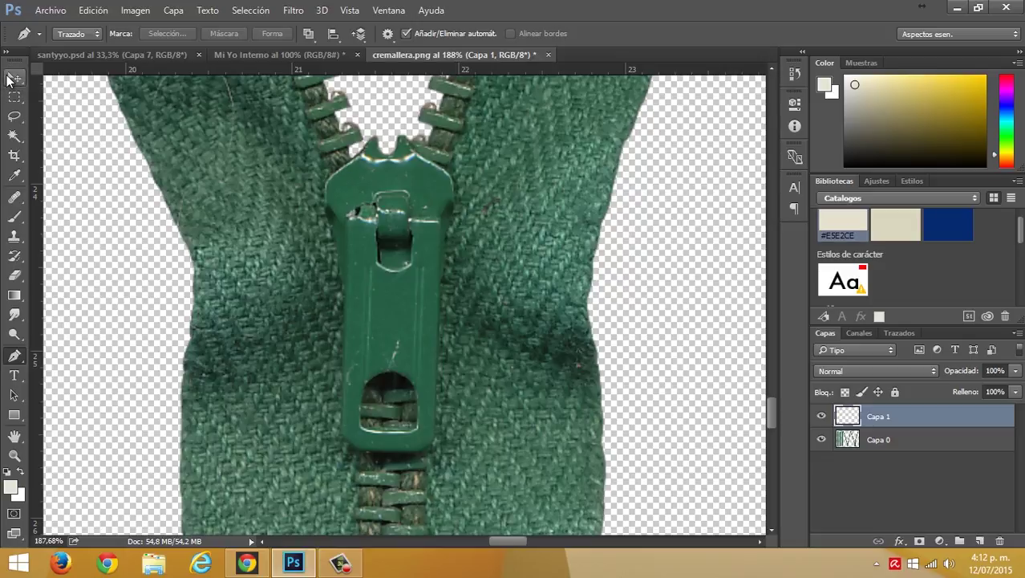
- Bring the cut-out slider into the Mi Yo Interno document and place its layer above Capa 3 copia 2
click(14, 77)
drag(388, 232, 426, 419)
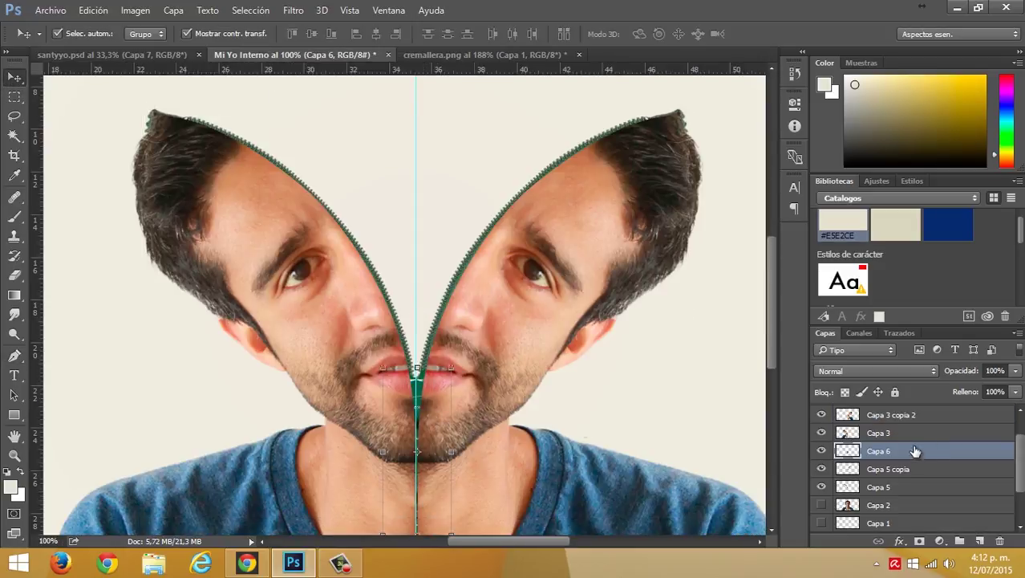
scroll(909, 411, up, 1)
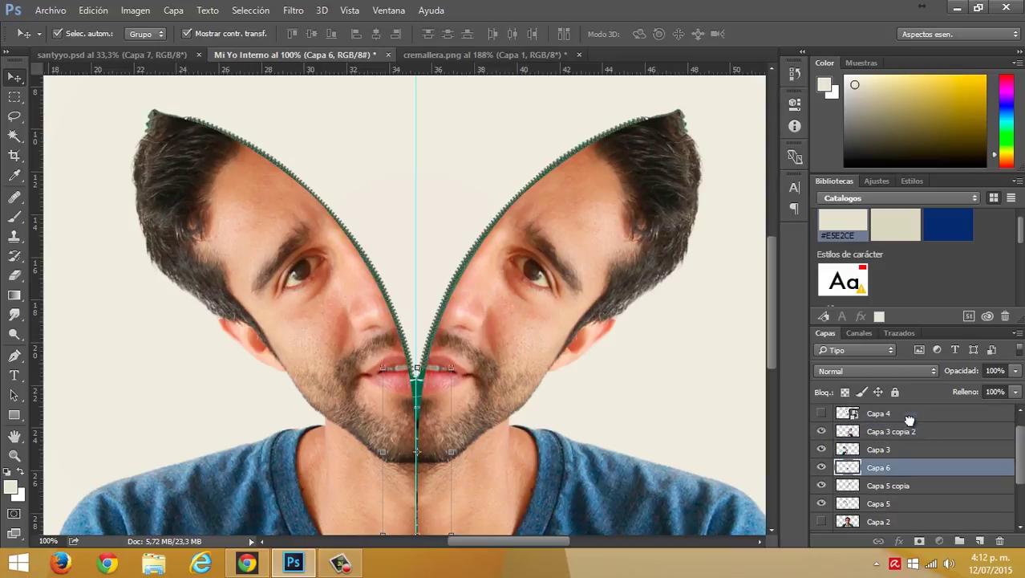
drag(909, 420, 906, 440)
- Convert Capa 6 to a smart object and scale the slider to about 0.56 × 1.41 cm where the zipper teeth meet
right_click(873, 450)
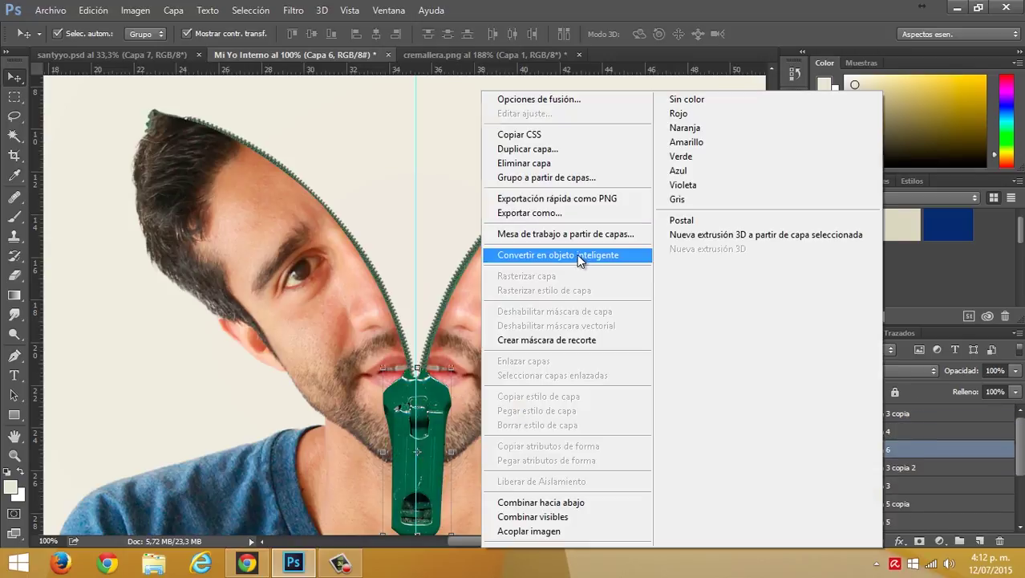
click(577, 255)
key(ctrl+t)
drag(451, 369, 427, 409)
scroll(418, 449, up, 5)
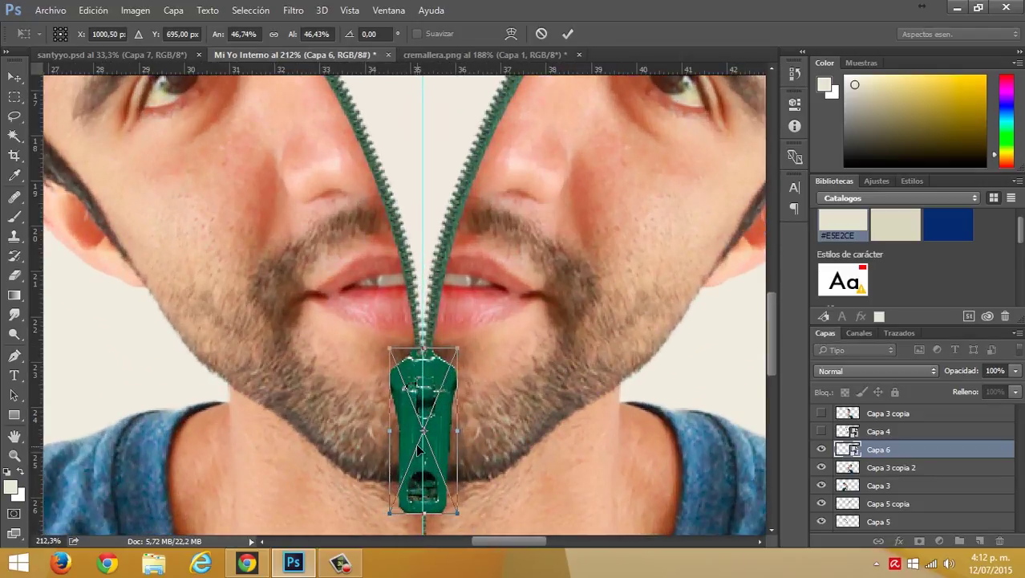
drag(454, 511, 423, 319)
scroll(449, 409, up, 3)
scroll(452, 411, up, 1)
key(Return)
scroll(425, 321, down, 6)
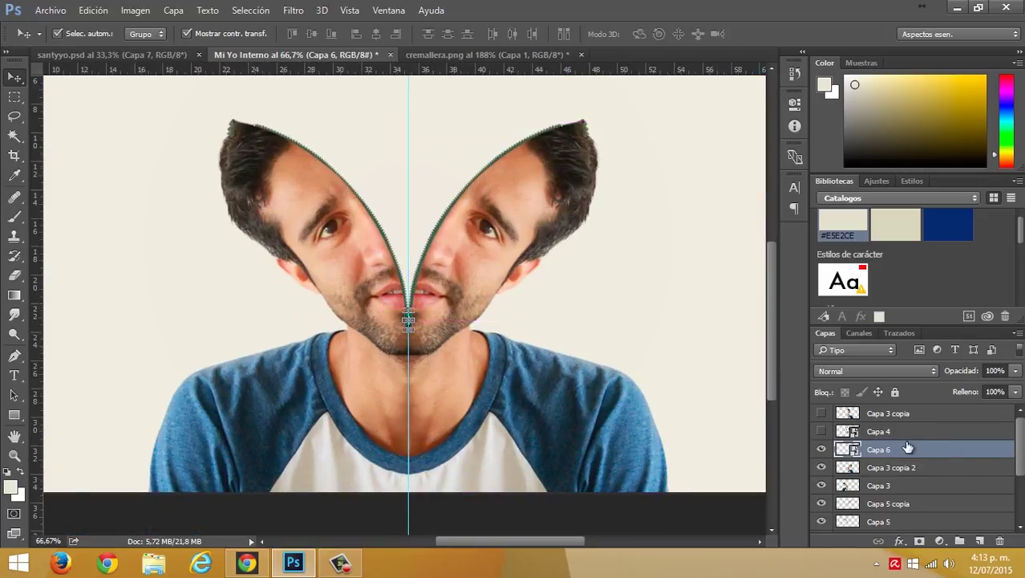
- Group Capa 5 copia and Capa 5 into a layer group named "Cremellera"
ctrl+click(878, 432)
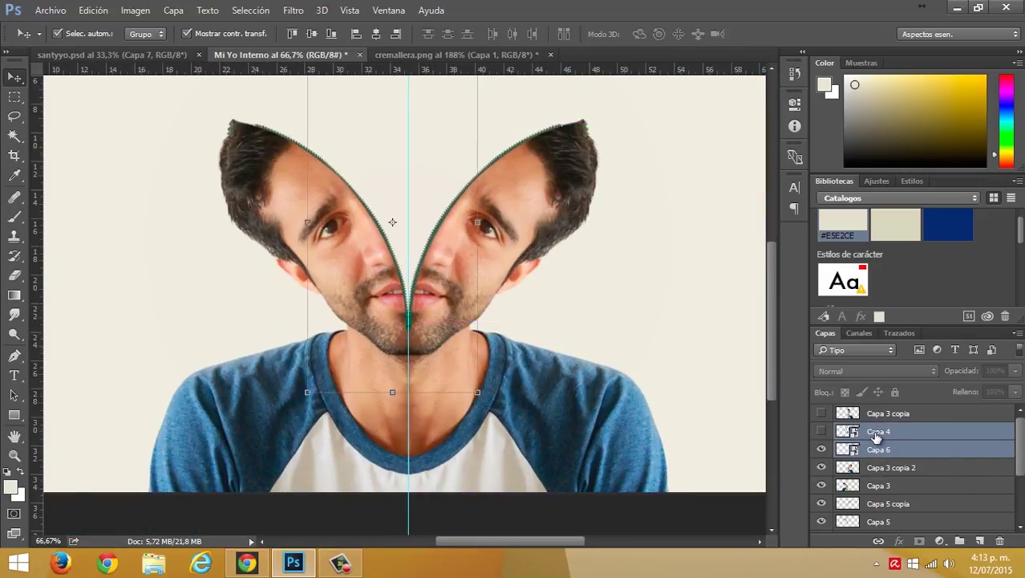
click(880, 452)
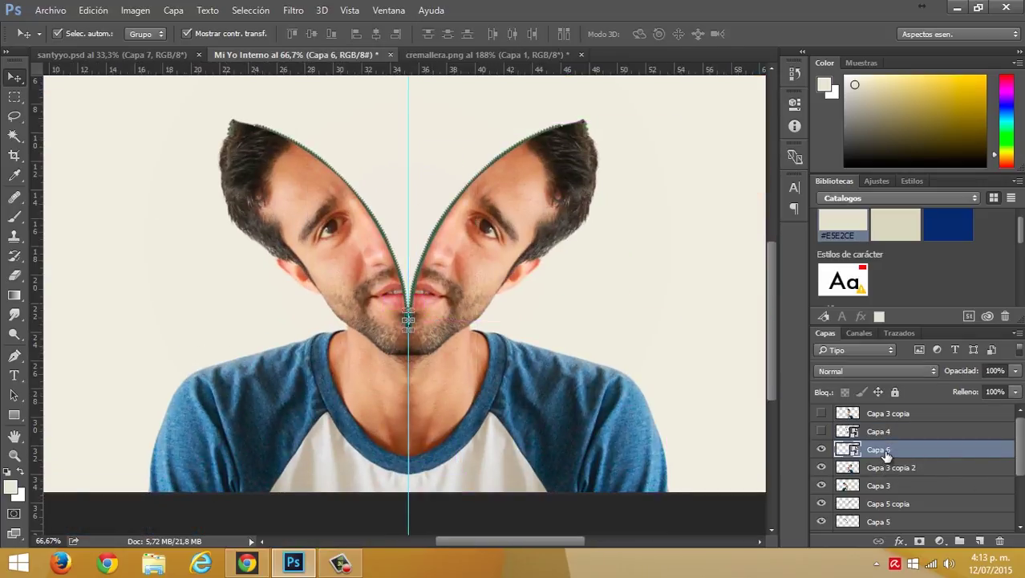
click(873, 501)
scroll(875, 503, down, 1)
shift+click(875, 504)
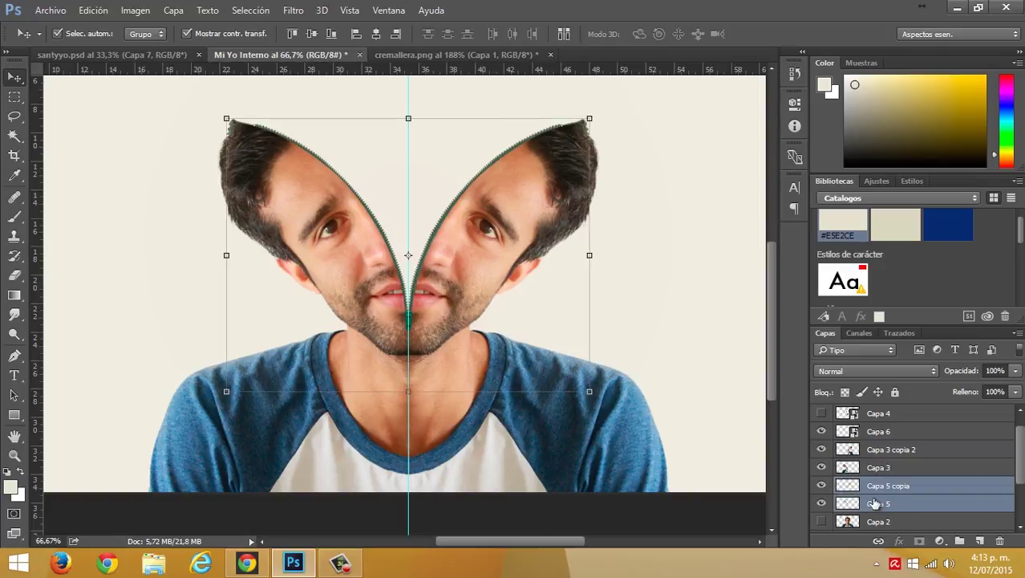
alt+click(958, 542)
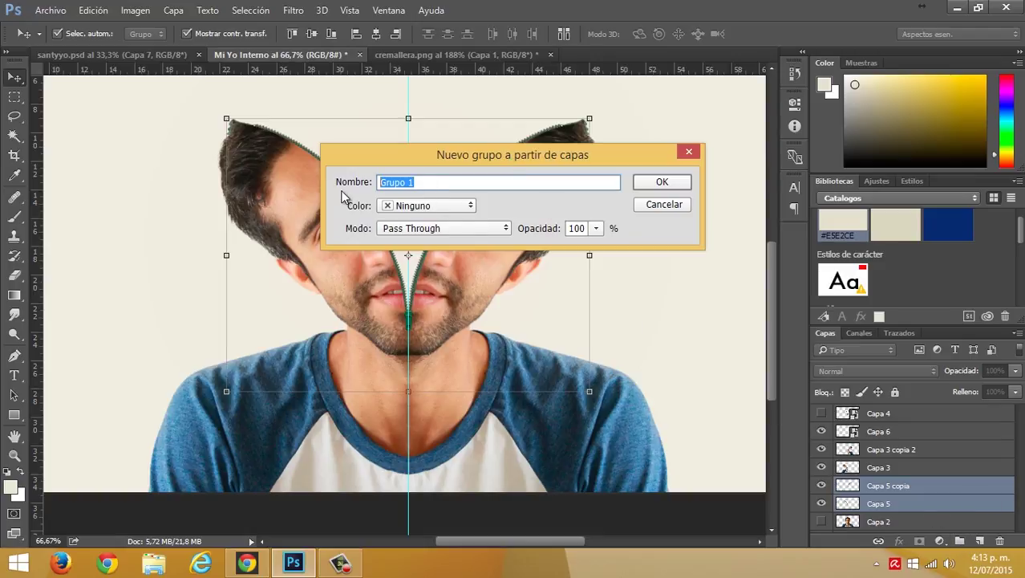
text(Cremellera)
key(Return)
scroll(916, 451, up, 1)
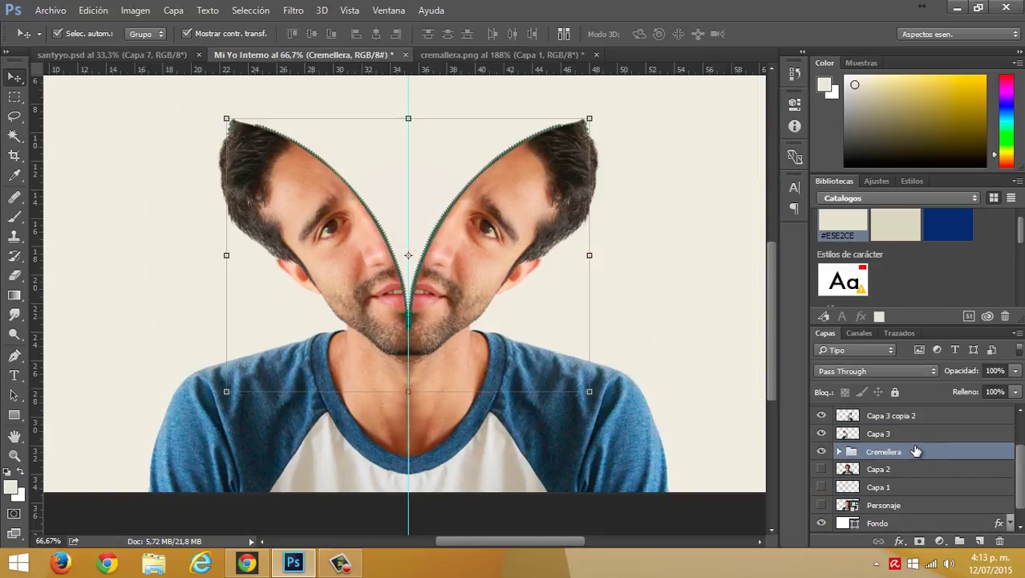
- Add a Hue/Saturation adjustment layer above the Cremellera group and clip it to the group
click(940, 540)
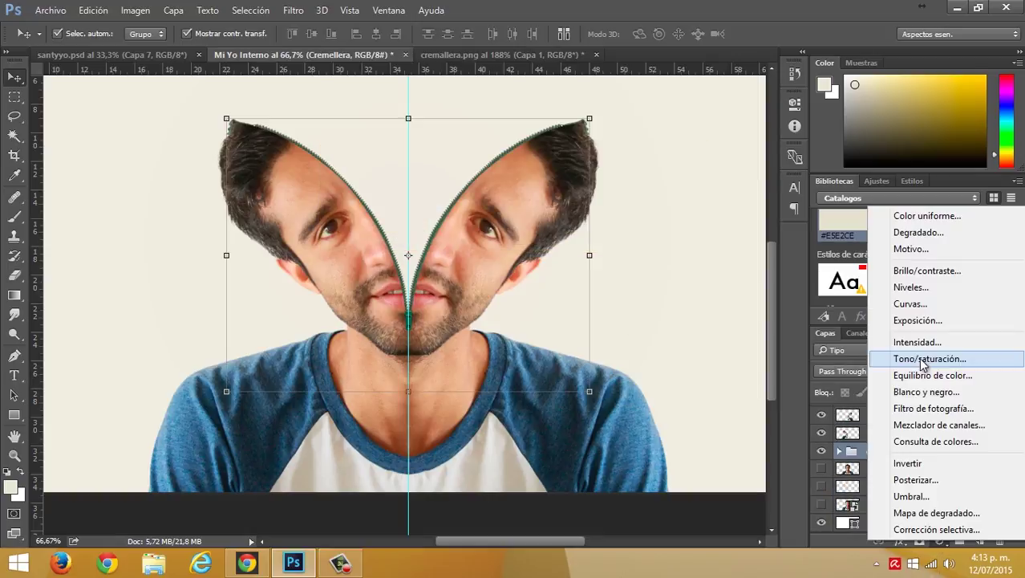
click(925, 358)
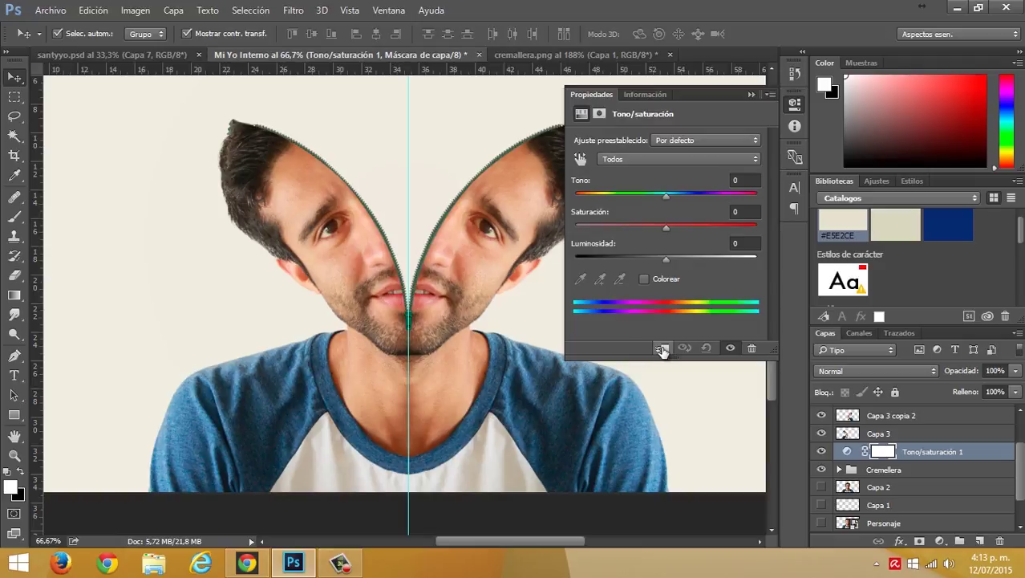
click(662, 348)
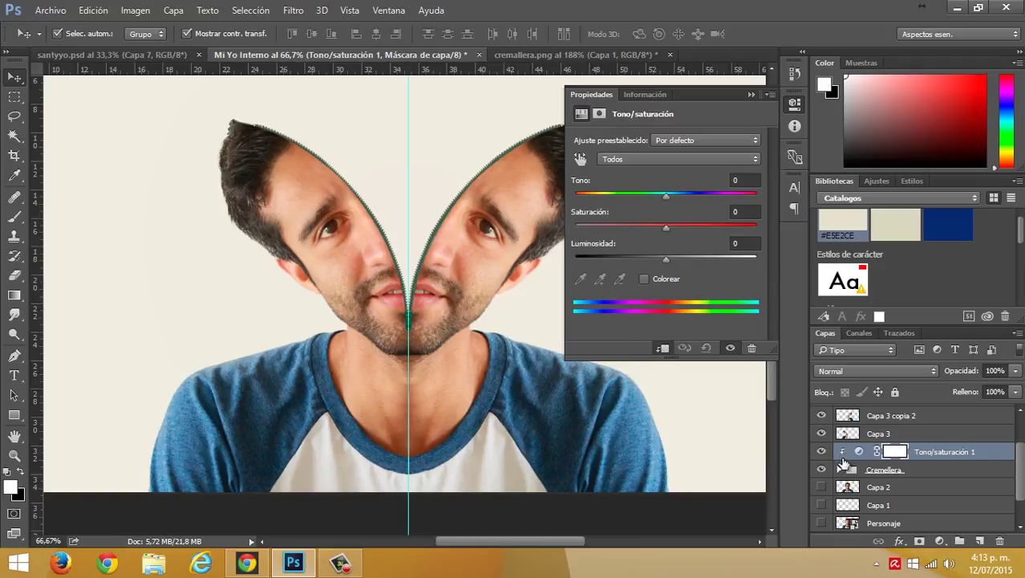
- Colorize the zipper teeth with hue 27, saturation 42 and lightness +16
click(644, 278)
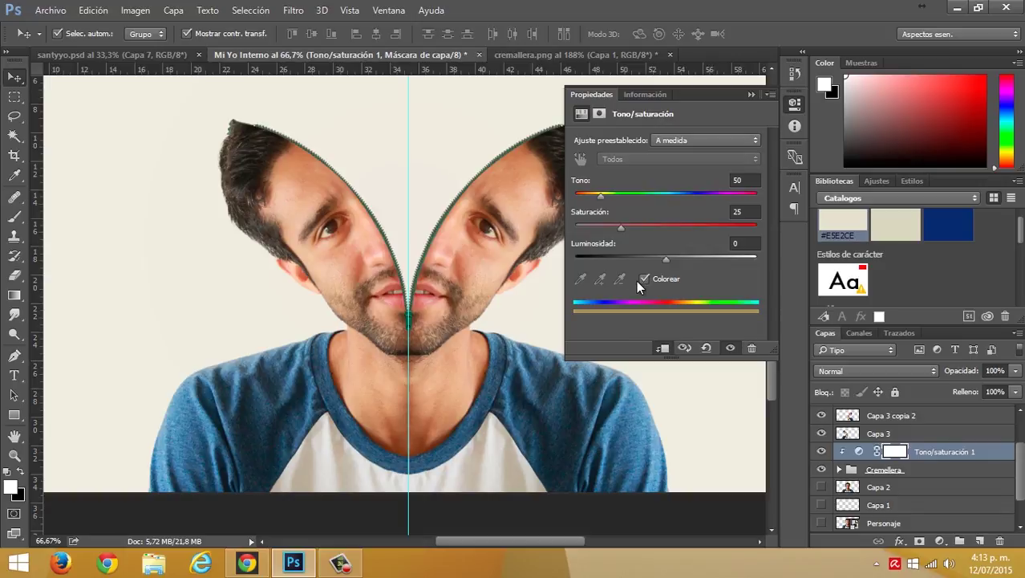
scroll(417, 207, up, 2)
scroll(453, 218, up, 5)
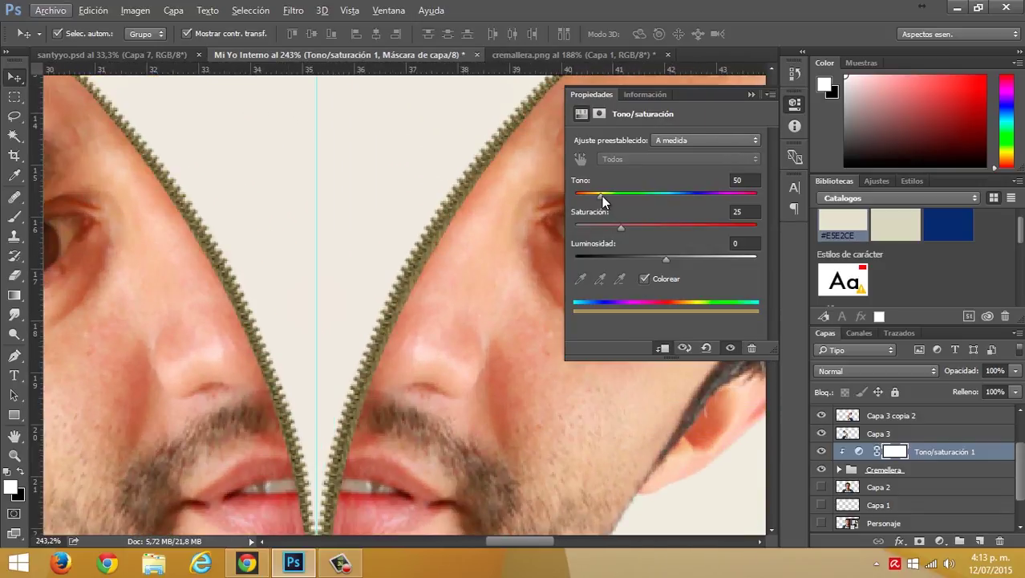
drag(602, 197, 595, 197)
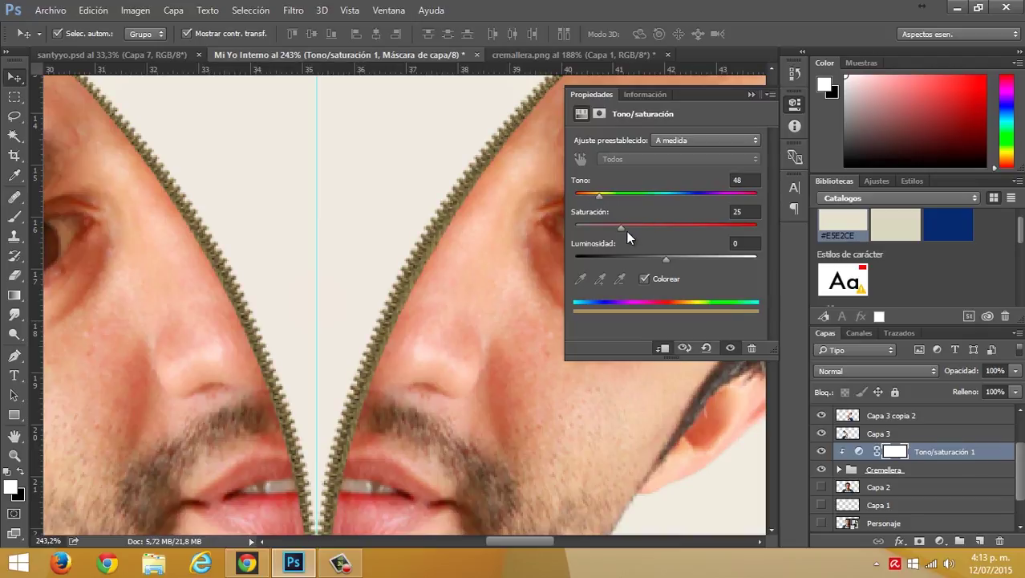
drag(627, 231, 657, 231)
drag(598, 196, 593, 196)
mouse_move(666, 258)
mouse_down()
mouse_move(645, 260)
mouse_move(679, 259)
mouse_up()
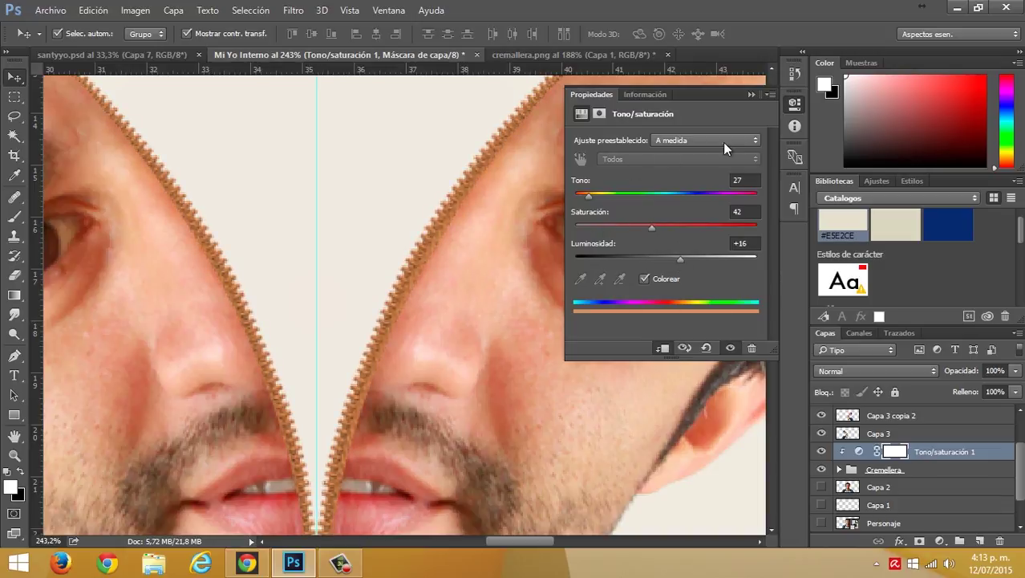
- Save the current Hue/Saturation settings as a preset named "Cremallera"
click(660, 142)
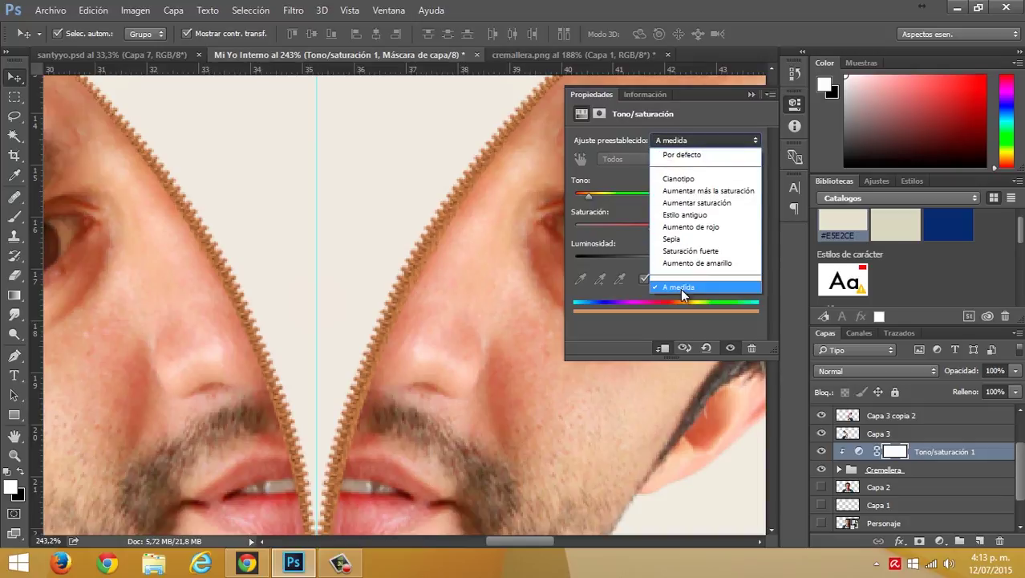
click(663, 142)
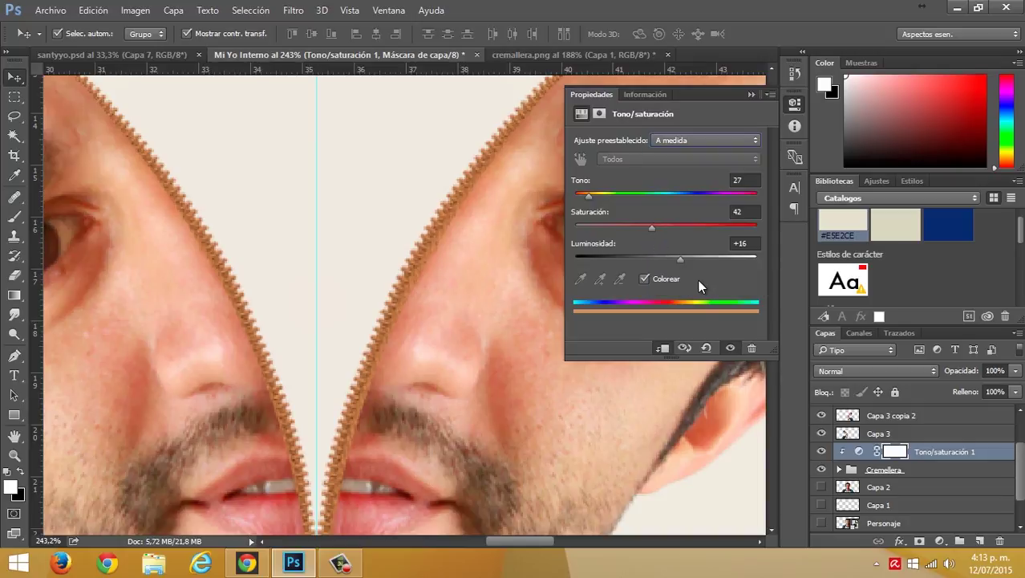
click(769, 95)
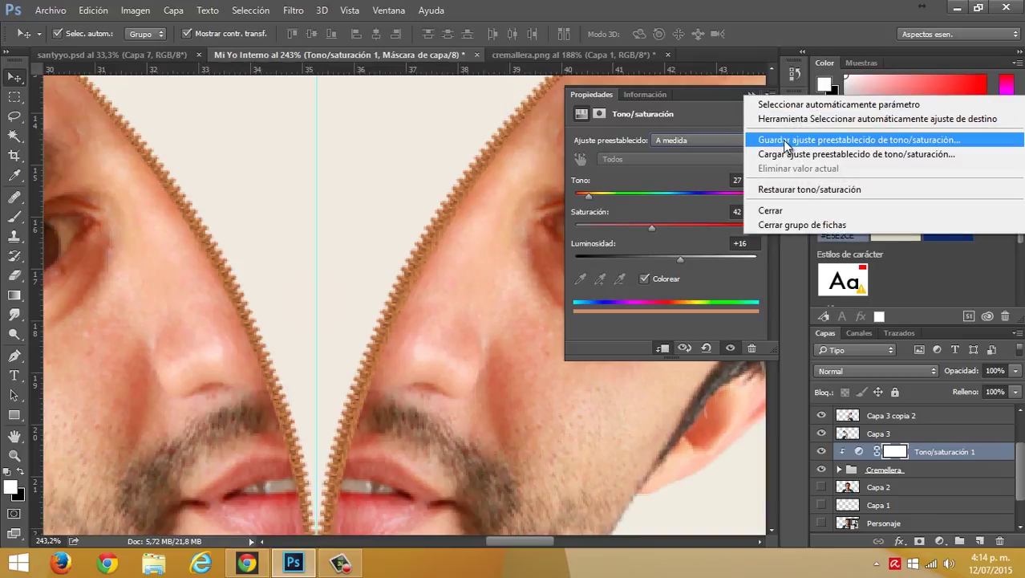
click(782, 140)
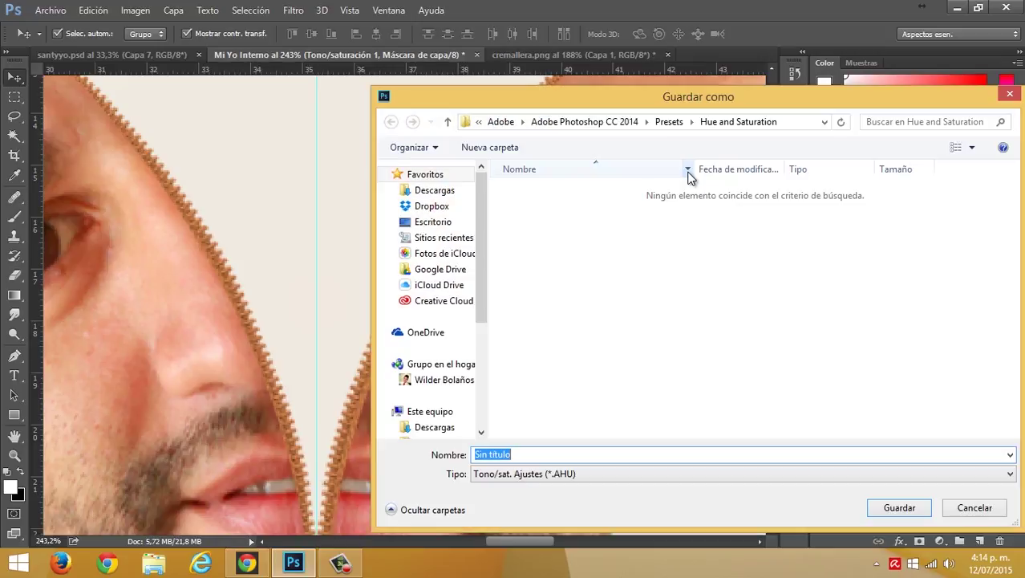
text(Cremalle)
text(llera)
key(Return)
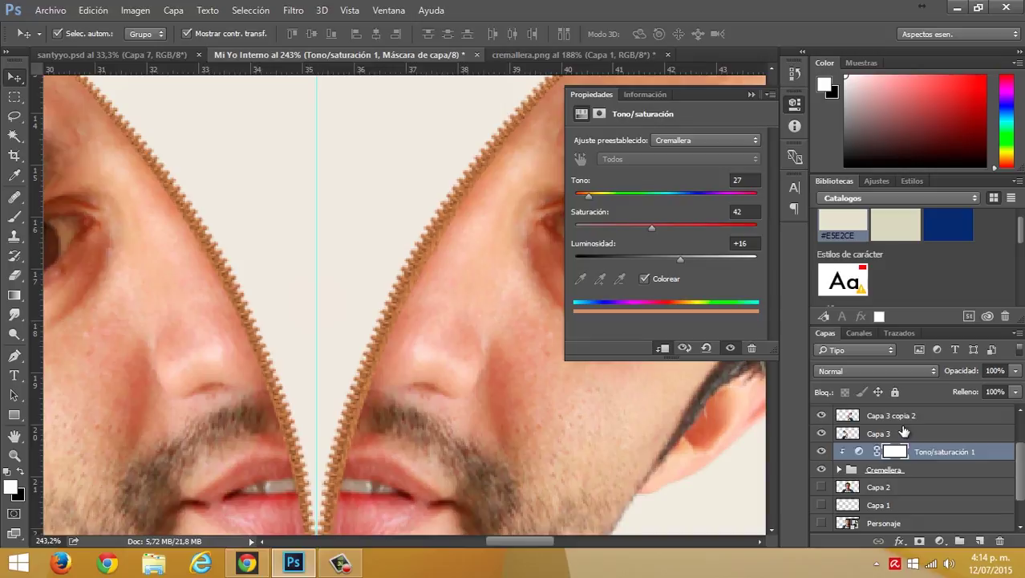
- Add a Hue/Saturation adjustment layer directly above the zipper pull layer Capa 6
scroll(883, 446, up, 2)
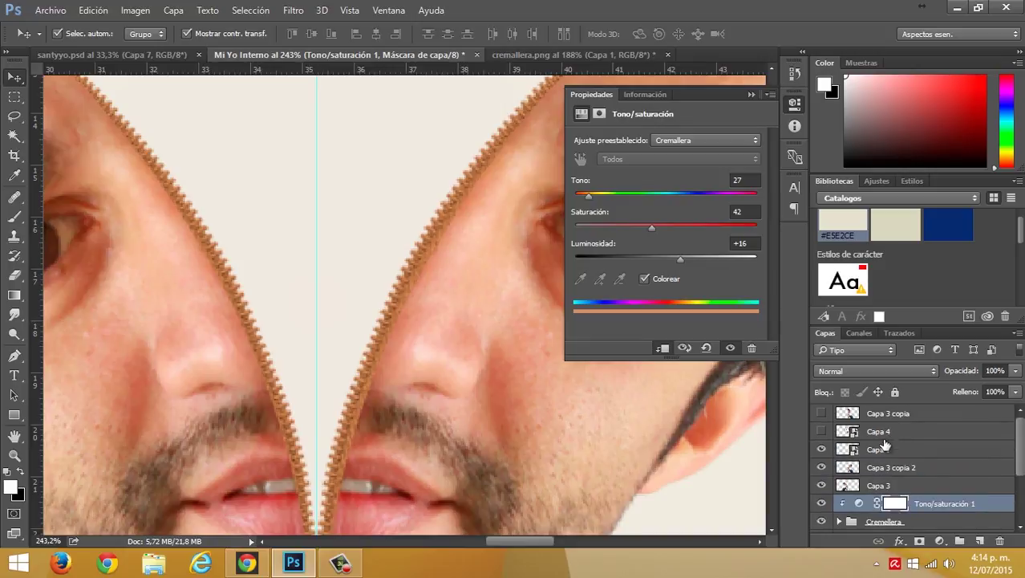
click(882, 449)
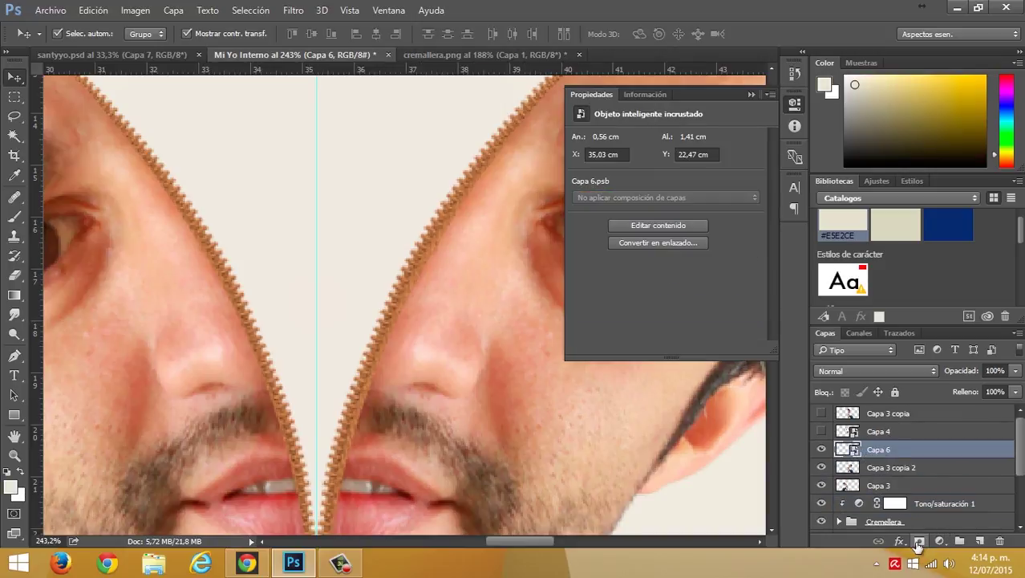
click(937, 539)
click(923, 362)
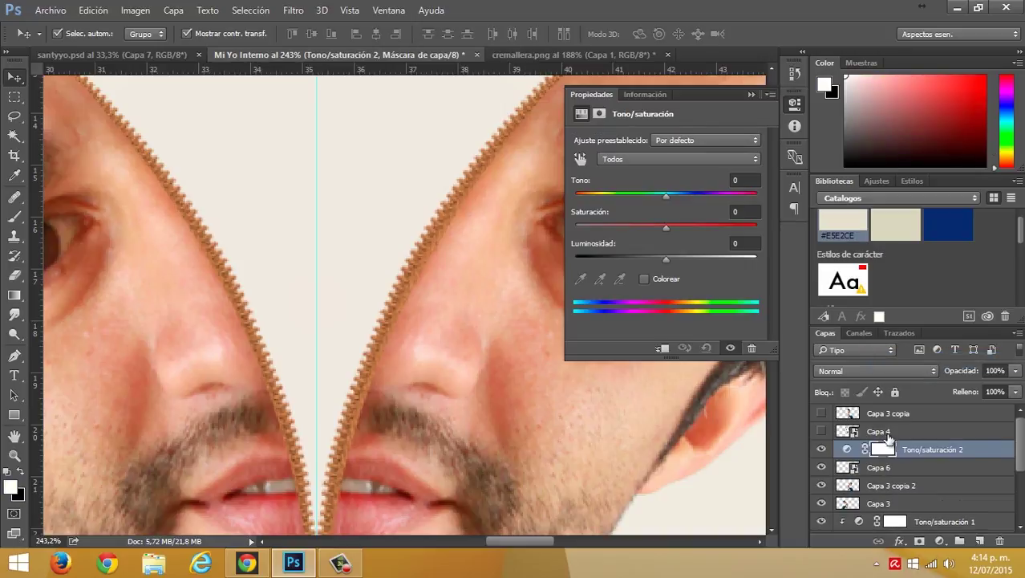
- Load the "Cremallera" Hue/Saturation preset into the new adjustment layer and clip it to Capa 6
click(772, 95)
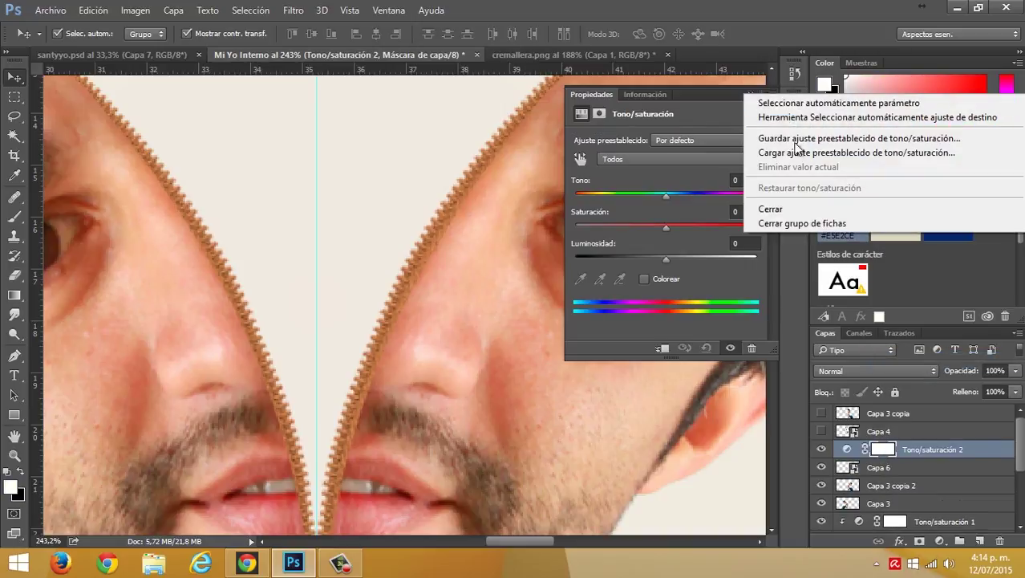
click(801, 151)
click(217, 107)
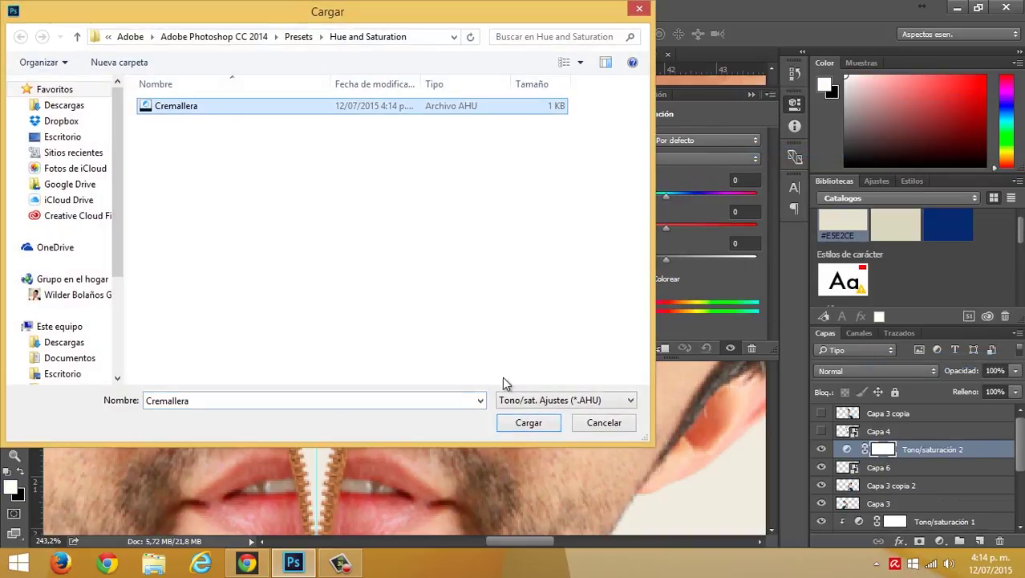
click(523, 423)
scroll(331, 401, down, 6)
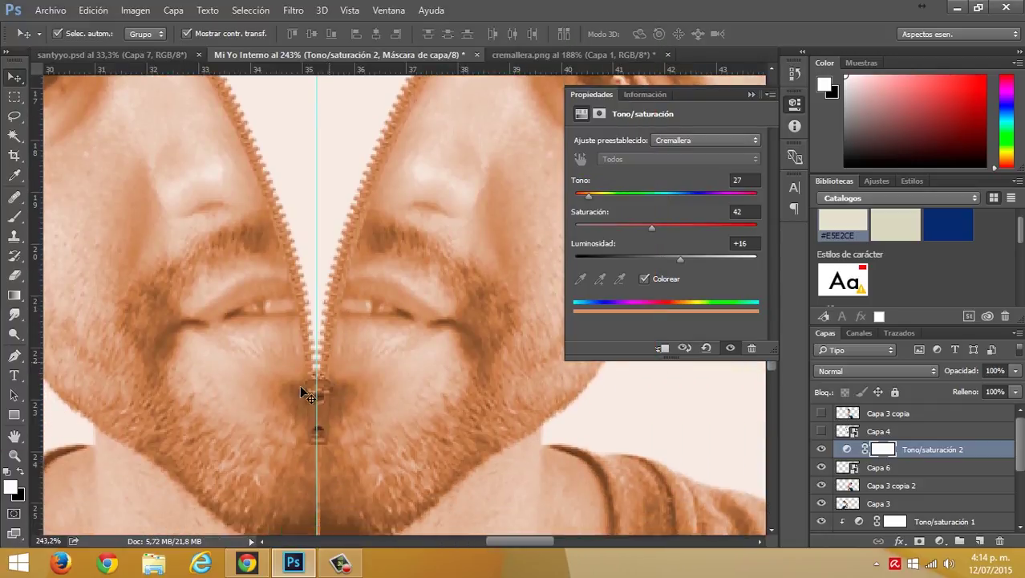
click(685, 349)
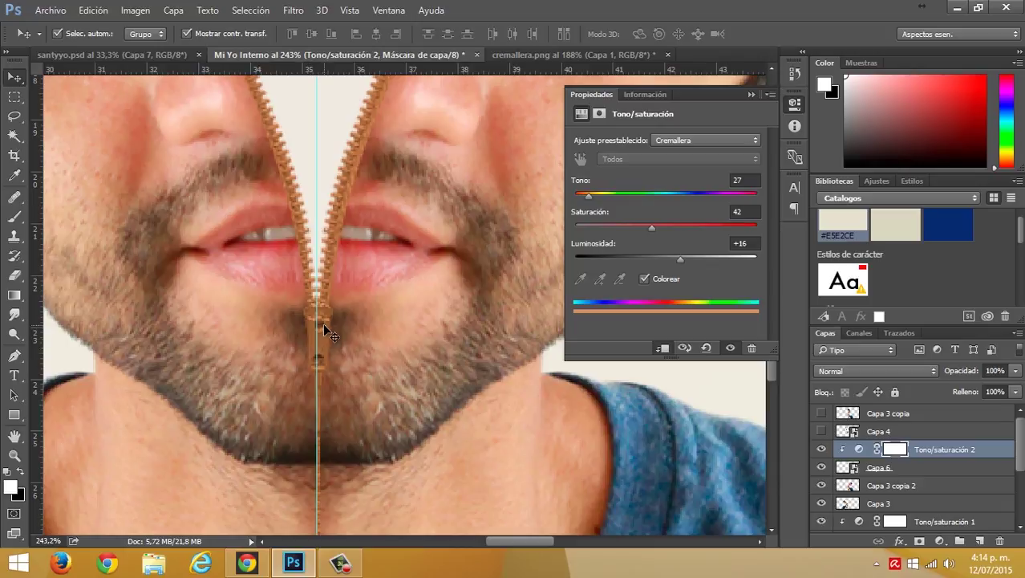
key(ctrl+minus)
key(ctrl+minus)
key(ctrl+minus)
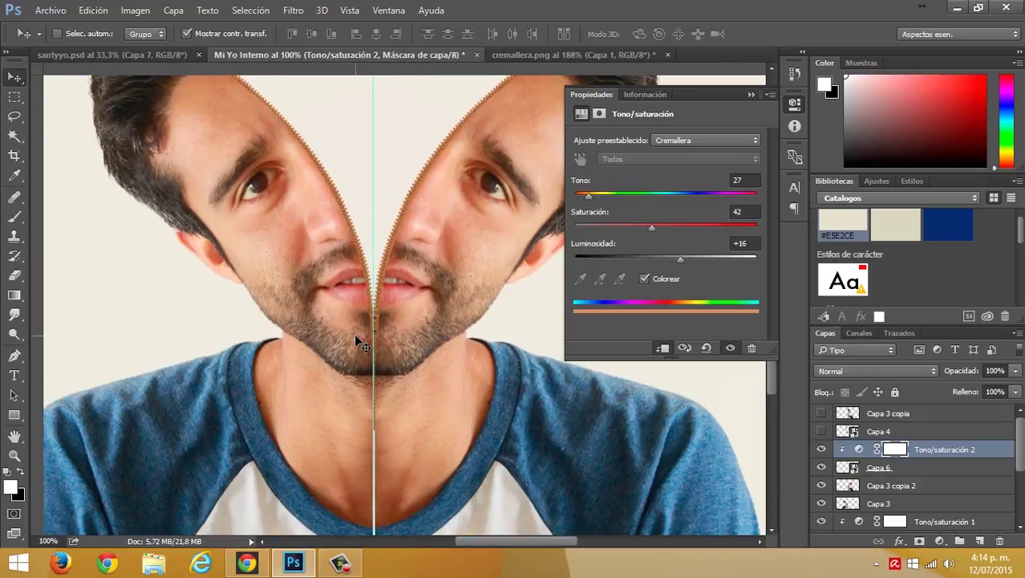
key(ctrl+minus)
key(ctrl+minus)
key(ctrl+plus)
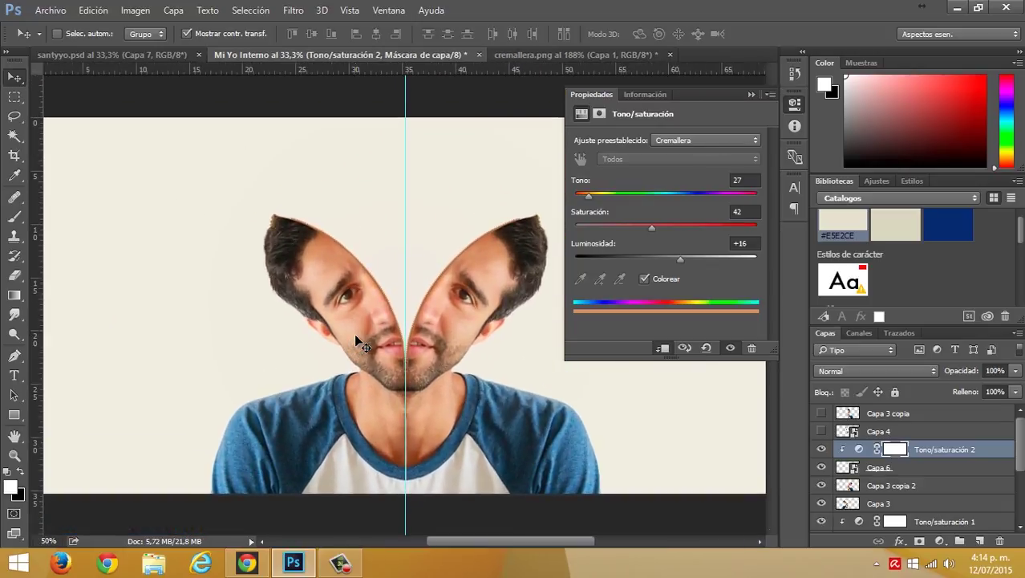
click(751, 95)
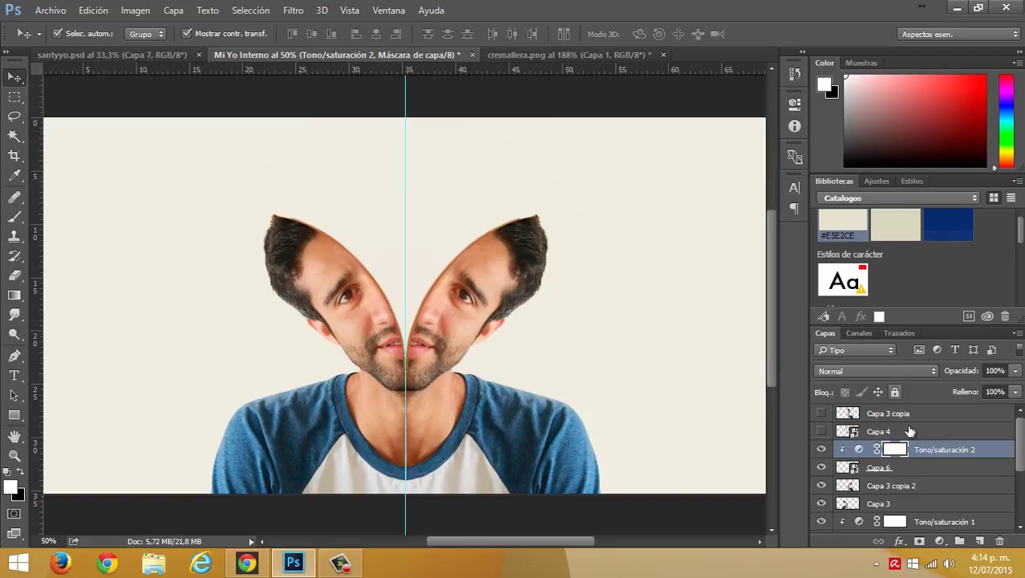
- Add a layer mask to the Cremellera group
scroll(896, 482, down, 1)
click(886, 502)
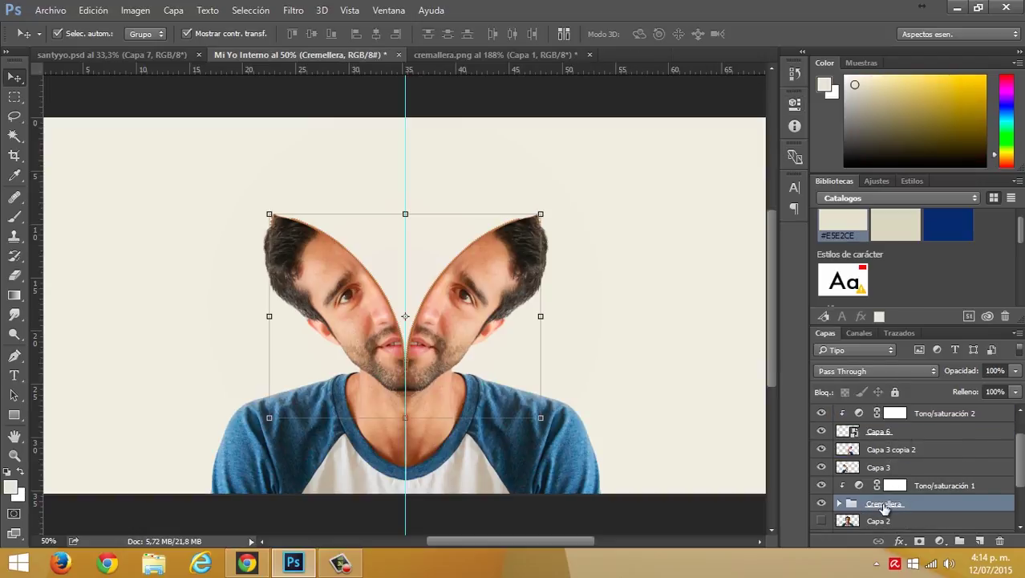
click(920, 541)
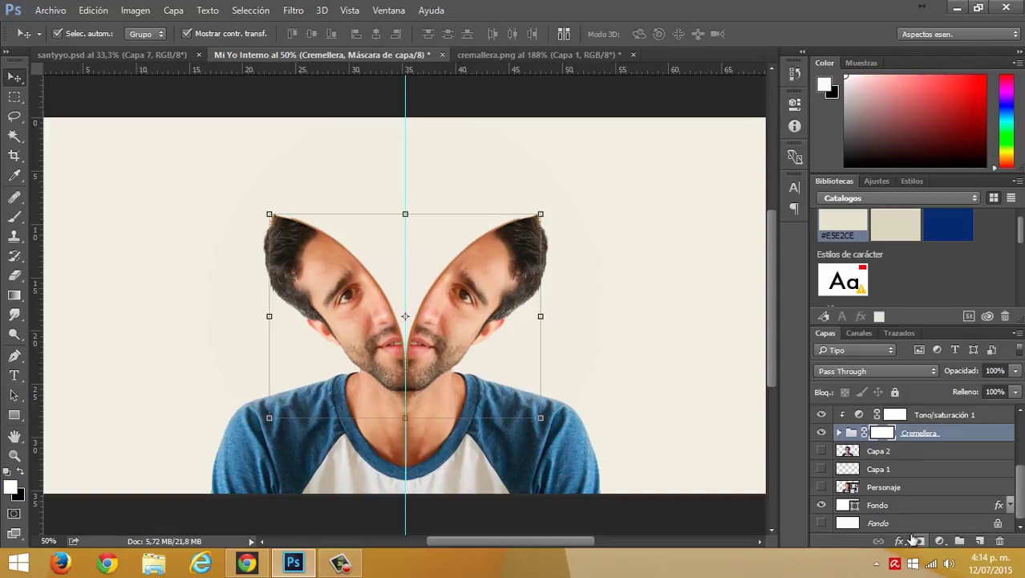
- Paint black on the Cremellera mask with a 16 px brush to hide the zipper end overhanging the right head half's tip
scroll(544, 250, up, 8)
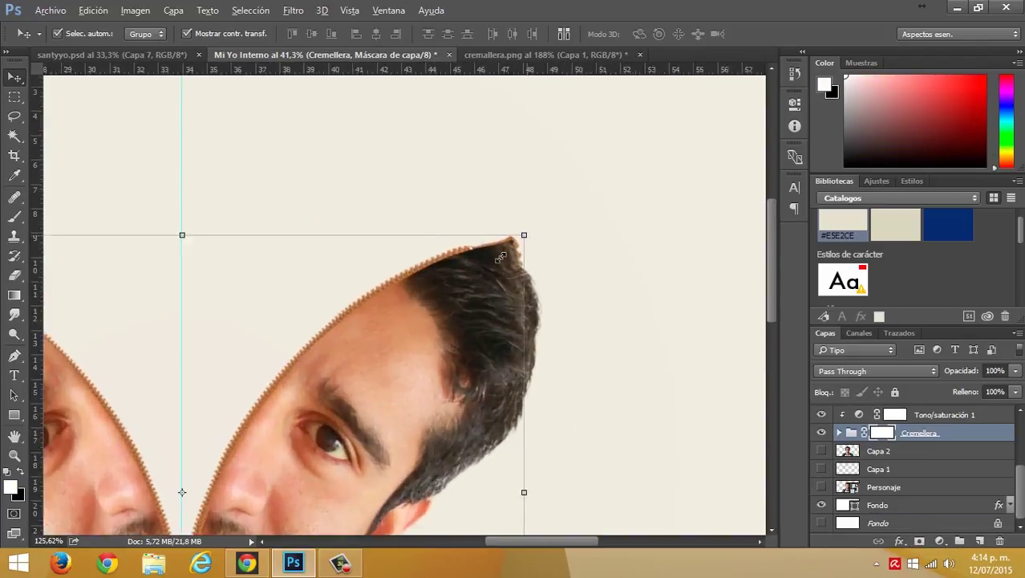
scroll(550, 271, up, 2)
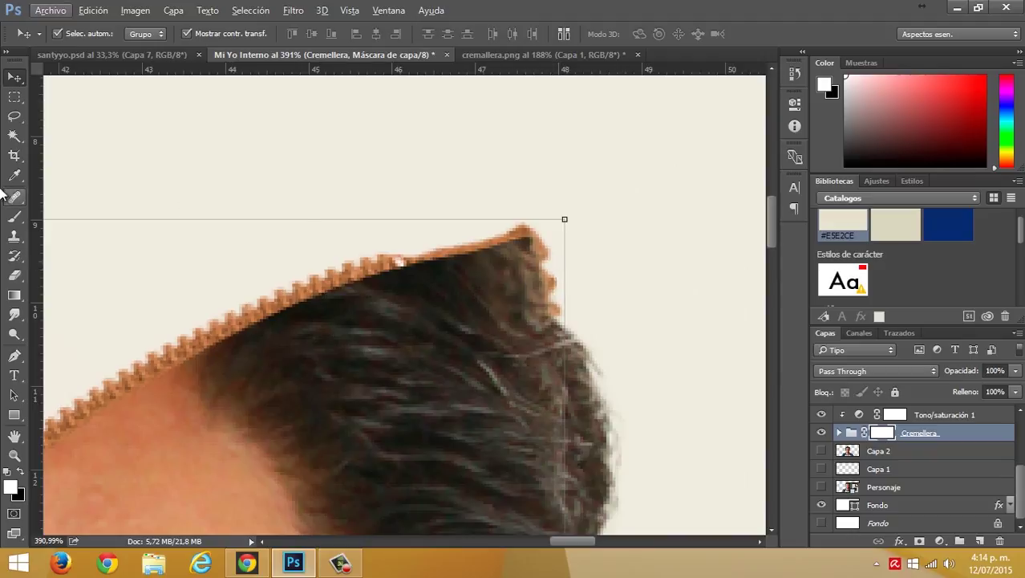
click(13, 220)
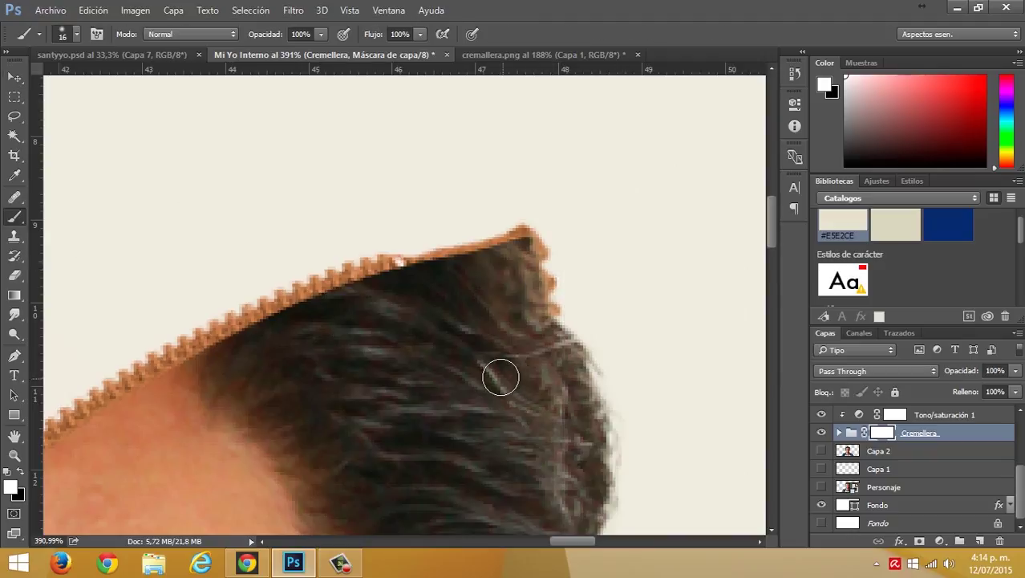
key(x)
mouse_move(577, 286)
mouse_down()
mouse_move(524, 310)
mouse_move(552, 290)
mouse_move(564, 248)
mouse_move(519, 279)
mouse_up()
drag(568, 222, 522, 210)
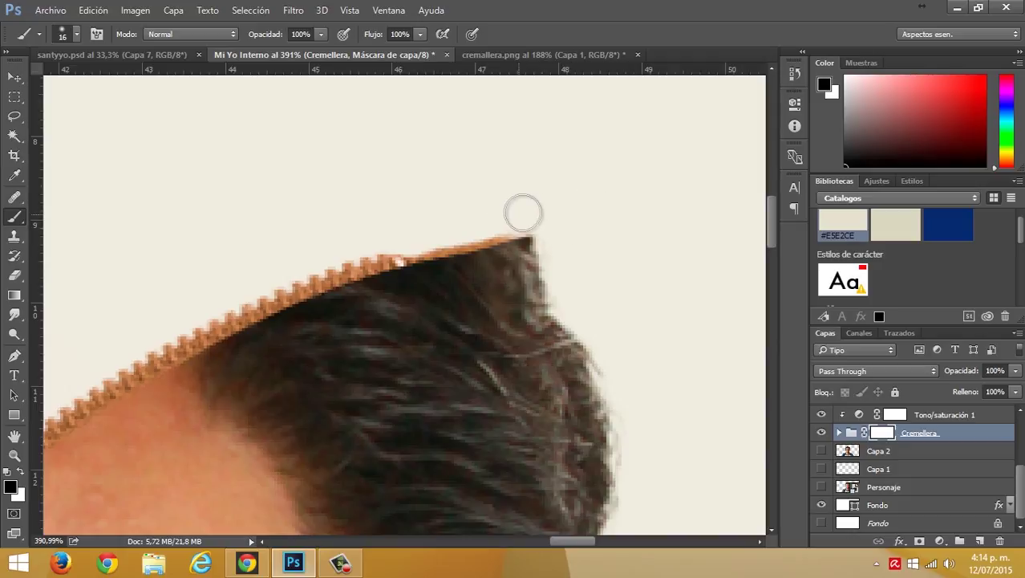
- Mask out the zipper end sticking out past the hair at the left head half's tip in the same way
drag(121, 261, 722, 280)
mouse_move(118, 449)
mouse_down()
mouse_move(604, 381)
mouse_move(730, 484)
mouse_up()
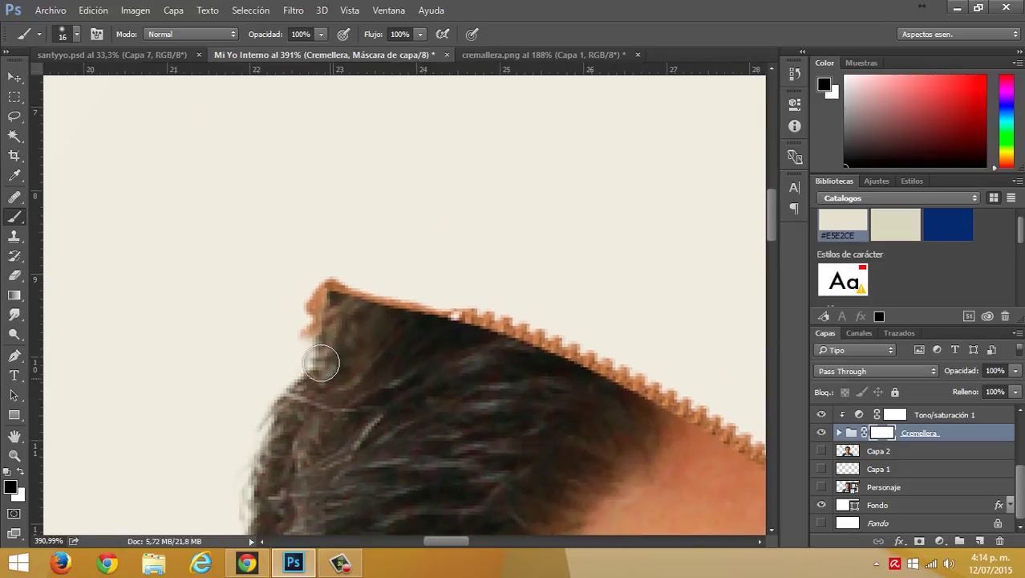
mouse_move(323, 362)
mouse_down()
mouse_move(289, 305)
mouse_move(318, 336)
mouse_move(324, 317)
mouse_move(291, 289)
mouse_move(320, 273)
mouse_up()
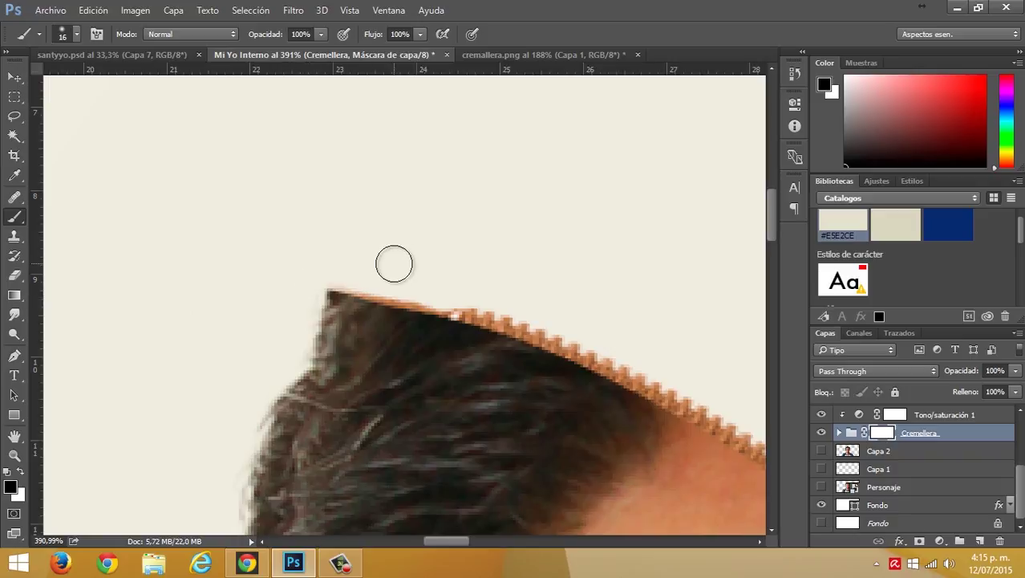
key(ctrl+minus)
key(ctrl+minus)
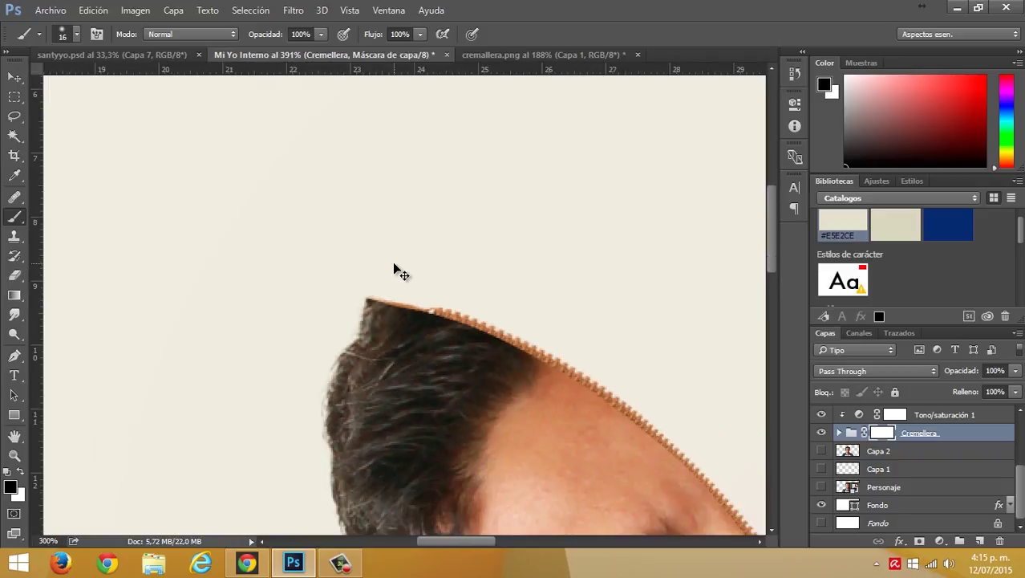
key(ctrl+minus)
key(ctrl+minus)
key(ctrl+minus)
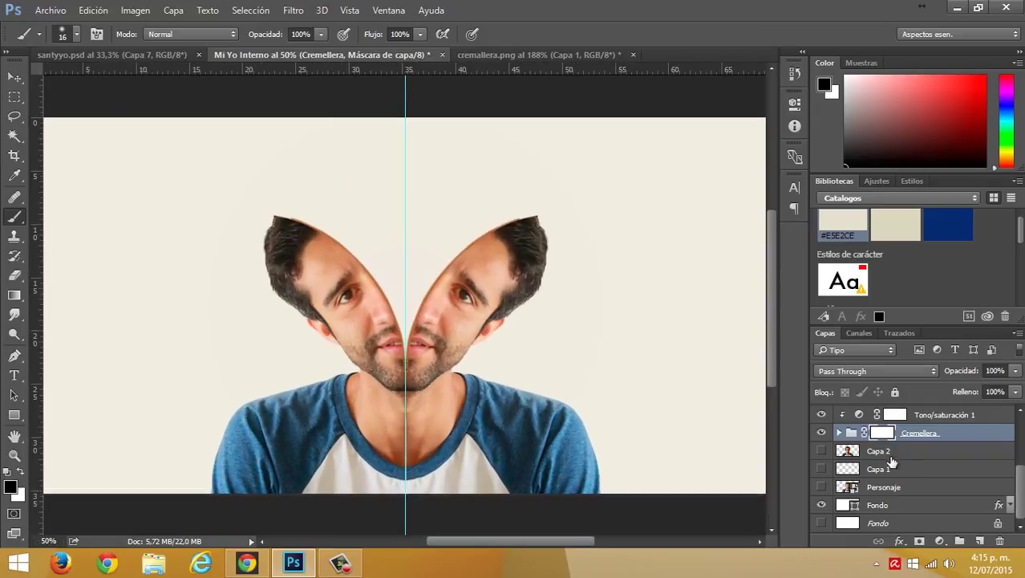
- Duplicate Capa 2, place the copy between Capa 6 and Capa 3 copia 2, and make it visible
click(881, 451)
scroll(883, 473, up, 3)
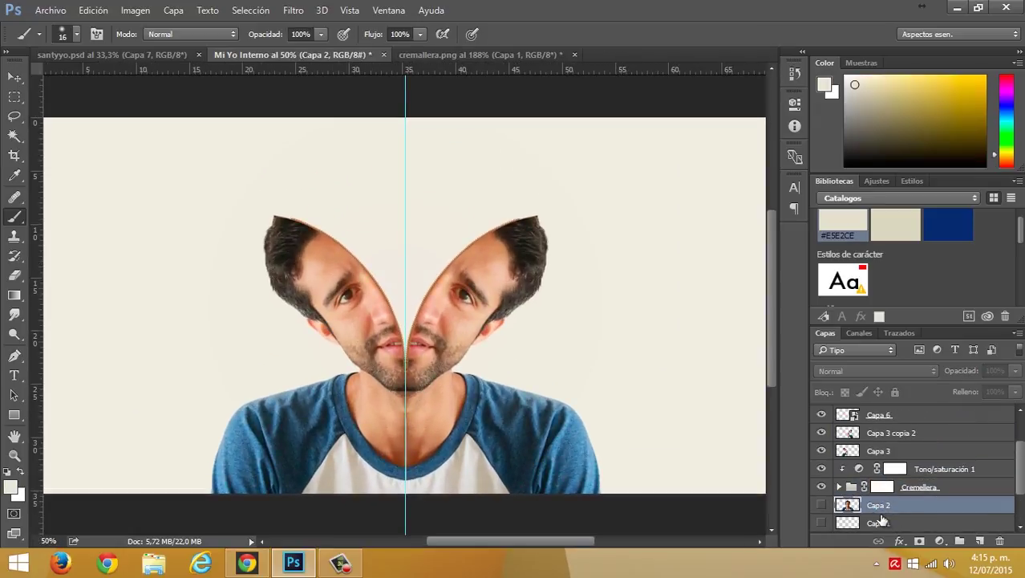
click(822, 506)
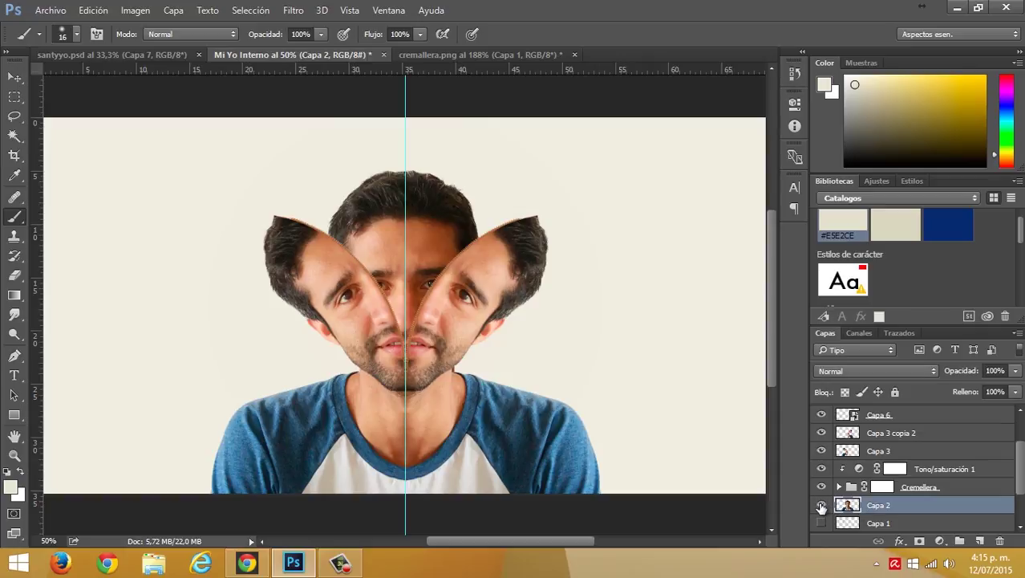
click(821, 506)
click(822, 505)
click(821, 505)
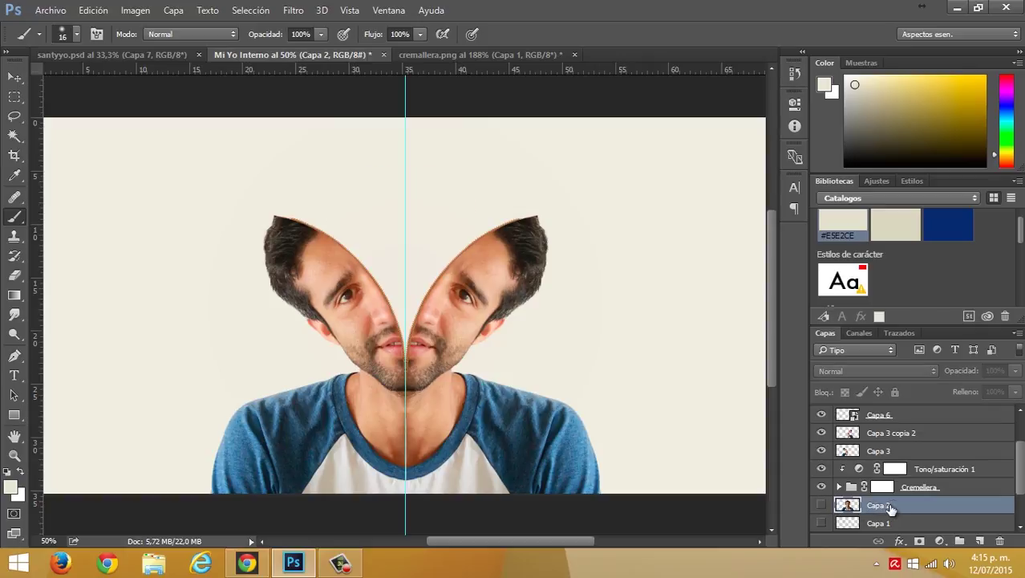
key(ctrl+j)
scroll(899, 506, down, 4)
scroll(883, 487, up, 3)
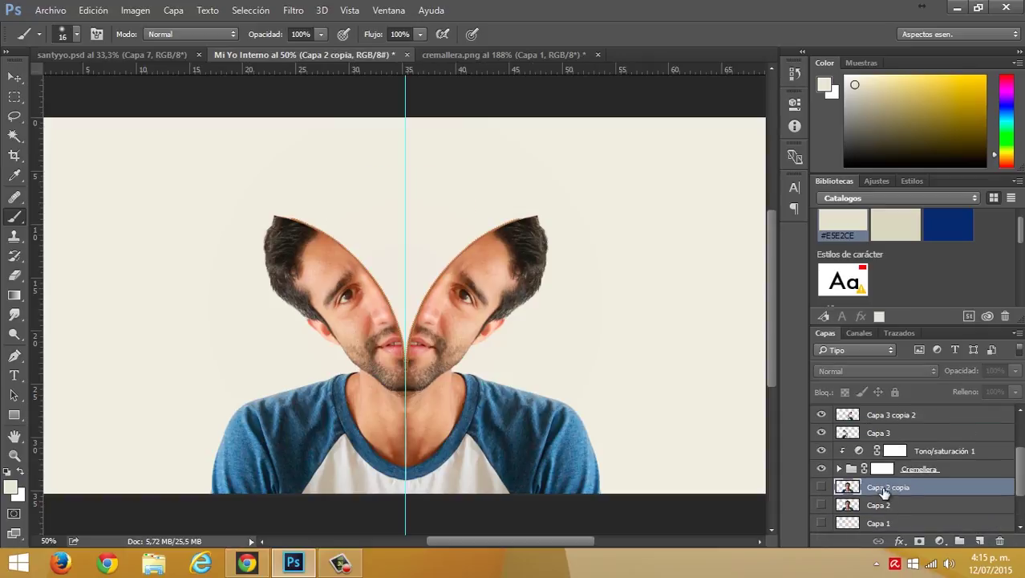
drag(894, 491, 833, 462)
click(822, 451)
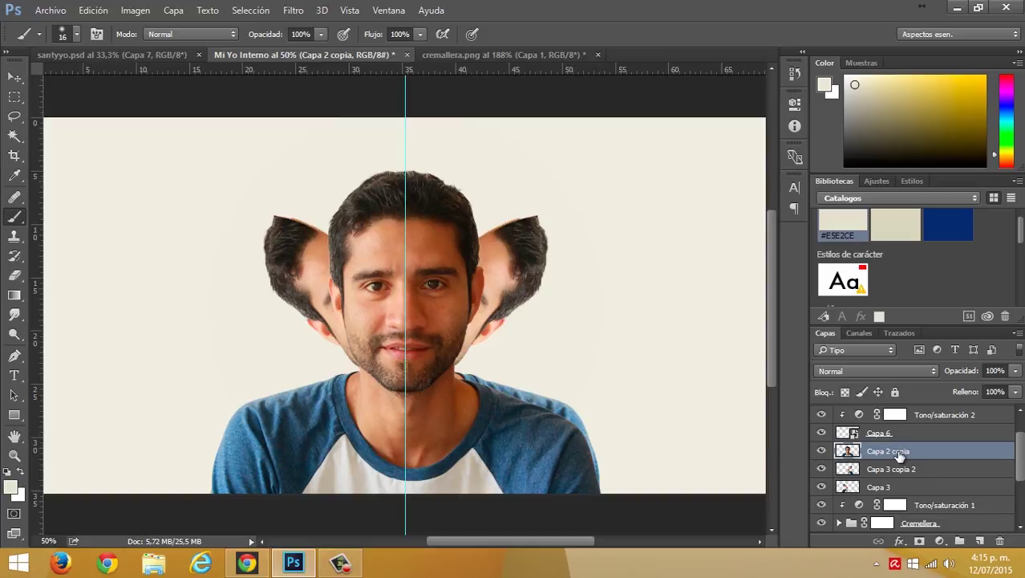
- Copy the left half of Capa 2 copia, up to the vertical guide, to a new layer and hide Capa 2 copia
click(14, 96)
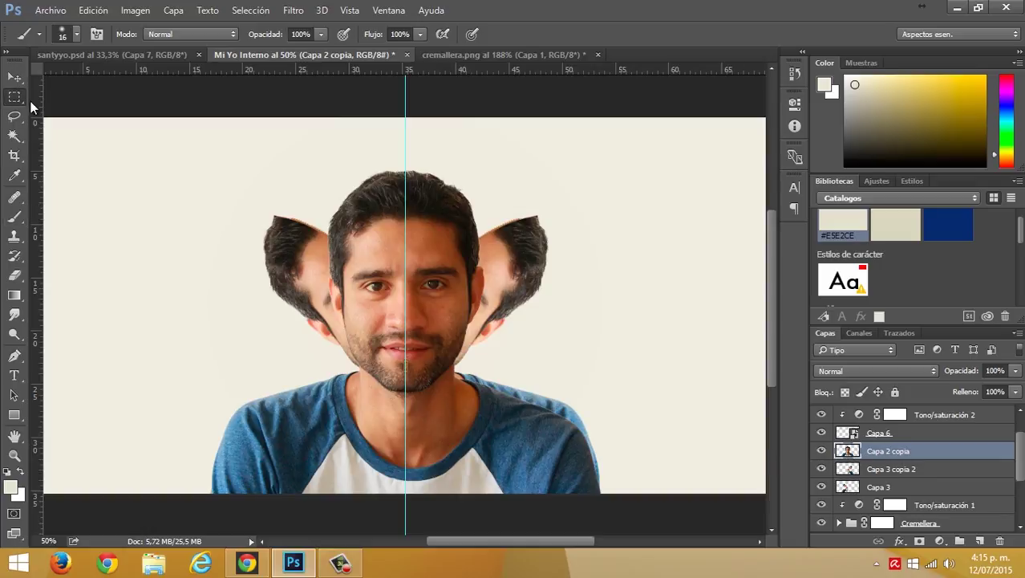
drag(78, 120, 405, 489)
key(ctrl+j)
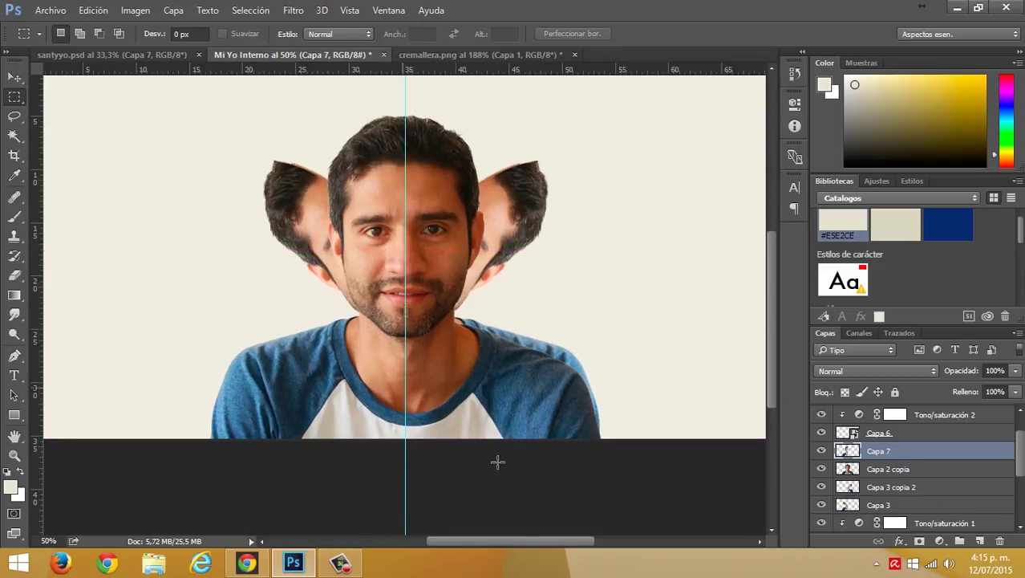
click(820, 469)
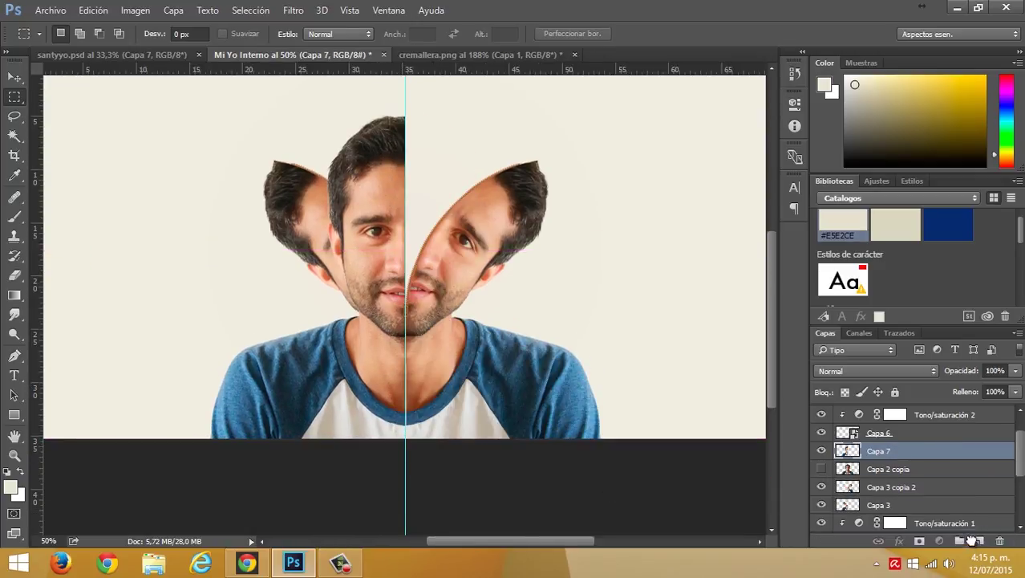
- Duplicate the half-portrait layer Capa 7, flip the copy horizontally and align it against the guide to complete the face
key(ctrl+j)
key(ctrl+t)
right_click(375, 294)
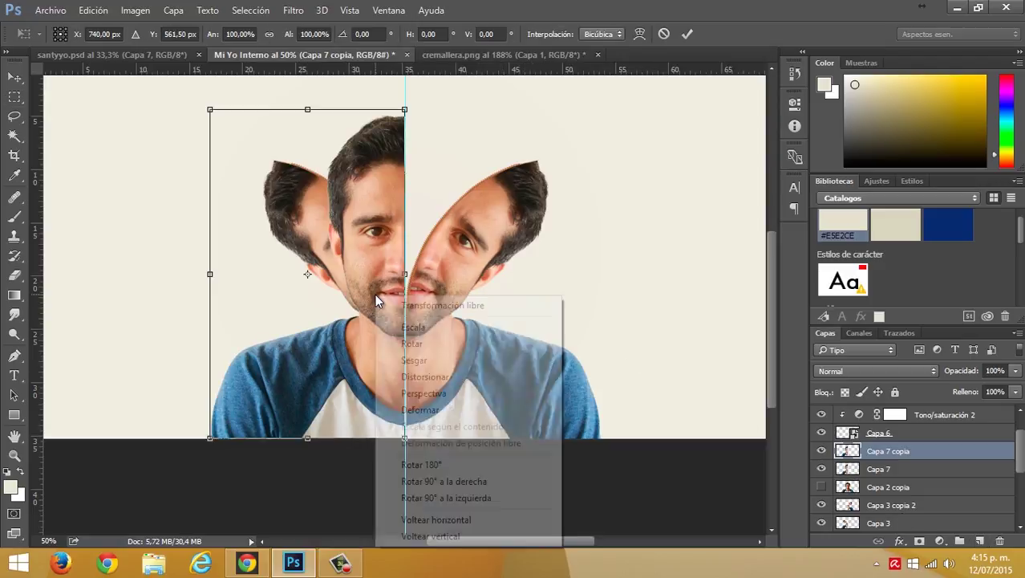
click(441, 520)
drag(288, 387, 483, 388)
key(Return)
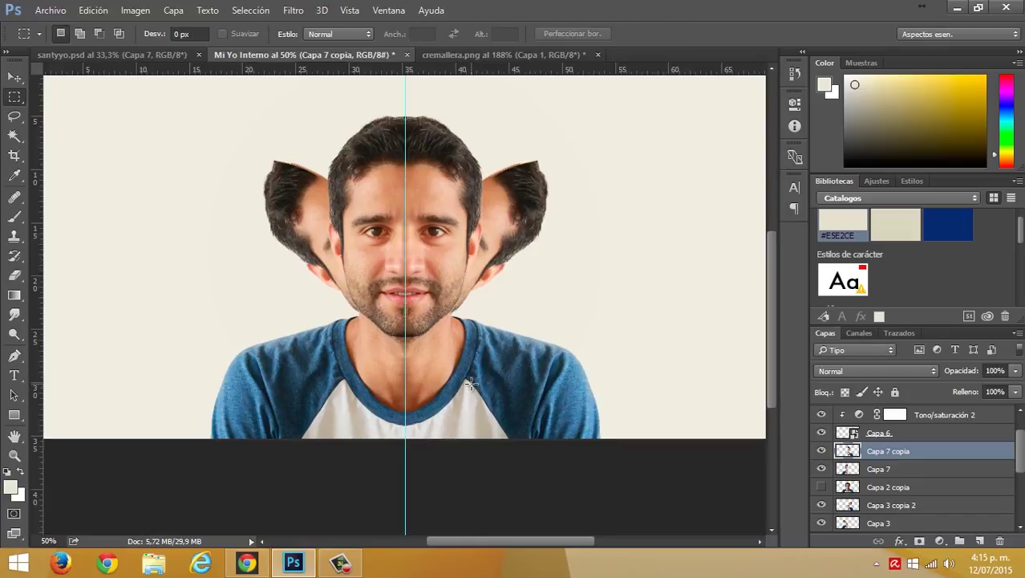
- Convert Capa 7 and Capa 7 copia together into one smart object
shift+click(883, 470)
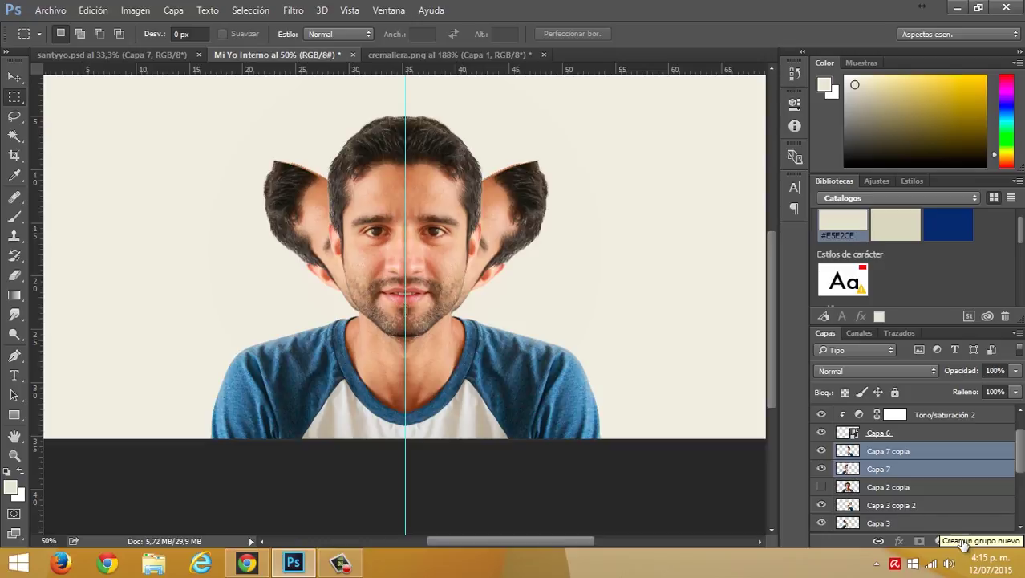
right_click(886, 452)
click(538, 256)
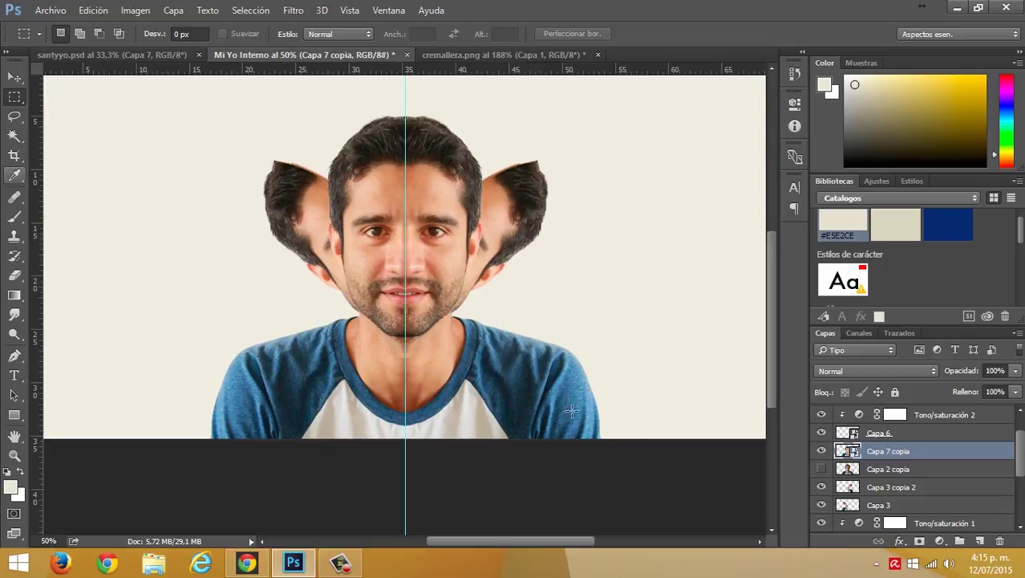
- Add a layer mask to Capa 7 copia and paint out the upright face between the unzipped halves with a 99 px soft black brush
click(920, 541)
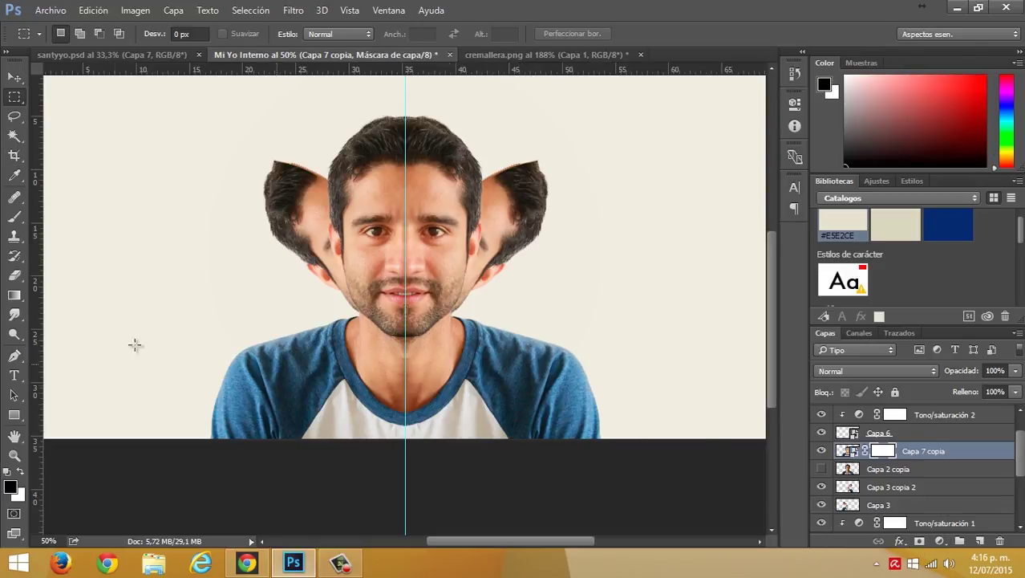
click(14, 216)
right_click(359, 229)
click(445, 266)
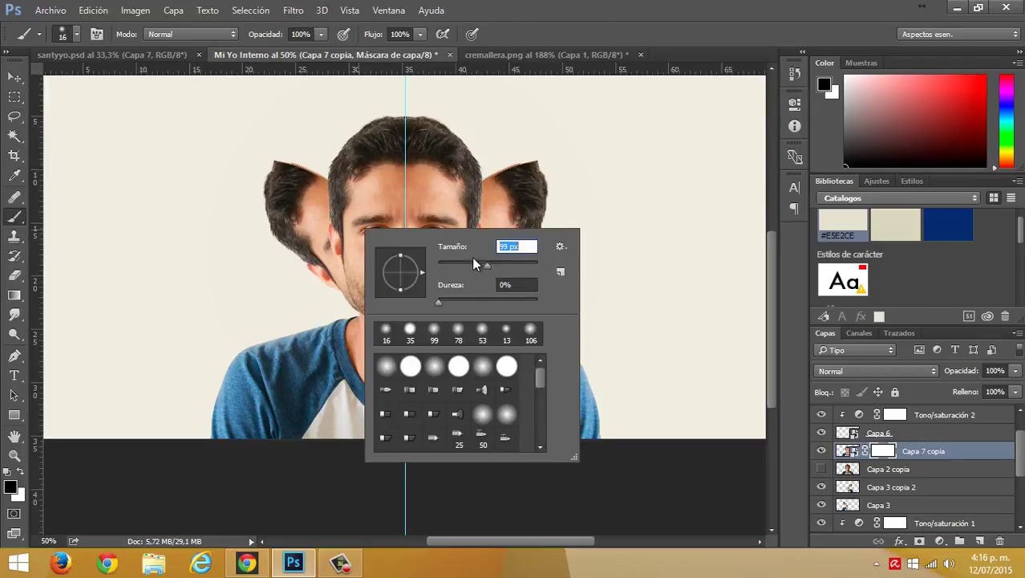
click(245, 150)
mouse_move(337, 172)
mouse_down()
mouse_move(392, 122)
mouse_move(424, 169)
mouse_move(378, 217)
mouse_move(430, 236)
mouse_up()
scroll(436, 254, down, 1)
scroll(437, 254, up, 12)
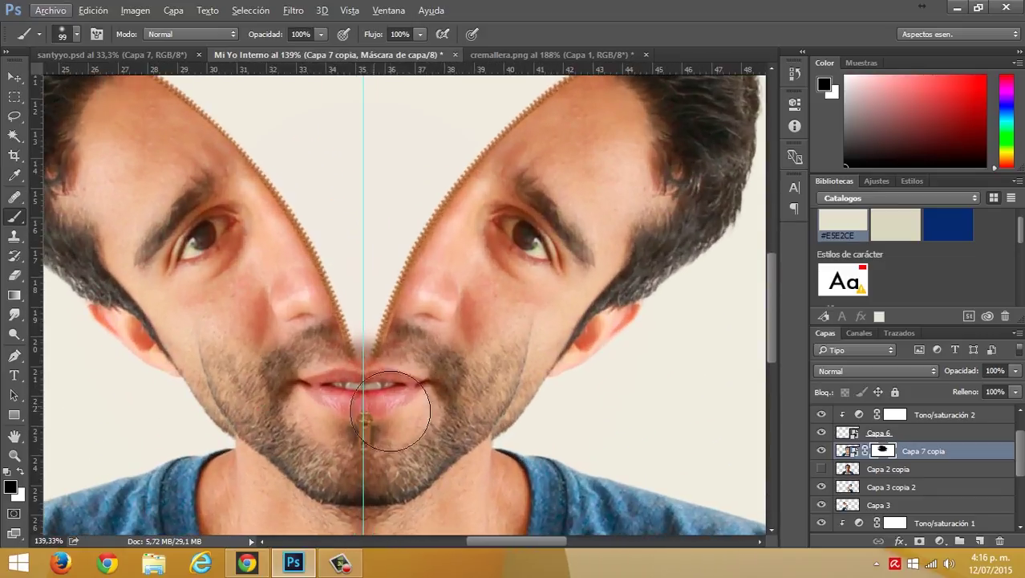
drag(390, 309, 408, 196)
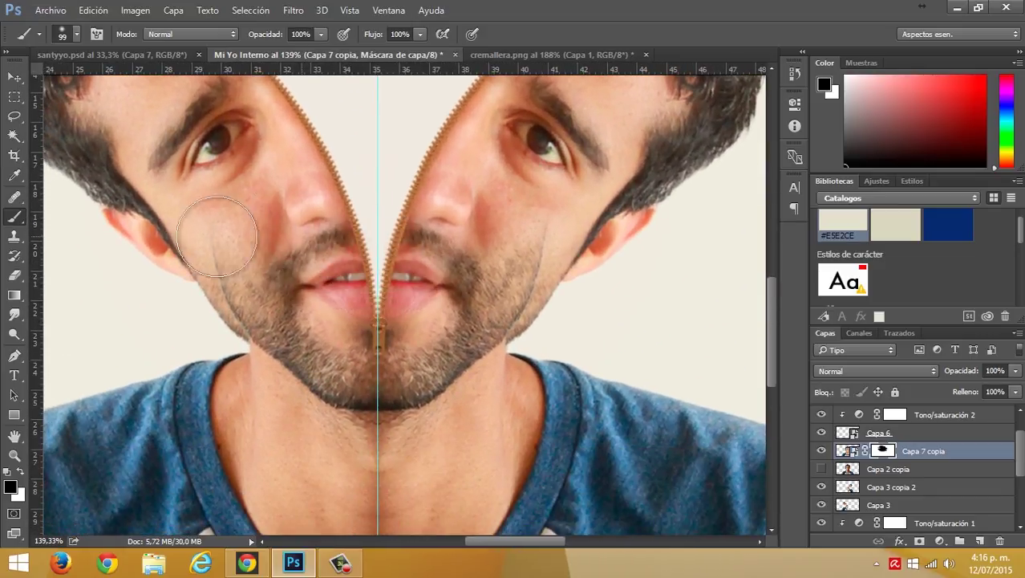
- Paint away the leftover seams on both cheeks in the Capa 7 copia mask, using soft brush sizes of 18 and 69 px
mouse_move(229, 229)
mouse_down()
mouse_move(239, 271)
mouse_move(263, 245)
mouse_up()
right_click(263, 244)
double_click(426, 262)
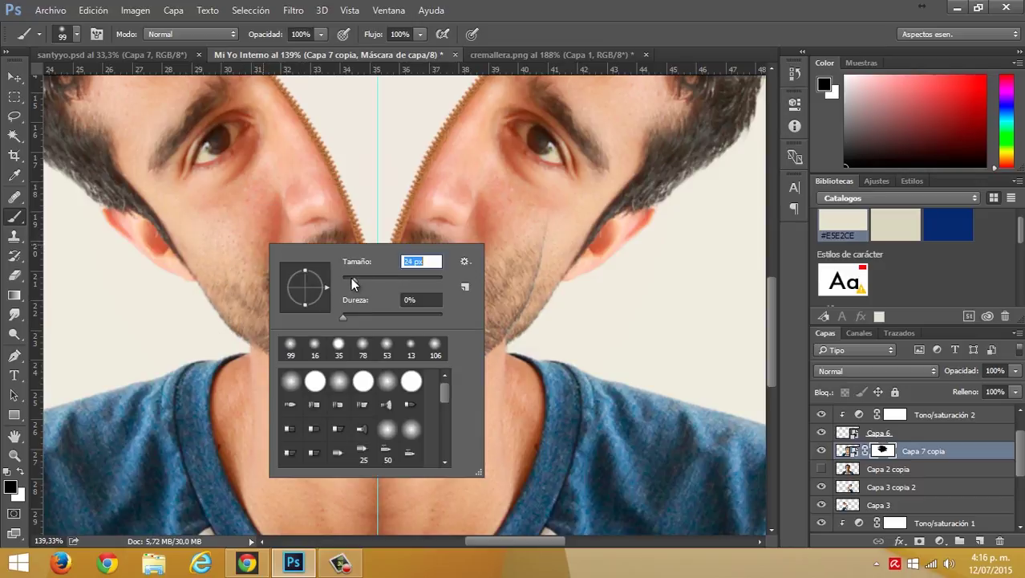
text(18)
key(Return)
right_click(533, 239)
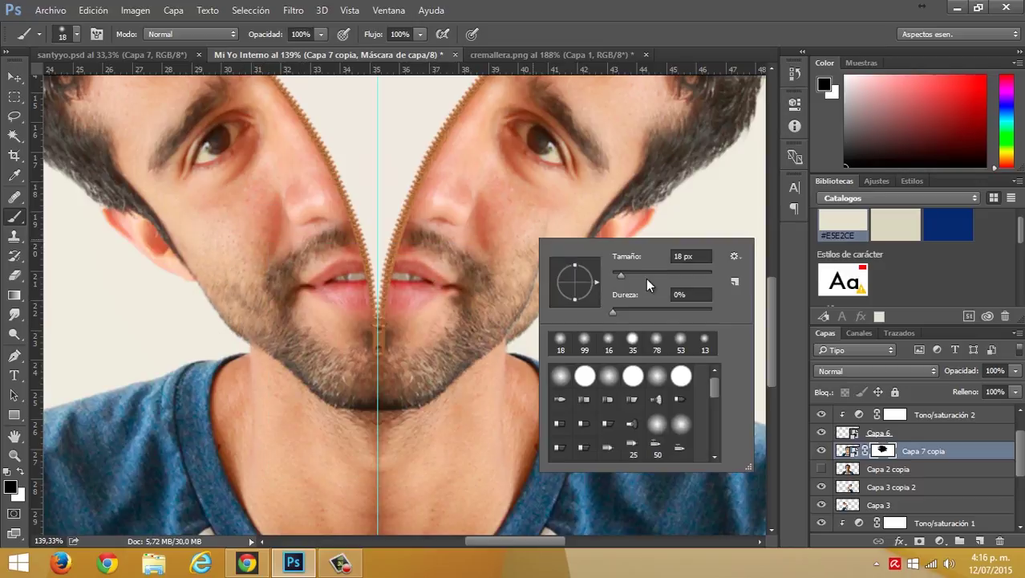
text(69)
key(Return)
mouse_move(562, 270)
mouse_down()
mouse_move(536, 286)
mouse_move(528, 344)
mouse_move(487, 373)
mouse_move(472, 400)
mouse_move(477, 315)
mouse_up()
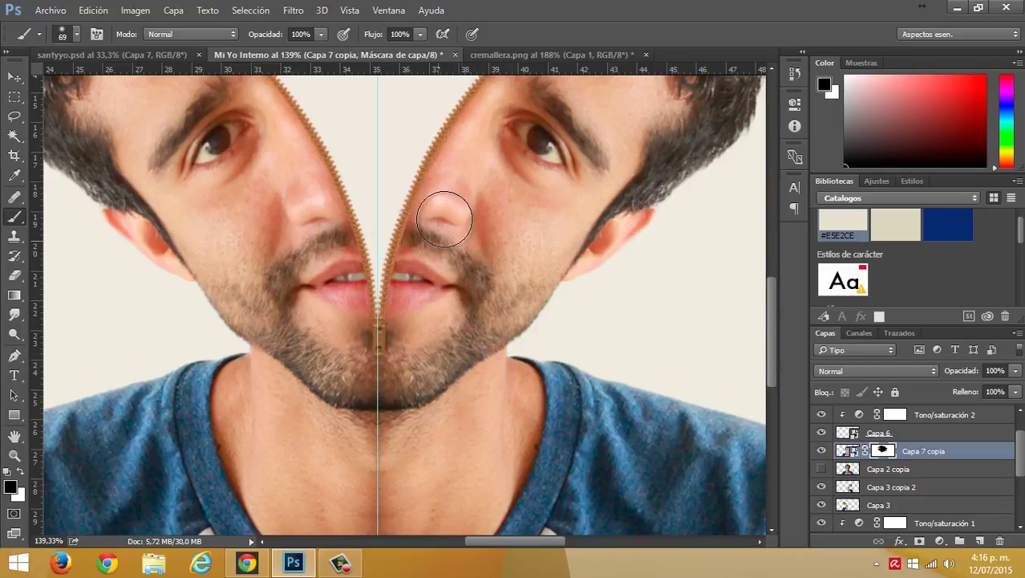
- Set the brush size to 16 px and touch up the Capa 7 copia mask around the zipper pull and chin
right_click(309, 294)
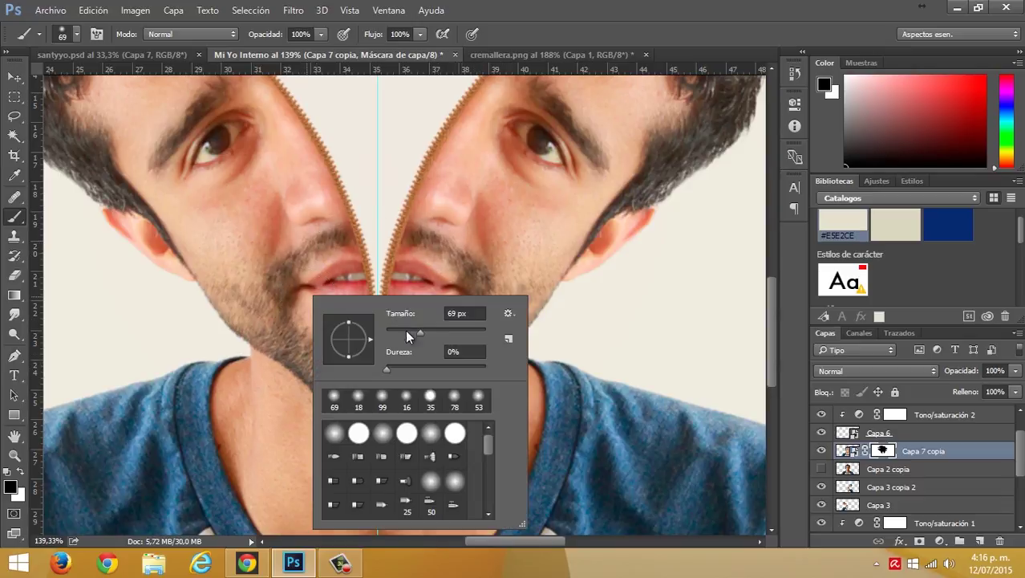
text(16)
key(Return)
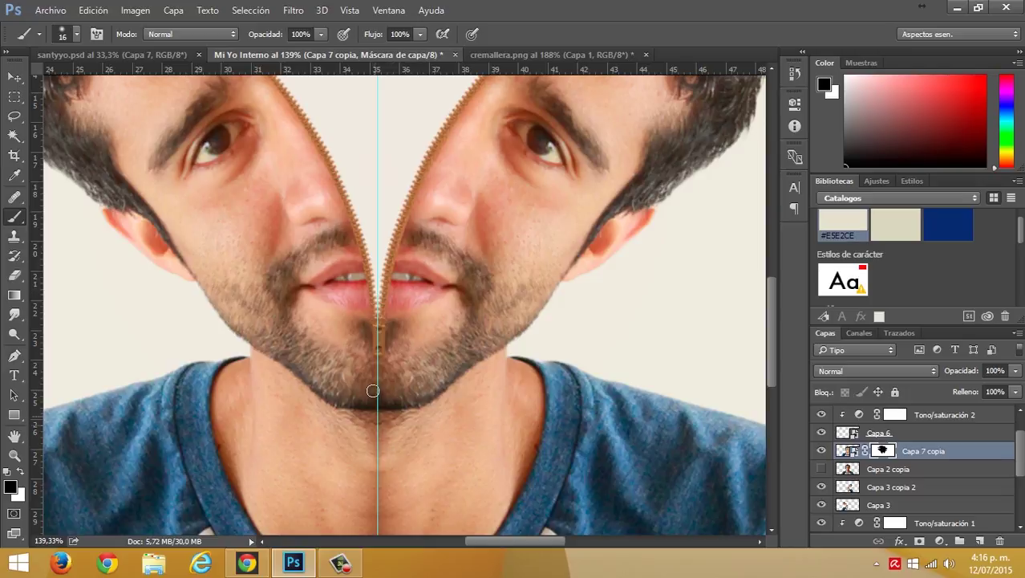
scroll(386, 415, down, 5)
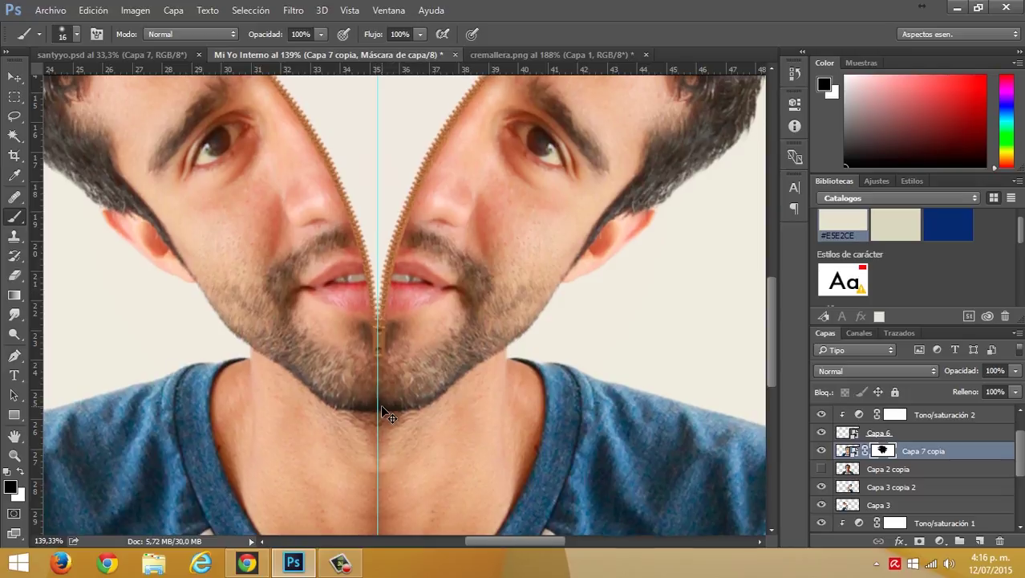
scroll(382, 413, down, 2)
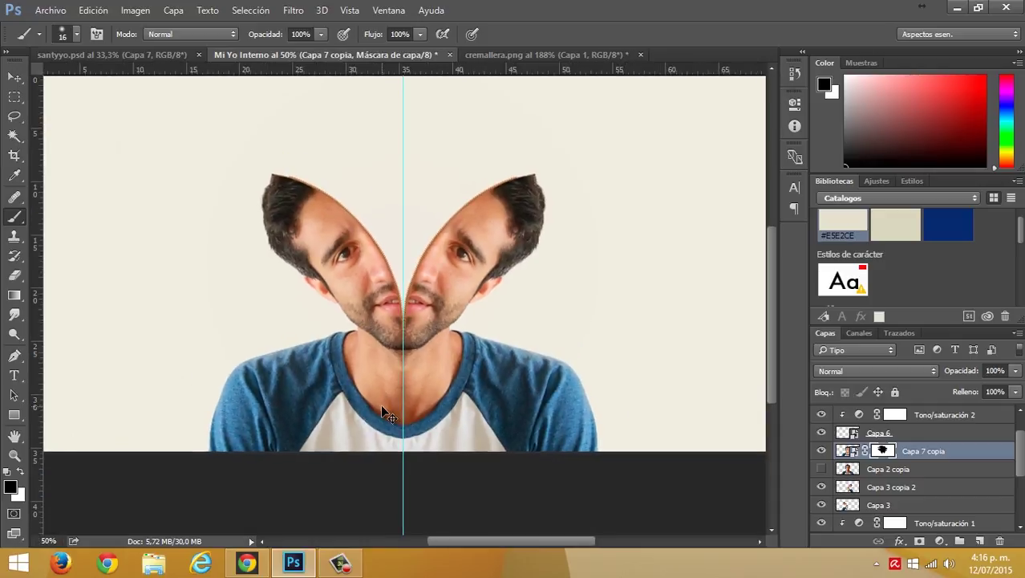
scroll(382, 406, up, 1)
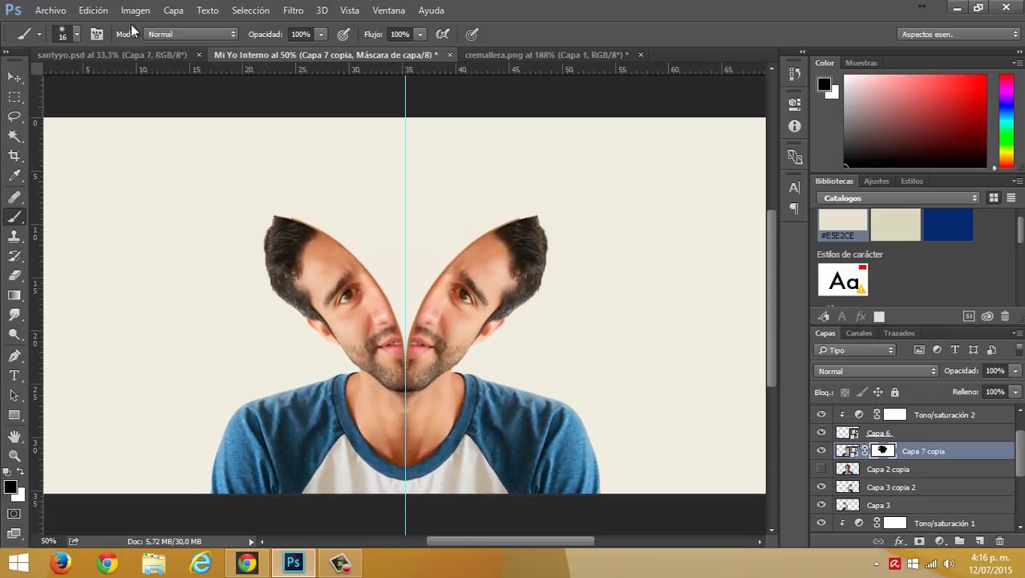
- Open the boy's photo santi.jpg from the wetransfer-8311dd folder
click(48, 10)
click(54, 71)
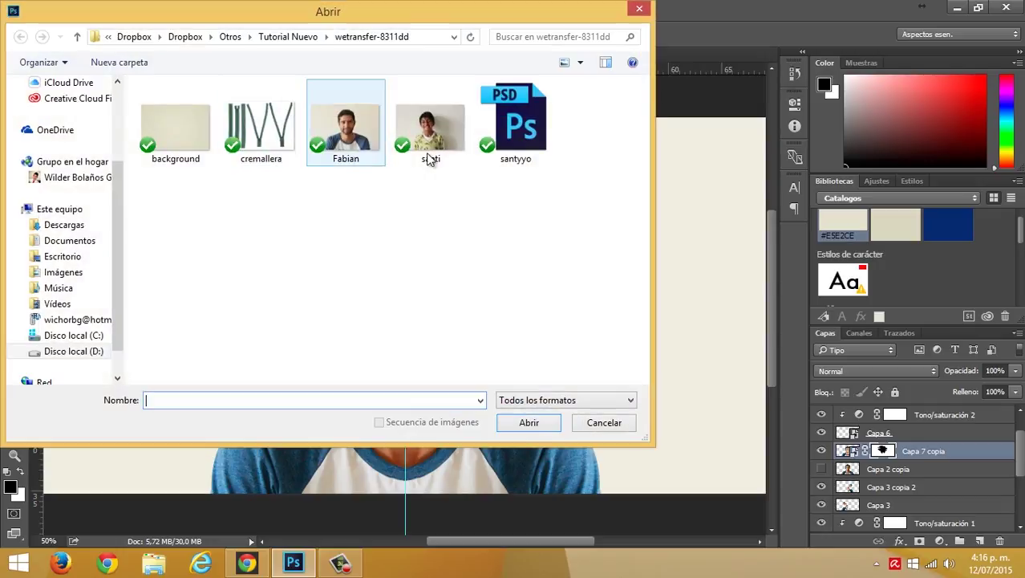
click(433, 142)
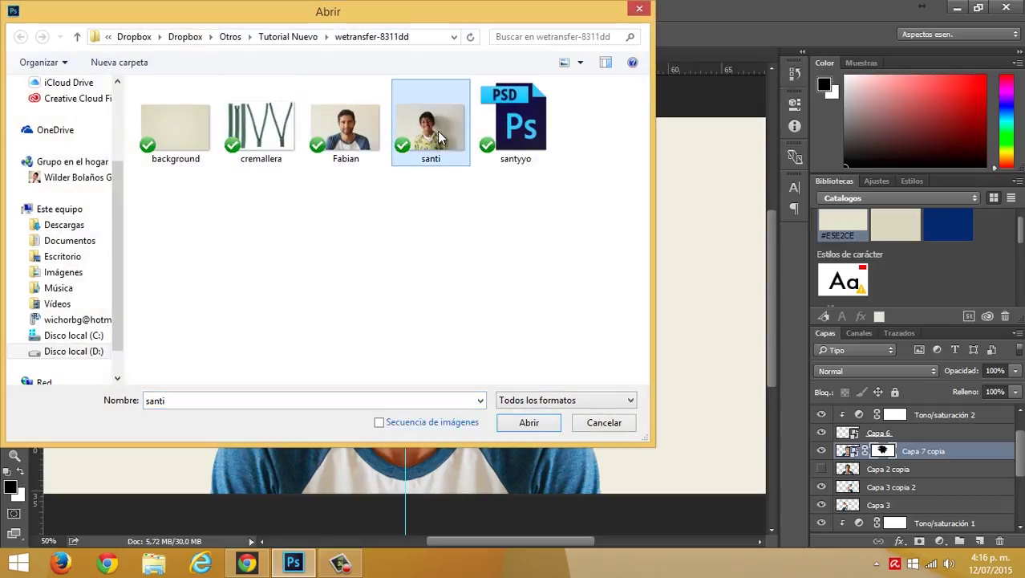
click(536, 425)
click(585, 305)
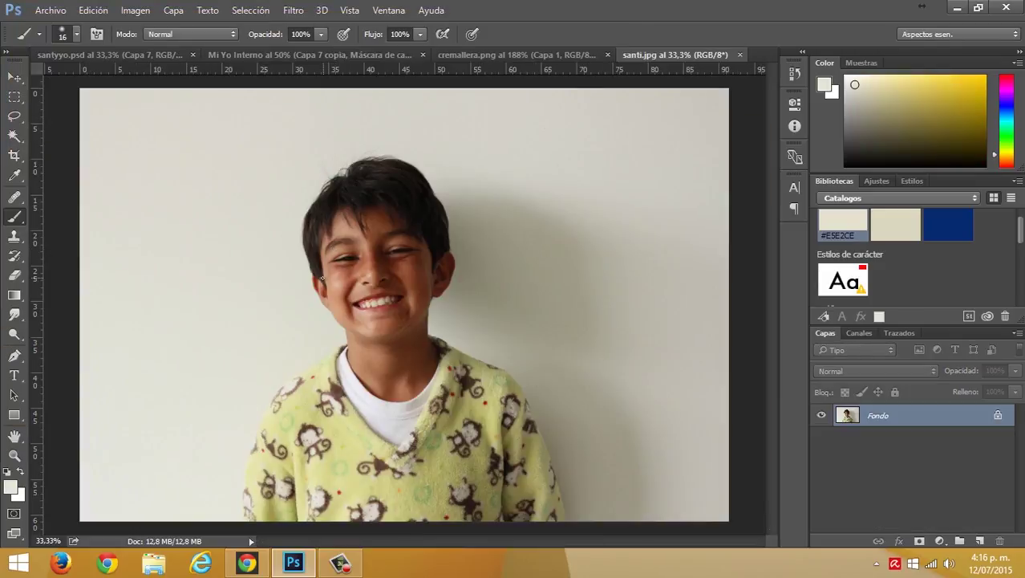
- Select the wall and shadow areas around the boy with the Magic Wand at tolerance 20, adding each region to the selection
click(15, 137)
click(223, 306)
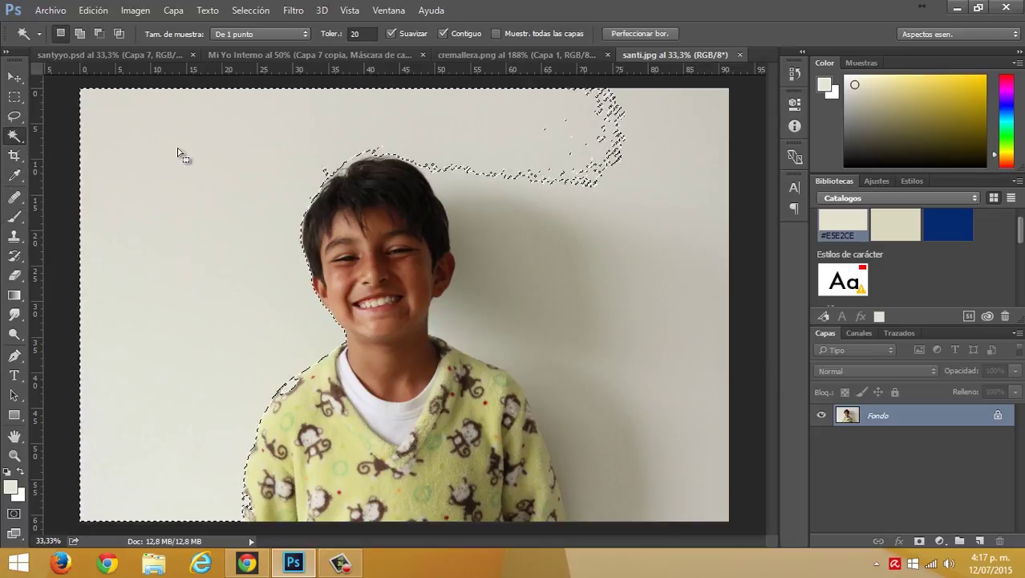
shift+click(609, 233)
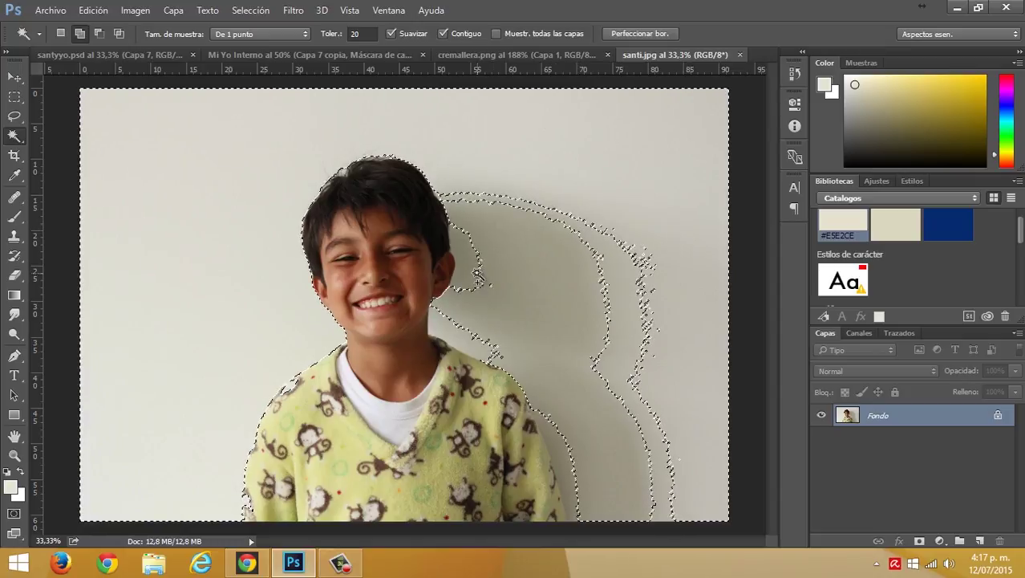
shift+click(590, 259)
shift+click(564, 455)
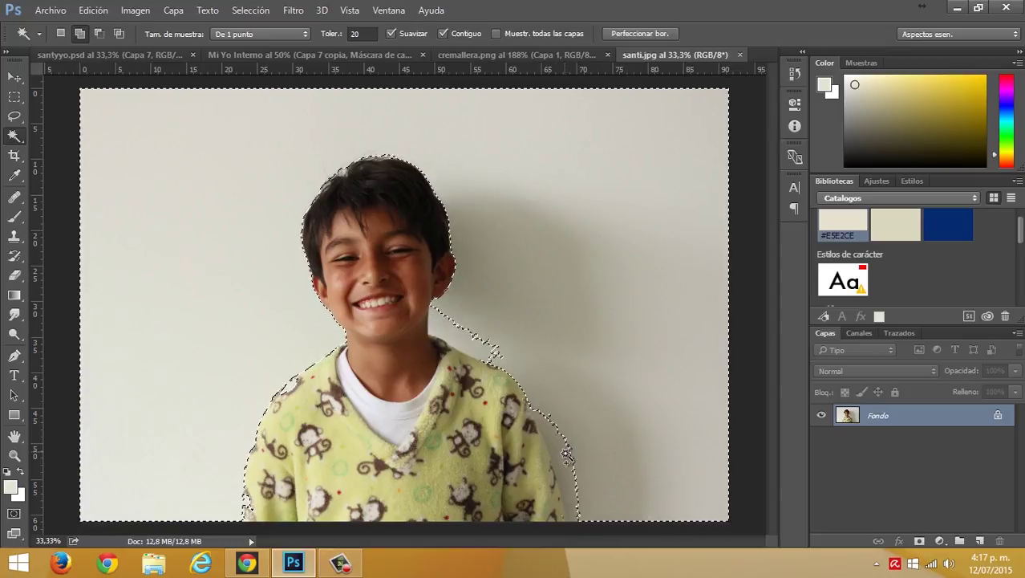
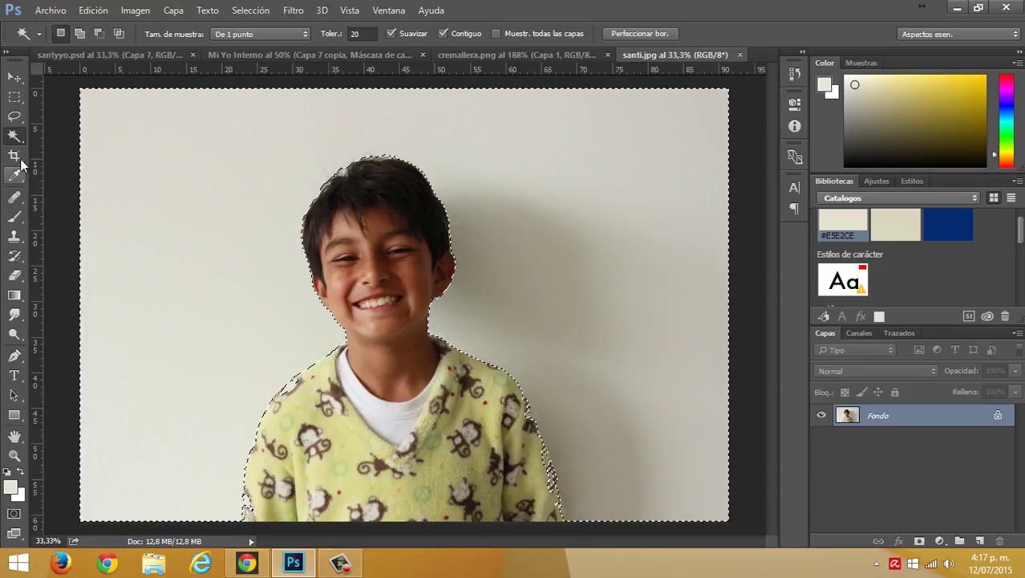
- Correct the selection edge along the boy's sweater and arms with the Lasso, adding and subtracting small areas
click(14, 116)
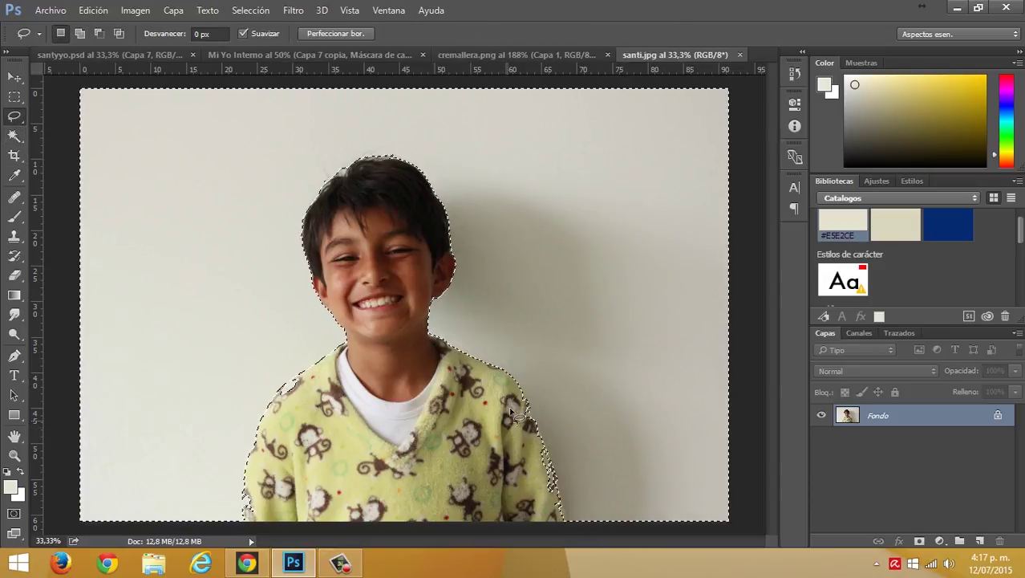
key(alt)
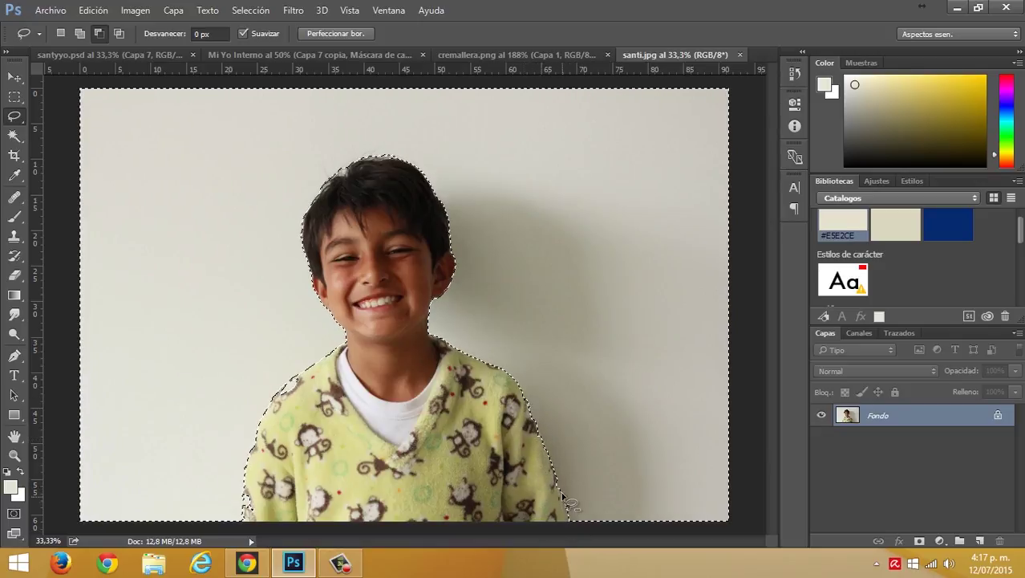
key(shift)
key(alt)
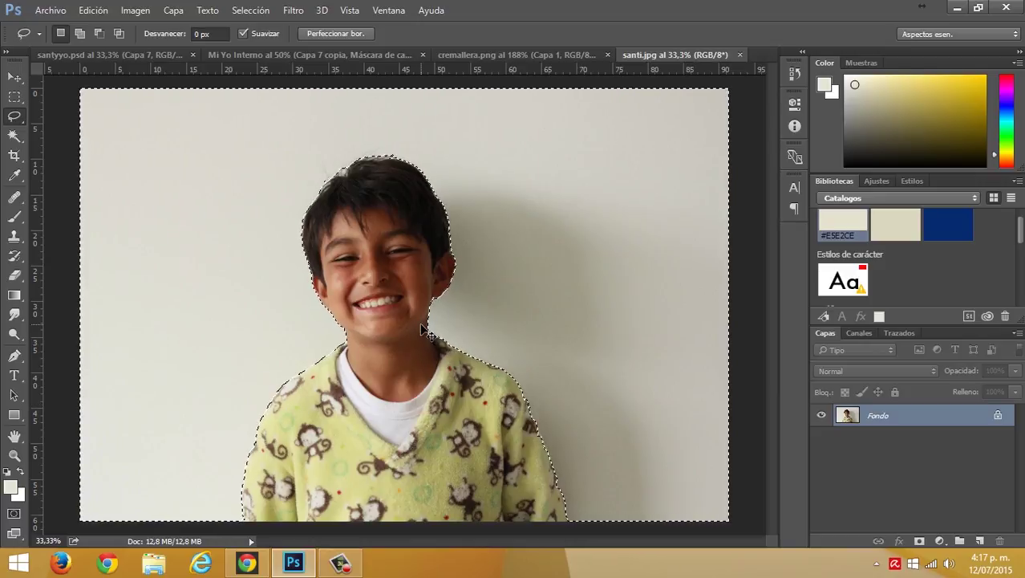
- Refine the edge around the boy's hair with Smart Radius enabled and color decontamination off, outputting to a new layer with layer mask
click(335, 34)
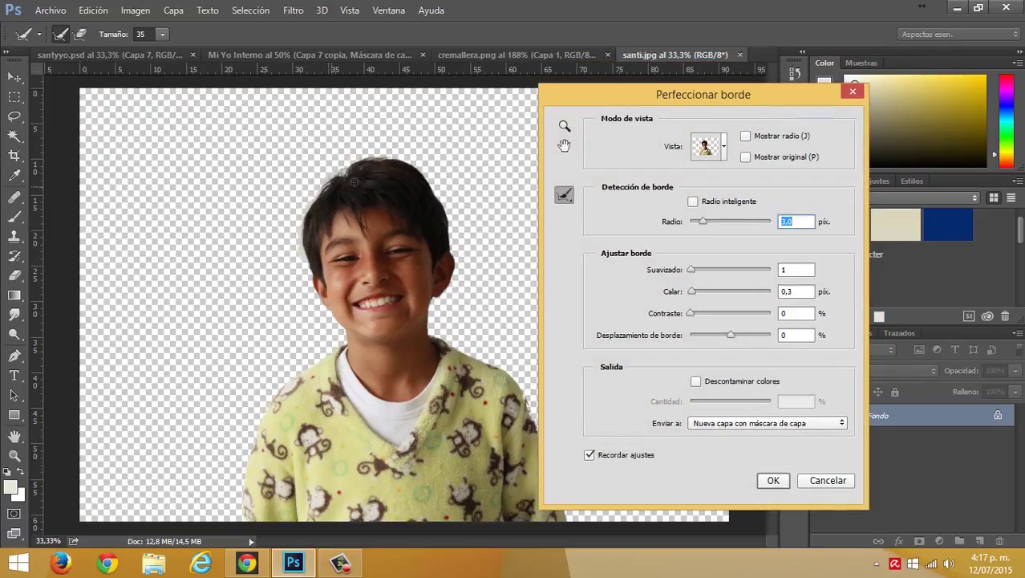
mouse_move(375, 163)
mouse_down()
mouse_move(434, 175)
mouse_move(430, 208)
mouse_move(450, 243)
mouse_move(428, 240)
mouse_move(443, 239)
mouse_move(446, 196)
mouse_move(418, 164)
mouse_move(382, 165)
mouse_move(351, 174)
mouse_move(302, 217)
mouse_move(294, 249)
mouse_move(305, 272)
mouse_up()
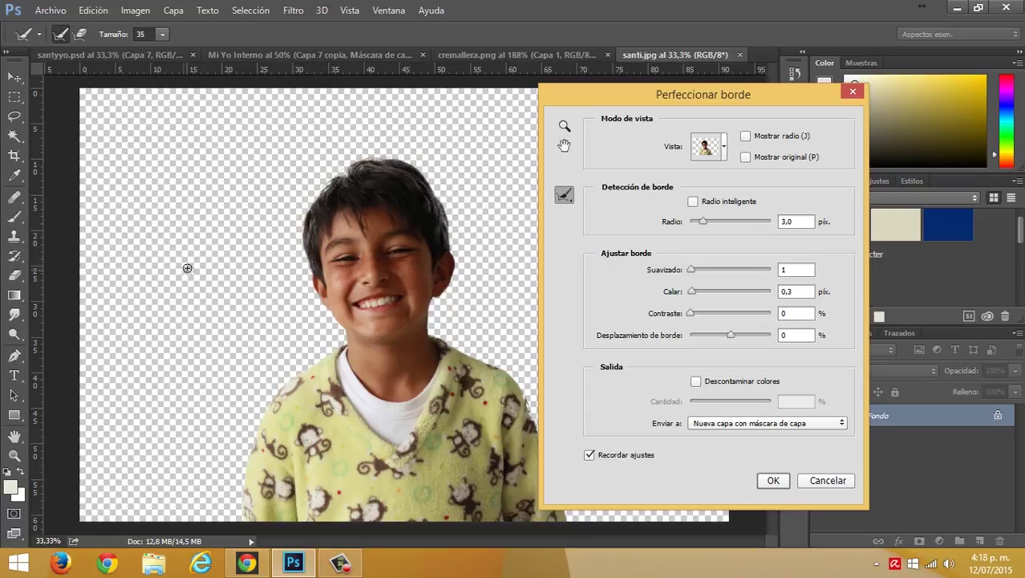
click(695, 201)
click(696, 382)
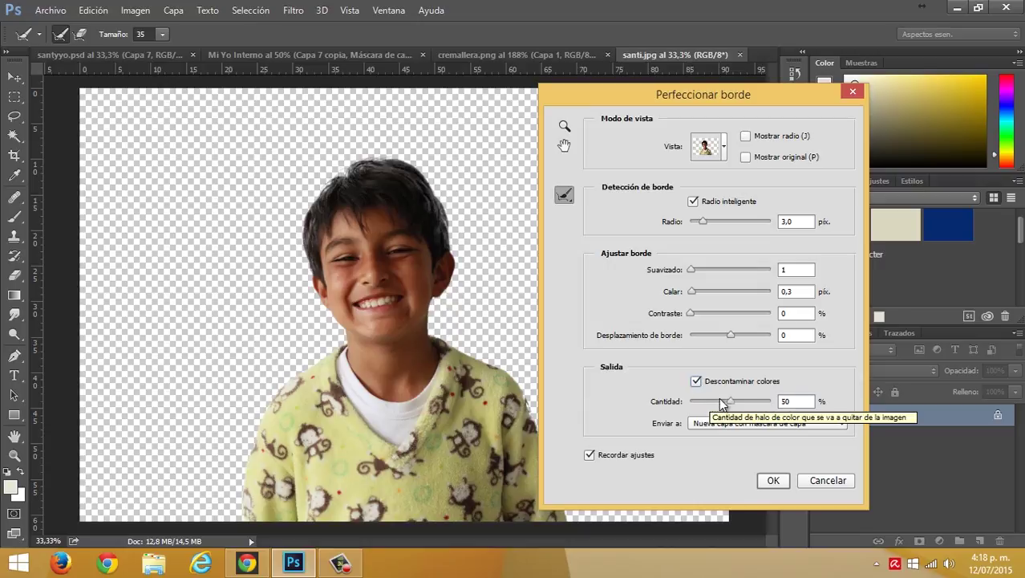
drag(731, 401, 766, 405)
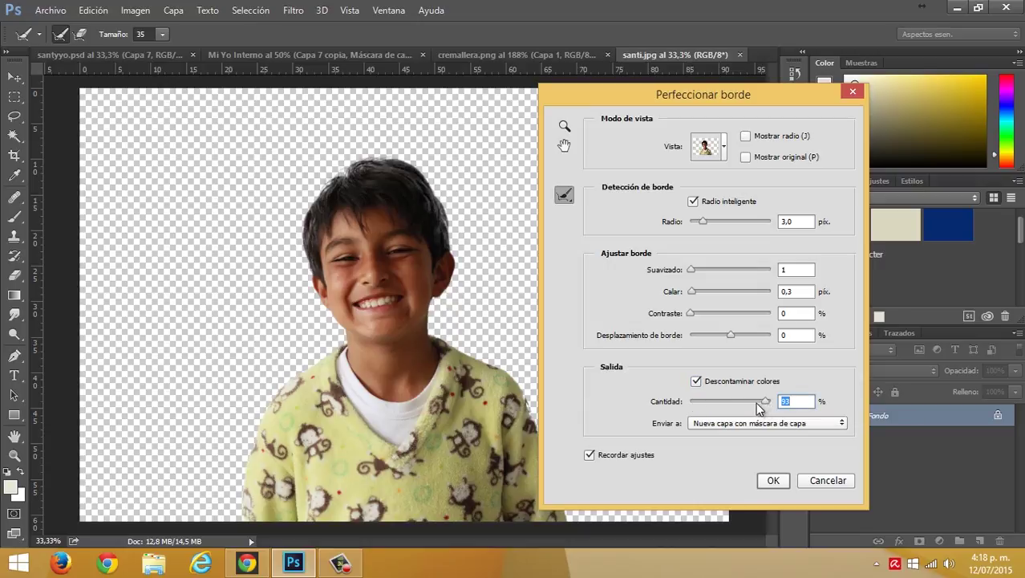
click(698, 382)
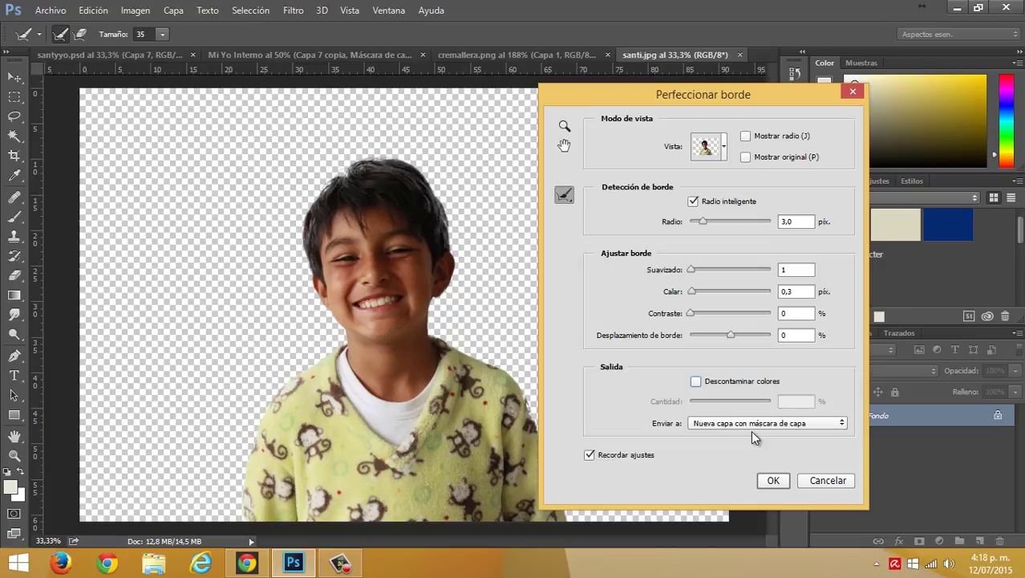
click(775, 480)
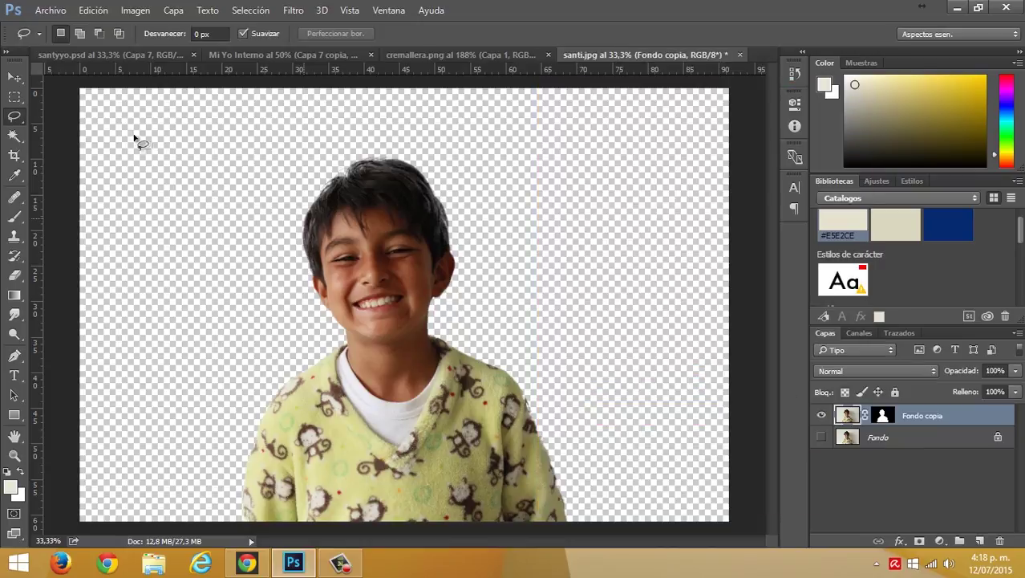
- Move the boy cutout into Mi Yo Interno between Capa 6 and Capa 7 copia, and convert it to a smart object
click(15, 77)
mouse_move(365, 259)
mouse_down()
mouse_move(313, 62)
mouse_move(299, 52)
mouse_move(314, 153)
mouse_move(386, 240)
mouse_move(431, 246)
mouse_up()
right_click(975, 454)
click(610, 254)
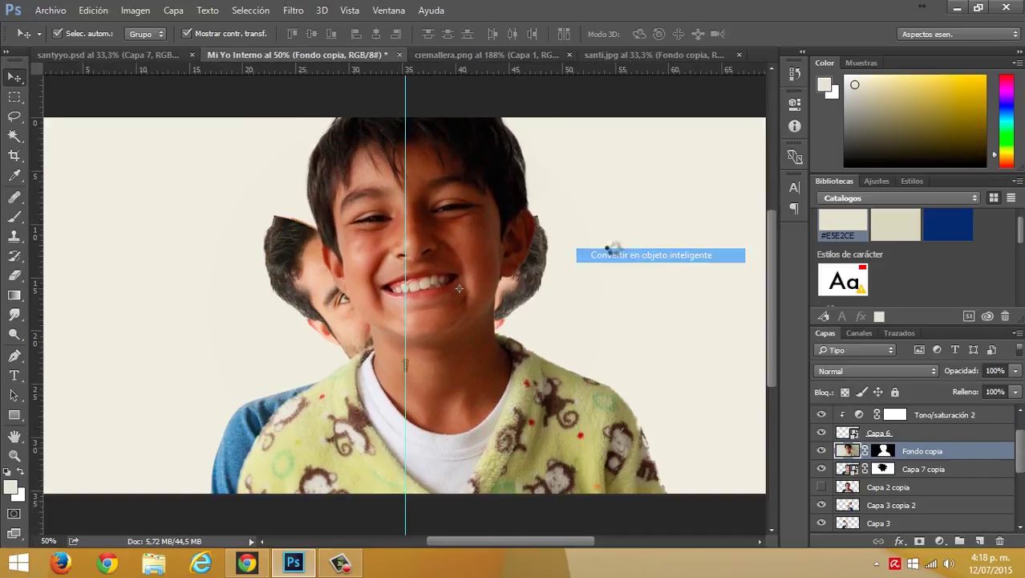
- Close the santi.jpg, cremallera.png and santyyo.psd documents, leaving only Mi Yo Interno open
click(583, 56)
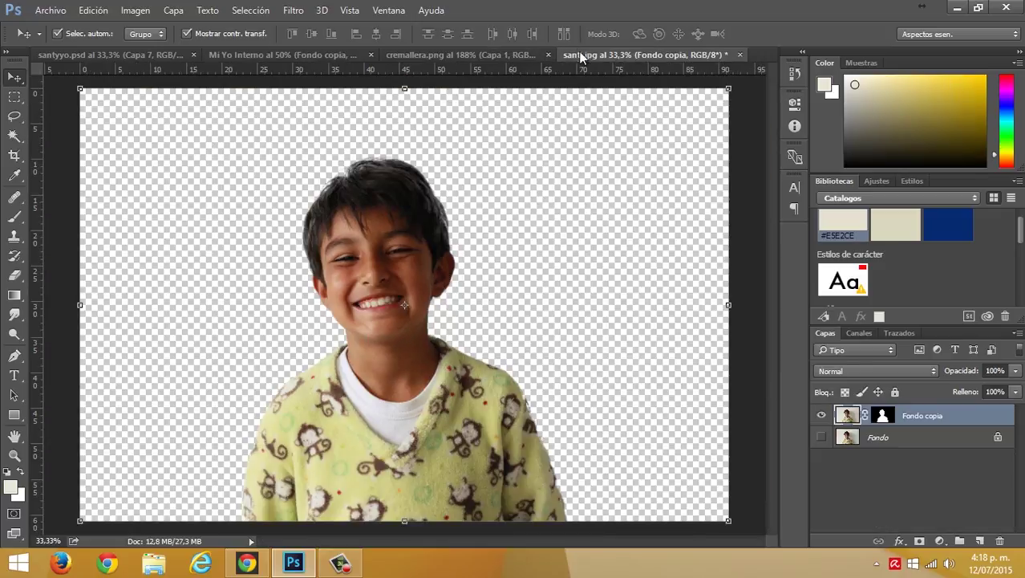
click(740, 55)
click(515, 222)
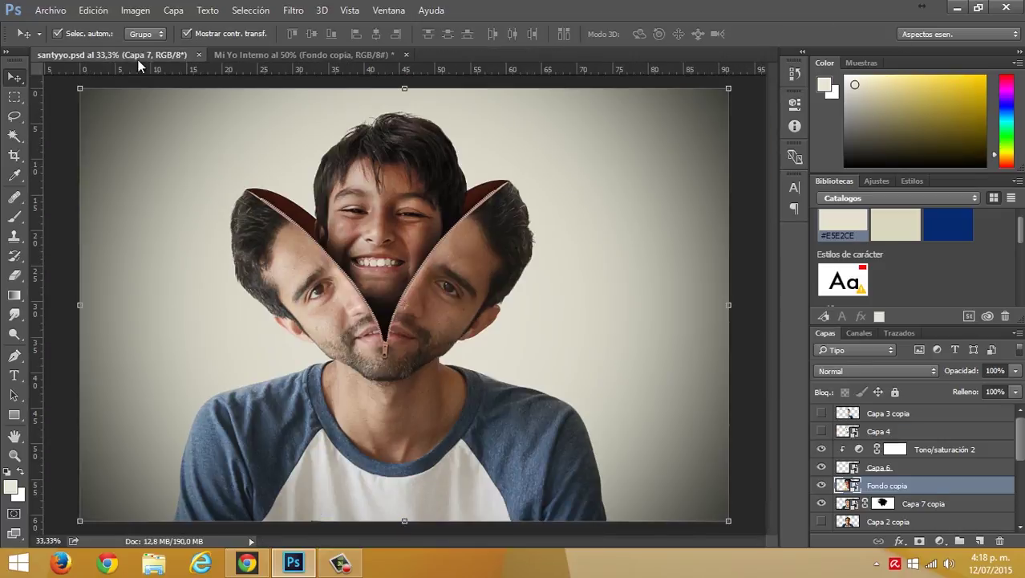
click(198, 54)
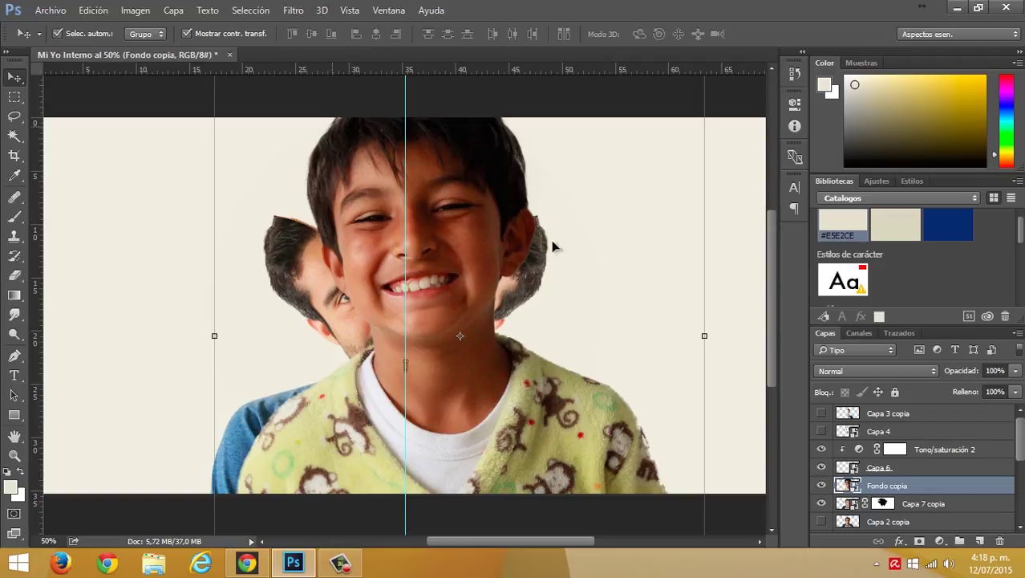
- Scale the boy cutout to about 52%, rotate it about 7° clockwise, and position it between the two face halves
drag(465, 243, 447, 251)
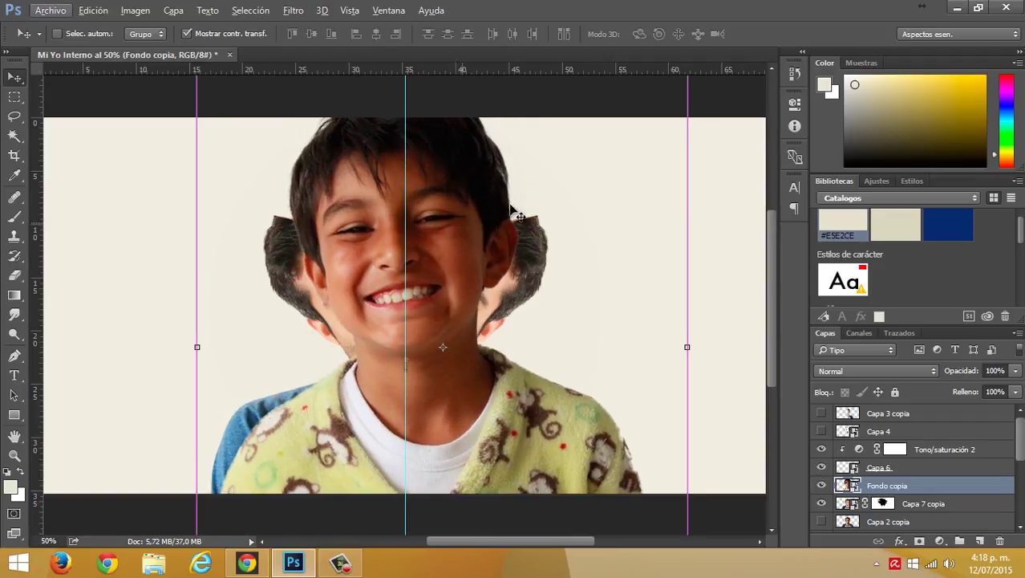
key(ctrl+t)
key(ctrl+0)
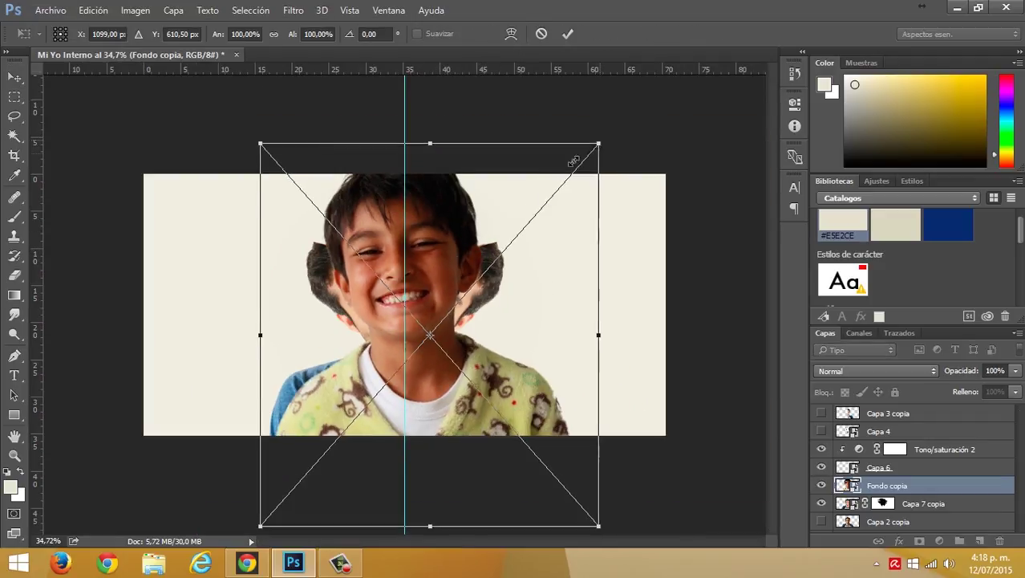
drag(601, 141, 385, 298)
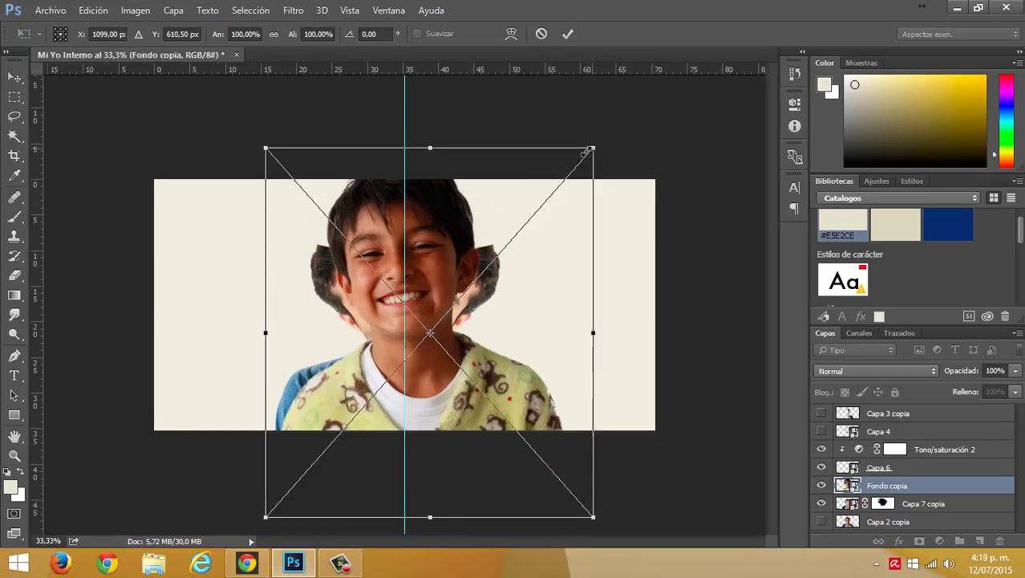
drag(586, 151, 405, 277)
drag(345, 361, 425, 256)
drag(519, 210, 534, 217)
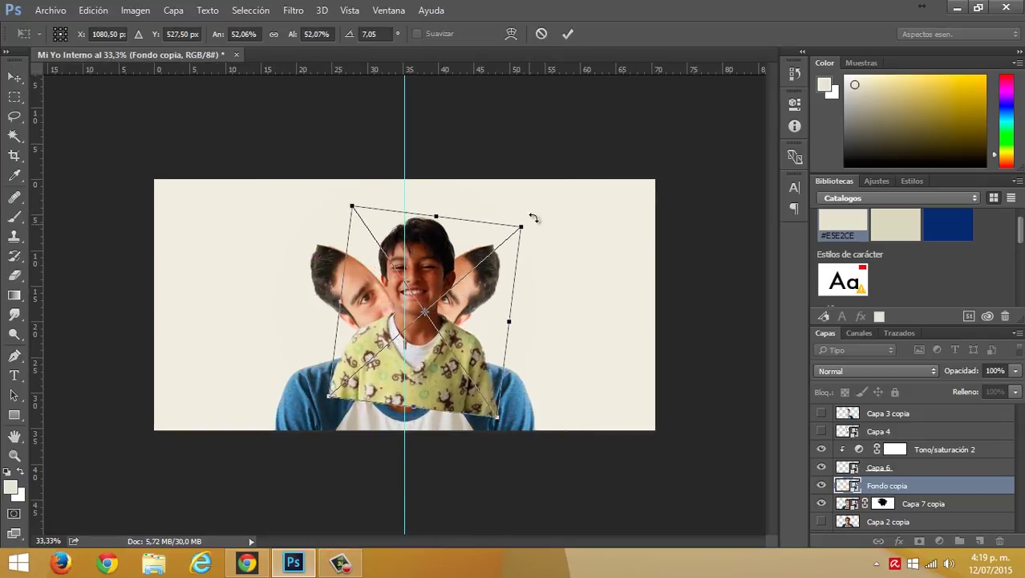
key(ctrl+plus)
drag(469, 195, 444, 218)
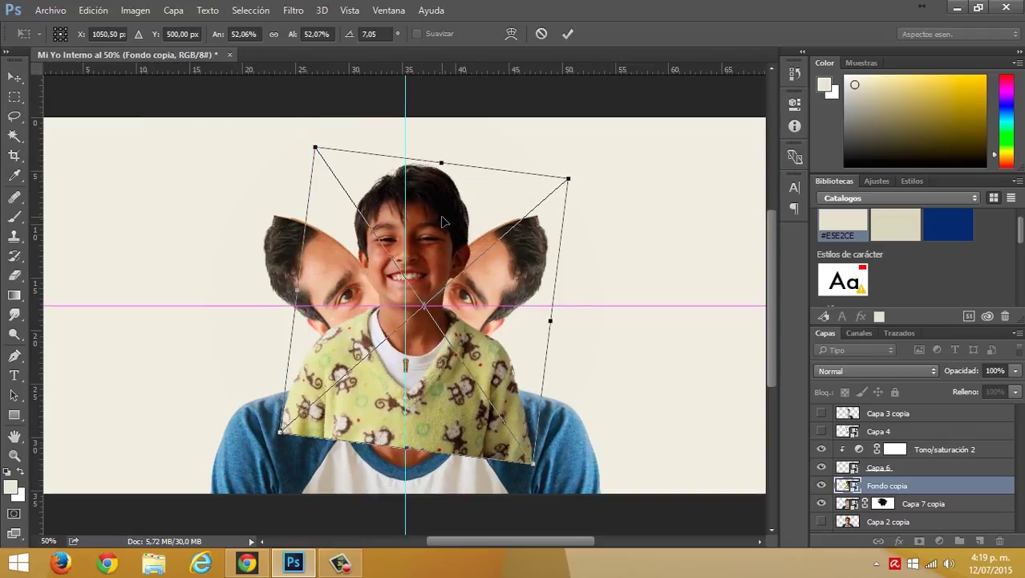
key(Return)
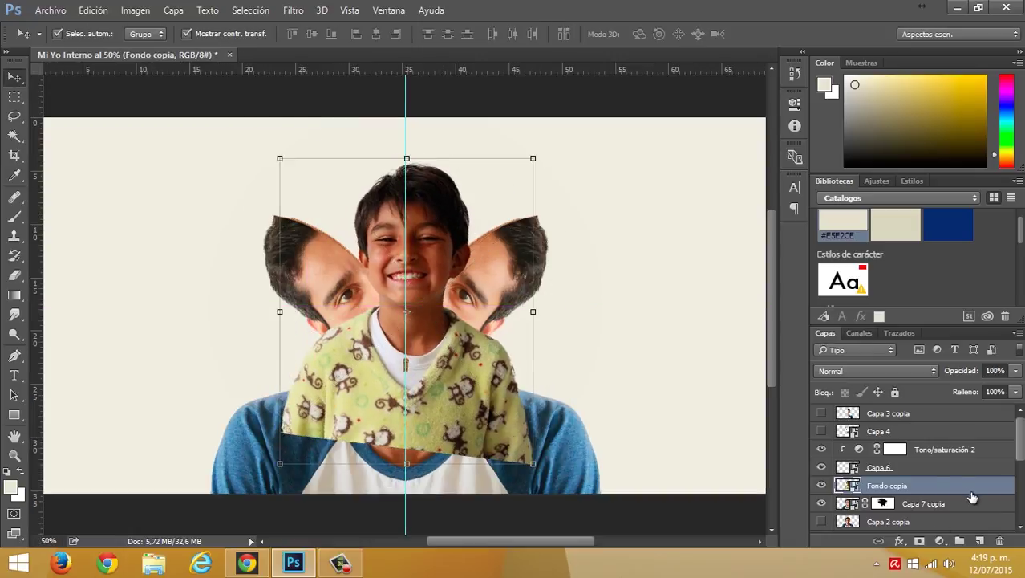
- Reorder the Fondo copia layer so it sits directly below the Cremellera group, behind the zipper and face halves
mouse_move(926, 485)
mouse_down()
mouse_move(918, 521)
mouse_move(921, 475)
mouse_up()
drag(895, 430, 903, 484)
scroll(325, 270, down, 2)
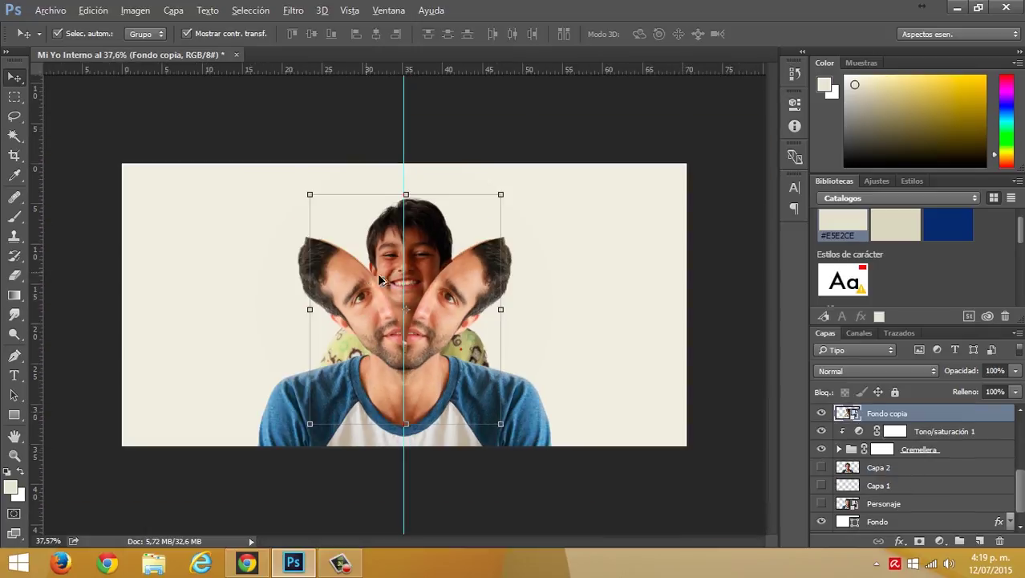
scroll(386, 286, up, 6)
scroll(351, 297, up, 1)
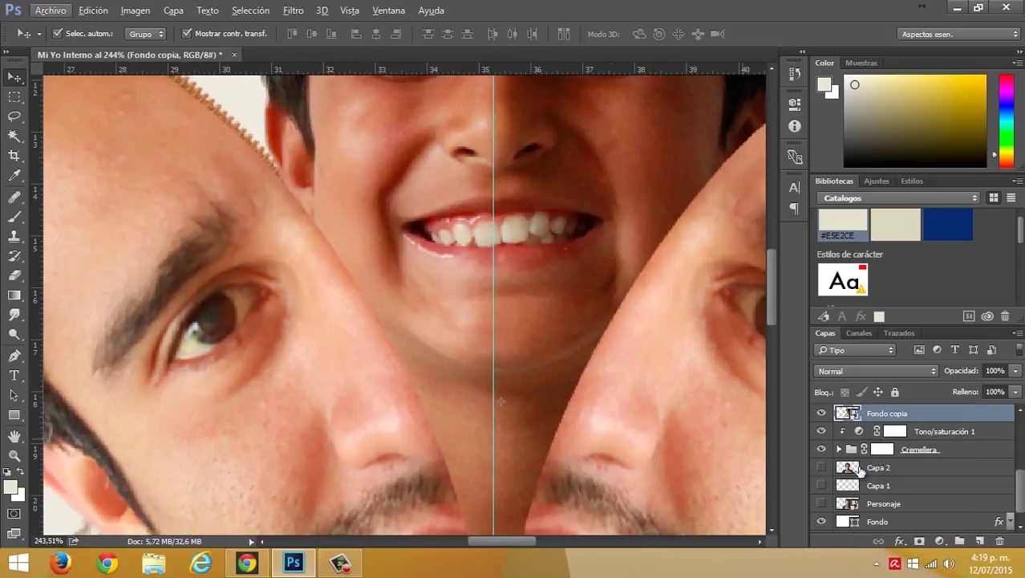
drag(880, 417, 893, 464)
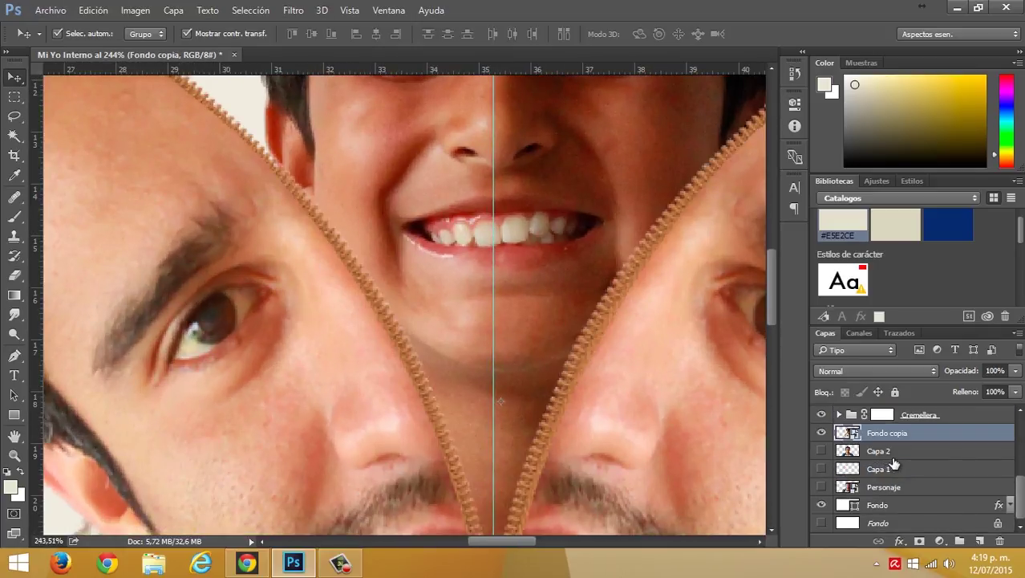
- Scale the boy cutout down a little more and recentre it in the opening between the face halves
key(ctrl+0)
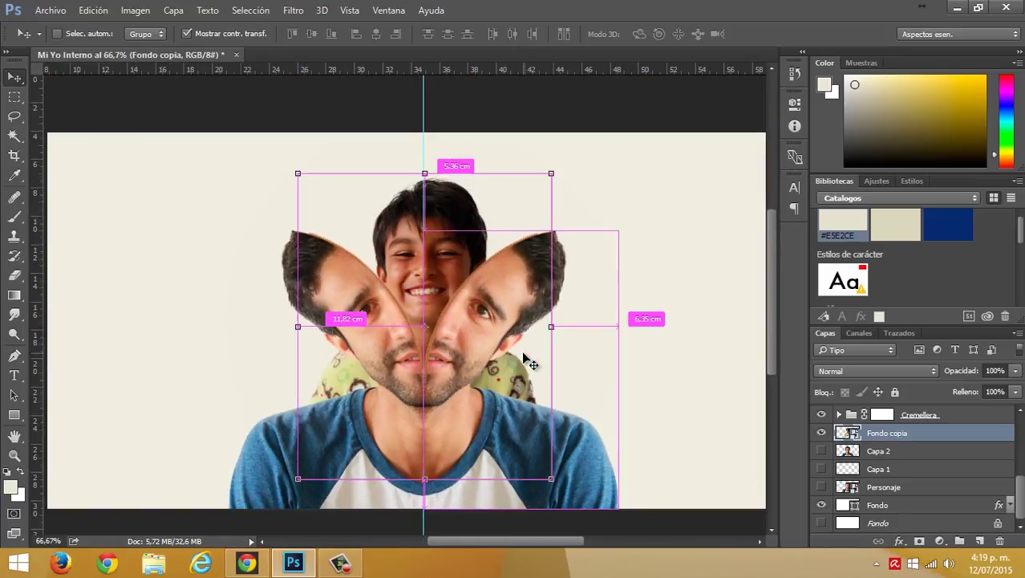
drag(551, 479, 523, 439)
mouse_move(424, 280)
mouse_down()
mouse_move(437, 269)
mouse_move(451, 281)
mouse_move(438, 272)
mouse_up()
key(Return)
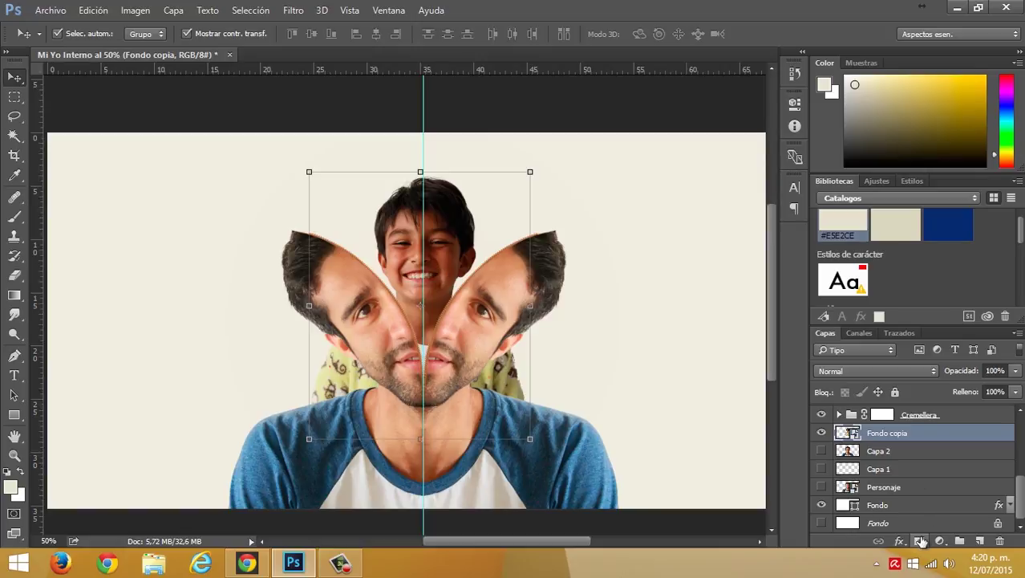
- Add a layer mask to Fondo copia and paint out the sweater showing beside the man's neck with a soft 69 px black brush
click(920, 540)
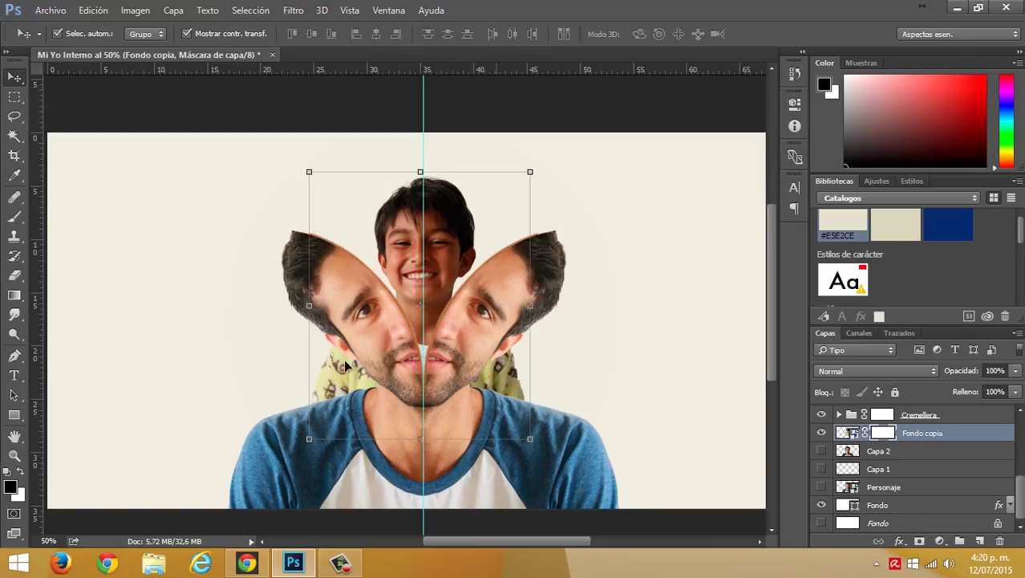
click(14, 216)
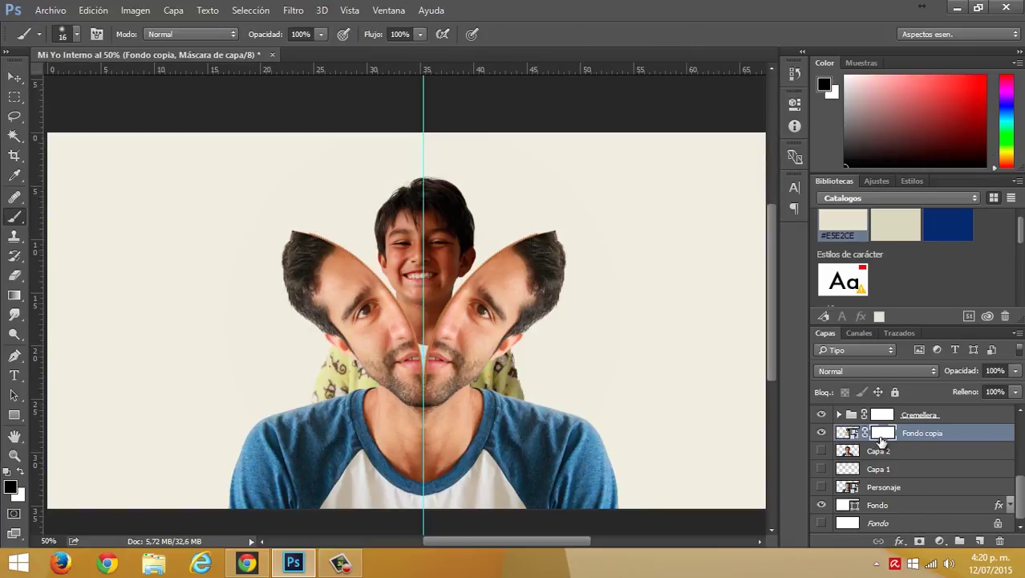
right_click(329, 412)
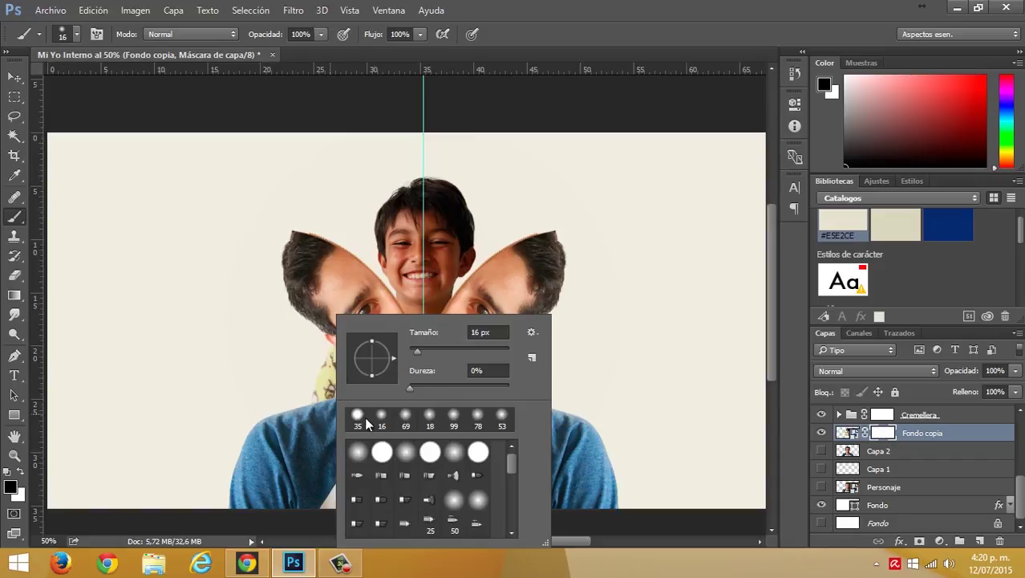
click(443, 351)
mouse_move(306, 406)
mouse_down()
mouse_move(352, 408)
mouse_move(319, 366)
mouse_move(338, 351)
mouse_up()
mouse_move(475, 359)
mouse_down()
mouse_move(502, 374)
mouse_move(512, 423)
mouse_move(484, 428)
mouse_up()
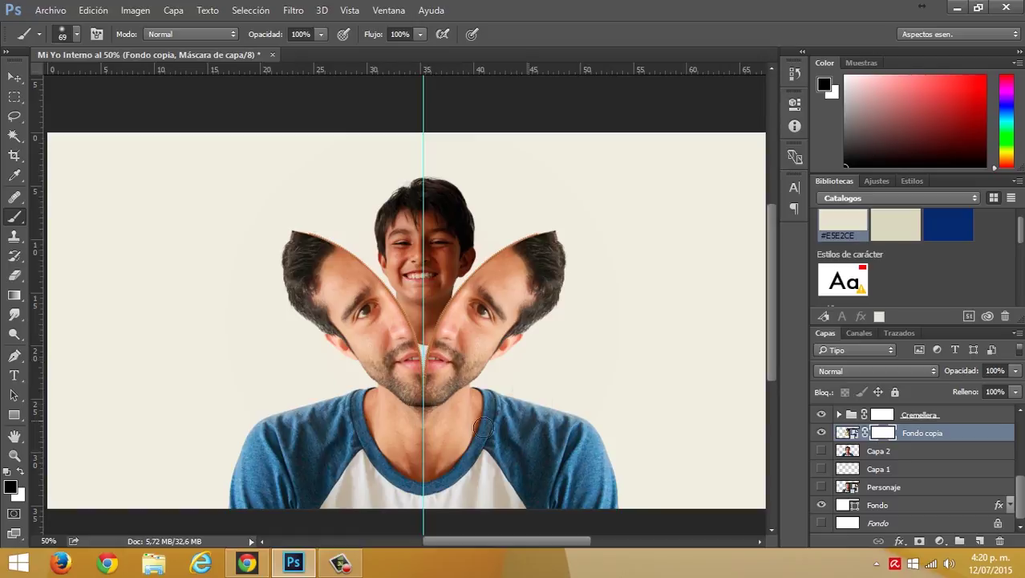
- Nudge the masked boy slightly upward and to the right to centre him in the opening on the vertical guide
key(v)
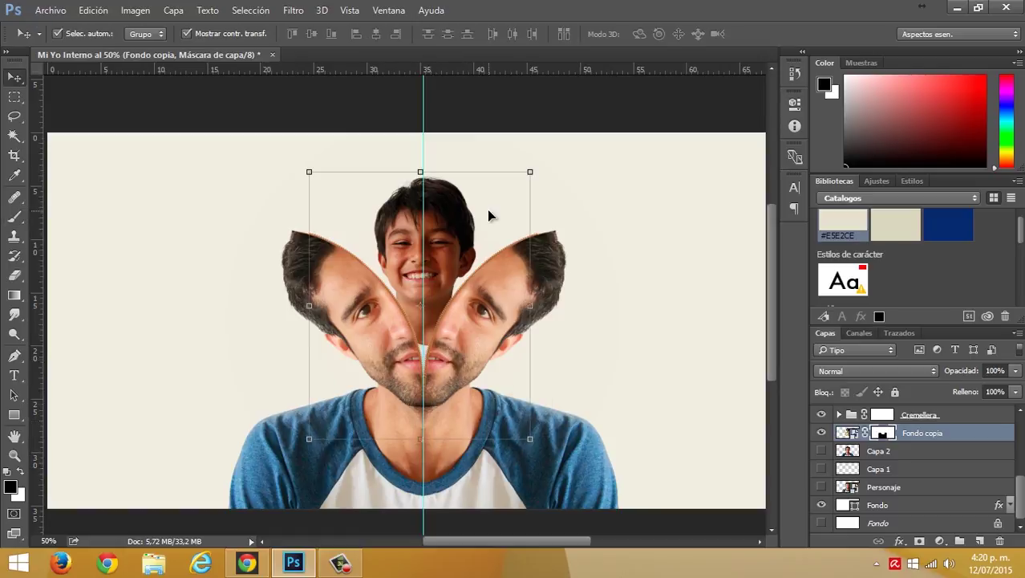
key(shift+Up)
key(shift+Up)
key(shift+Up)
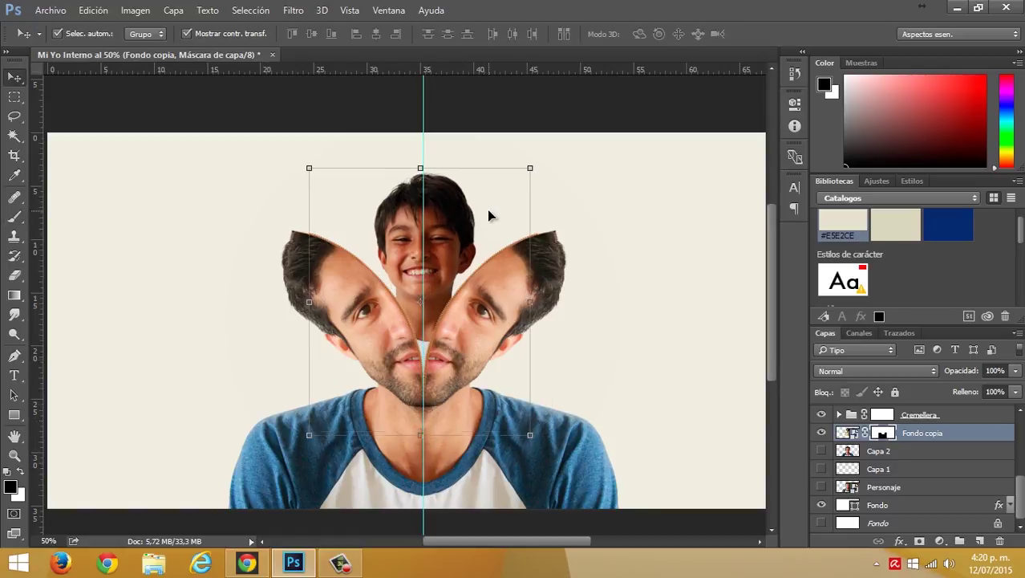
key(shift+Up)
key(shift+Up)
key(shift+Up)
key(shift+Up)
key(shift+Up)
key(shift+Up)
key(shift+Up)
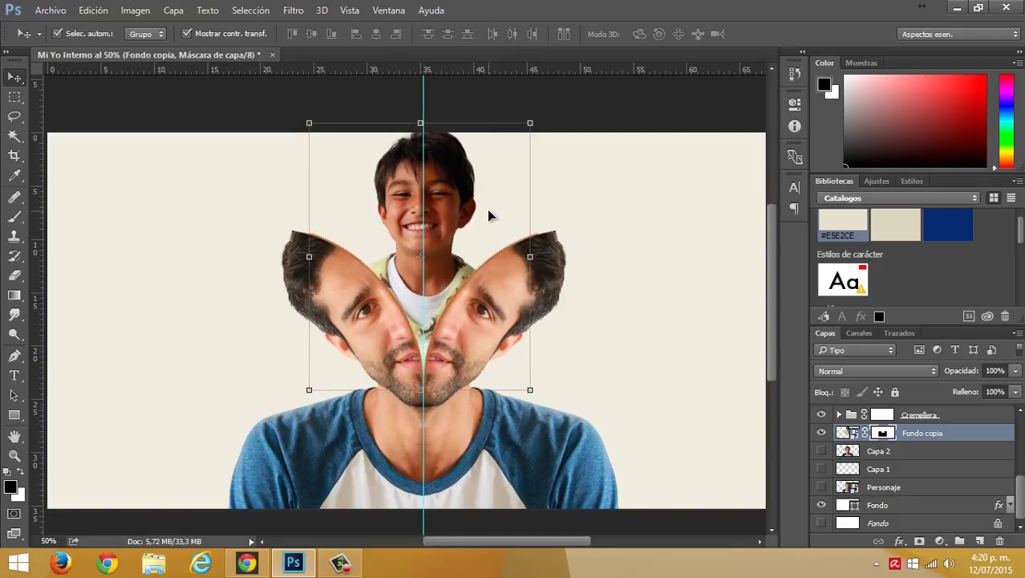
key(shift+Down)
key(shift+Down)
key(shift+Down)
key(shift+Down)
key(shift+Down)
key(shift+Down)
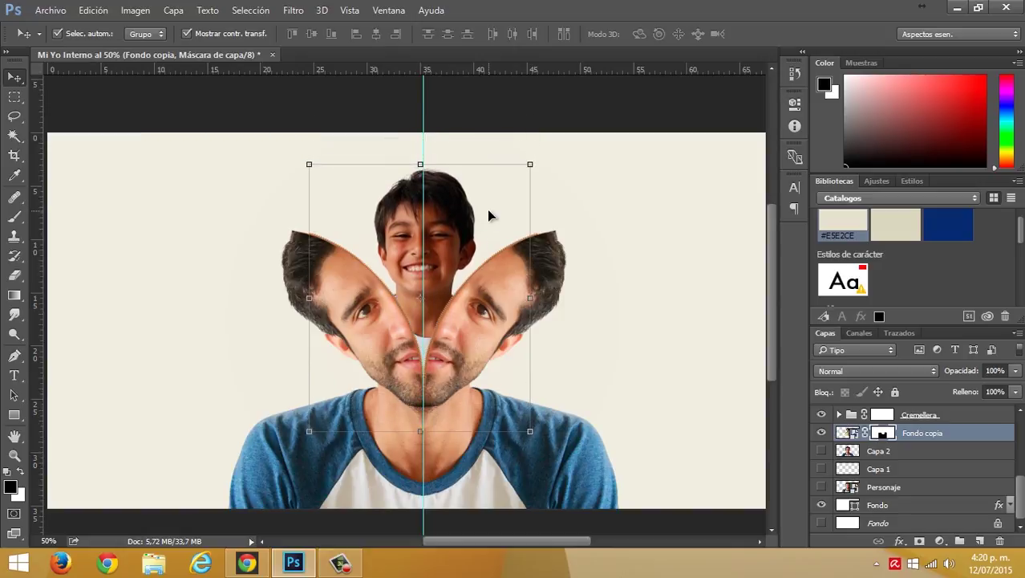
key(Right)
key(Right)
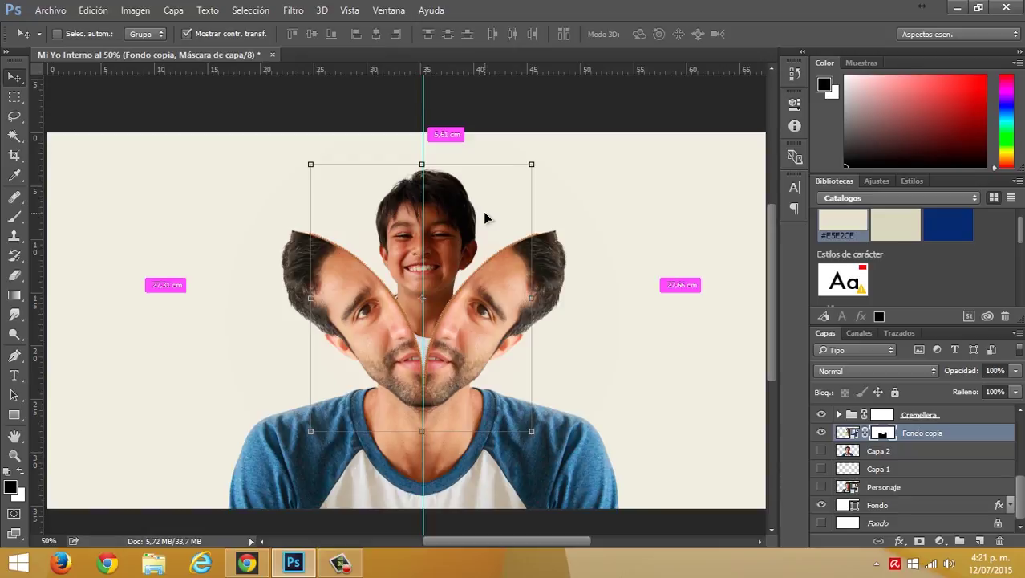
key(ctrl+plus)
key(ctrl+plus)
key(ctrl+minus)
key(ctrl+minus)
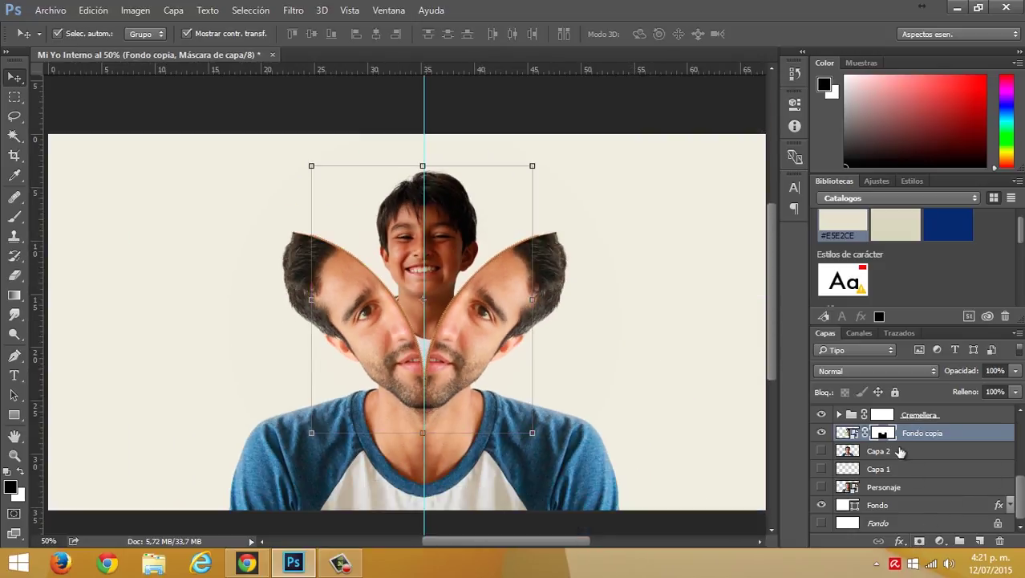
- Create a new empty layer and move it above Capa 3 copia at the top of the layer stack
click(980, 541)
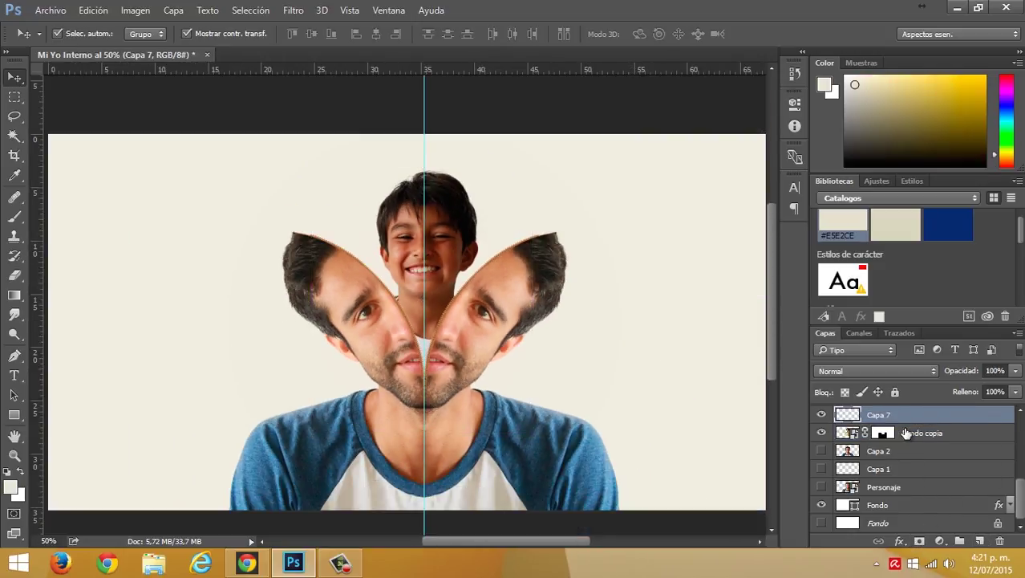
scroll(908, 434, up, 2)
scroll(893, 411, up, 3)
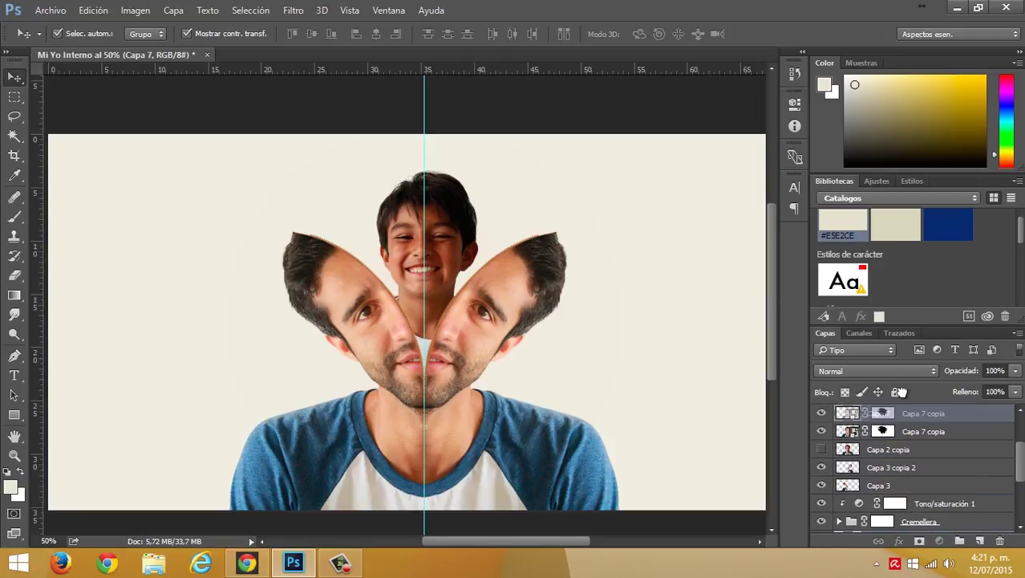
scroll(887, 413, up, 1)
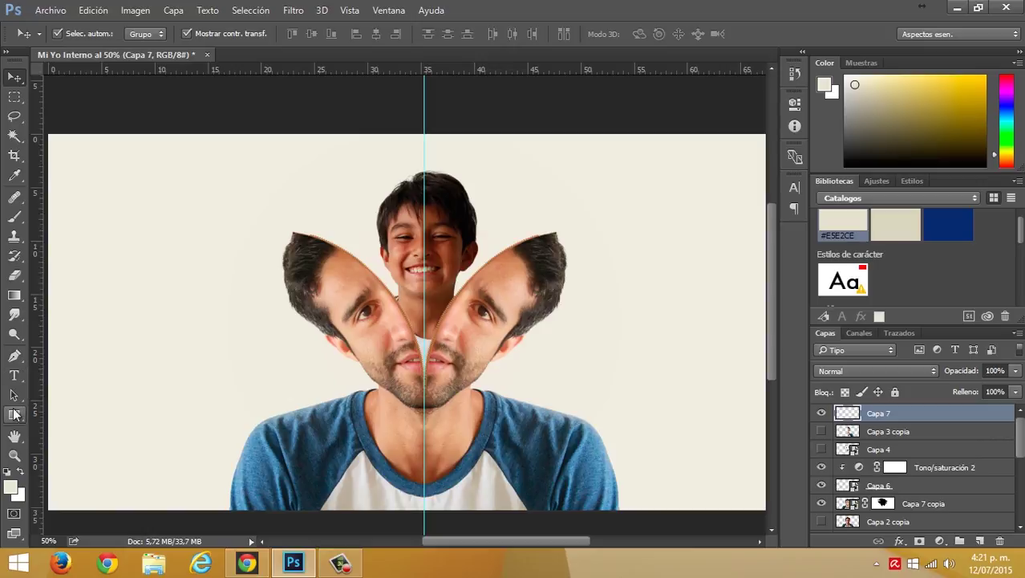
- Draw a closed Pen path from the right face half's hair tip, curving outward past the zipper to the chin and back across the face
click(14, 355)
scroll(489, 233, up, 3)
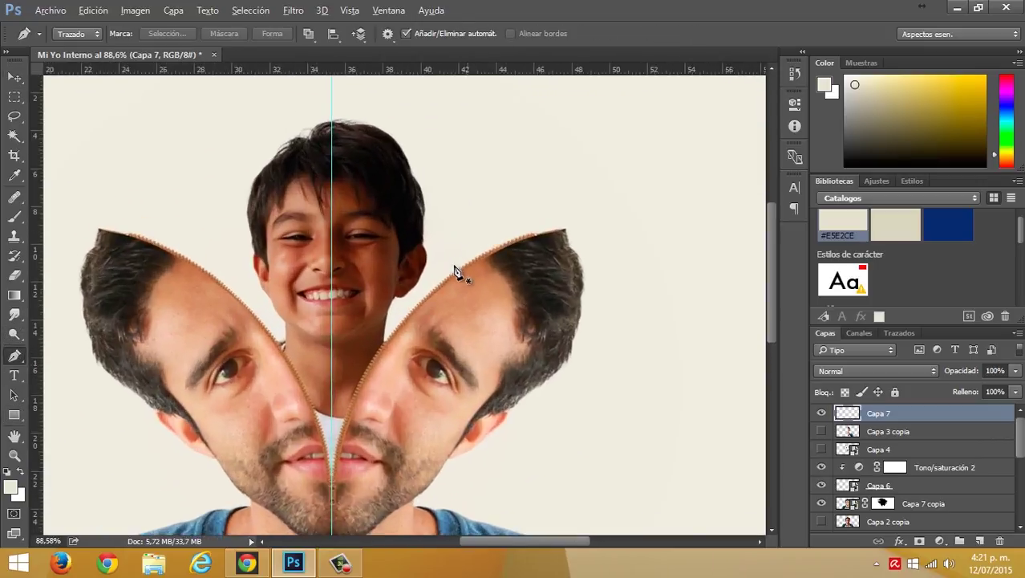
drag(455, 270, 540, 240)
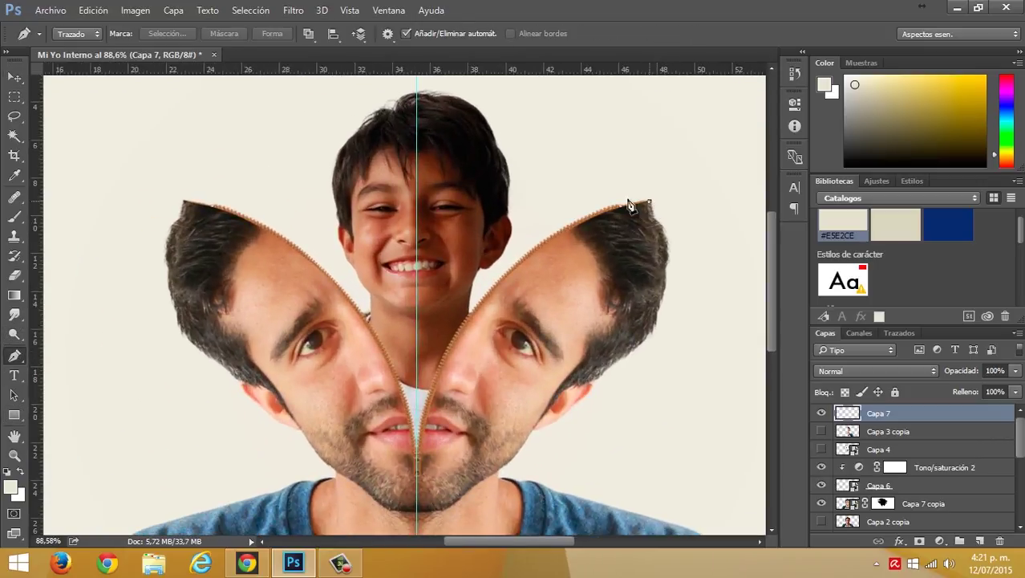
drag(649, 202, 630, 205)
mouse_move(369, 393)
mouse_down()
mouse_move(354, 439)
mouse_move(366, 412)
mouse_move(375, 508)
mouse_move(360, 521)
mouse_up()
scroll(361, 426, down, 3)
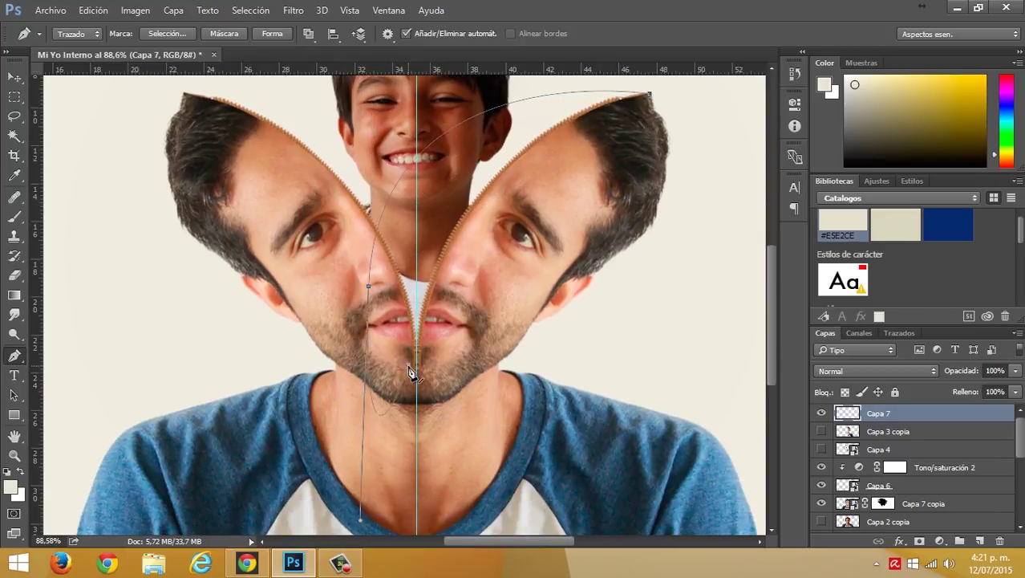
click(369, 286)
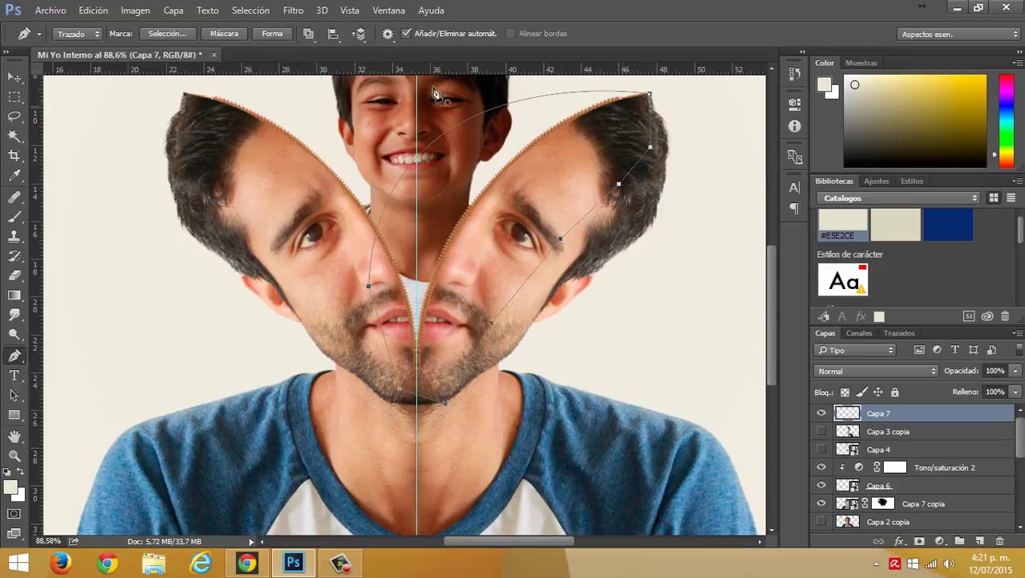
key(v)
right_click(471, 223)
key(Escape)
key(p)
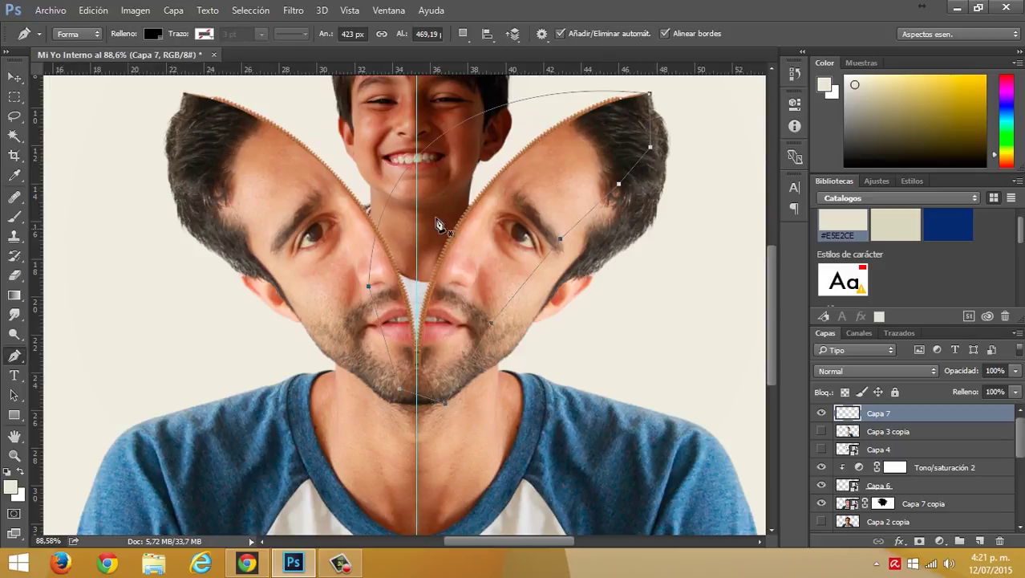
- Fill the path on Capa 7 with dark red #821717
right_click(471, 231)
click(538, 270)
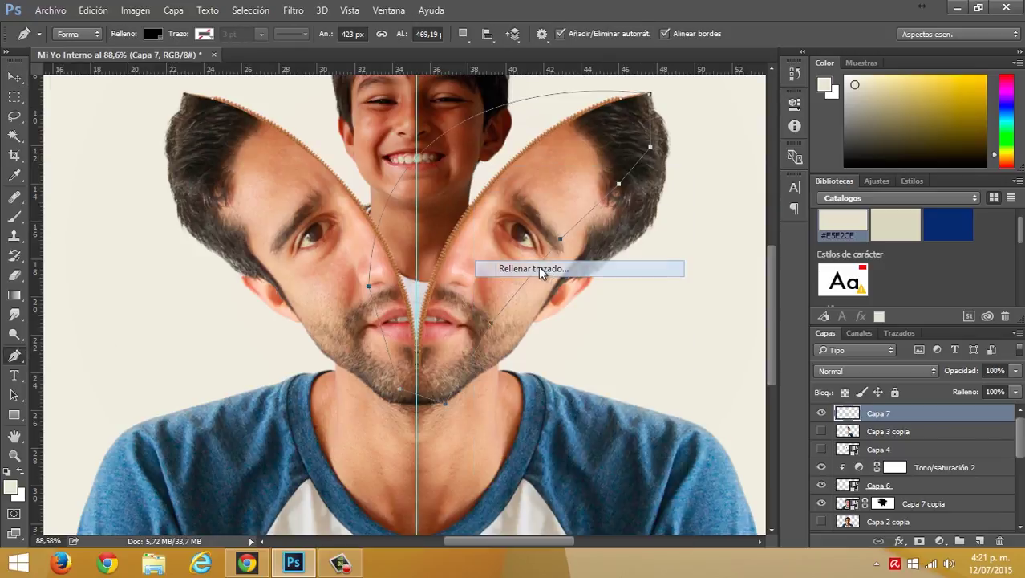
click(533, 147)
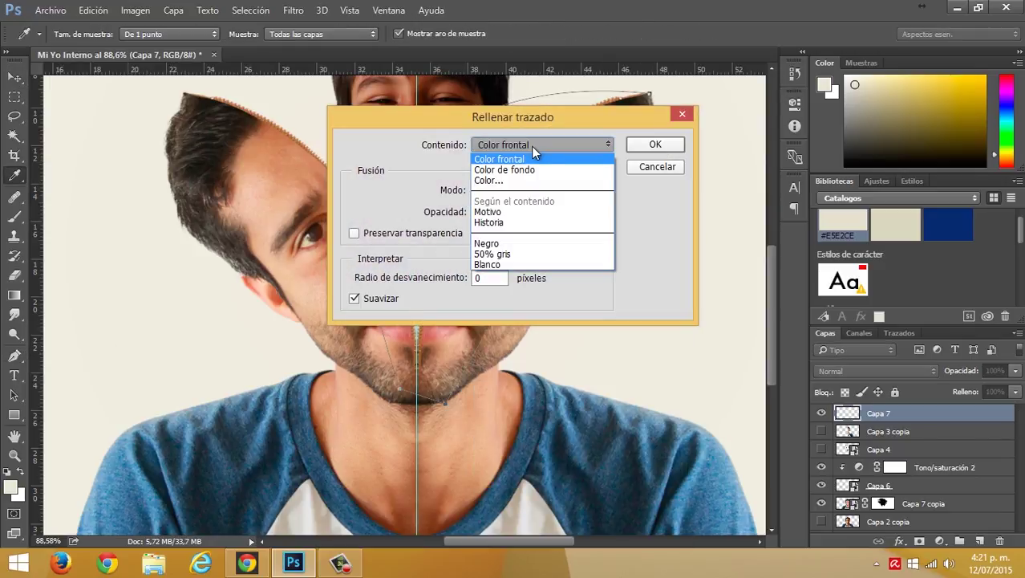
click(488, 184)
mouse_move(446, 270)
mouse_down()
mouse_move(470, 259)
mouse_move(510, 284)
mouse_move(517, 303)
mouse_move(534, 300)
mouse_up()
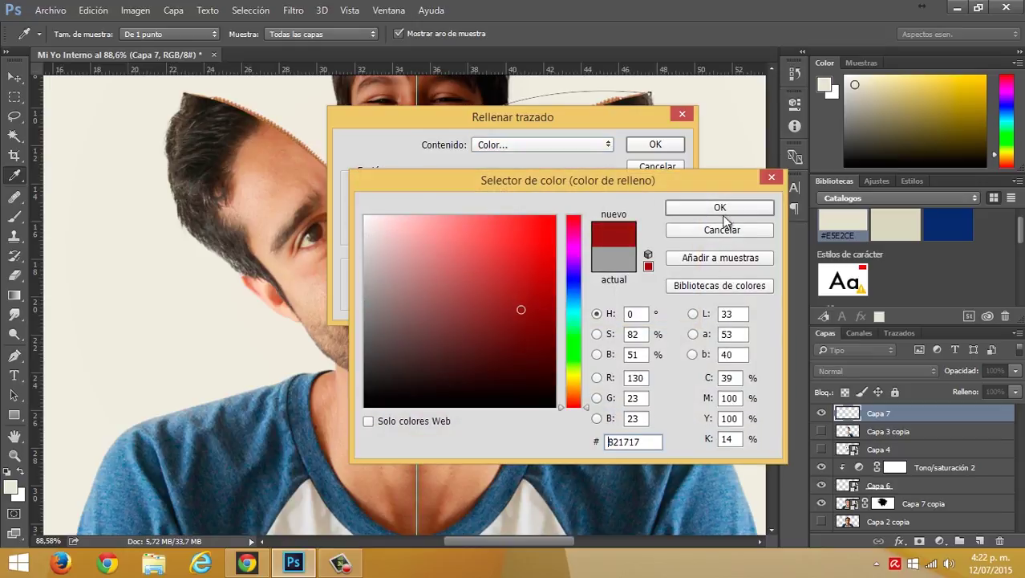
click(722, 212)
click(647, 144)
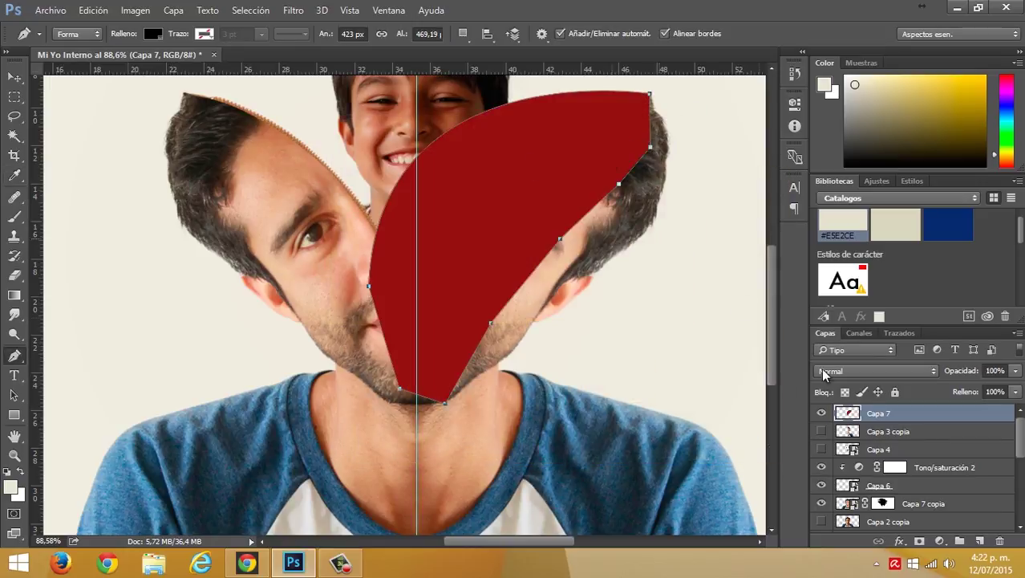
- Move the red Capa 7 layer below Fondo copia so it lies behind the boy and the face halves
scroll(907, 449, down, 5)
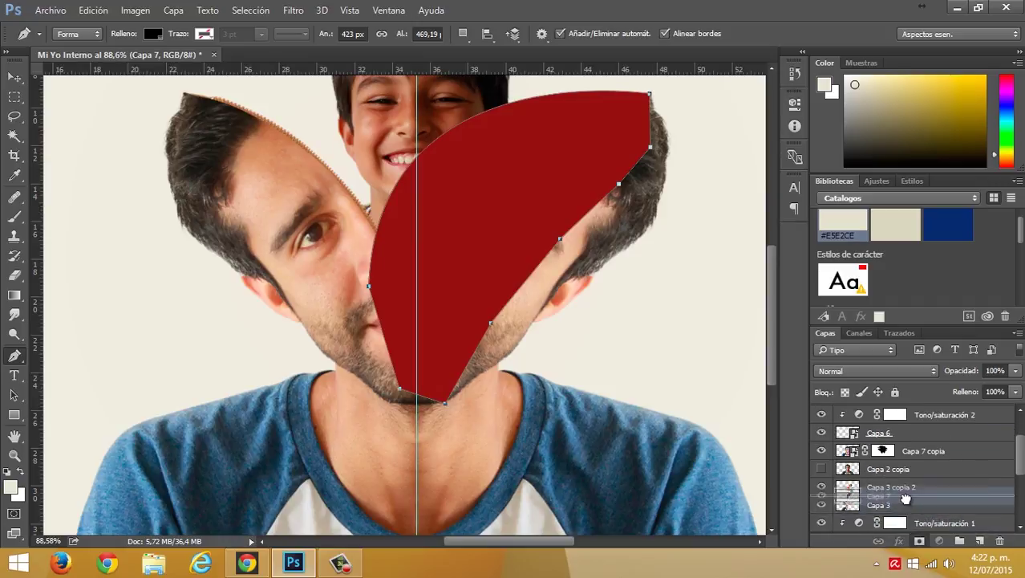
scroll(912, 436, up, 2)
drag(891, 416, 879, 474)
scroll(570, 133, up, 2)
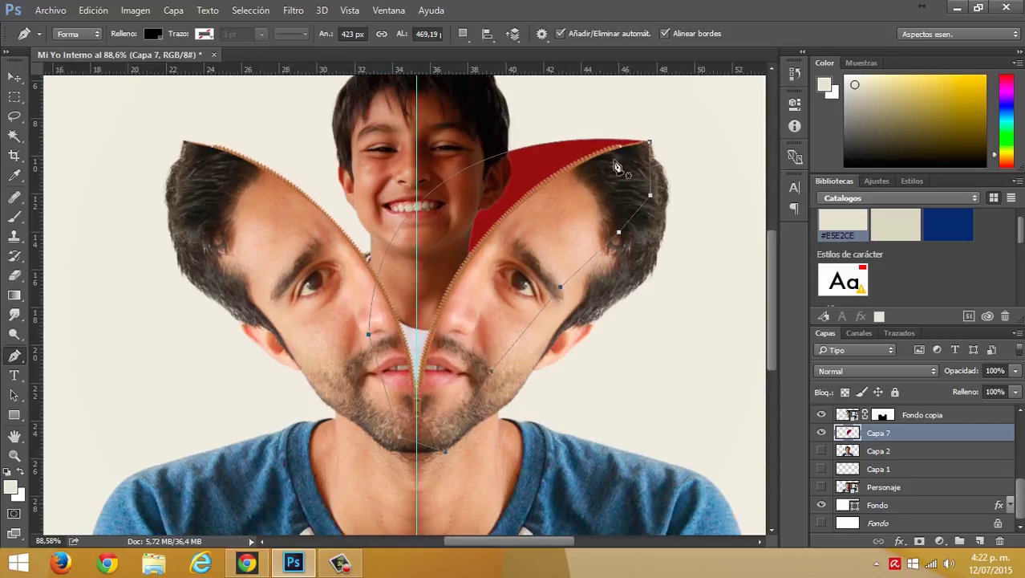
- Delete the leftover Pen path around the red flap shape
ctrl+right_click(491, 197)
key(Escape)
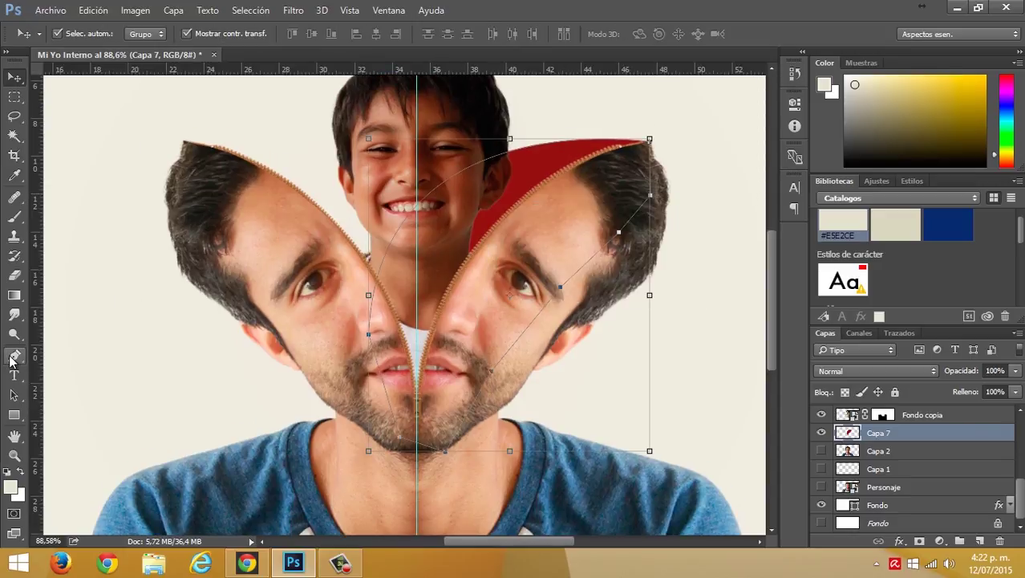
right_click(489, 247)
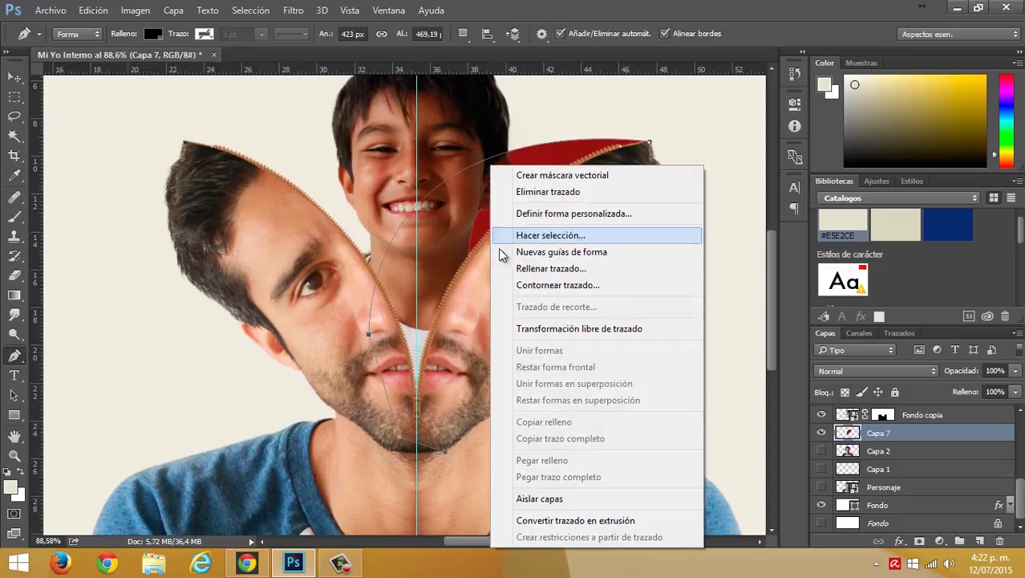
click(562, 192)
- Duplicate the red Capa 7 layer, flip the copy horizontally and position it behind the left face half as a mirrored flap
click(13, 77)
drag(923, 433, 979, 541)
key(ctrl+t)
right_click(458, 230)
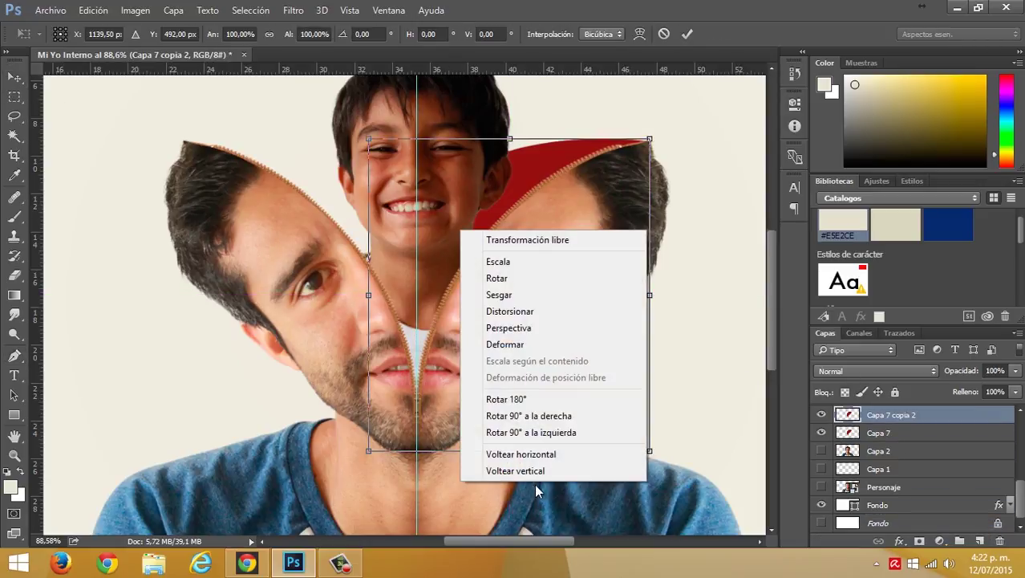
click(533, 456)
drag(615, 352, 430, 351)
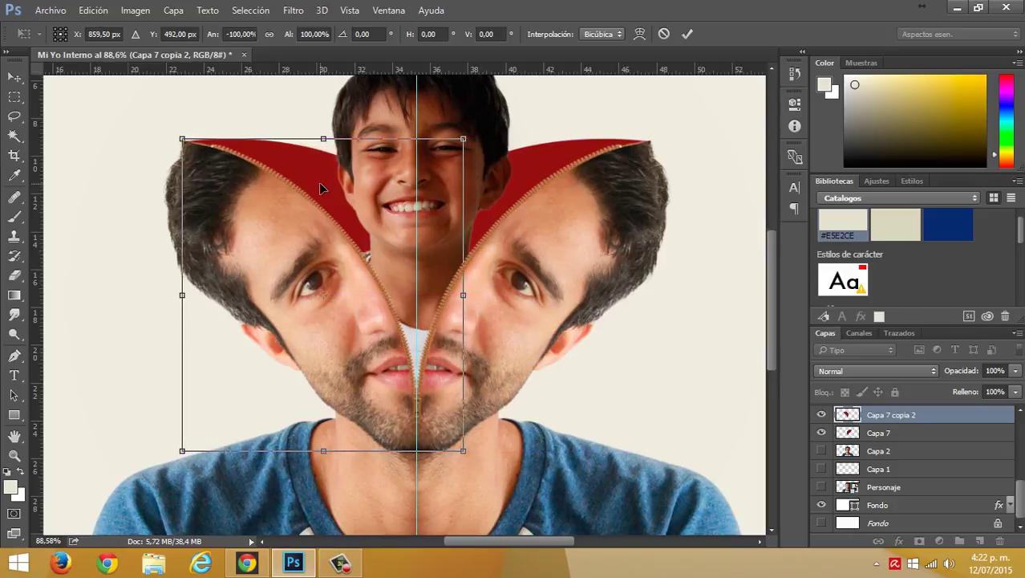
key(Return)
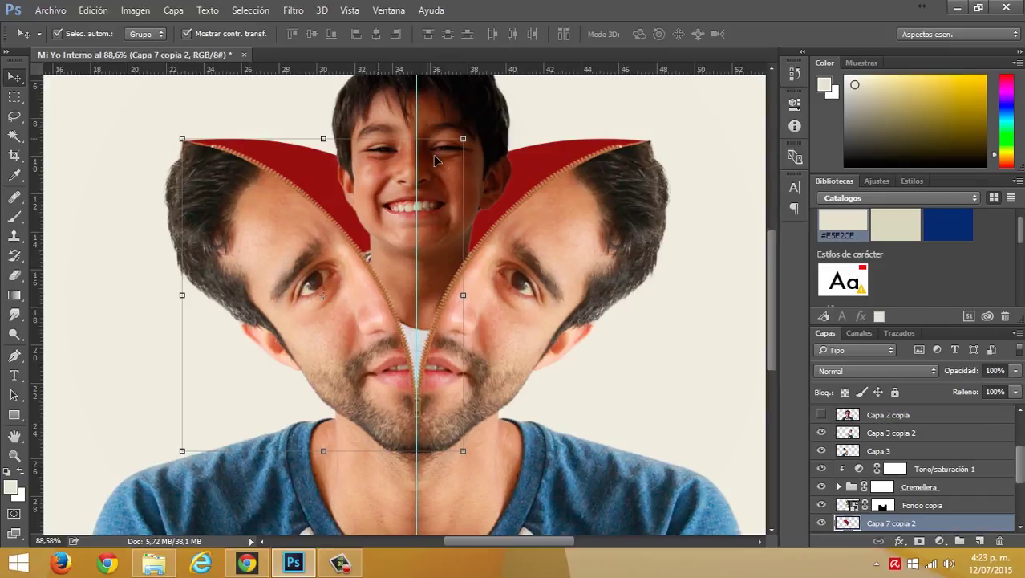
- Duplicate the two red flap layers, Capa 7 and Capa 7 copia 2, together
drag(514, 170, 468, 212)
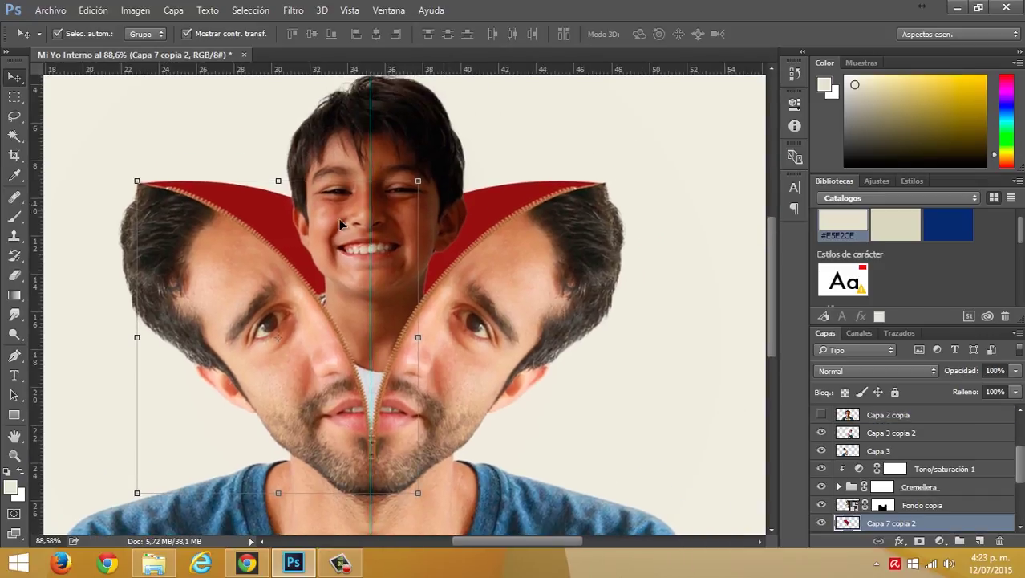
scroll(905, 481, down, 3)
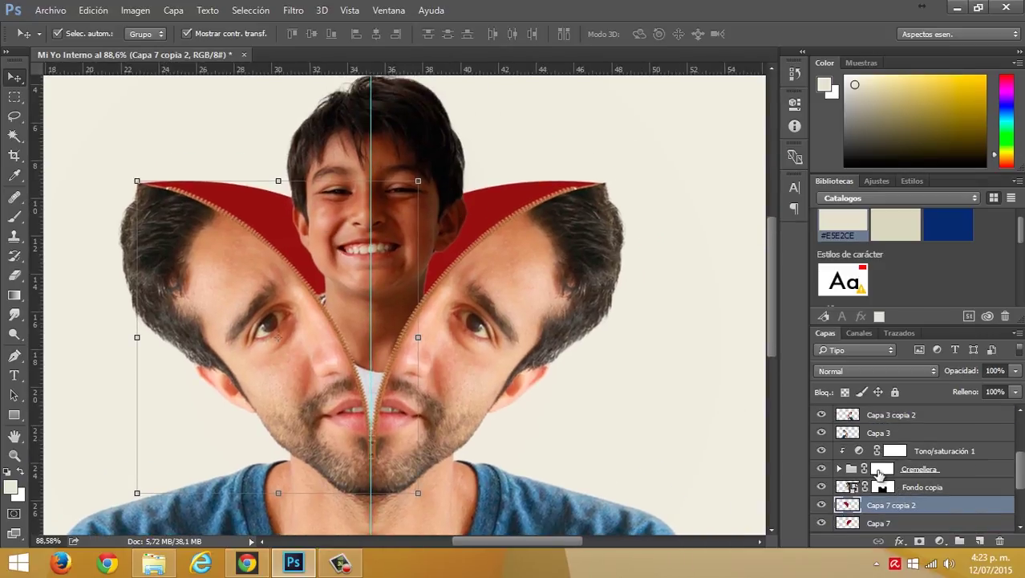
shift+click(879, 449)
key(ctrl+j)
scroll(852, 412, up, 1)
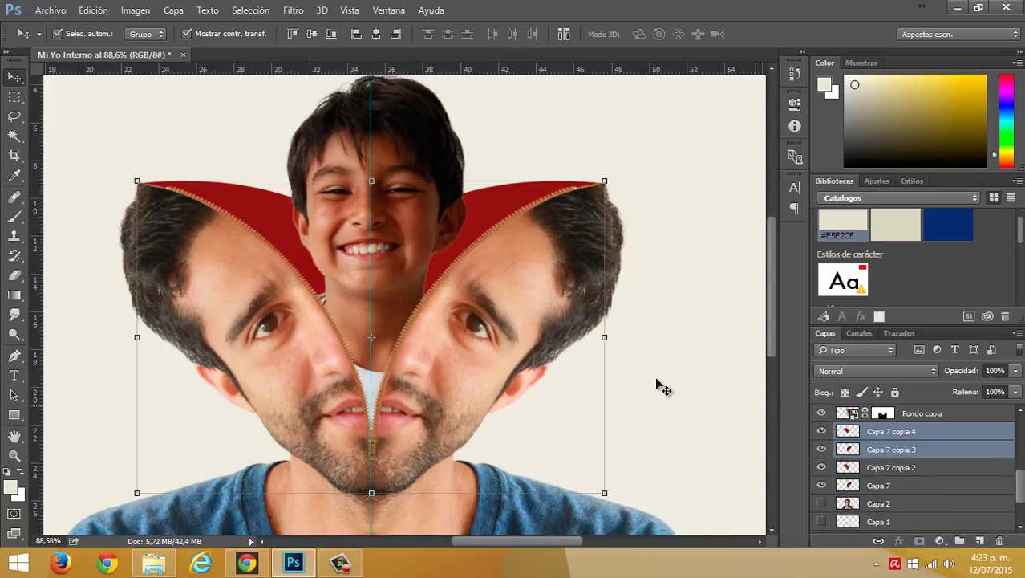
scroll(659, 385, up, 1)
- Scale the two duplicated flaps down to about 98% and convert them into a single smart object
key(ctrl+t)
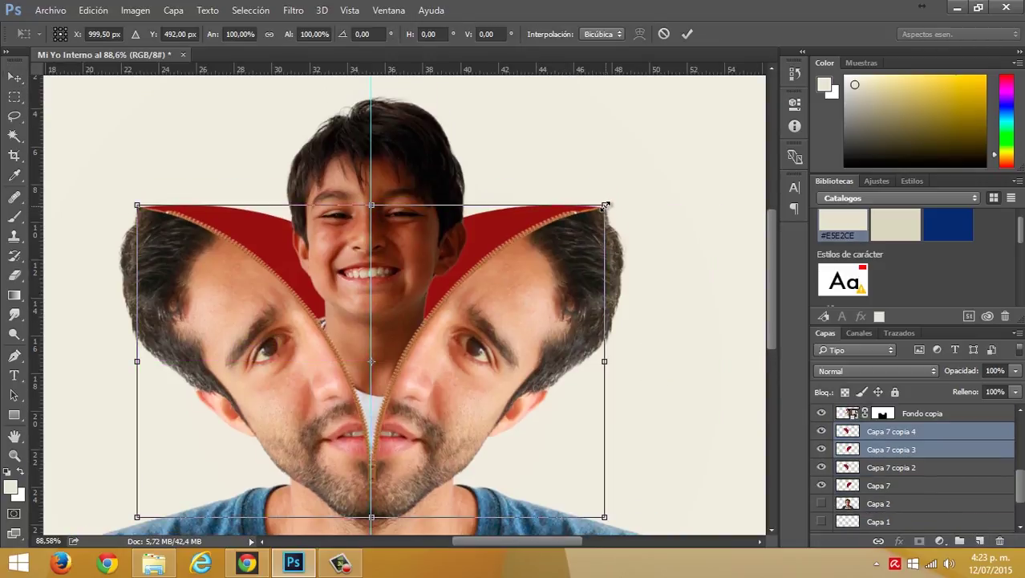
drag(605, 205, 600, 211)
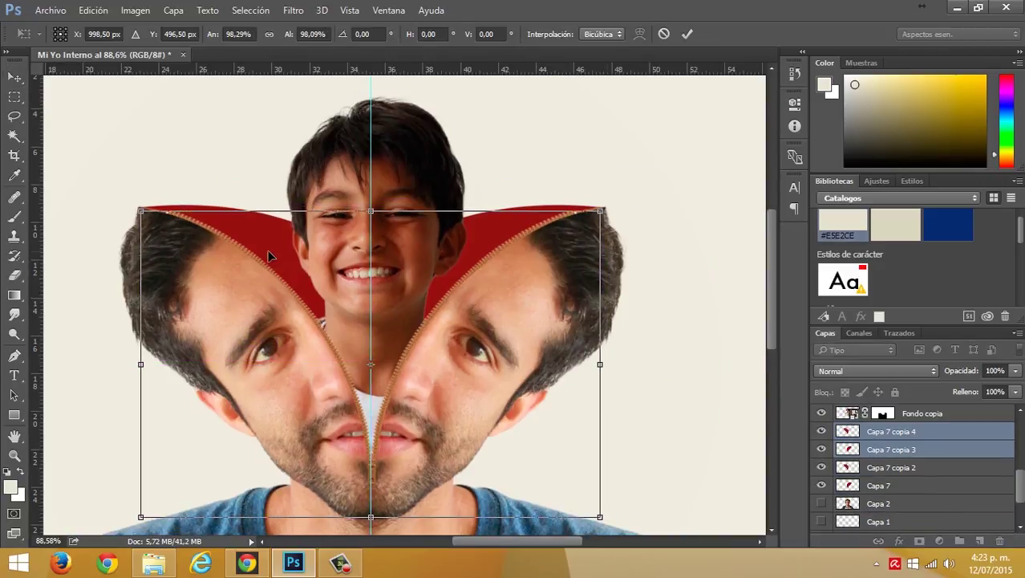
drag(268, 254, 275, 244)
key(Return)
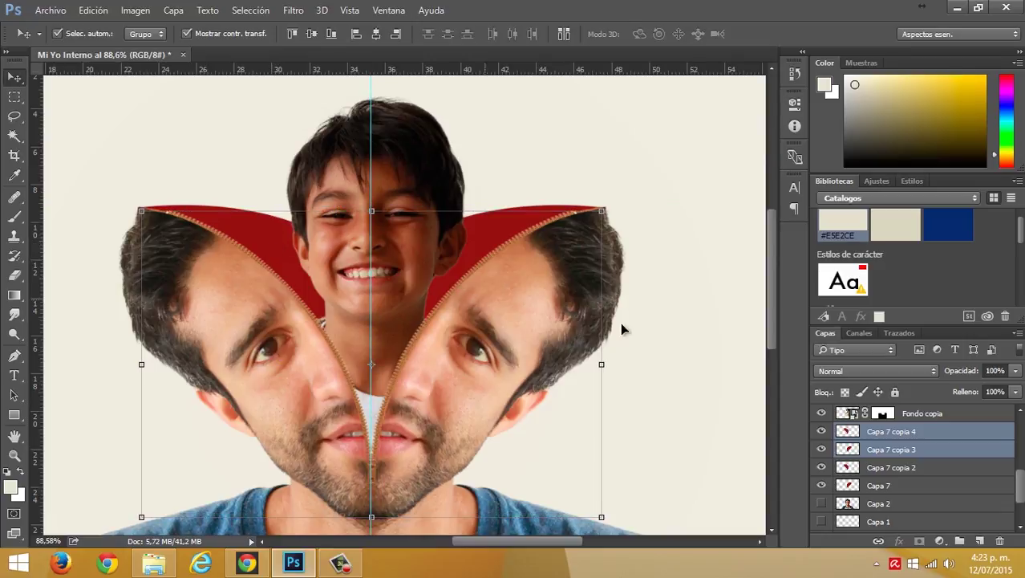
right_click(954, 437)
click(623, 255)
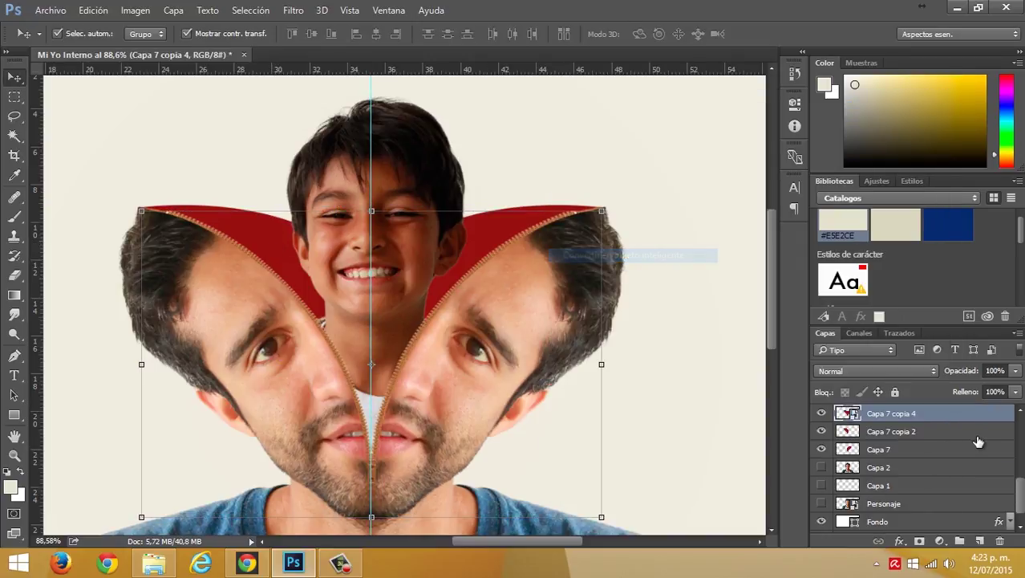
- Add a color overlay in very dark red #4f0808 to the Capa 7 copia 4 smart object
double_click(941, 414)
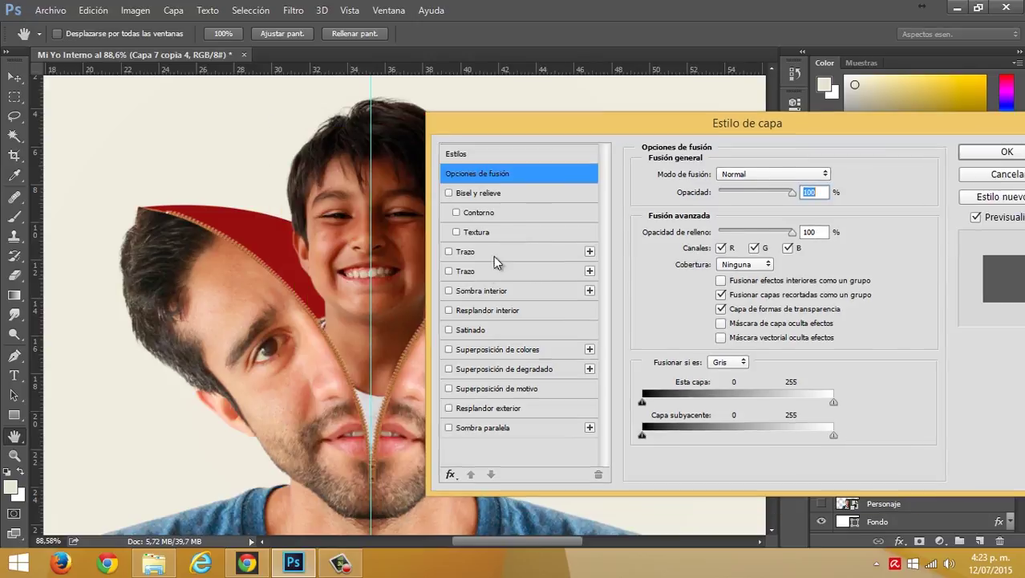
click(478, 350)
click(835, 174)
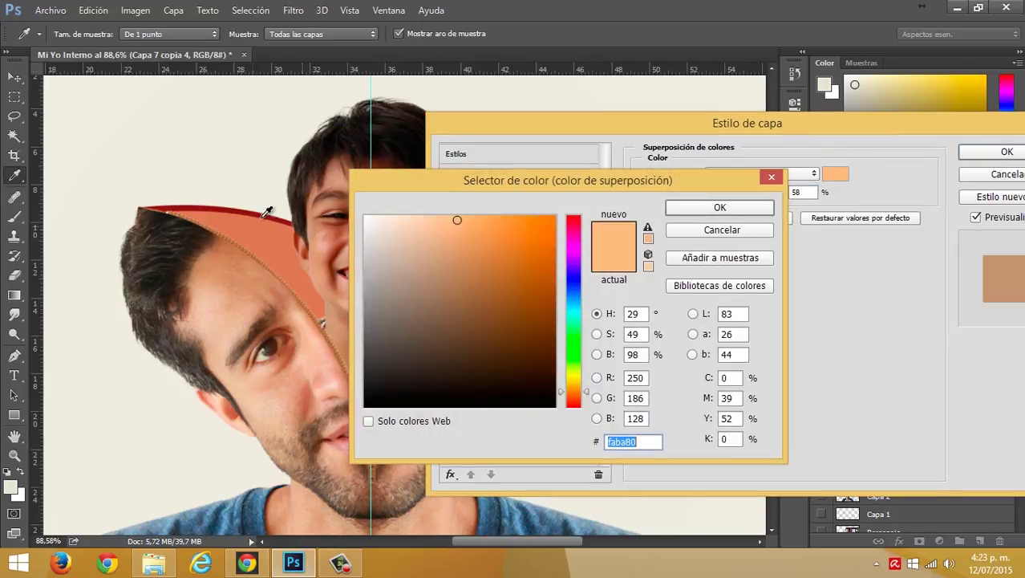
click(215, 205)
drag(517, 308, 538, 349)
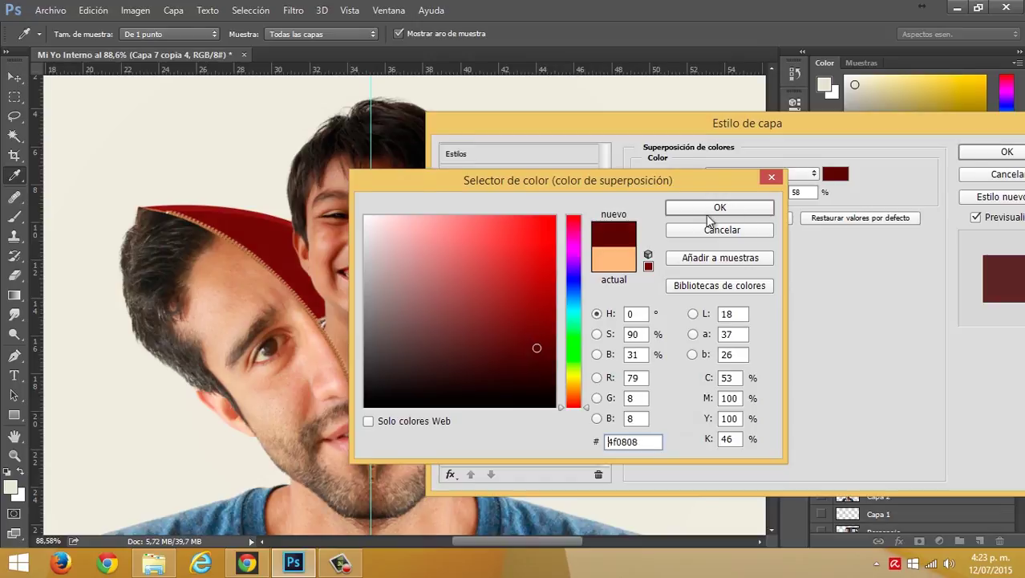
click(720, 208)
click(992, 153)
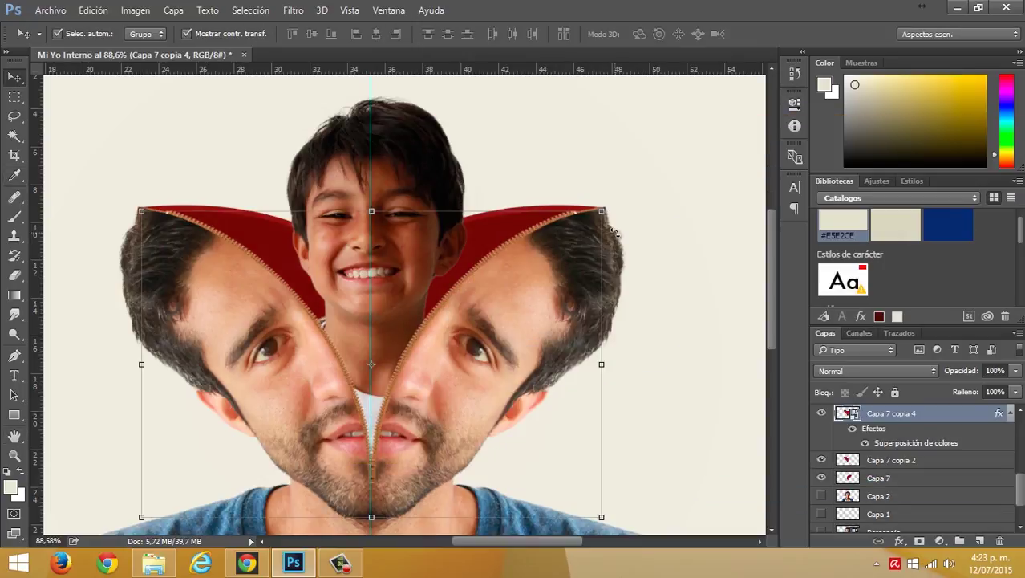
- Nudge the dark Capa 7 copia 4 flaps slightly upward, leaving a thin lighter red rim, and collapse the layer's effects list
key(Up)
key(Up)
key(Up)
key(Up)
key(Up)
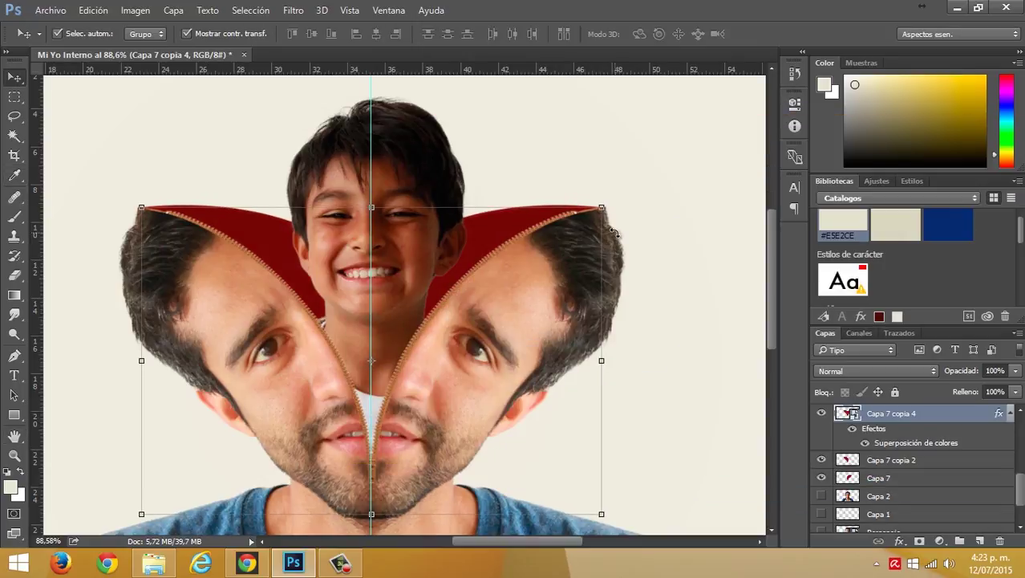
key(Up)
key(Up)
key(ctrl+1)
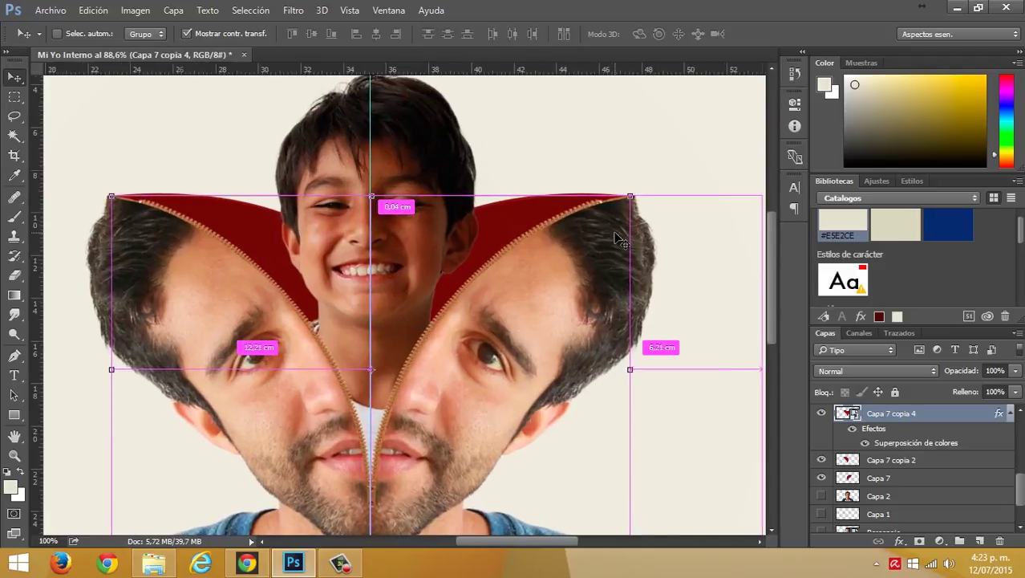
key(ctrl+plus)
key(ctrl+minus)
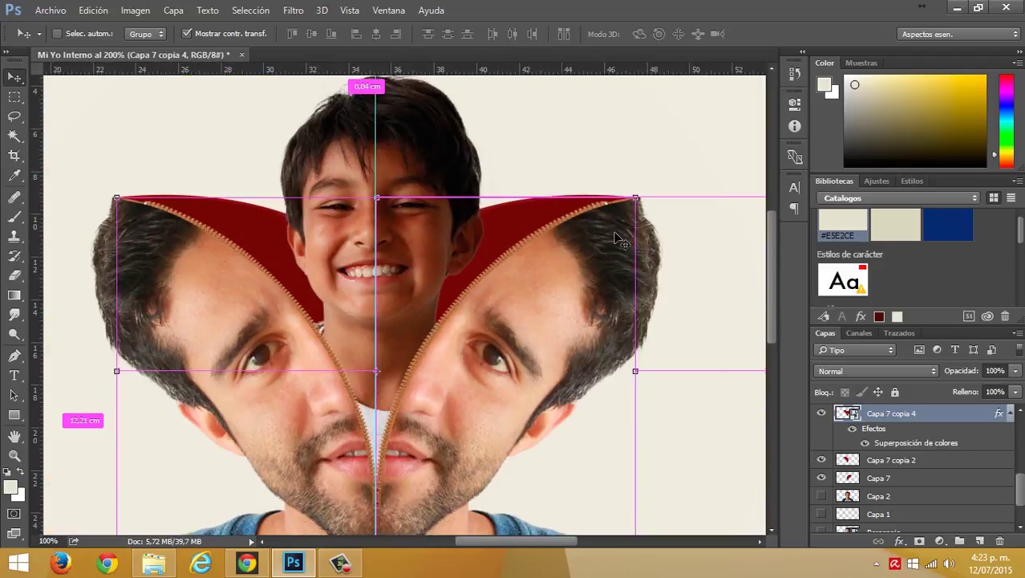
key(ctrl+minus)
key(ctrl+plus)
click(1010, 412)
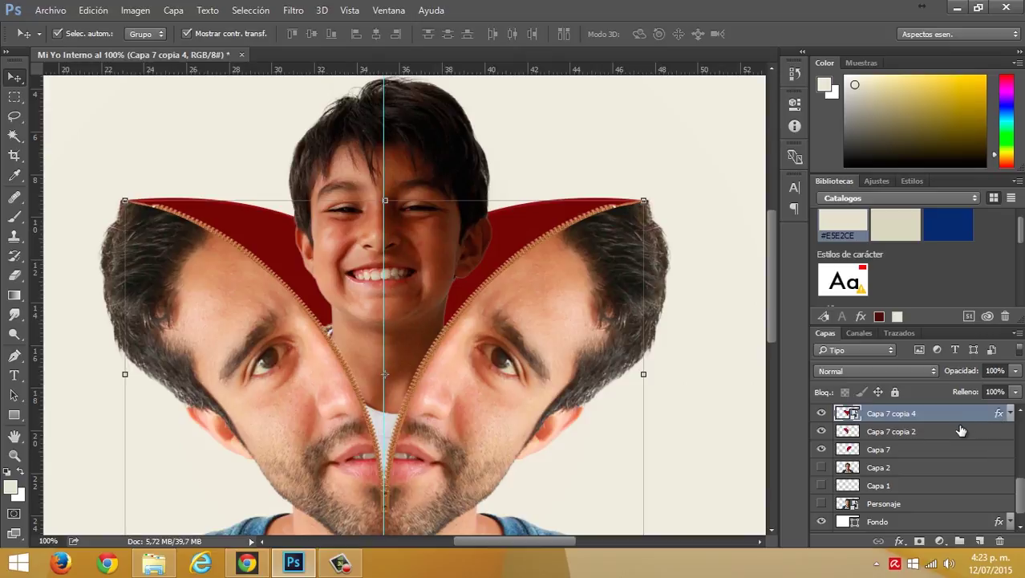
- Add an empty layer above Capa 7 copia 4 and load the dark flaps' outline as a selection, ready for brushing on the new layer
scroll(947, 433, up, 2)
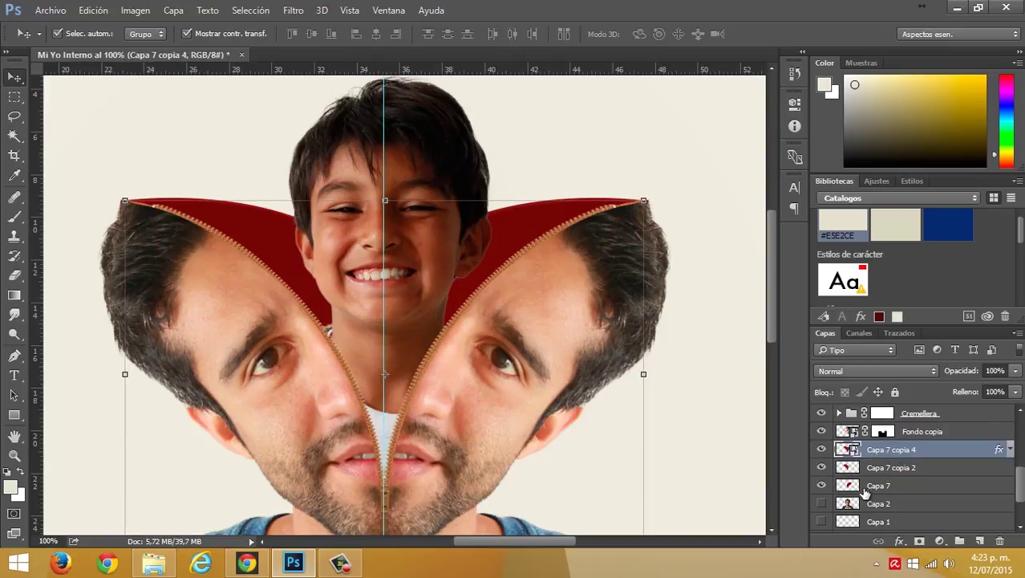
click(979, 543)
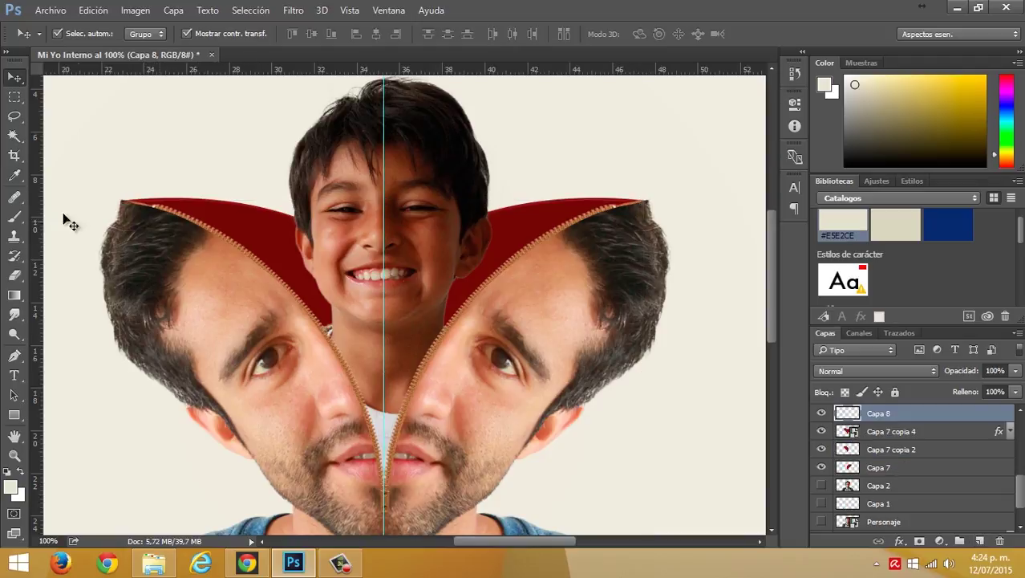
click(891, 433)
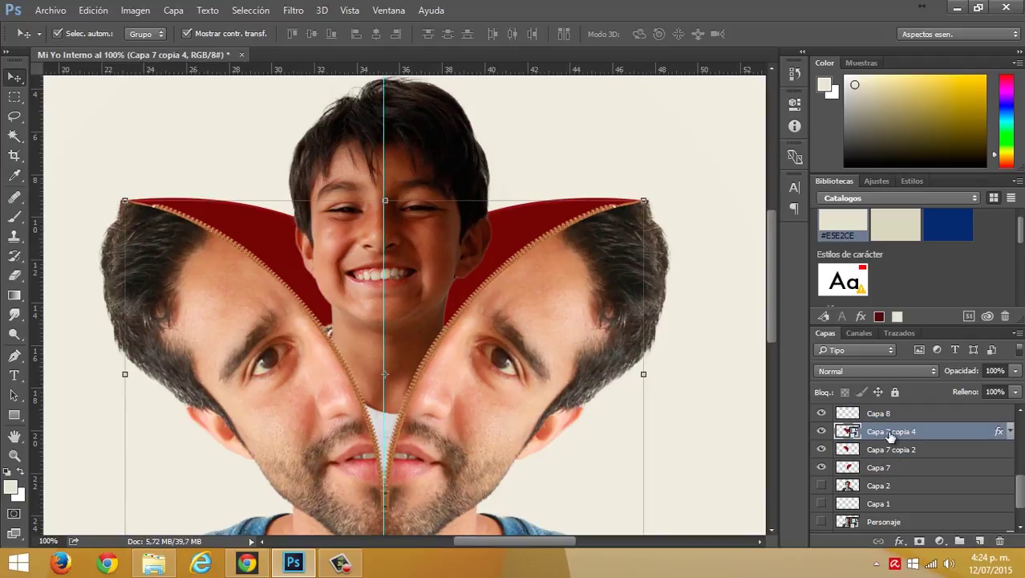
ctrl+click(844, 432)
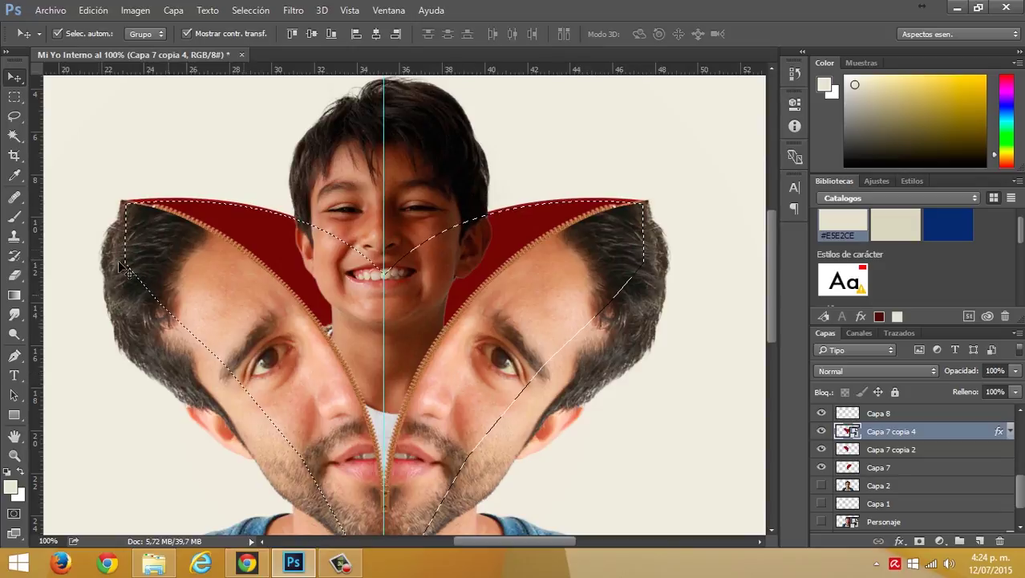
click(16, 218)
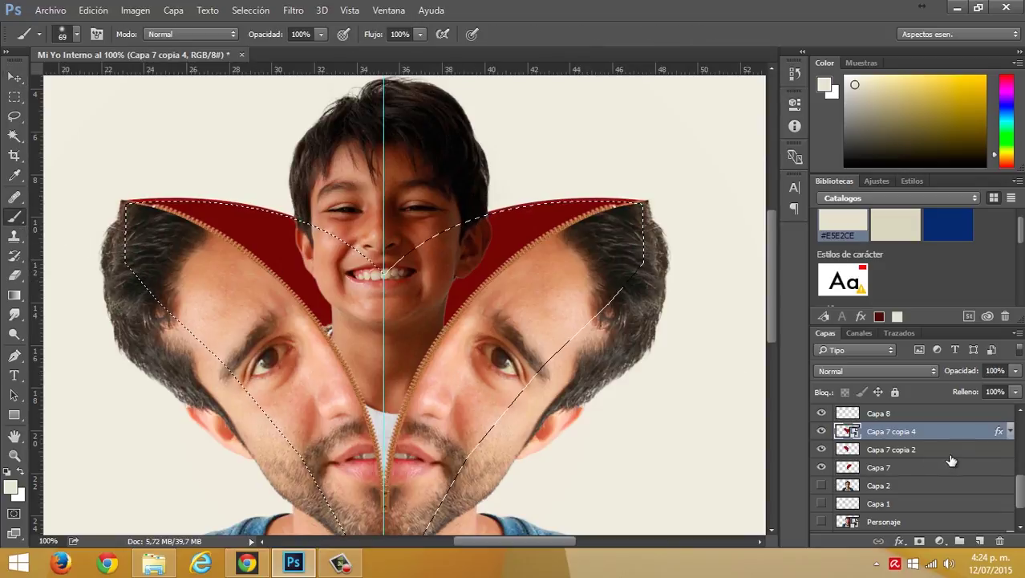
click(901, 413)
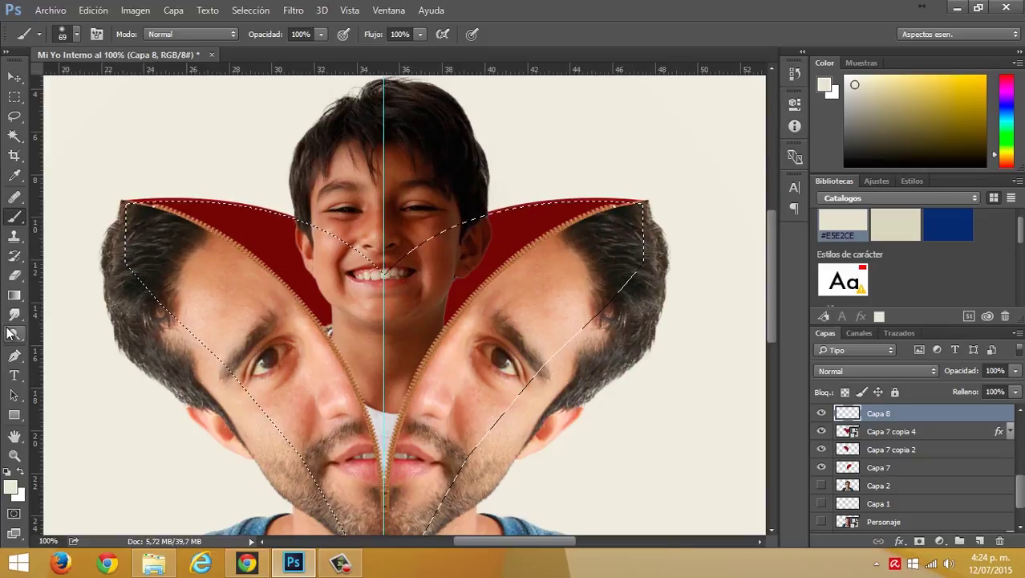
- Shade the left flap beside the boy's cheek on Capa 8 with a #2d2d2d brush at 40% opacity and 40% flow
click(9, 487)
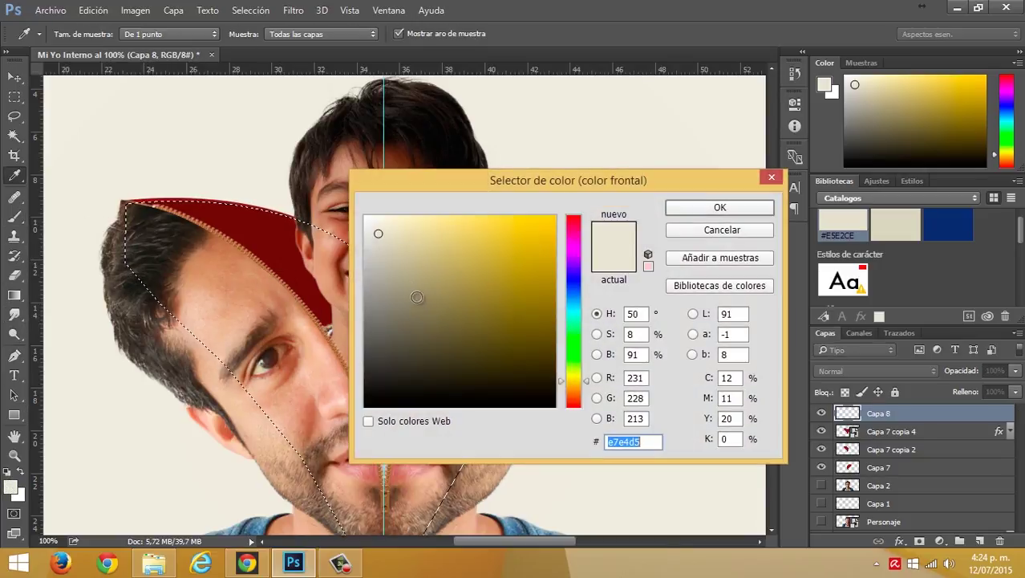
mouse_move(417, 297)
mouse_down()
mouse_move(366, 331)
mouse_move(366, 364)
mouse_move(382, 368)
mouse_up()
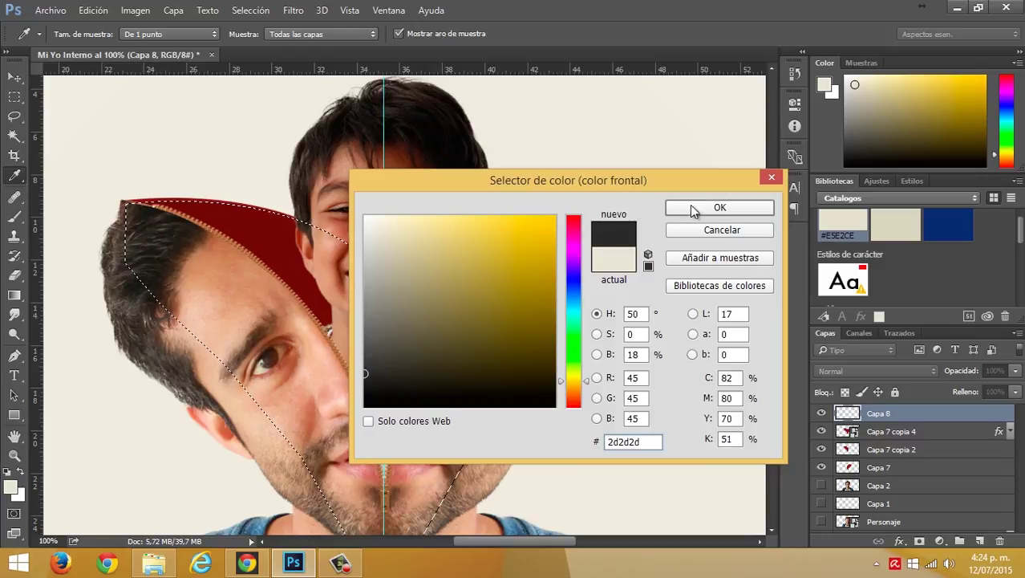
click(694, 209)
click(308, 35)
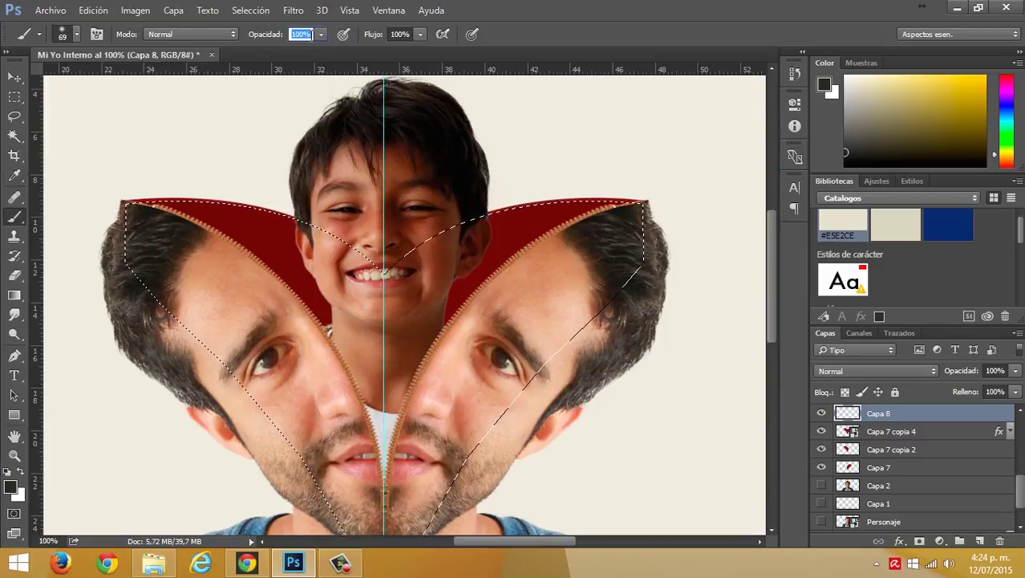
text(40)
key(Tab)
text(40)
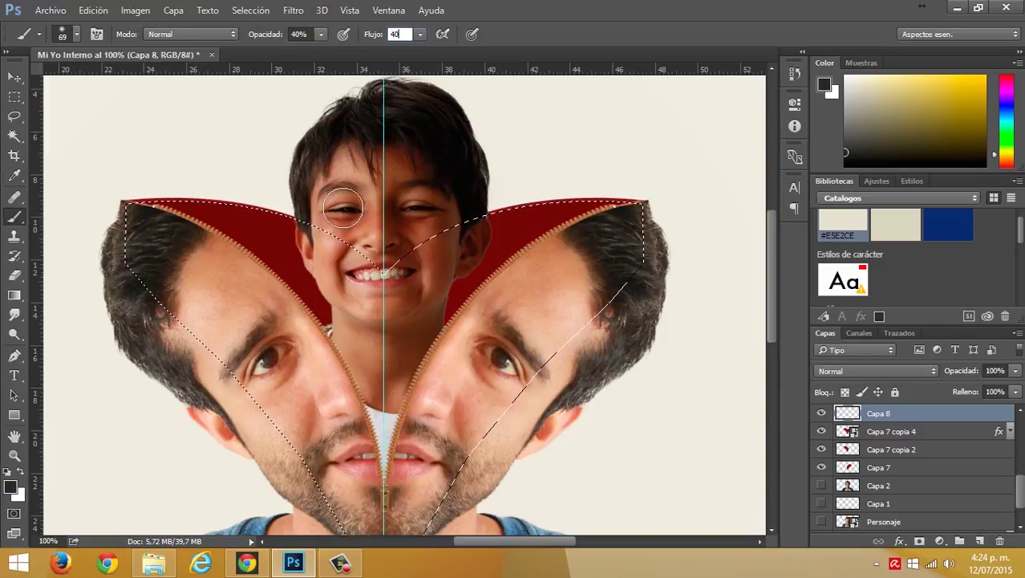
mouse_move(301, 309)
mouse_down()
mouse_move(308, 273)
mouse_move(322, 296)
mouse_move(352, 304)
mouse_move(329, 281)
mouse_up()
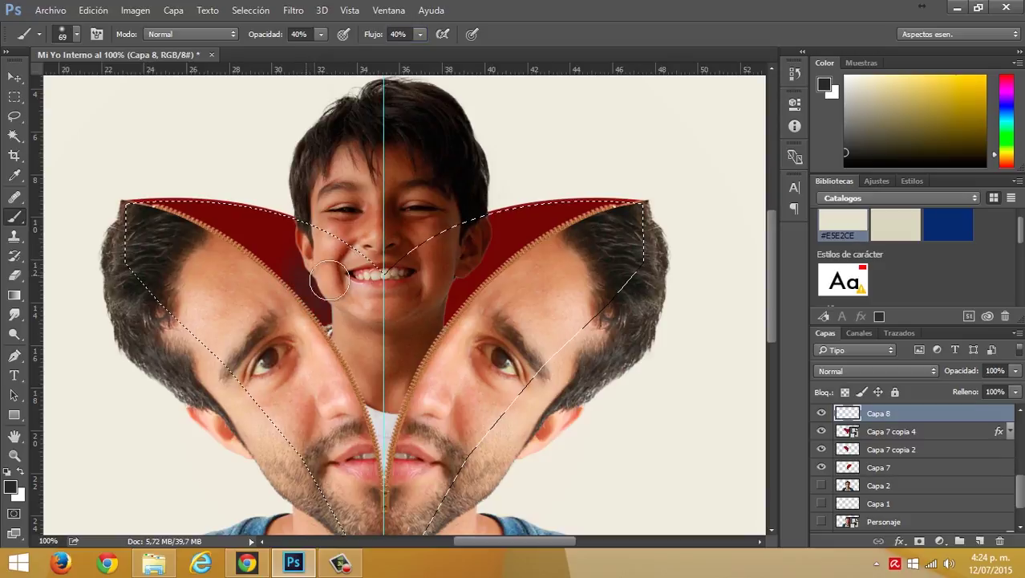
- Change the brush color to black #000000 and darken both flaps beside the boy's face along the zipper edges
click(10, 486)
click(366, 405)
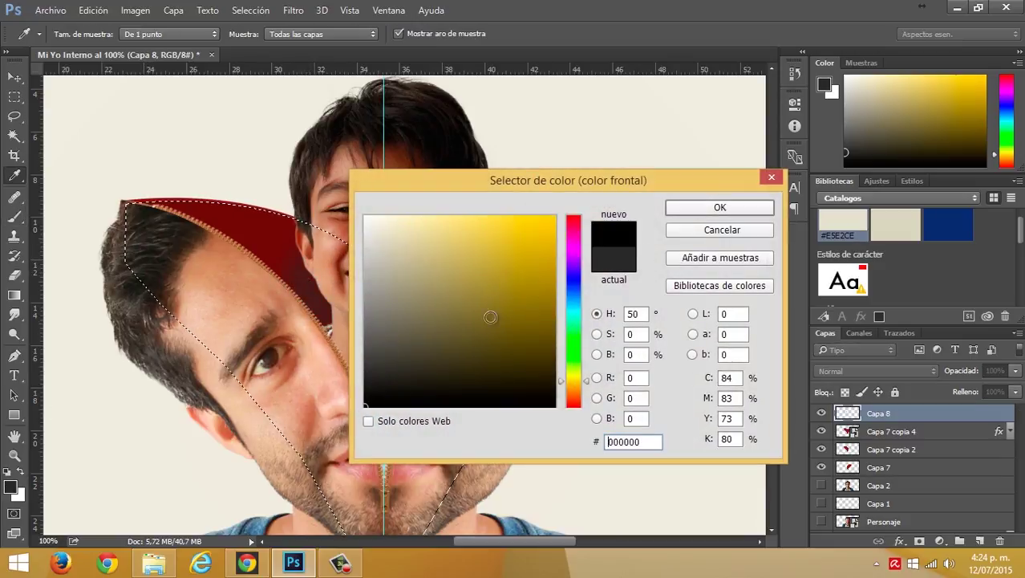
click(698, 210)
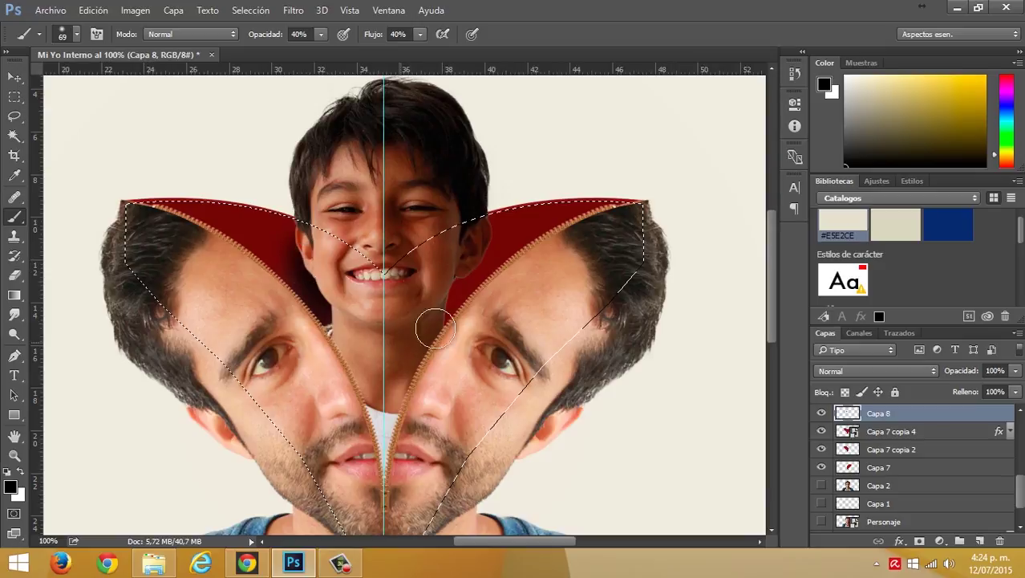
drag(457, 309, 483, 281)
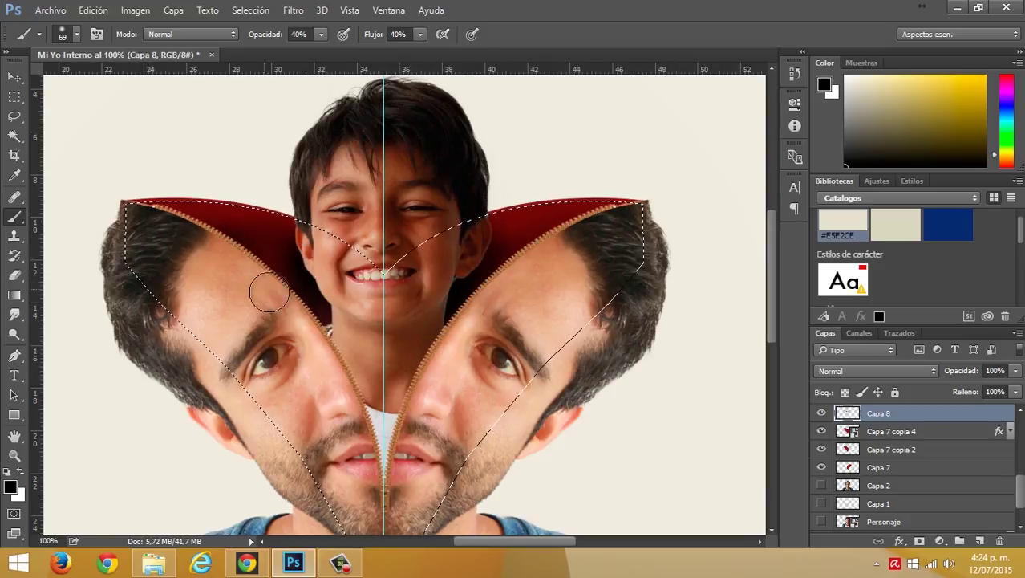
drag(269, 295, 419, 281)
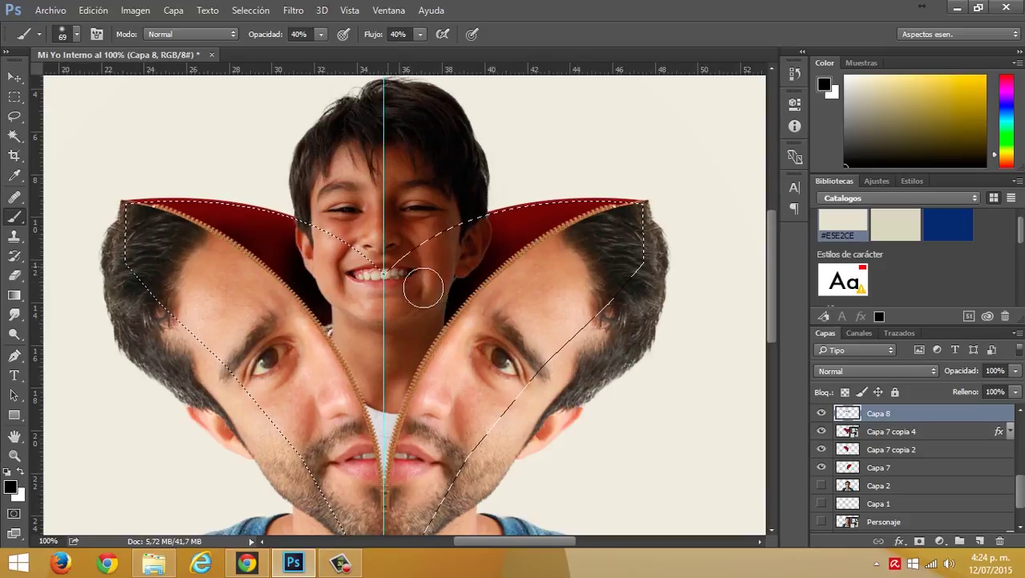
- Add a new layer above Fondo copia, darken the boy's neck and shirt between the zipper edges with the black brush, and clear the selection
drag(898, 425, 905, 482)
click(905, 484)
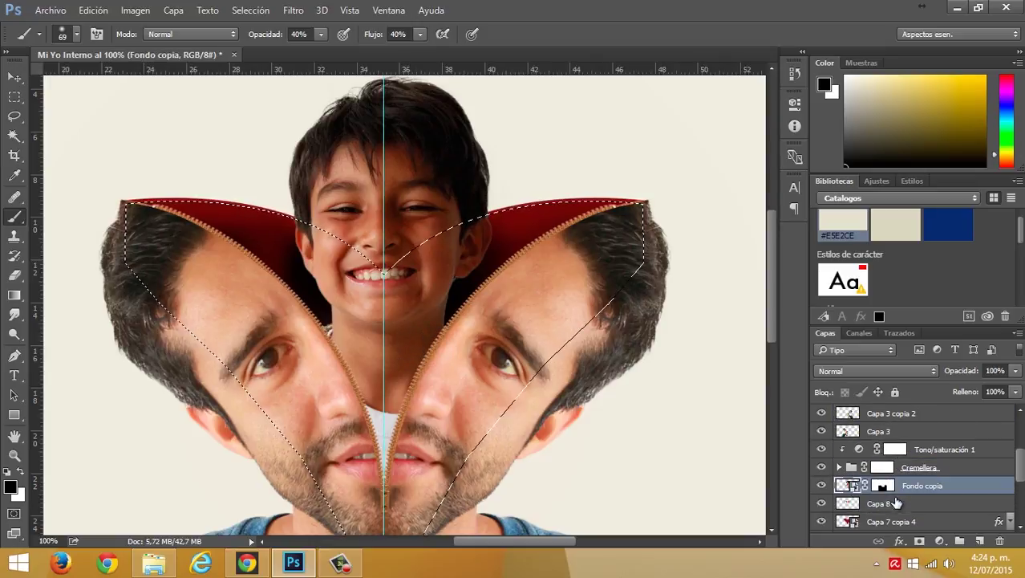
click(980, 540)
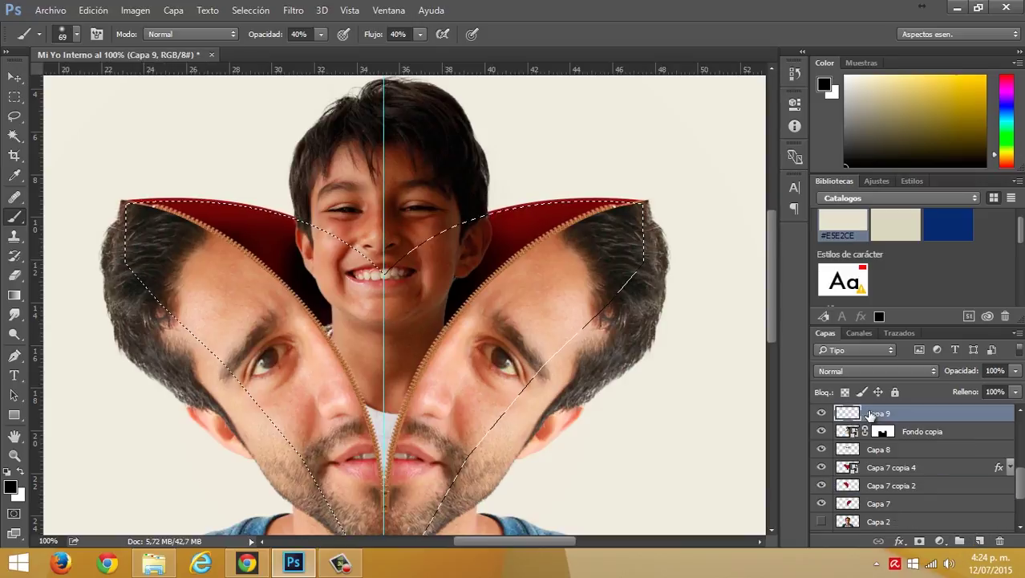
mouse_move(374, 405)
mouse_down()
mouse_move(377, 459)
mouse_move(373, 428)
mouse_up()
key(ctrl+z)
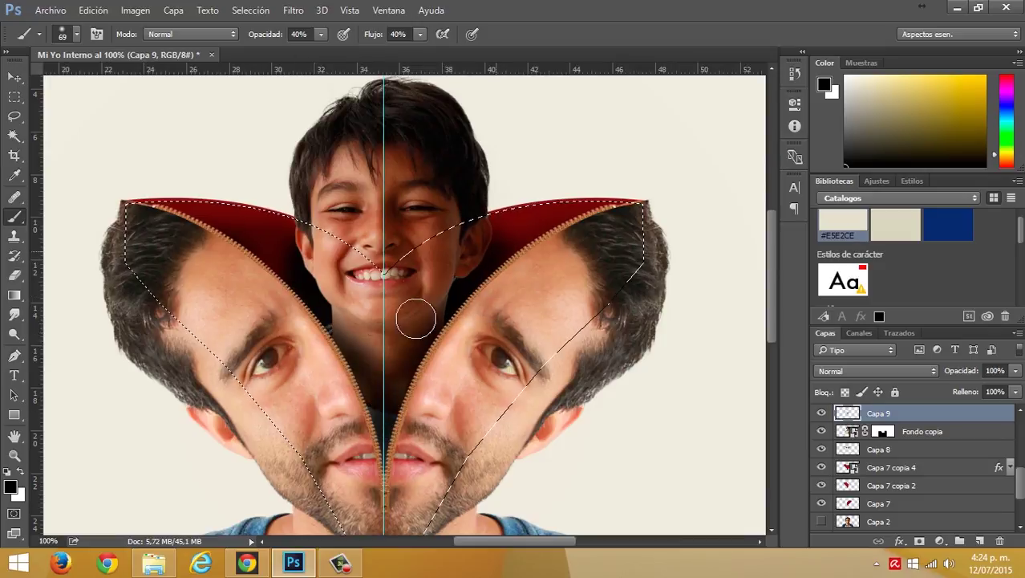
key(ctrl+d)
- Stamp all visible layers into a new merged layer and move it to the top of the layer stack
key(ctrl+minus)
key(ctrl+minus)
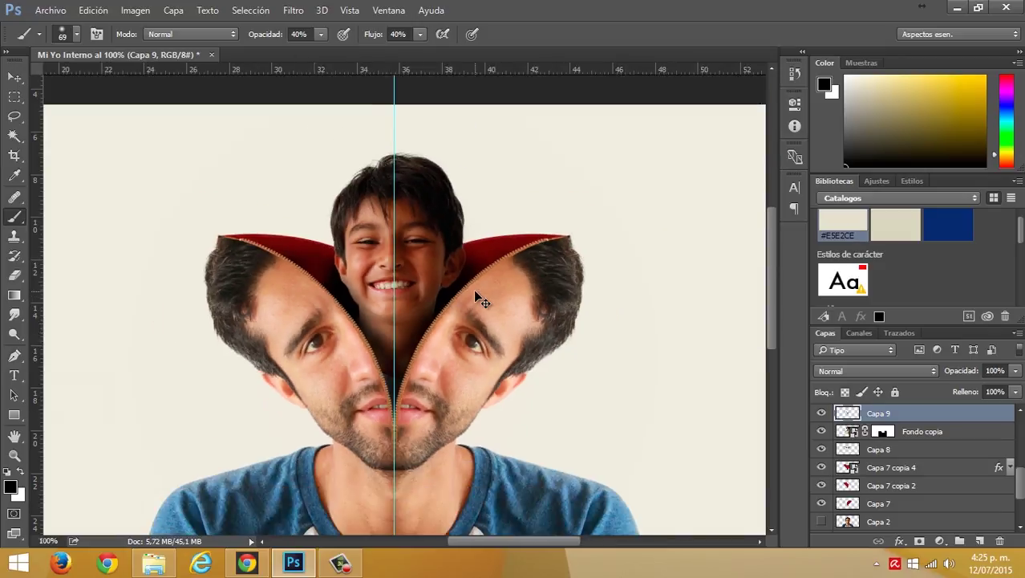
key(ctrl+minus)
key(ctrl+plus)
key(ctrl+plus)
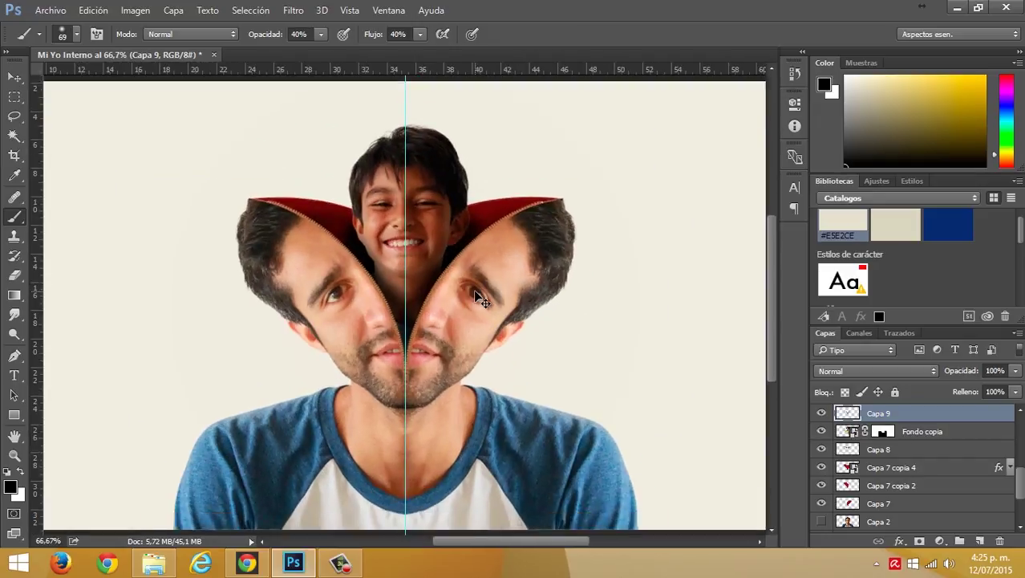
key(ctrl+minus)
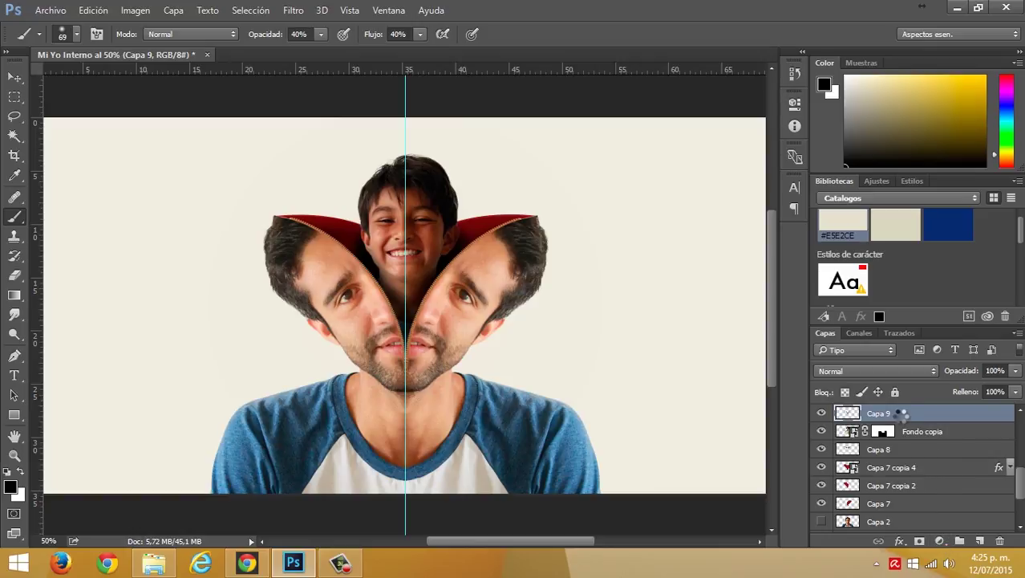
key(ctrl+shift+alt+e)
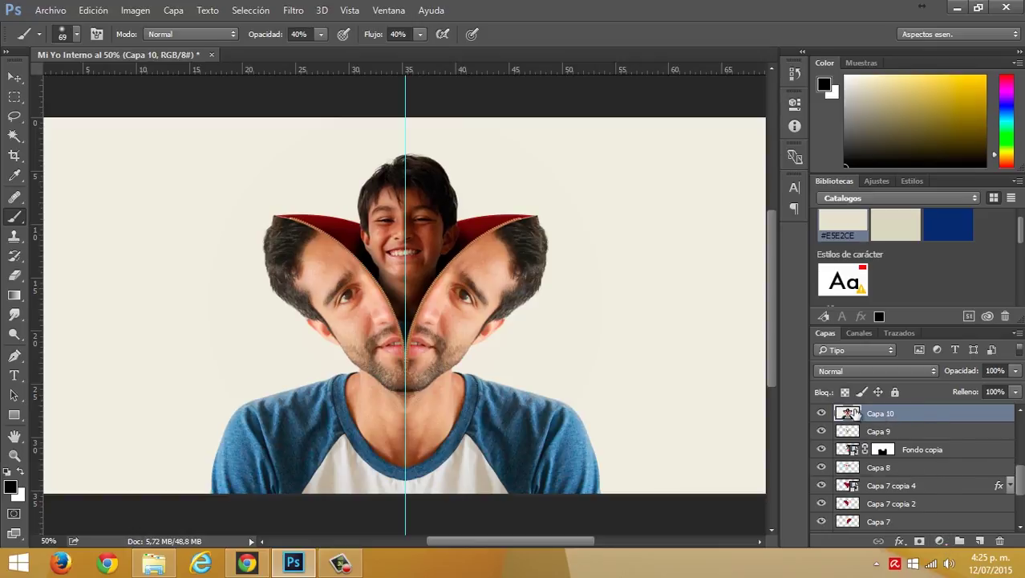
drag(844, 414, 883, 406)
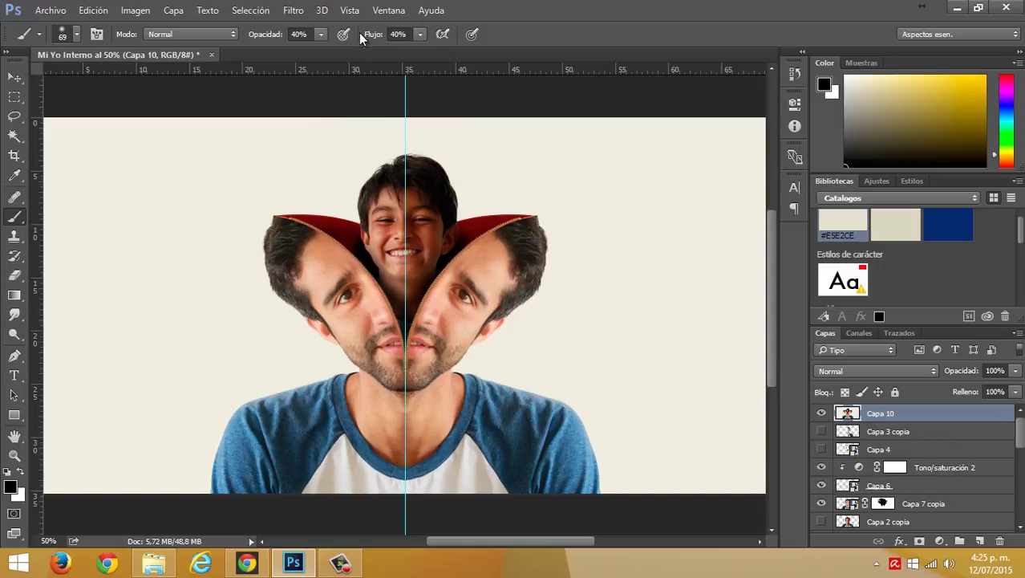
- Apply the Paso alto filter to merged layer Capa 10 with a radius of 2.7 pixels
click(299, 11)
mouse_move(321, 300)
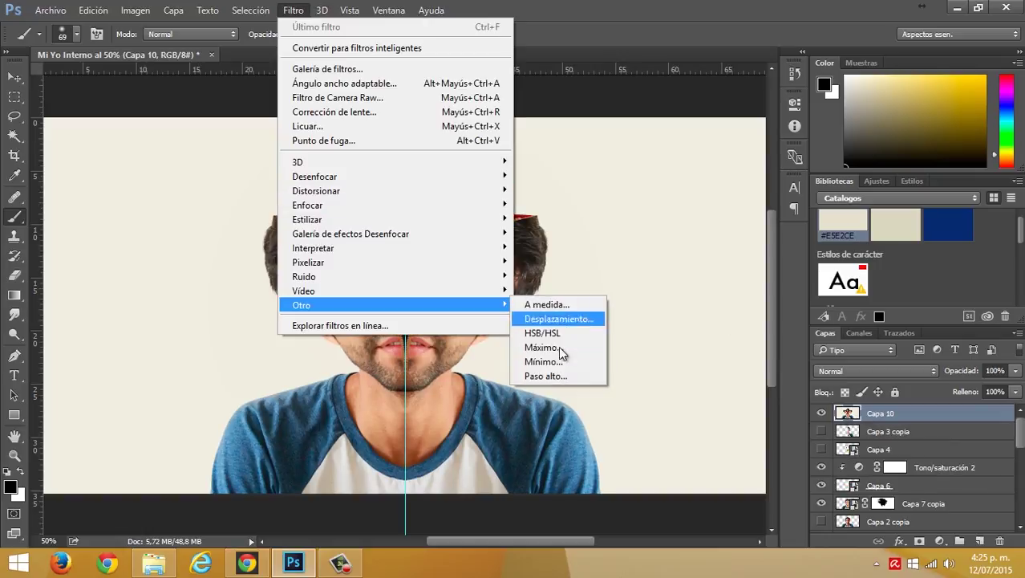
click(555, 376)
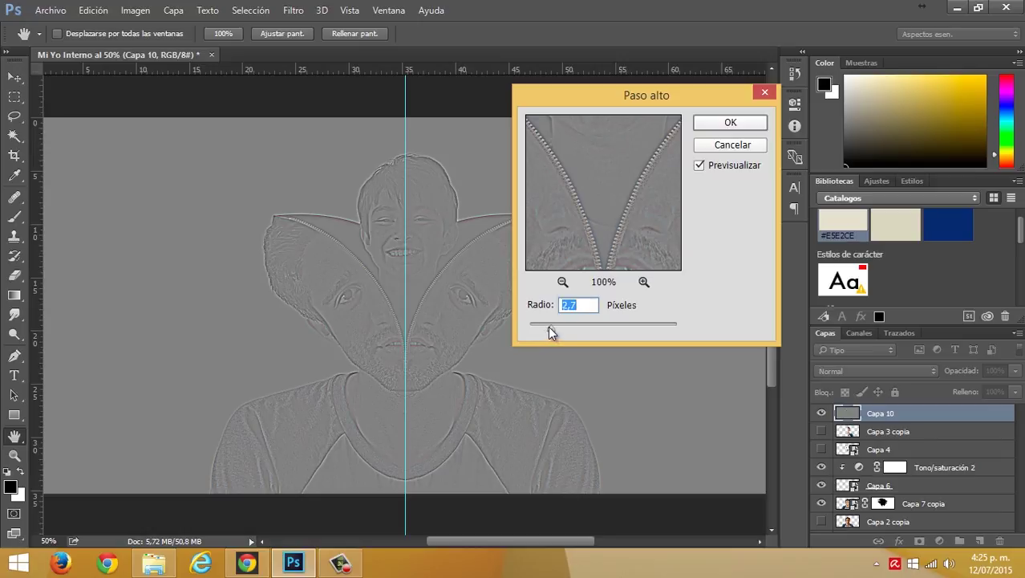
click(718, 124)
key(b)
- Set the blend mode of the filtered layer Capa 10 to Luz suave
click(877, 371)
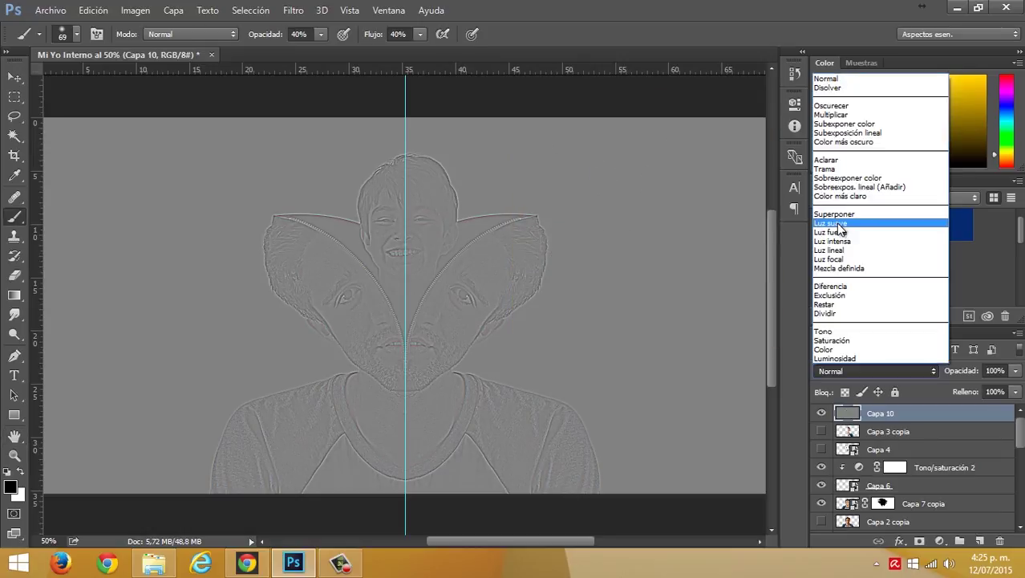
click(842, 374)
click(857, 375)
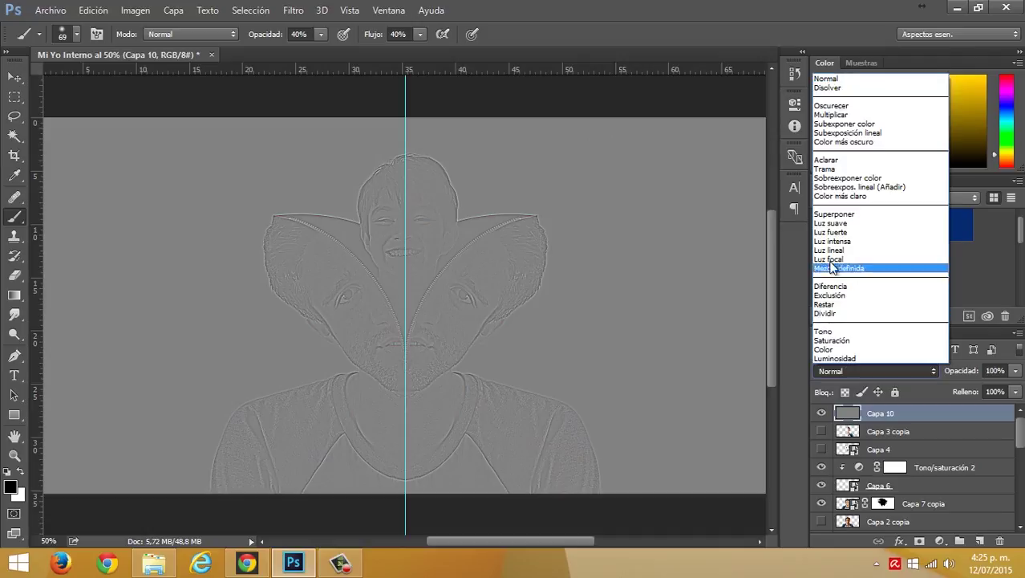
key(Escape)
key(l)
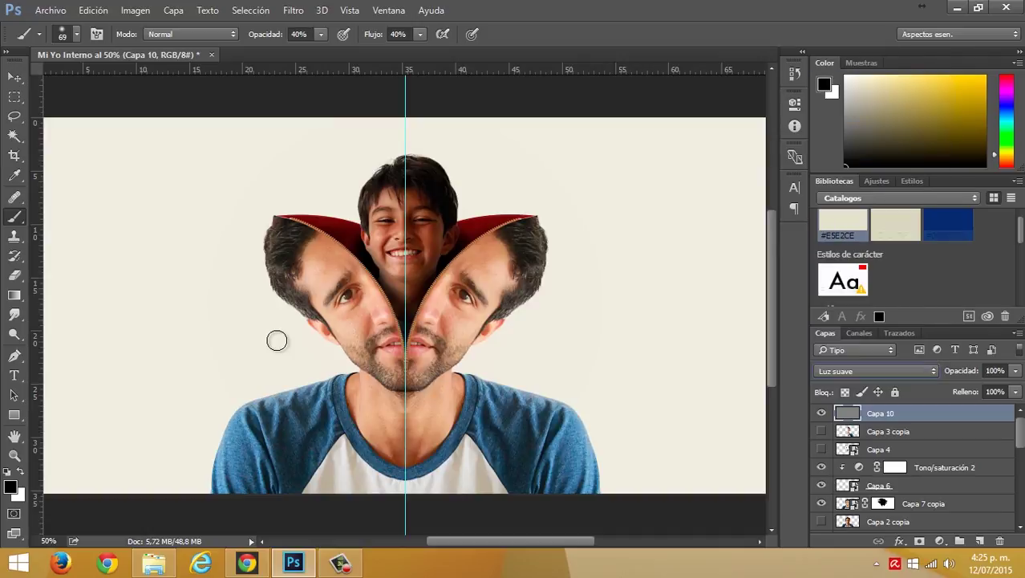
- Add a new layer above Capa 10 and fill the whole canvas on it with black
key(ctrl+minus)
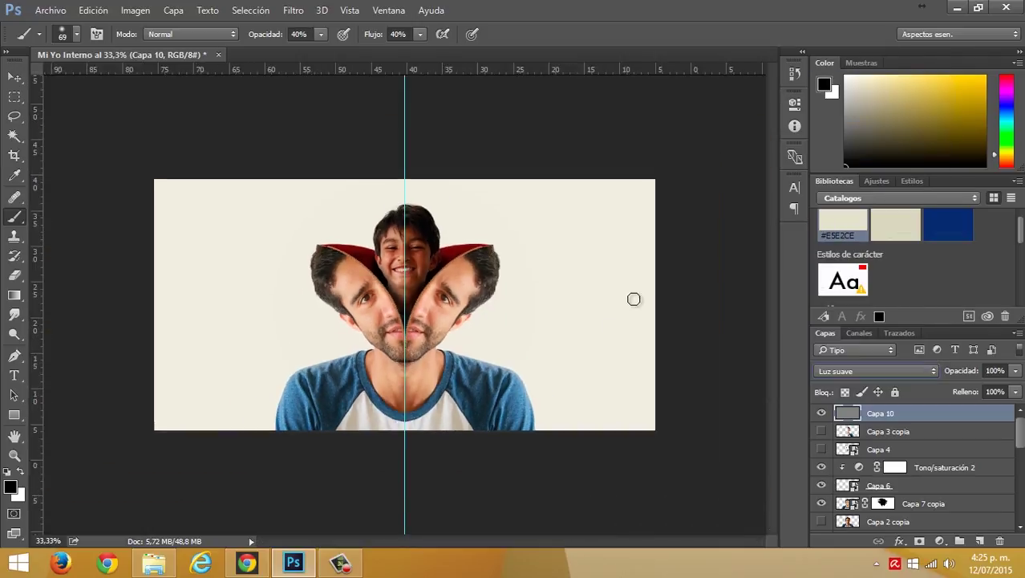
click(977, 540)
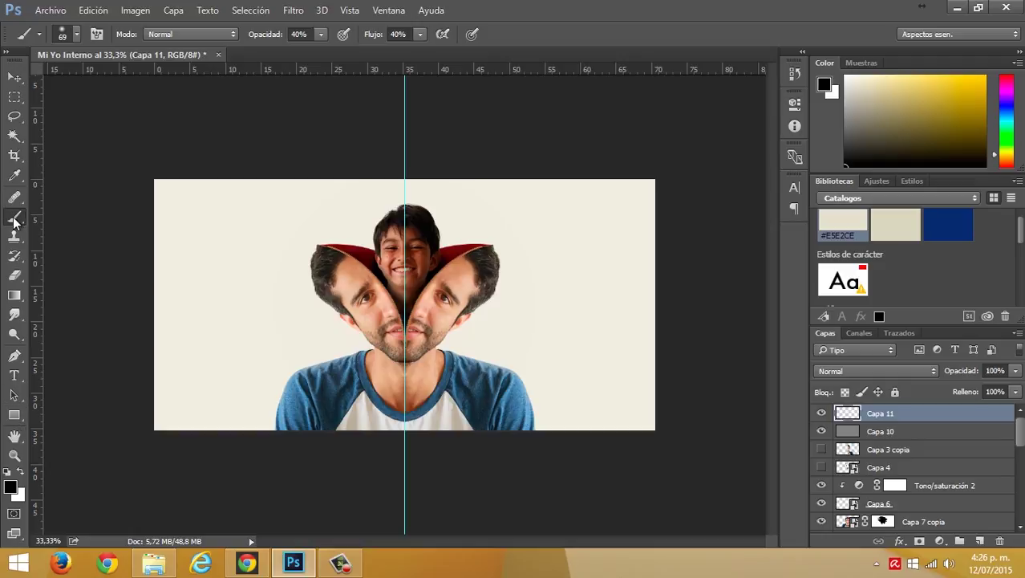
key(shift+g)
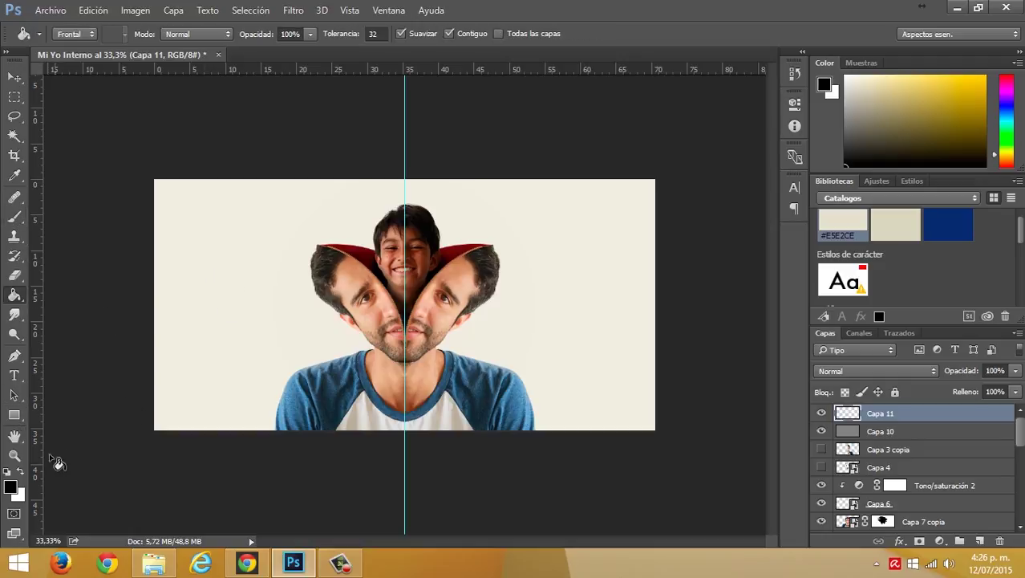
click(329, 269)
key(v)
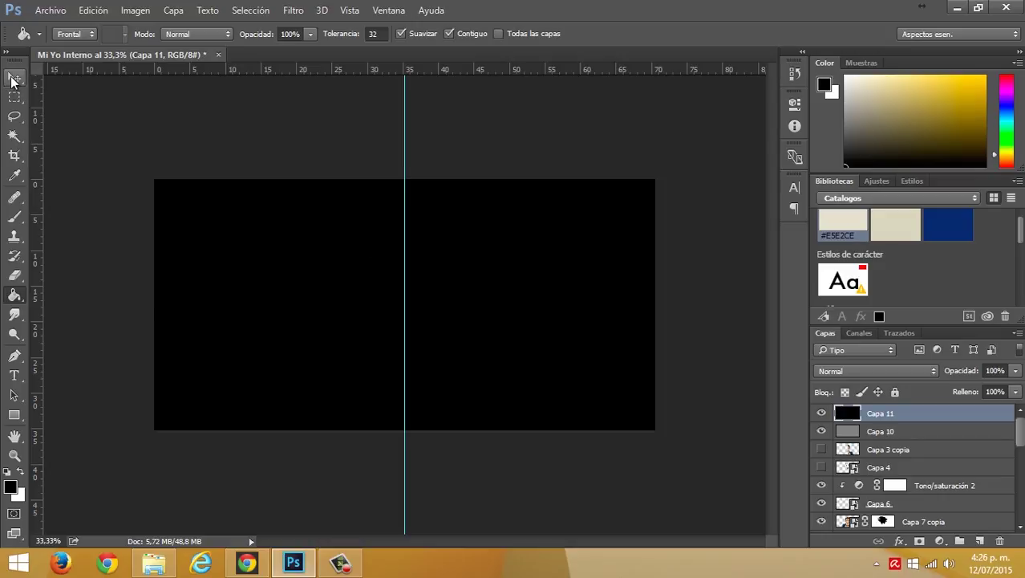
- Mask the black layer with a radial white-to-black gradient from the image center outward, and invert the mask to form a vignette
click(919, 541)
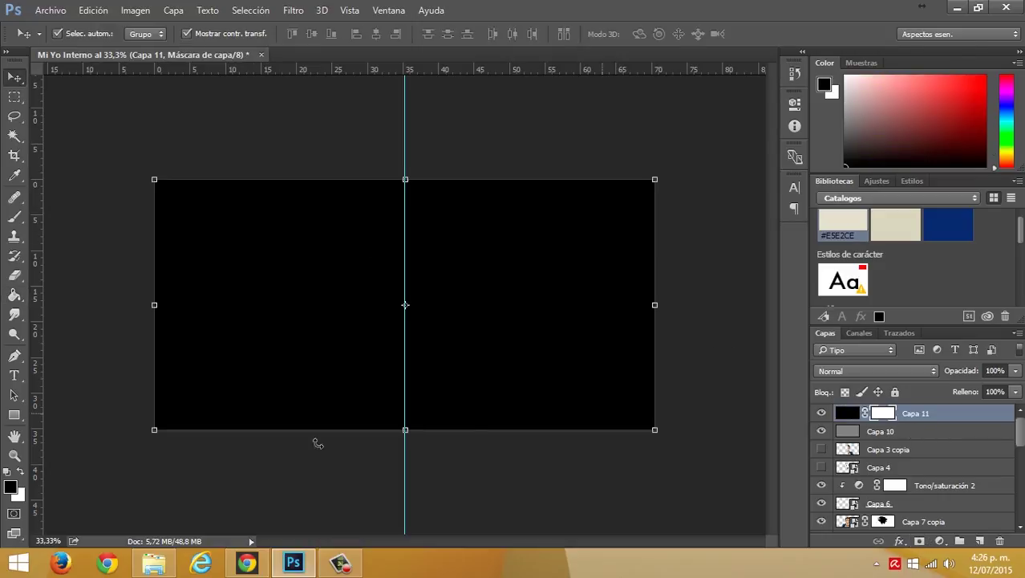
click(8, 471)
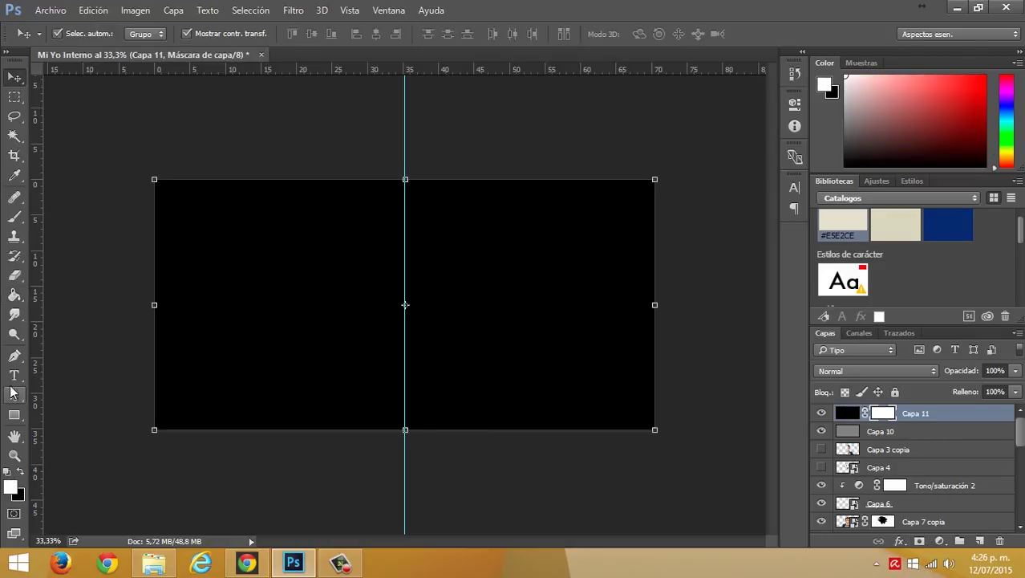
right_click(14, 295)
click(96, 294)
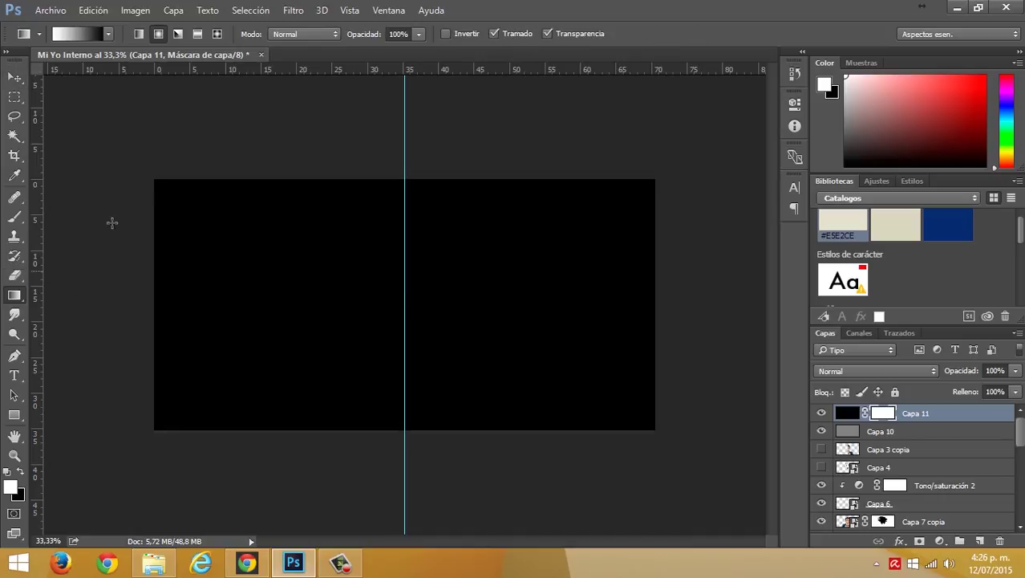
drag(405, 297, 506, 291)
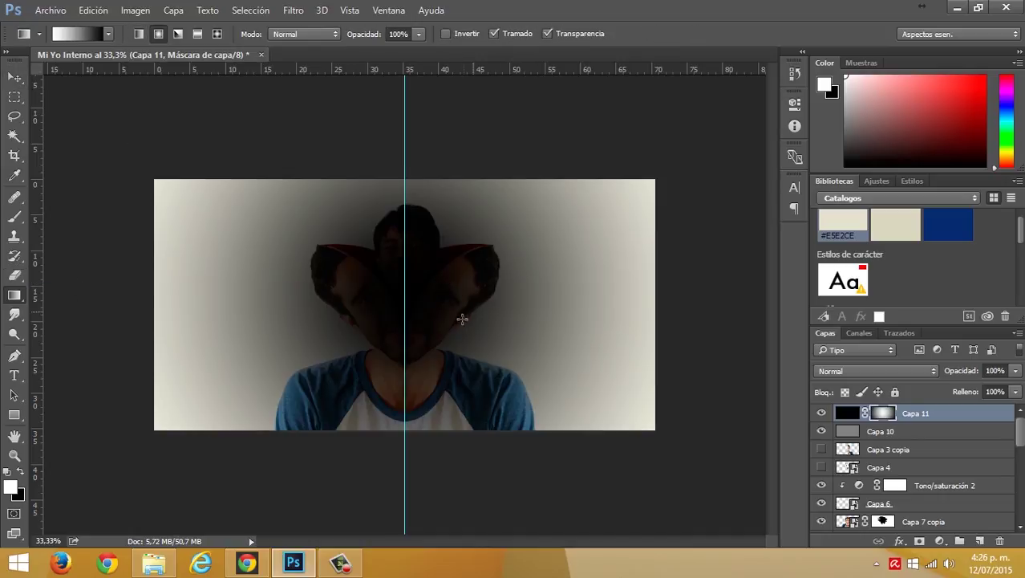
drag(408, 317, 670, 315)
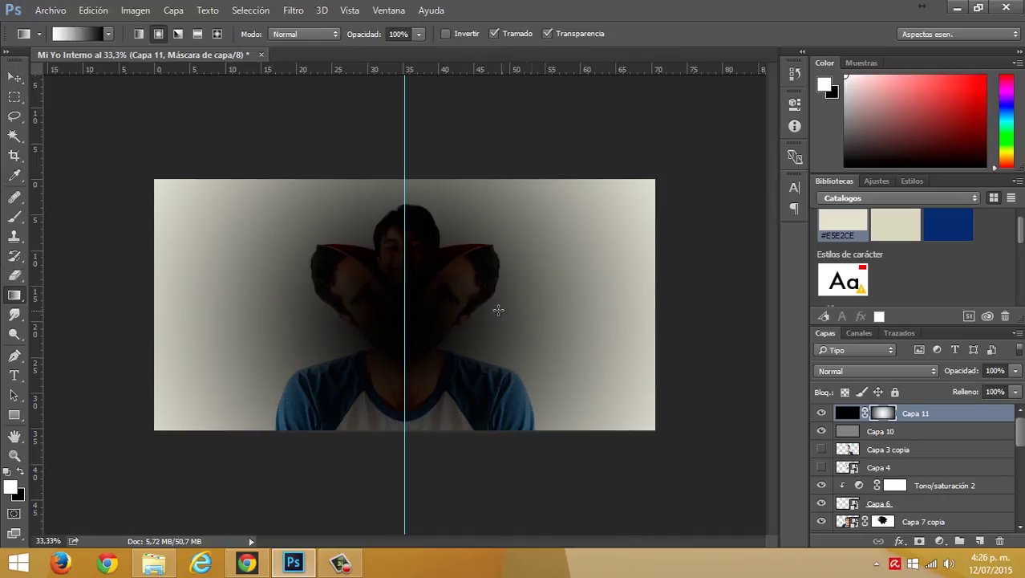
key(ctrl+i)
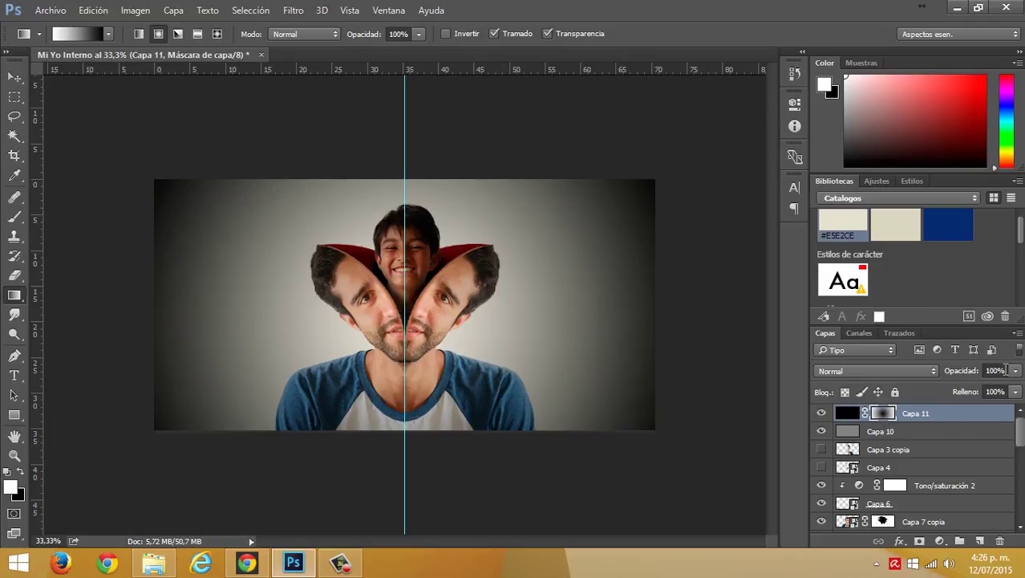
- Lower the opacity of the black vignette layer Capa 11 to 49%
click(1016, 371)
drag(993, 390, 982, 390)
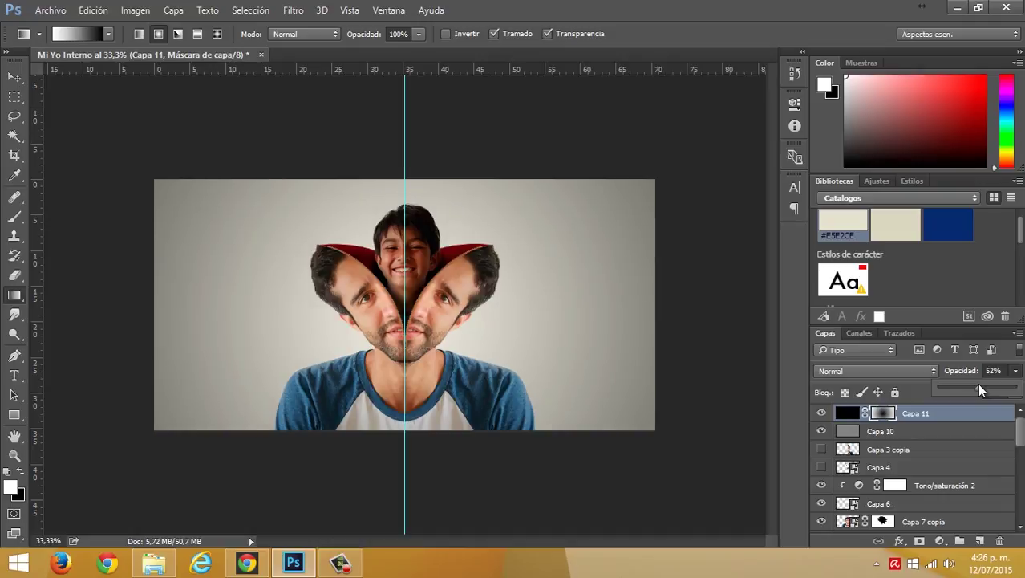
click(964, 417)
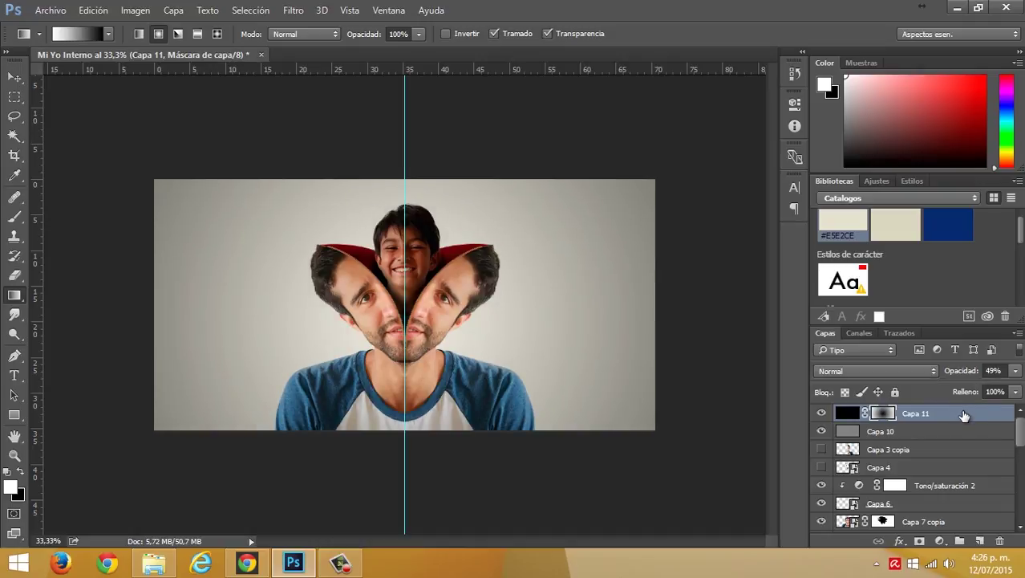
- Add Tono/saturación and Curvas adjustment layers above the vignette, shifting the color channel curves and bending the RGB curve into a gentle S
click(940, 540)
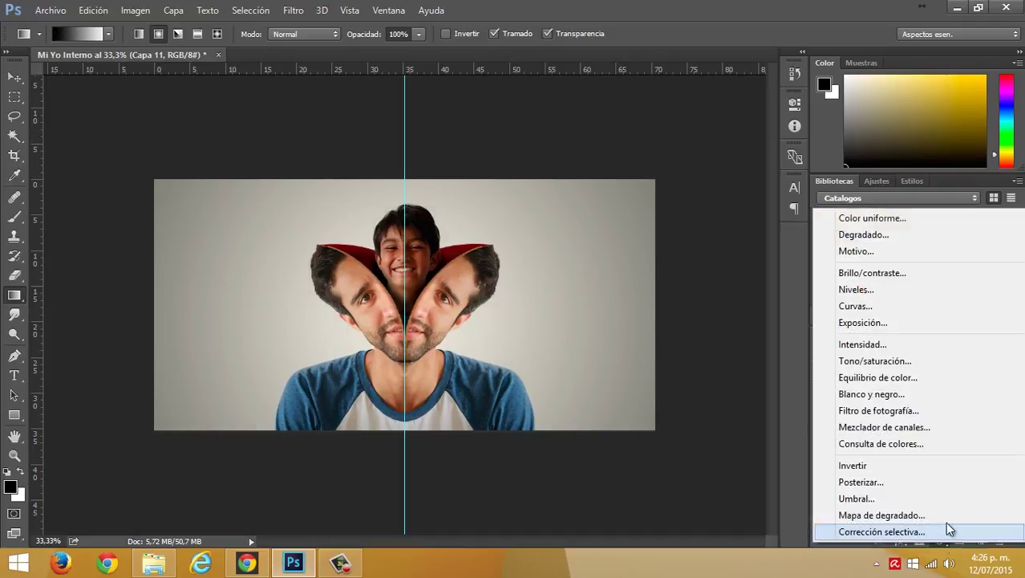
click(856, 307)
click(855, 307)
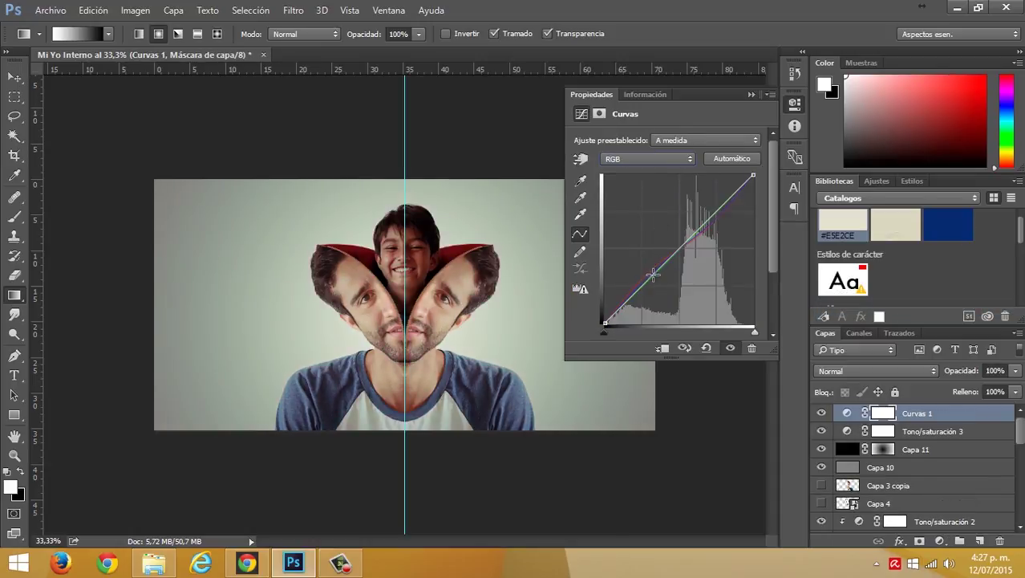
mouse_move(654, 275)
mouse_down()
mouse_move(647, 258)
mouse_move(646, 271)
mouse_up()
drag(703, 228, 698, 221)
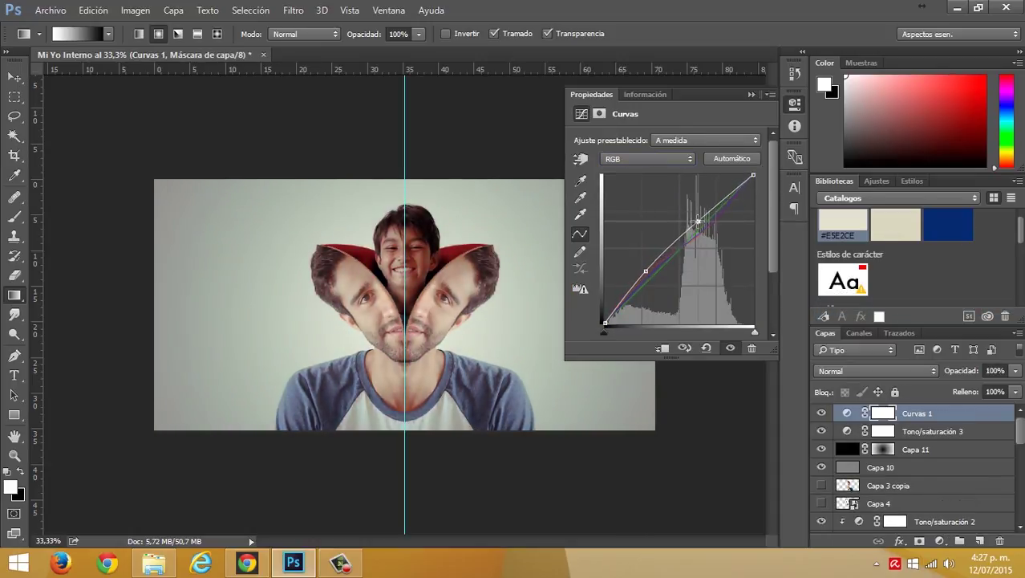
drag(646, 271, 654, 275)
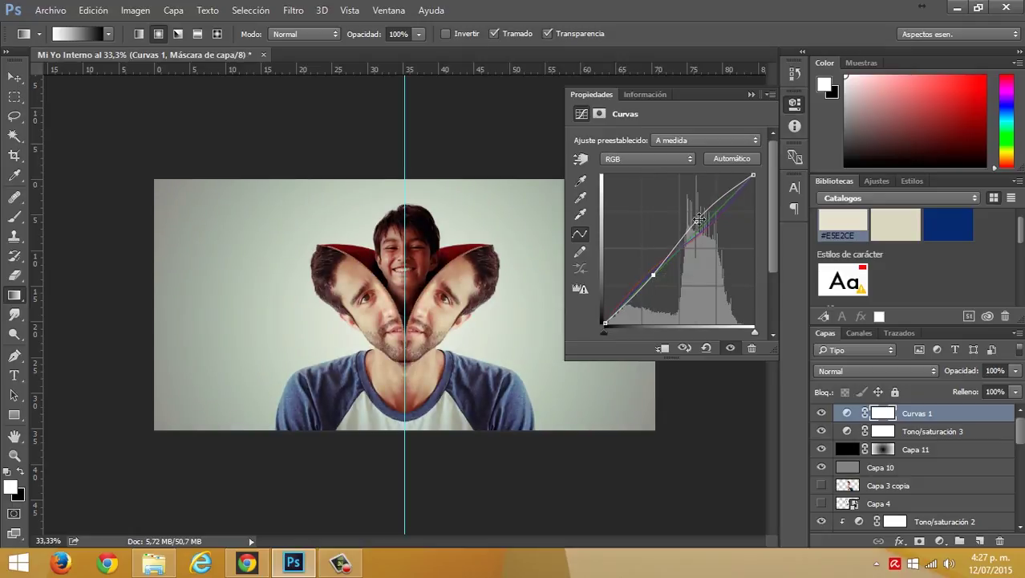
drag(700, 216, 695, 223)
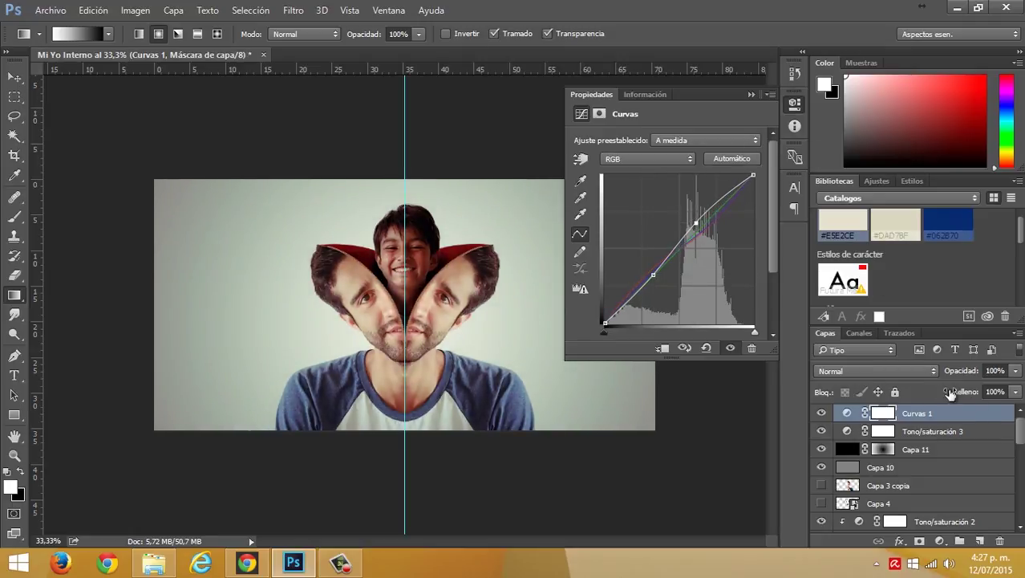
click(847, 412)
click(751, 95)
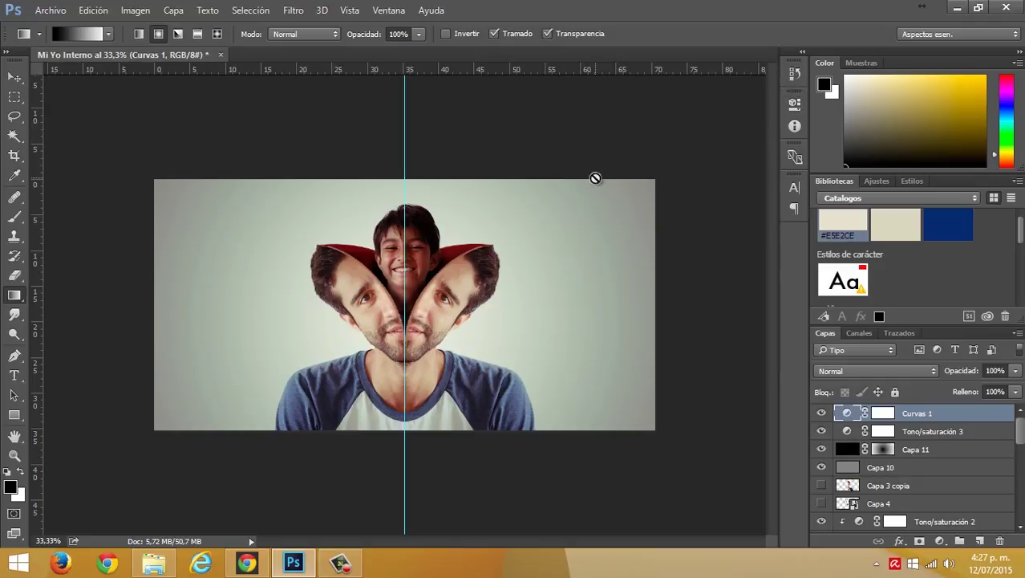
key(ctrl+plus)
key(ctrl+plus)
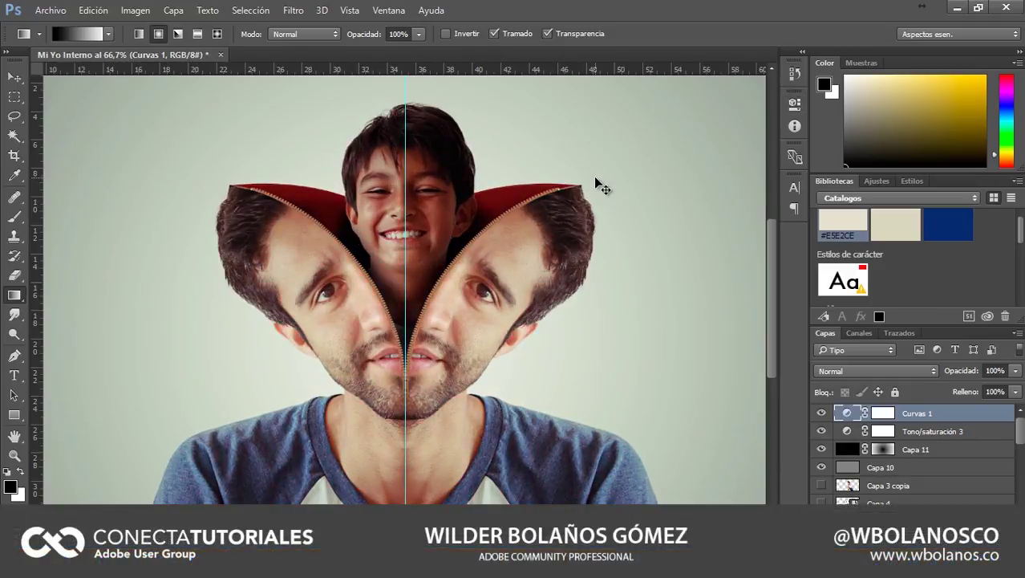
key(ctrl+minus)
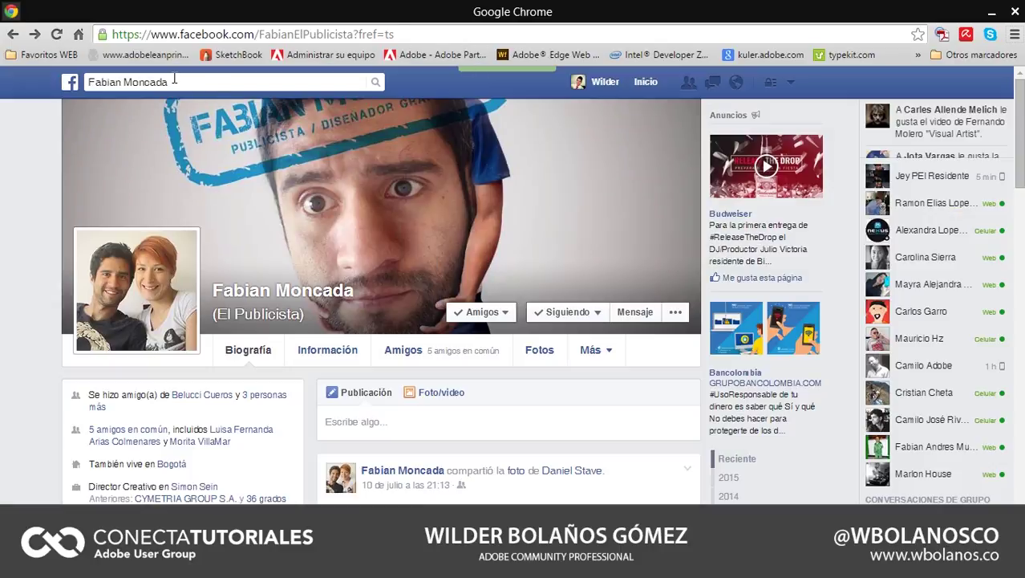
- Switch to Google Chrome, view the featured man's Facebook and Twitter profiles, and return to Photoshop
click(174, 81)
click(38, 147)
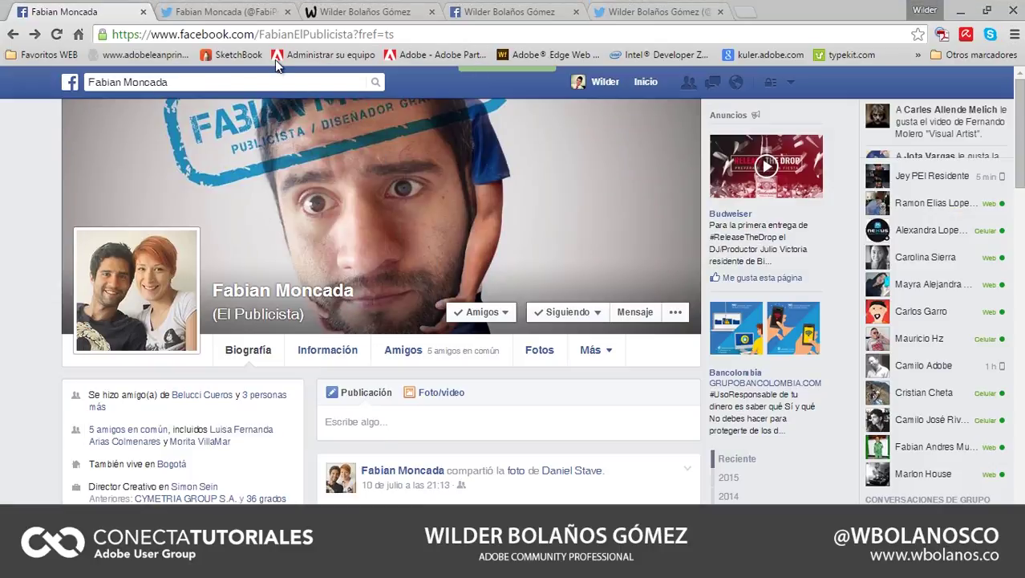
click(218, 12)
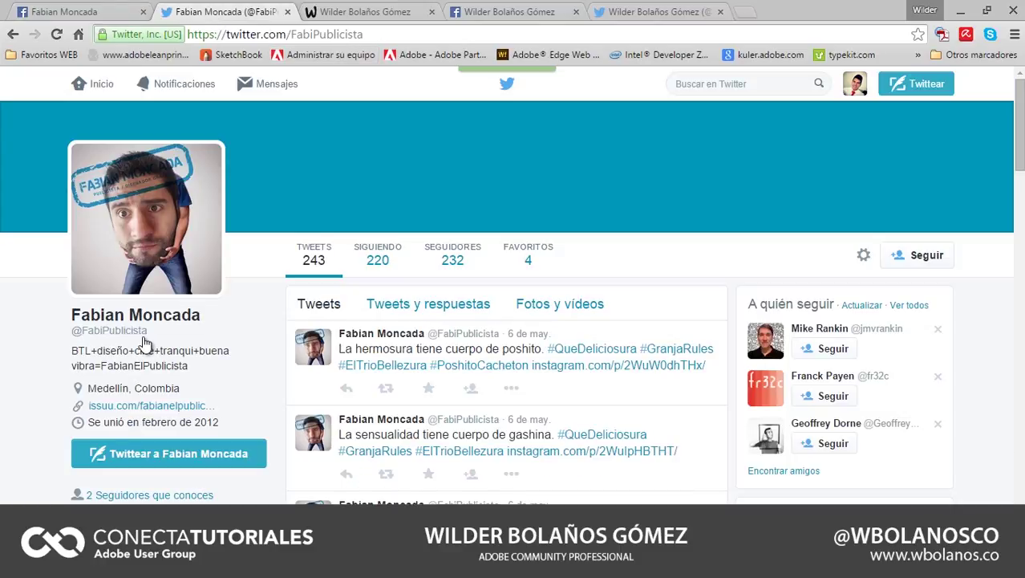
key(ctrl+shift+Tab)
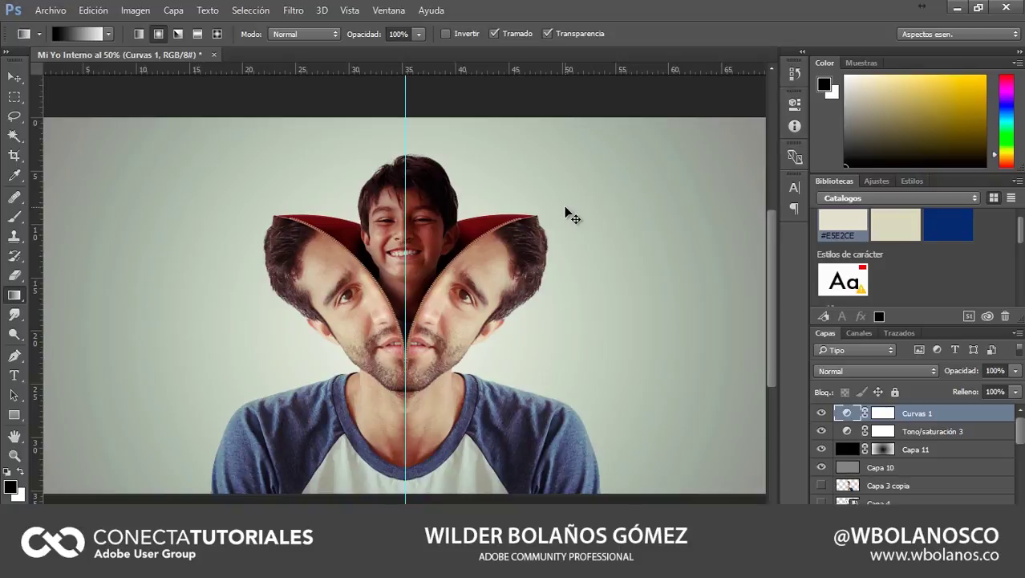
key(ctrl+minus)
key(ctrl+plus)
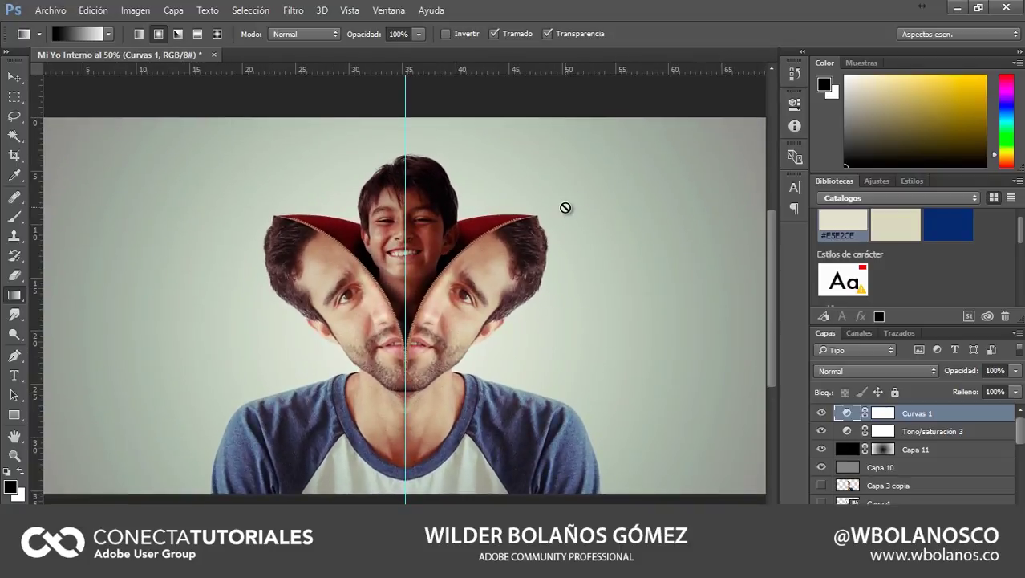